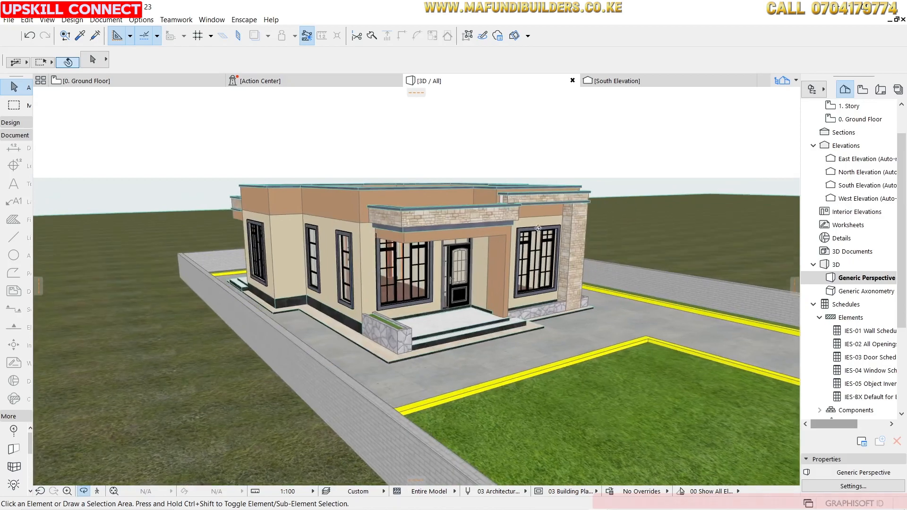
View the house and its compound in 3D from the front and the road, and open the Ground Floor plan
middle_click_drag(538, 228, 621, 208, "shift")
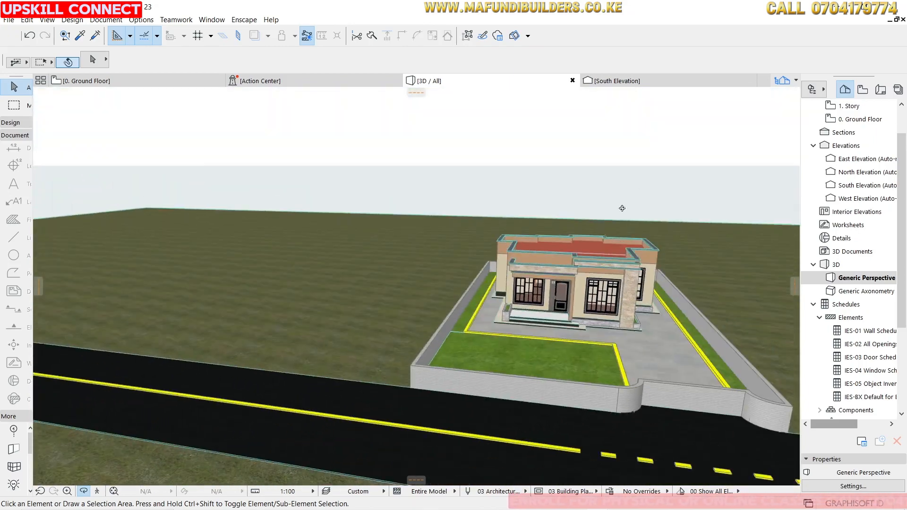
scroll(622, 208, "up", 5)
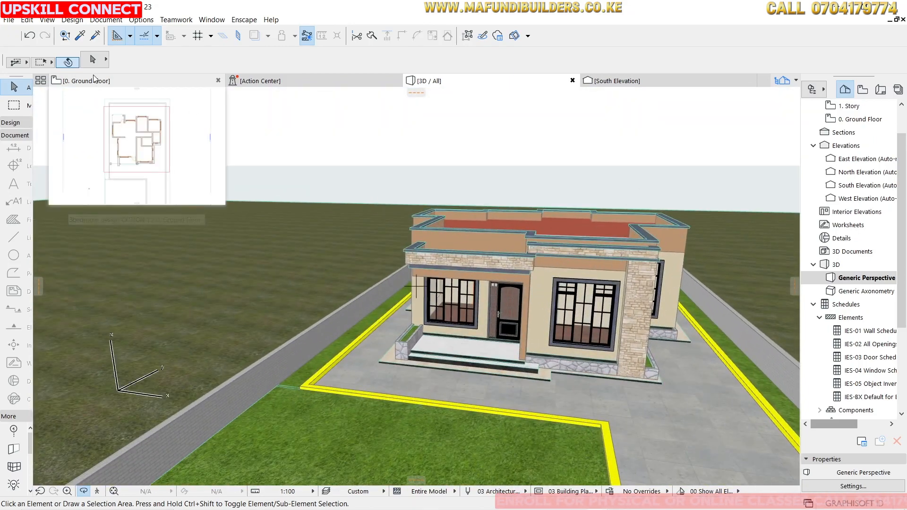
left_click(100, 82)
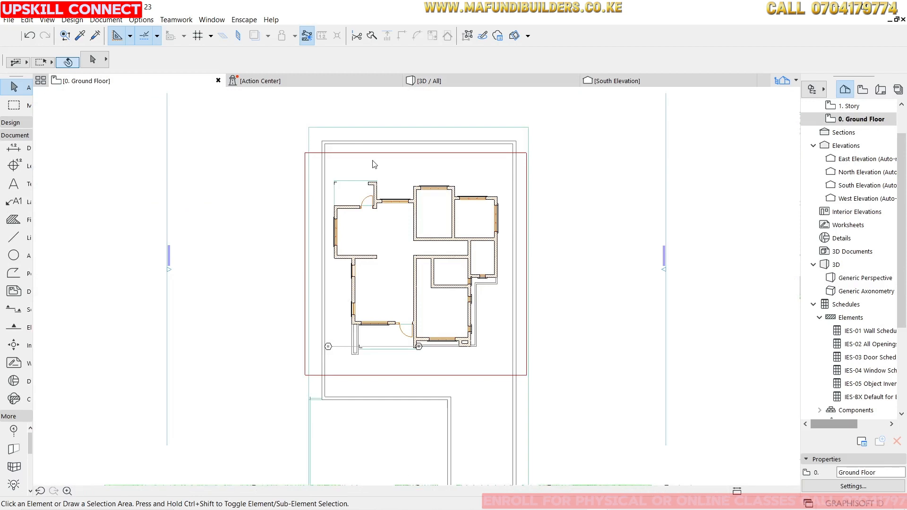
Select the border slab running around the plot and hide its layer, Site & Landscape - General
left_click(527, 156)
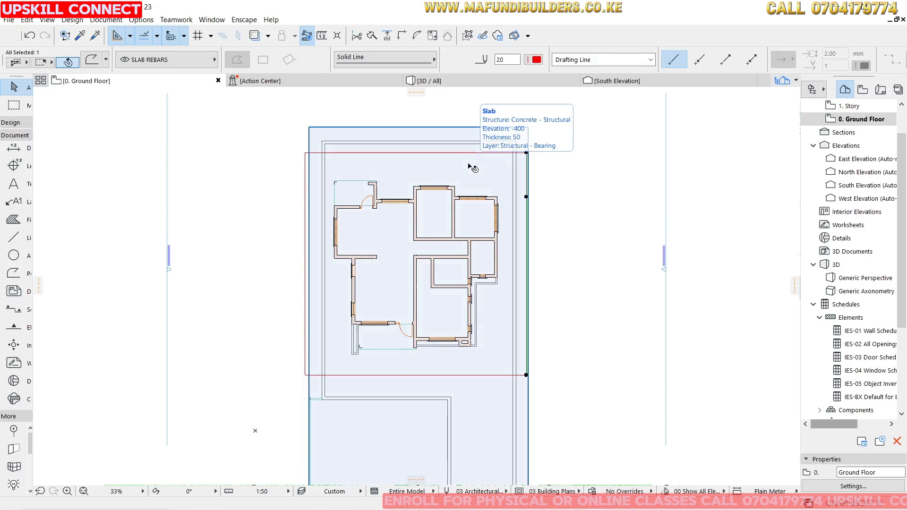
key("Escape")
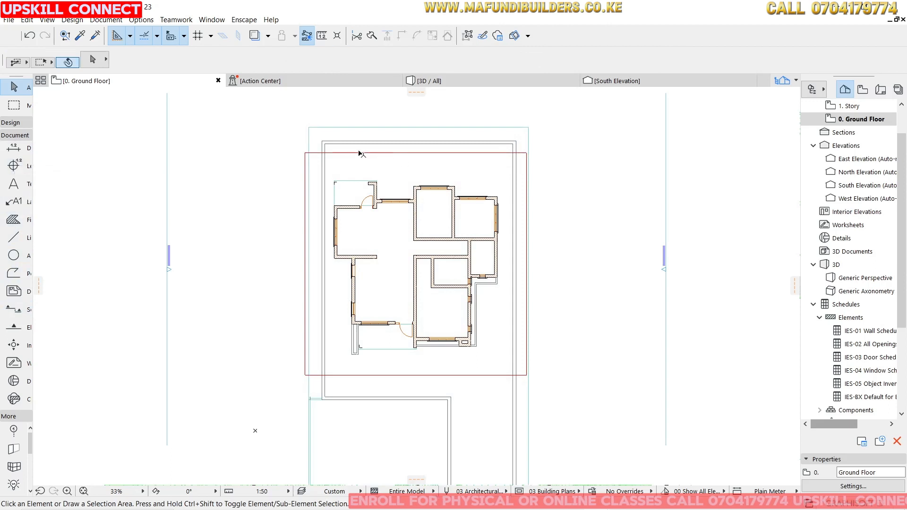
left_click(309, 127)
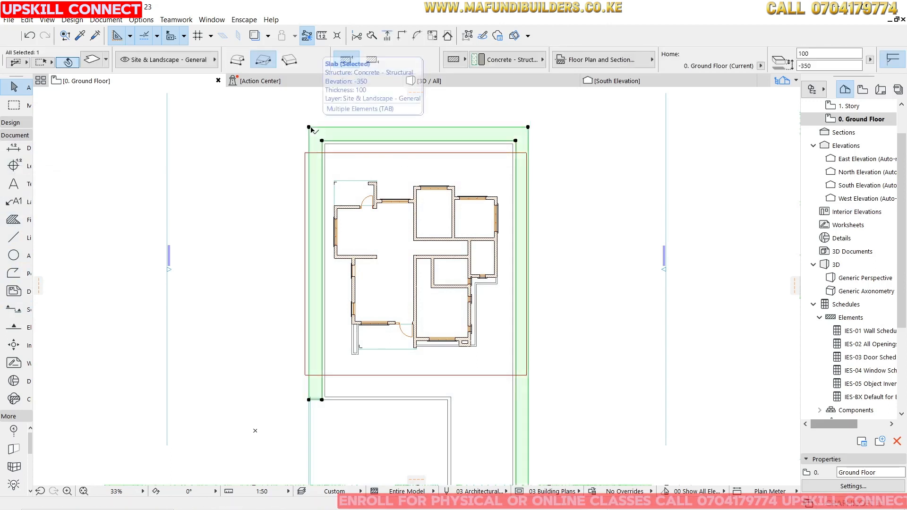
right_click(611, 153)
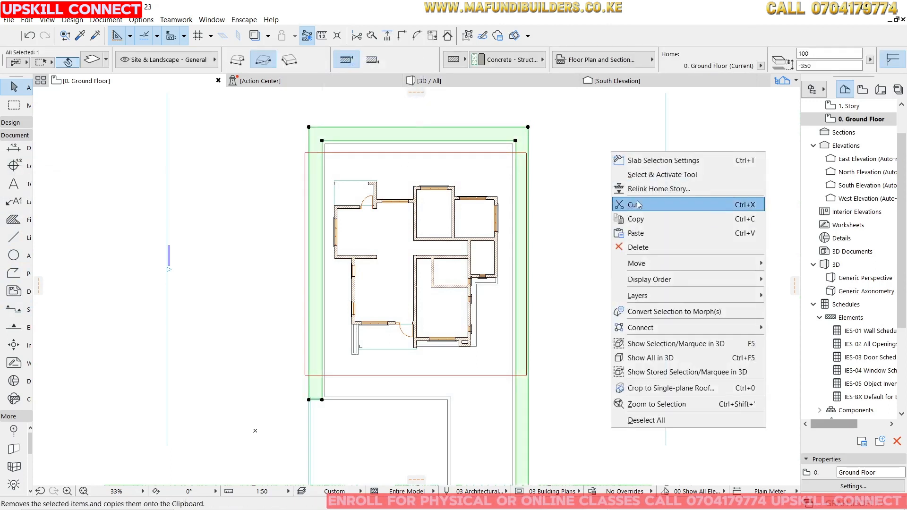
mouse_move(746, 296)
left_click(800, 309)
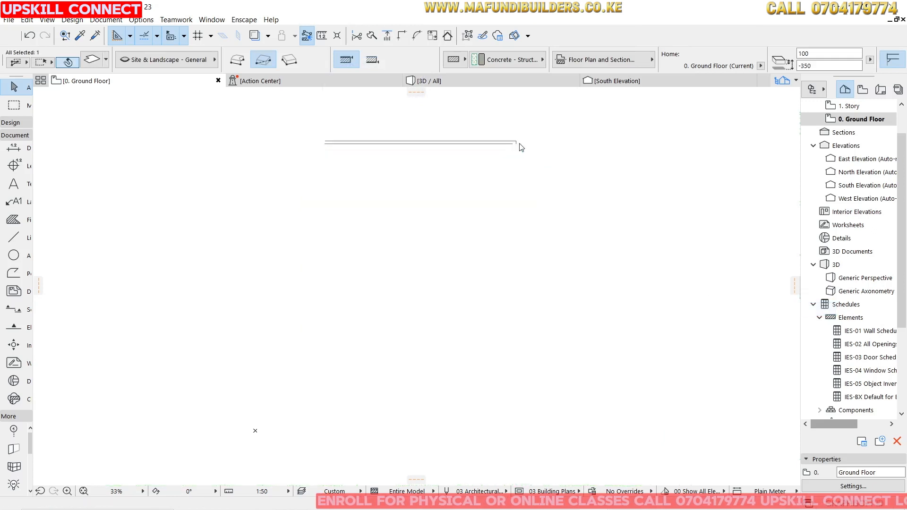
Select the large 50 mm thick ground slab that lies under the house and driveway
left_click(403, 163)
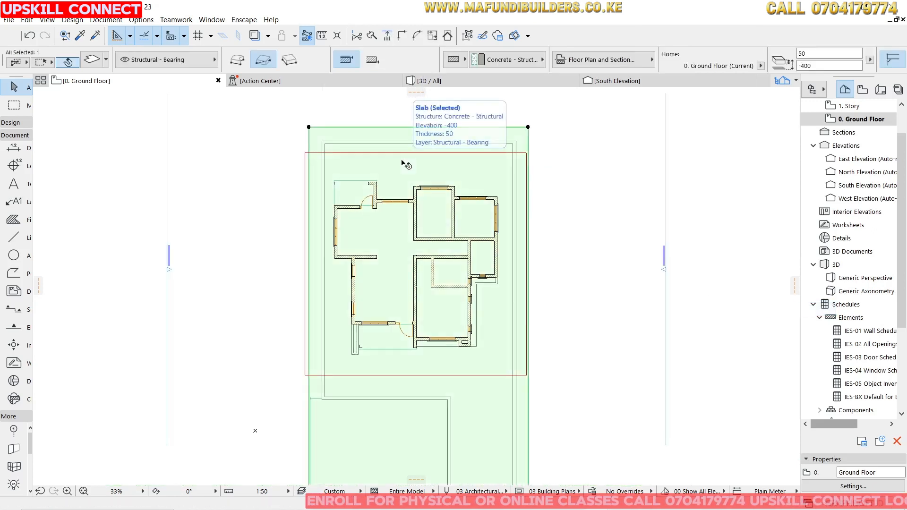
left_click(592, 156)
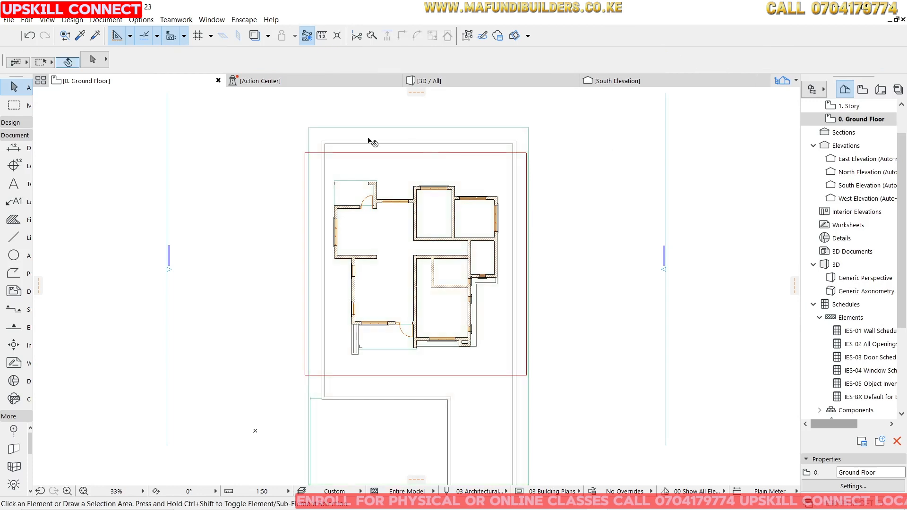
left_click(340, 133)
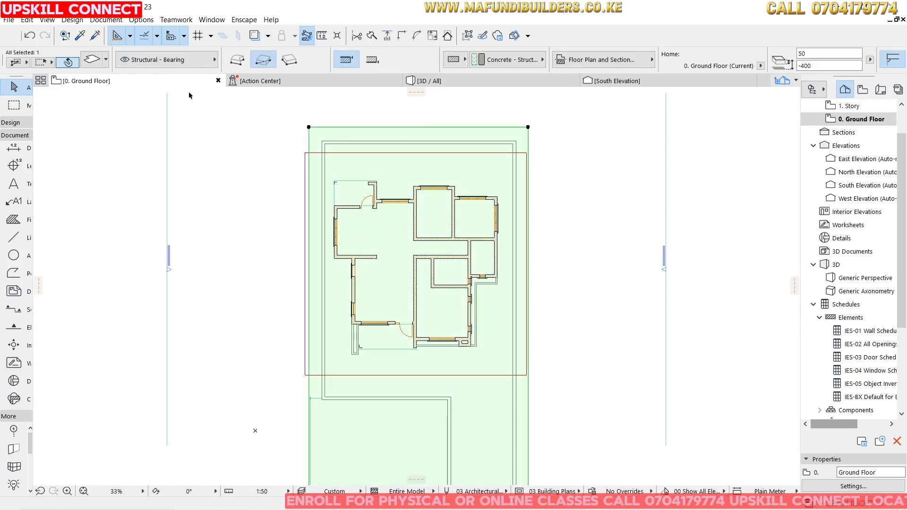
left_click(175, 63)
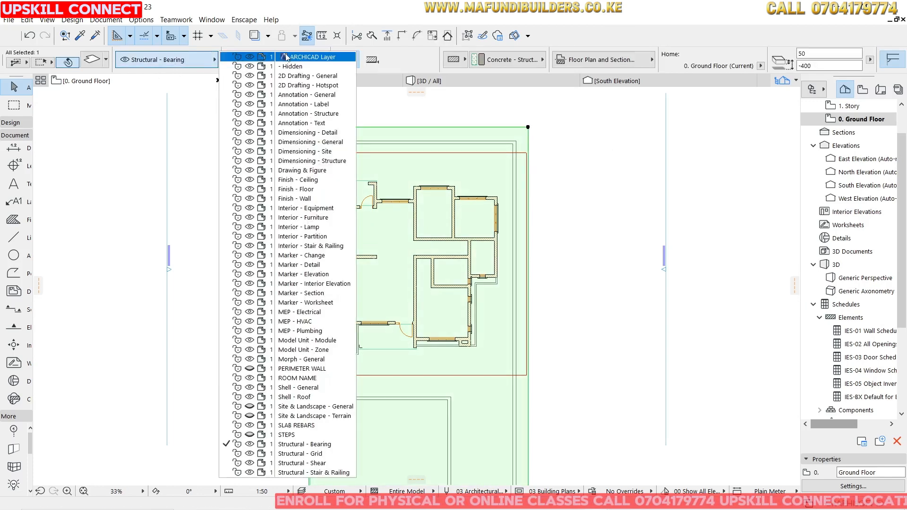
left_click(145, 62)
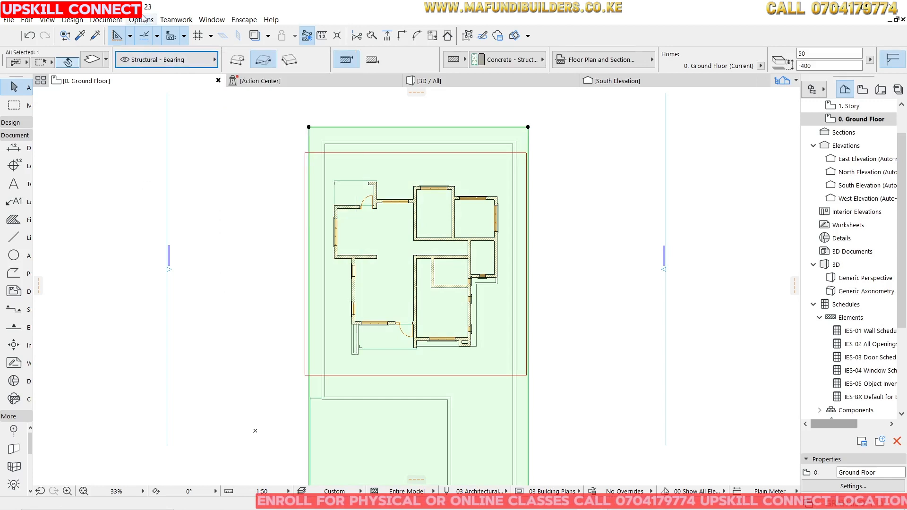
left_click(104, 19)
mouse_move(188, 50)
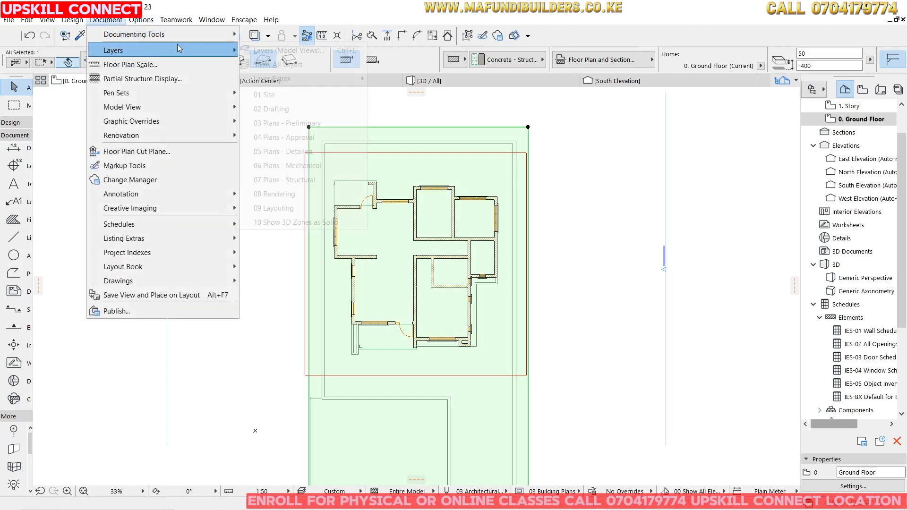
left_click(286, 51)
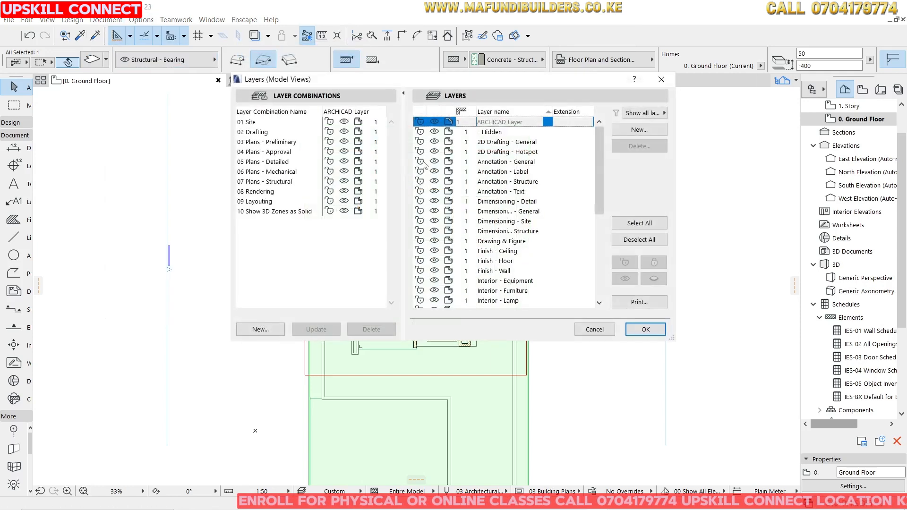
left_click(641, 133)
left_click(404, 185)
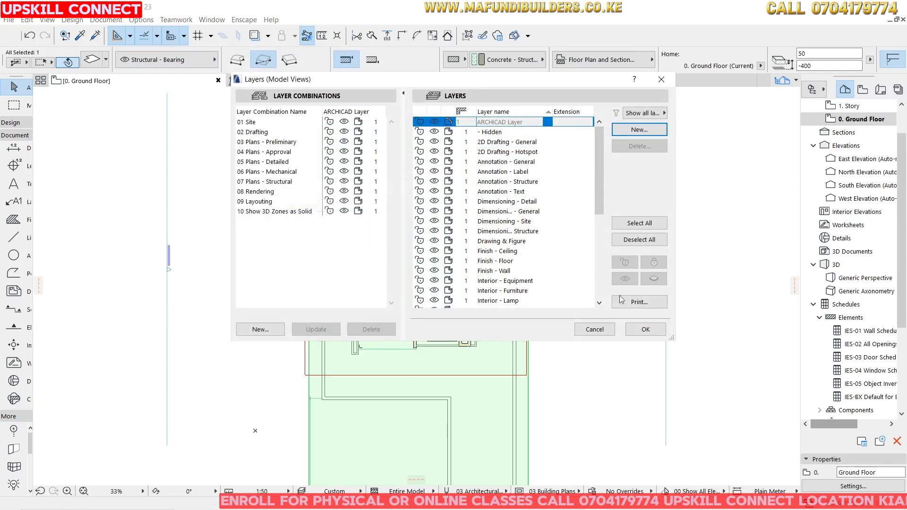
left_click(595, 330)
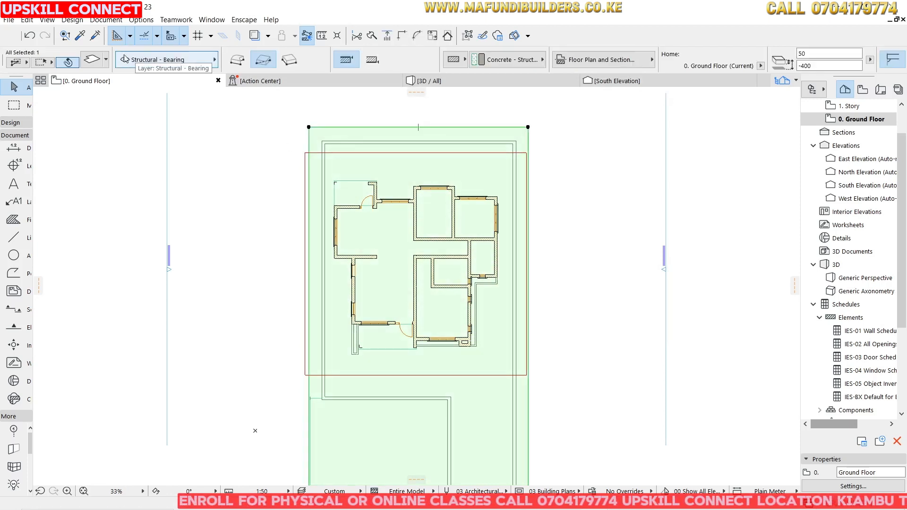
Assign the selected ground slab to the hidden Site & Landscape - Terrain layer
left_click(185, 60)
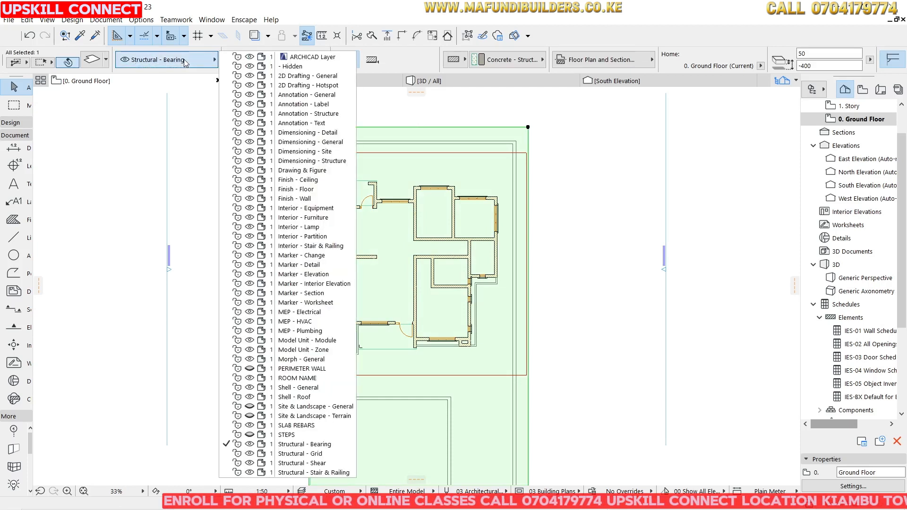
left_click(312, 416)
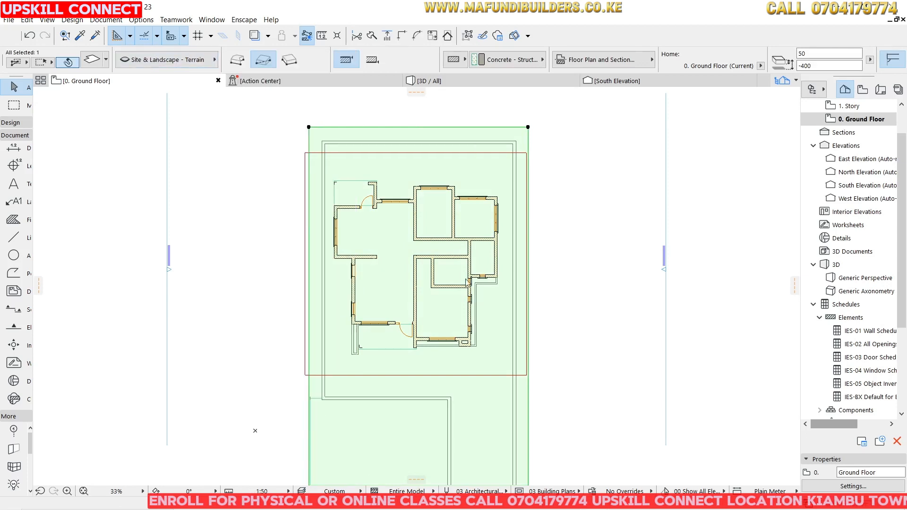
Select the rectangular lawn slab between the house and the road and assign it to the Site & Landscape - Terrain layer
scroll(457, 114, "down", 1)
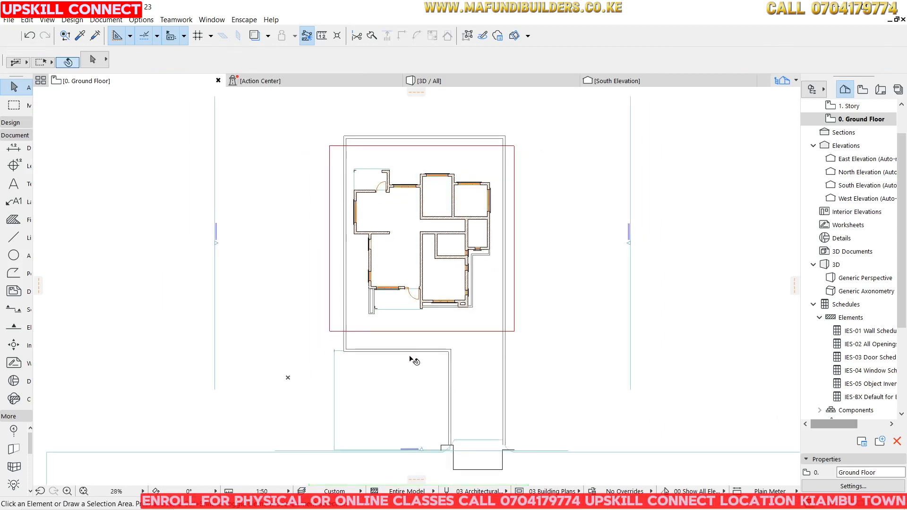
left_click(388, 380)
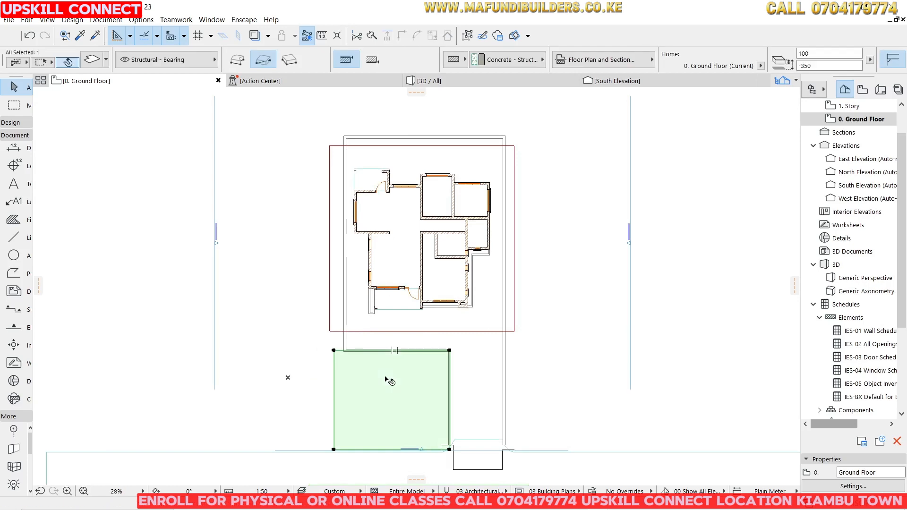
left_click(168, 60)
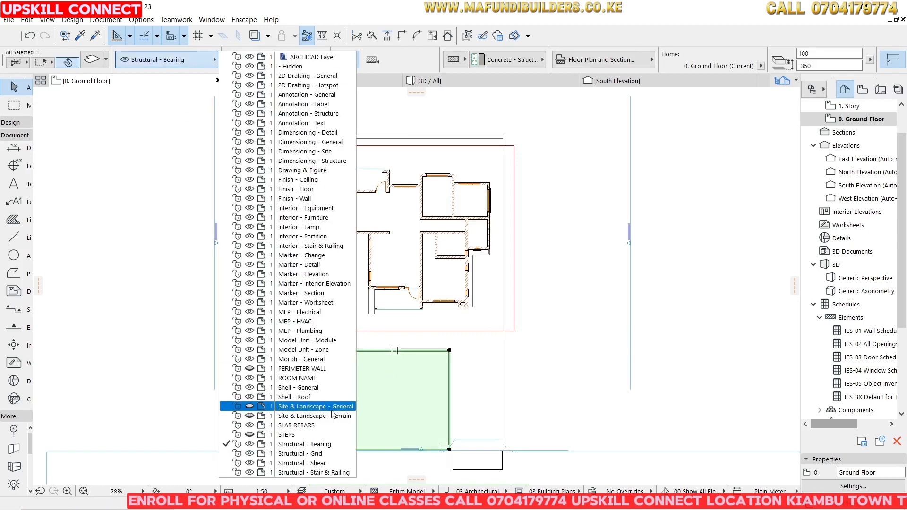
left_click(312, 416)
Select the group of kerb walls outlining the compound and driveway and assign them to the Site & Landscape - Terrain layer
scroll(456, 279, "down", 1)
scroll(455, 278, "down", 2)
scroll(455, 278, "up", 4)
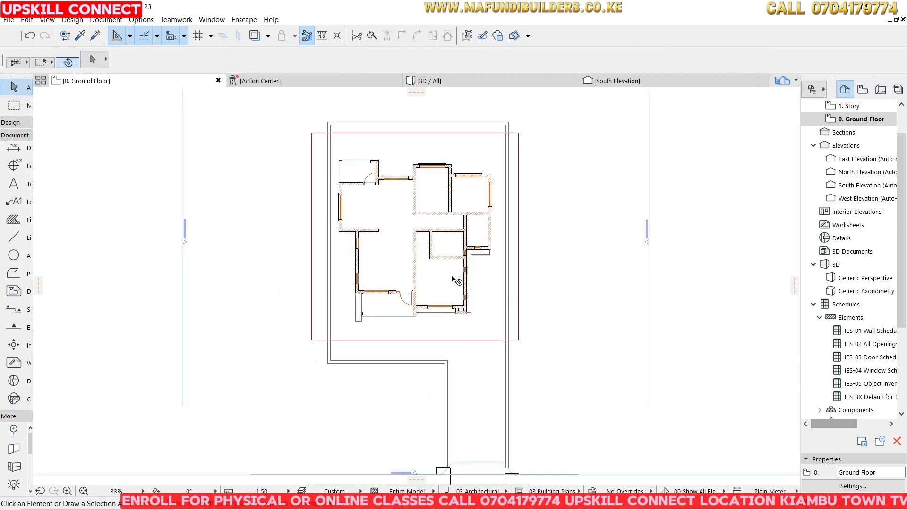
left_click_drag(400, 391, 537, 429)
scroll(293, 140, "down", 3)
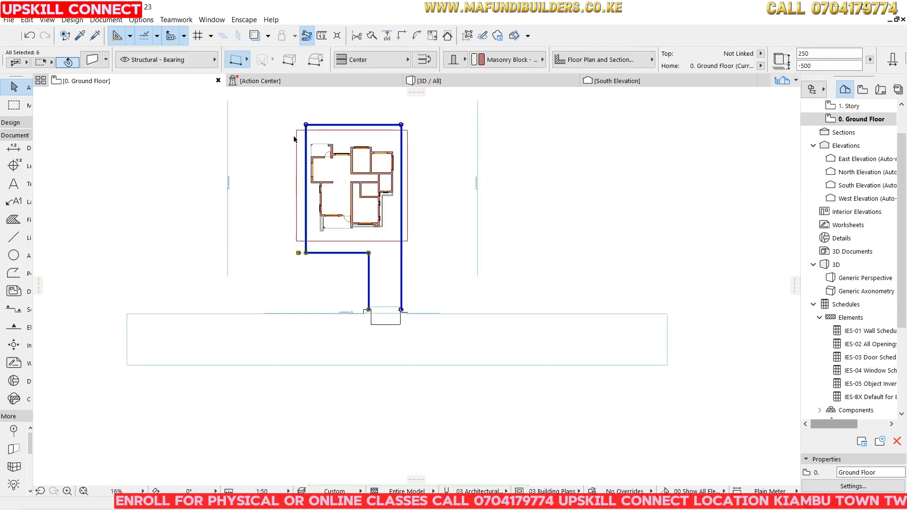
left_click(166, 60)
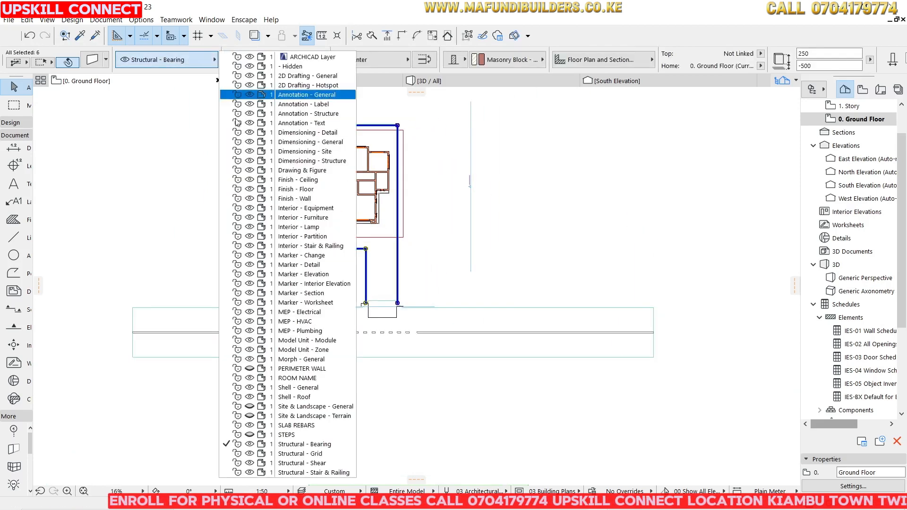
left_click(338, 416)
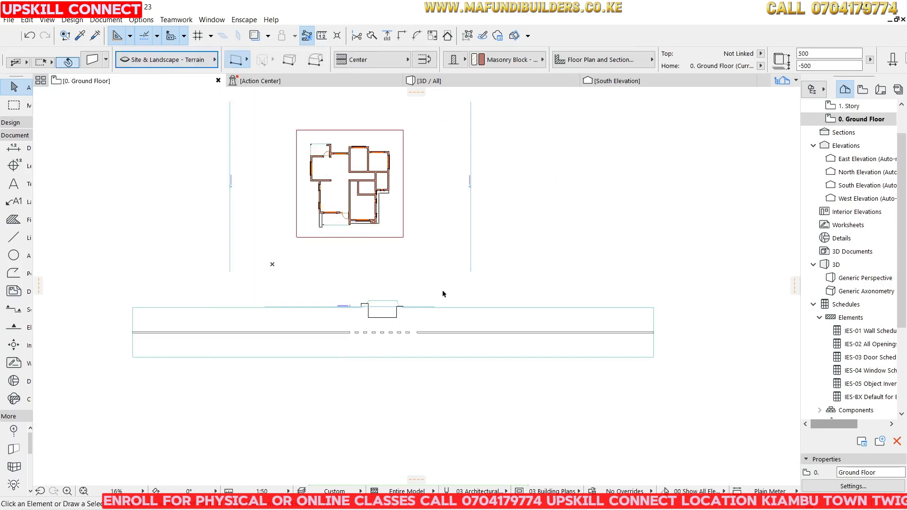
Select the floor slab inside the house and hide its layer, Finish - Floor
scroll(353, 143, "up", 4)
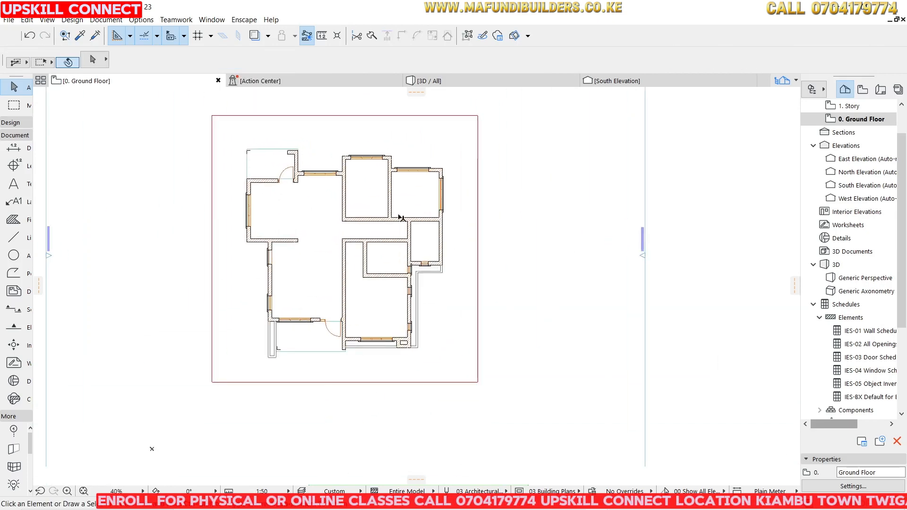
scroll(364, 298, "down", 3)
scroll(299, 230, "up", 4)
left_click(327, 213)
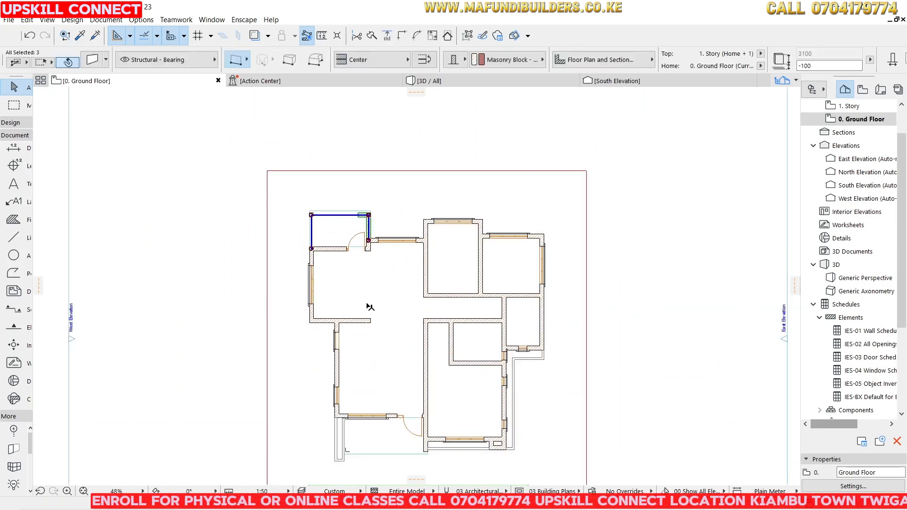
left_click(370, 307)
left_click(406, 290)
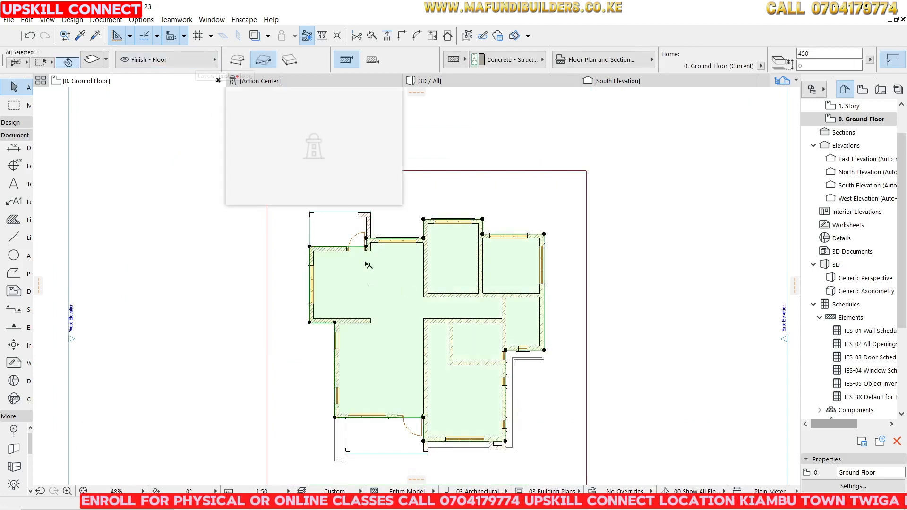
left_click(198, 65)
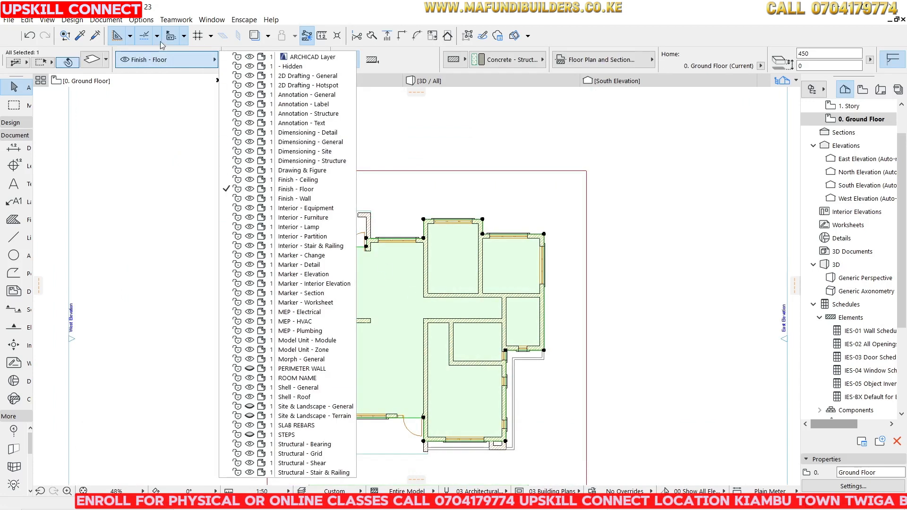
right_click(523, 131)
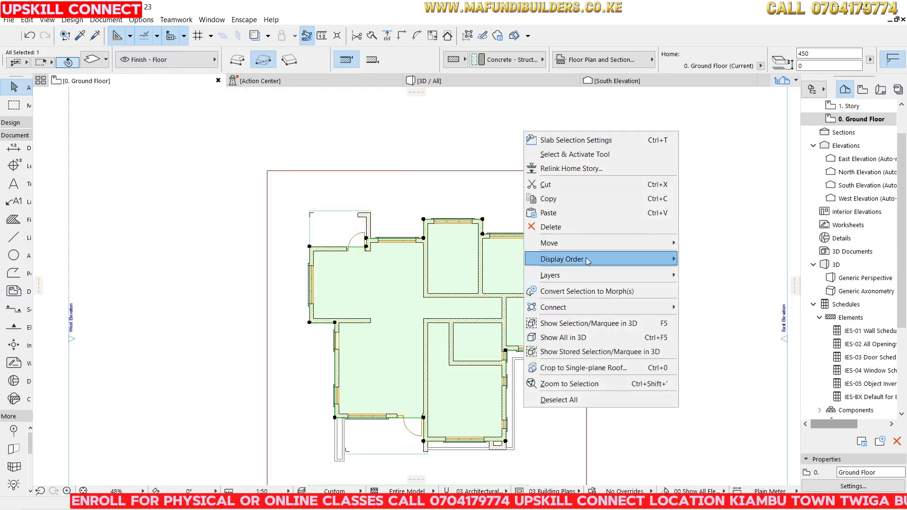
mouse_move(590, 275)
left_click(709, 289)
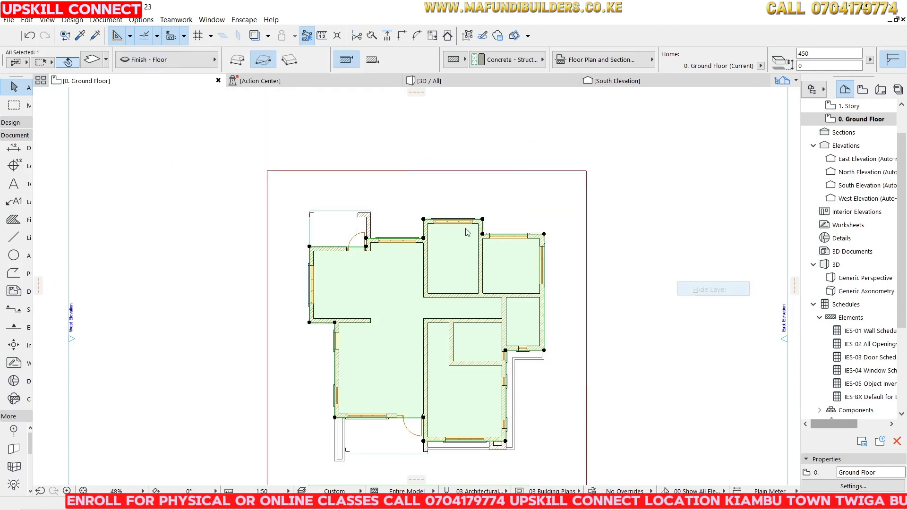
Create a new layer named ROAD
scroll(432, 191, "down", 3)
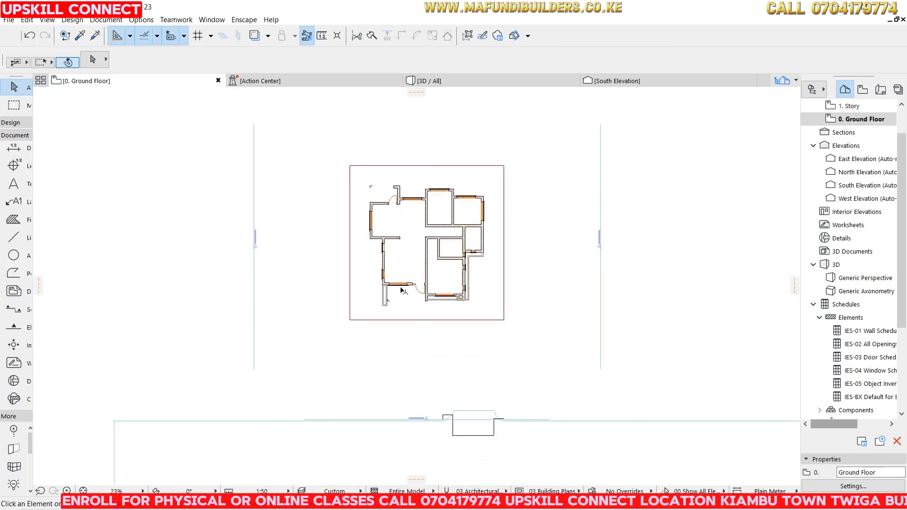
scroll(432, 398, "up", 3)
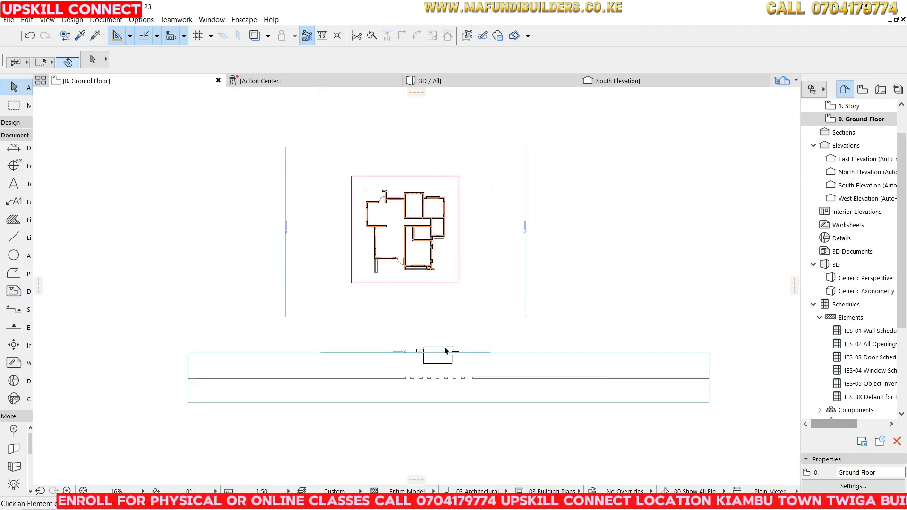
left_click(522, 270)
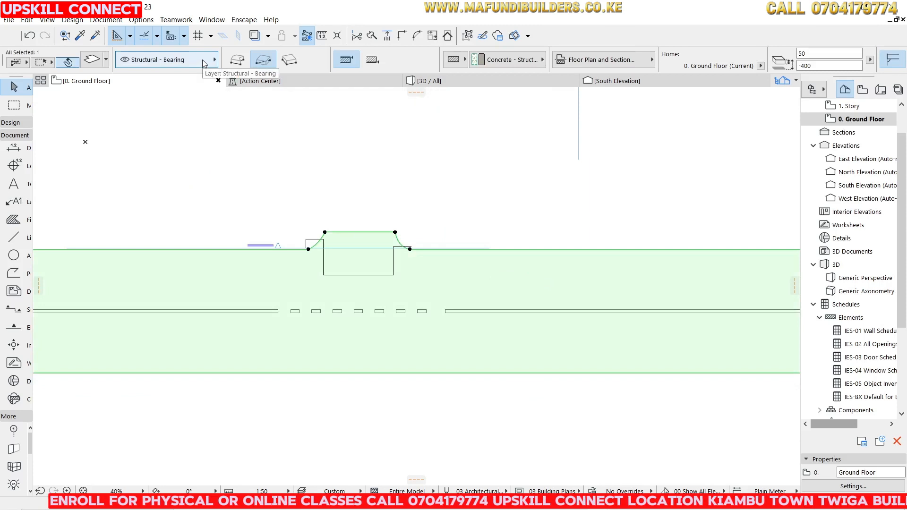
key("Escape")
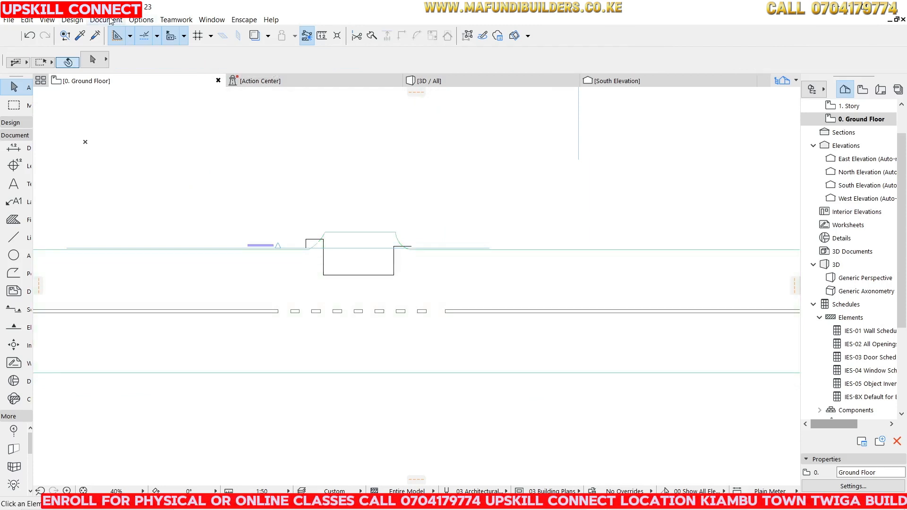
key("ctrl+l")
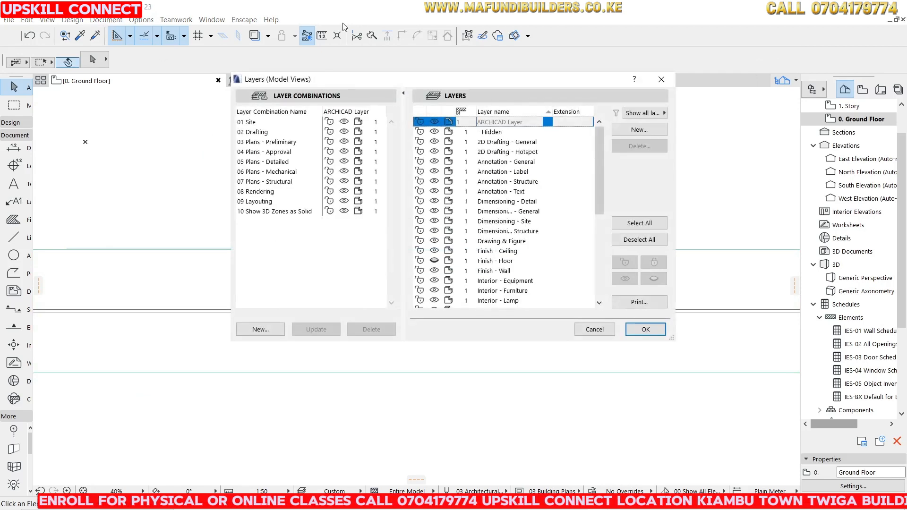
left_click(645, 132)
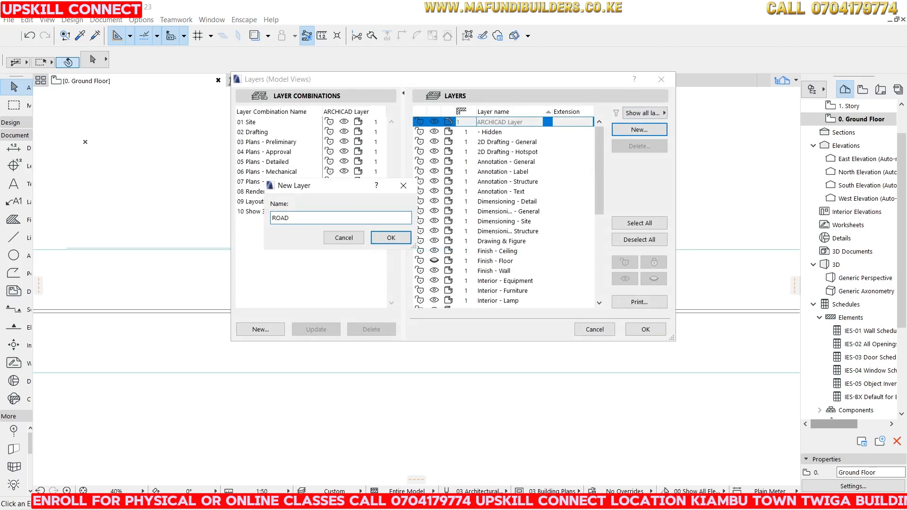
left_click(391, 238)
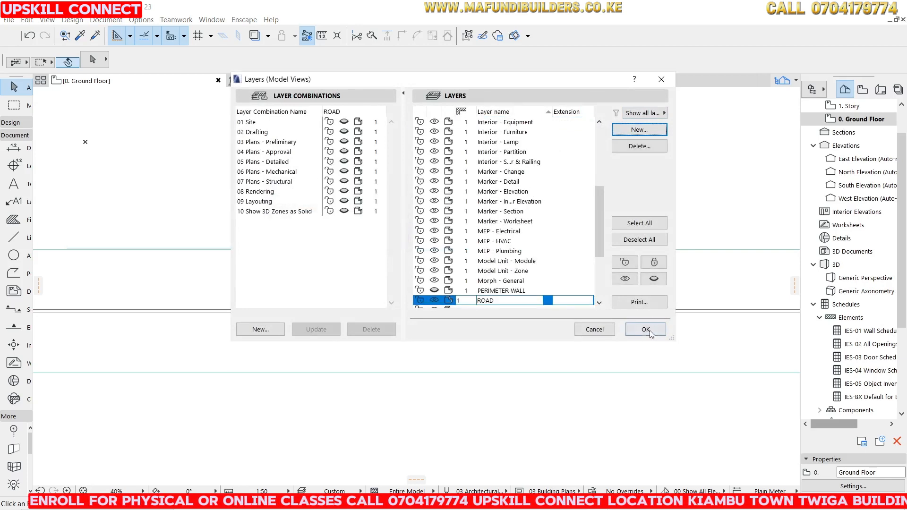
left_click(645, 329)
Assign the long road slab south of the house to the ROAD layer and hide that layer
scroll(437, 277, "down", 3)
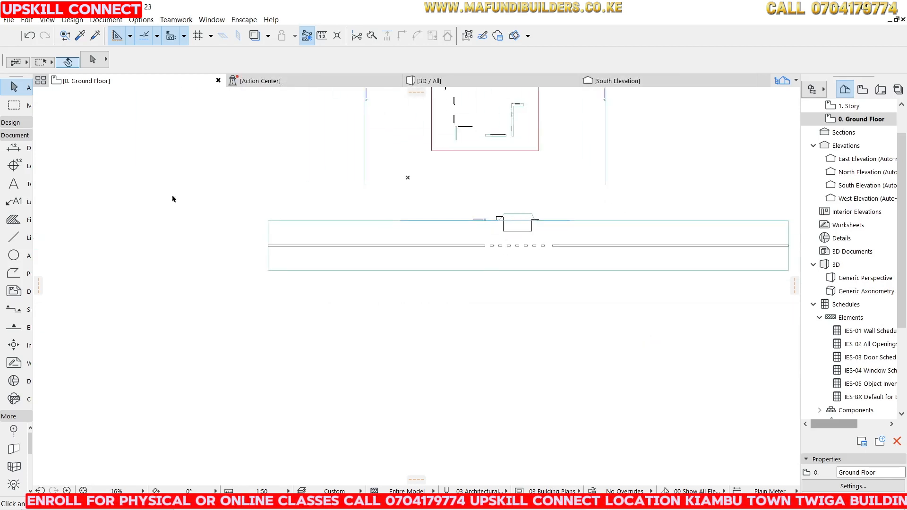
scroll(204, 253, "down", 3)
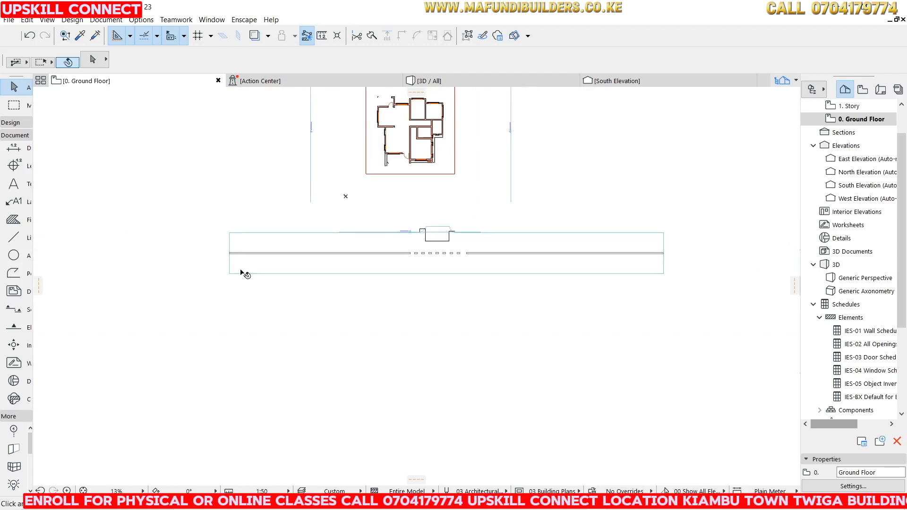
left_click(241, 273)
left_click(166, 61)
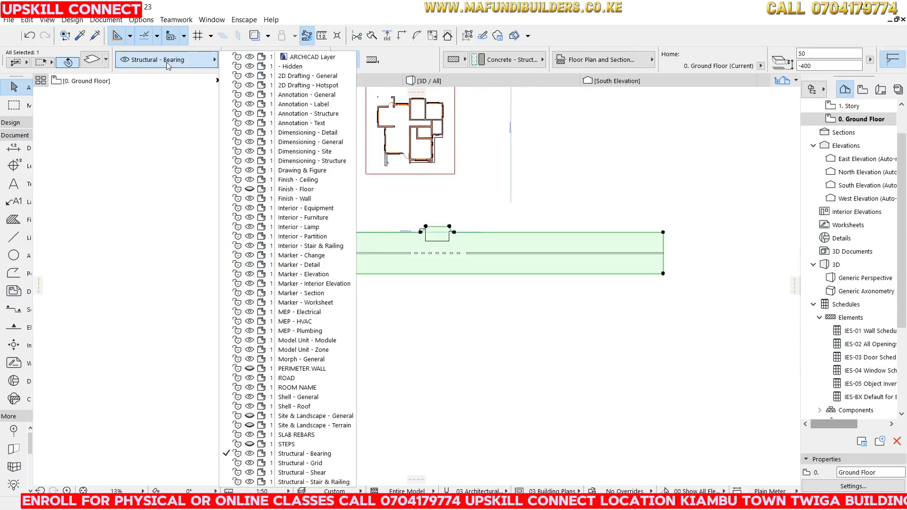
left_click(297, 380)
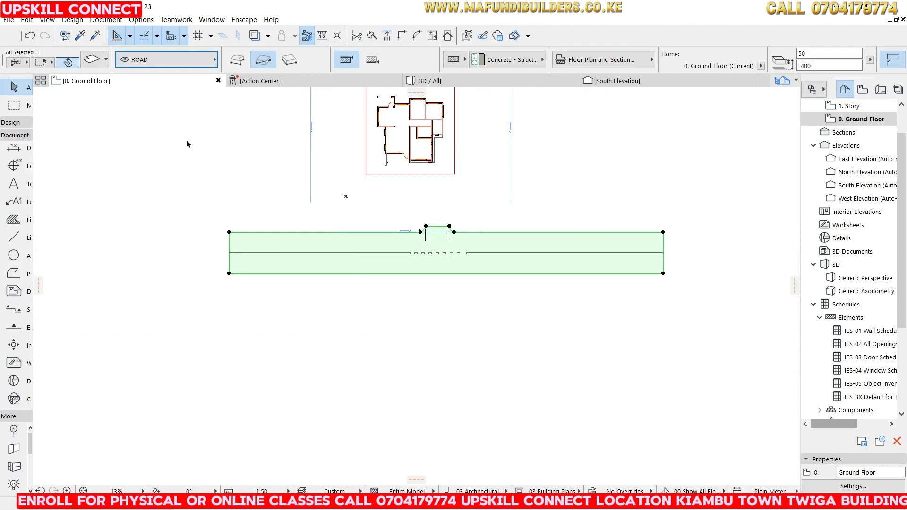
right_click(193, 154)
mouse_move(280, 299)
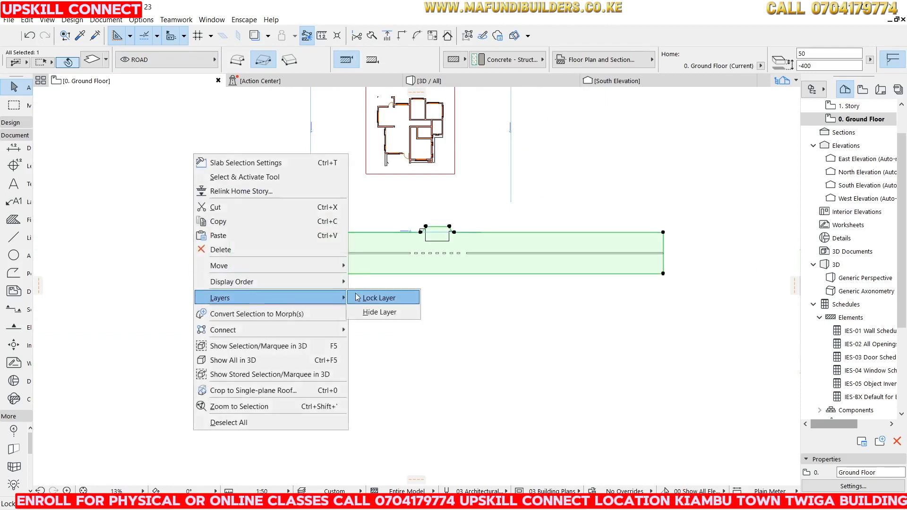
left_click(382, 310)
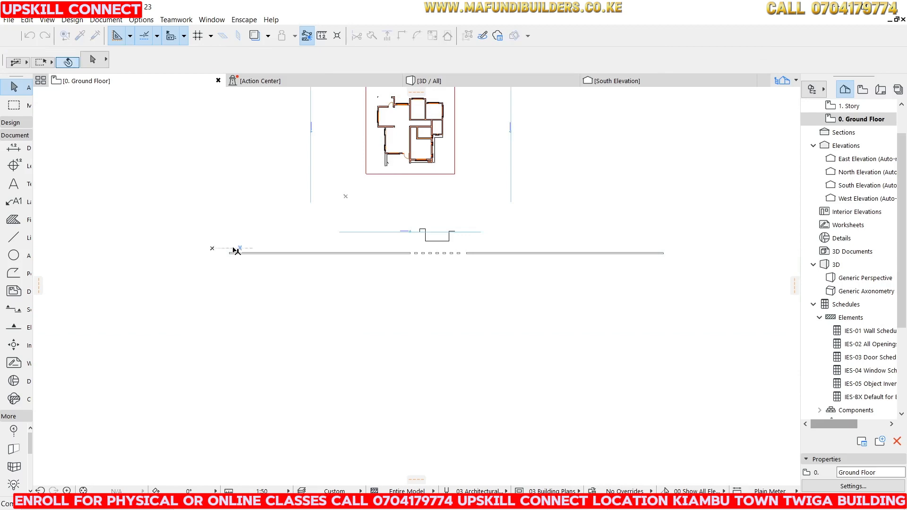
Select all the road centre-line marking walls and assign them to the ROAD layer
left_click_drag(236, 251, 715, 308)
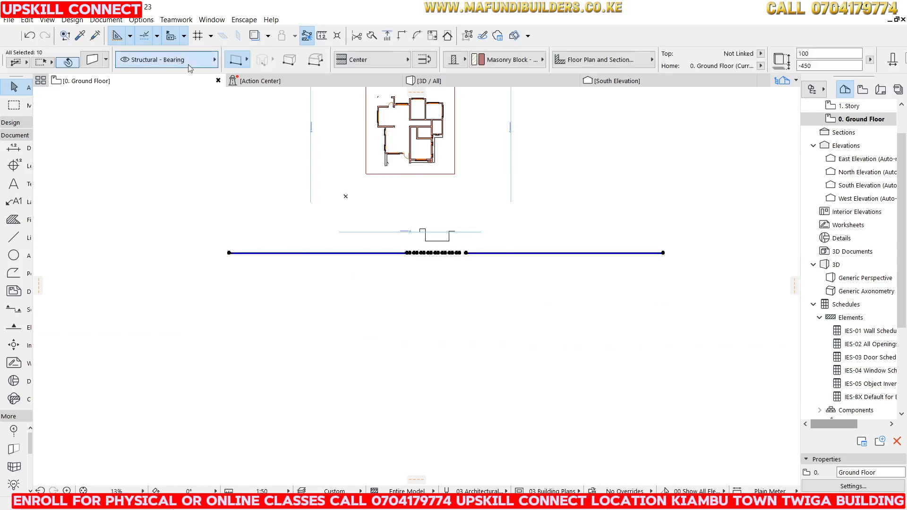
left_click(189, 67)
left_click(298, 379)
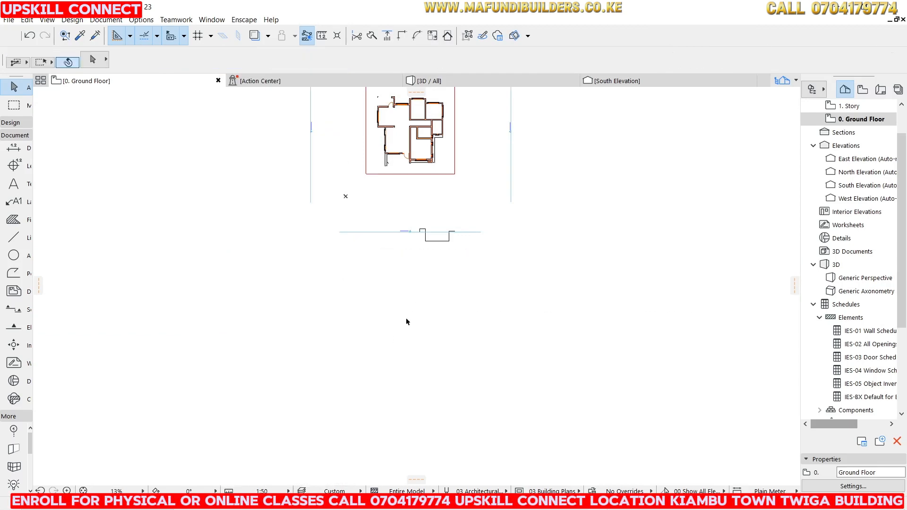
Delete the stepped outline crossing the south elevation line below the house
scroll(456, 219, "up", 5)
left_click(427, 291)
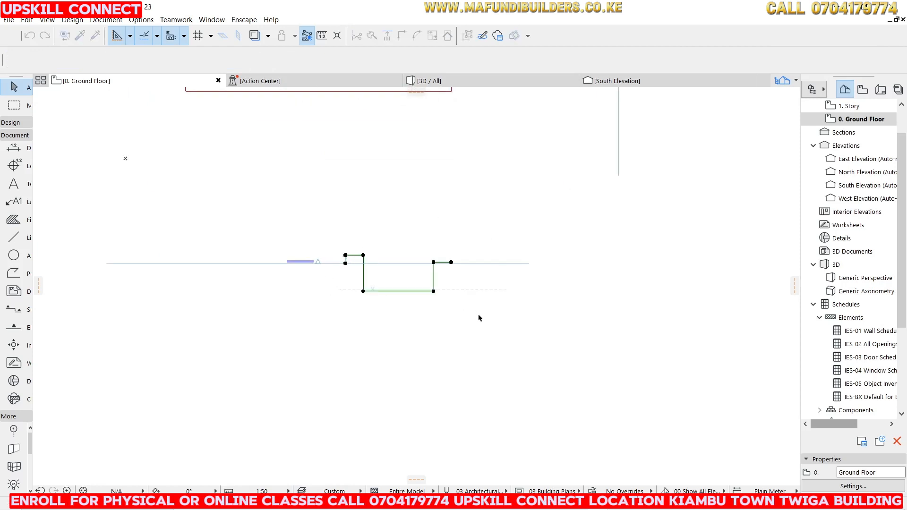
key("Delete")
scroll(427, 293, "down", 5)
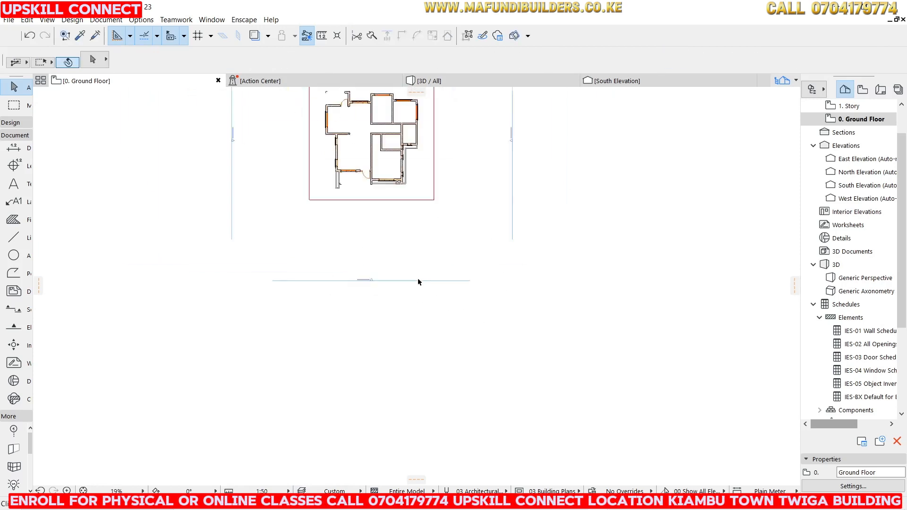
scroll(401, 172, "up", 5)
scroll(399, 163, "down", 3)
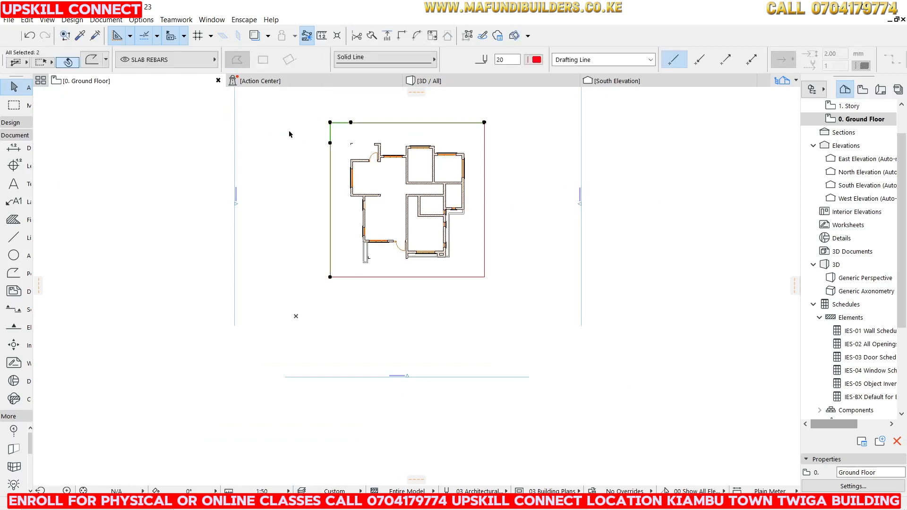
Switch to the 3D view of the whole model and show all layers
left_click(430, 81)
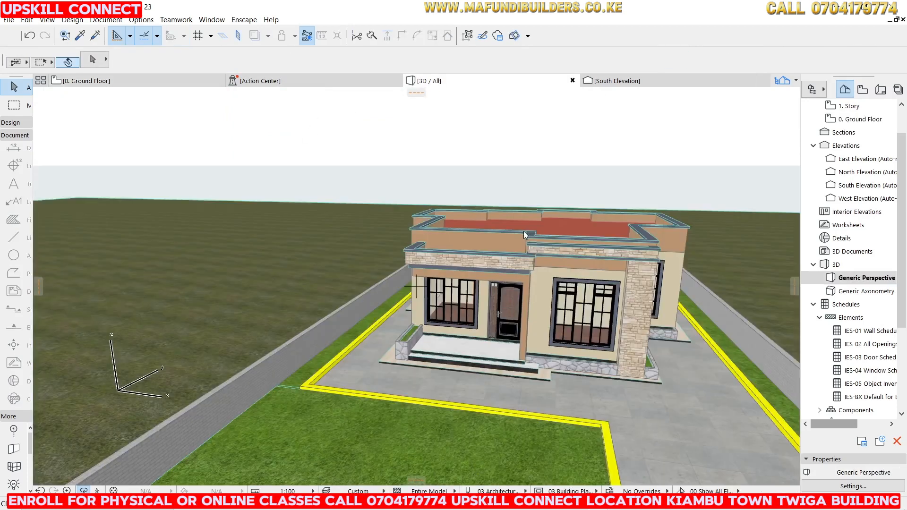
scroll(474, 212, "down", 5)
middle_click_drag(473, 212, 449, 213, "shift")
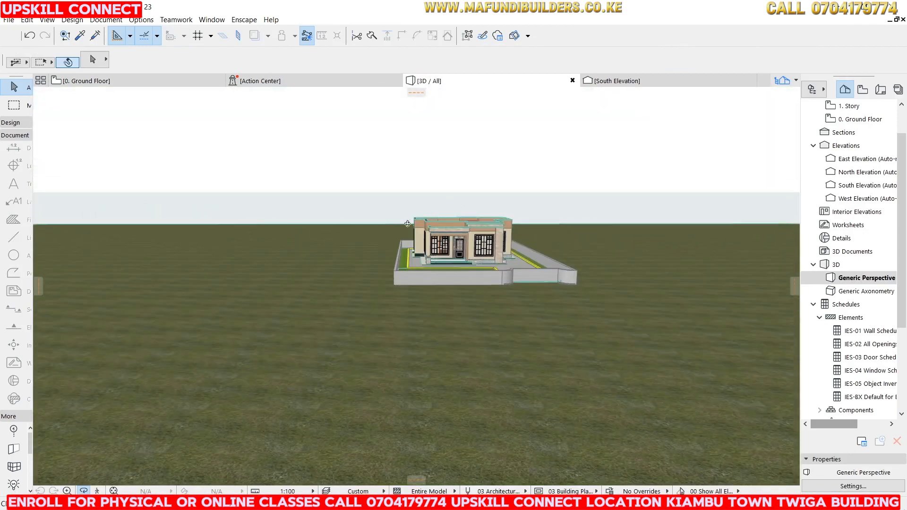
scroll(449, 213, "up", 4)
left_click(105, 19)
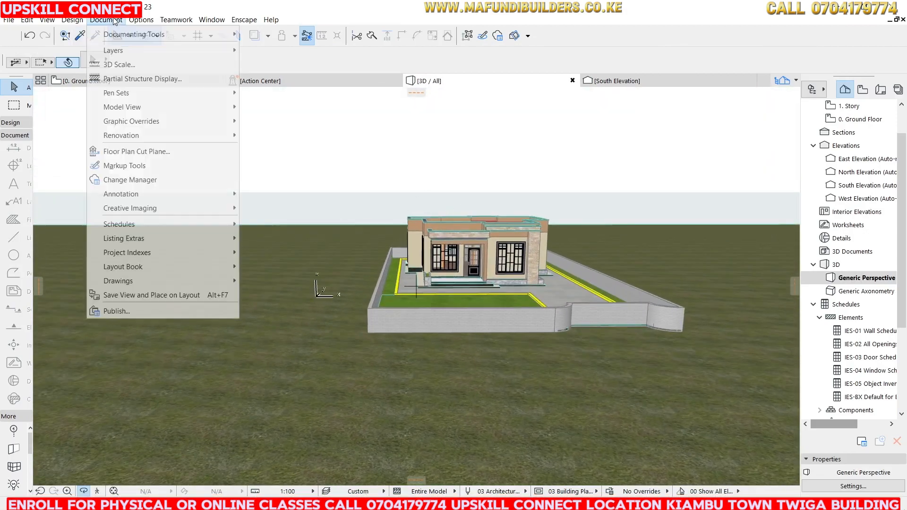
mouse_move(114, 50)
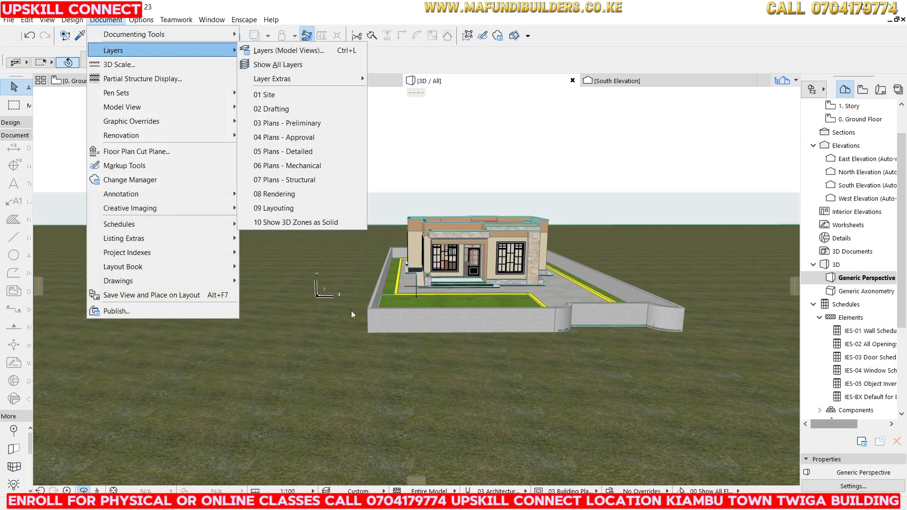
mouse_move(165, 51)
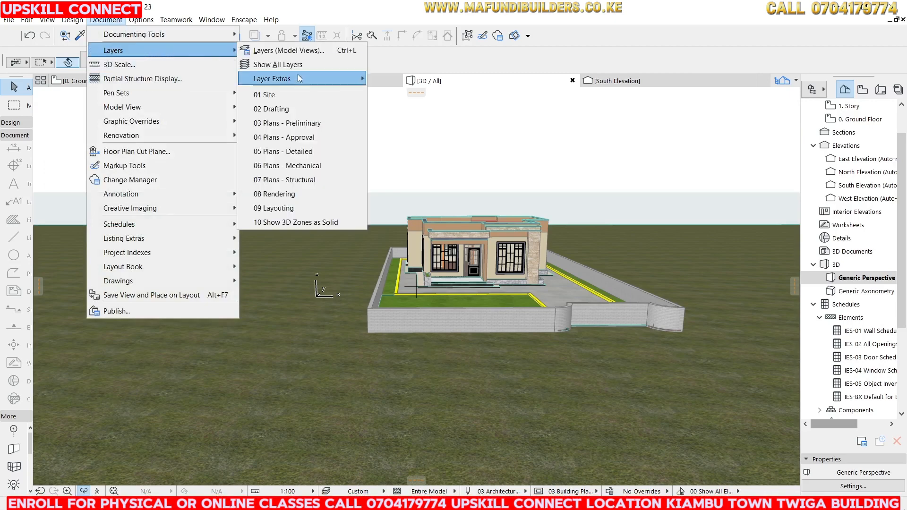
left_click(269, 63)
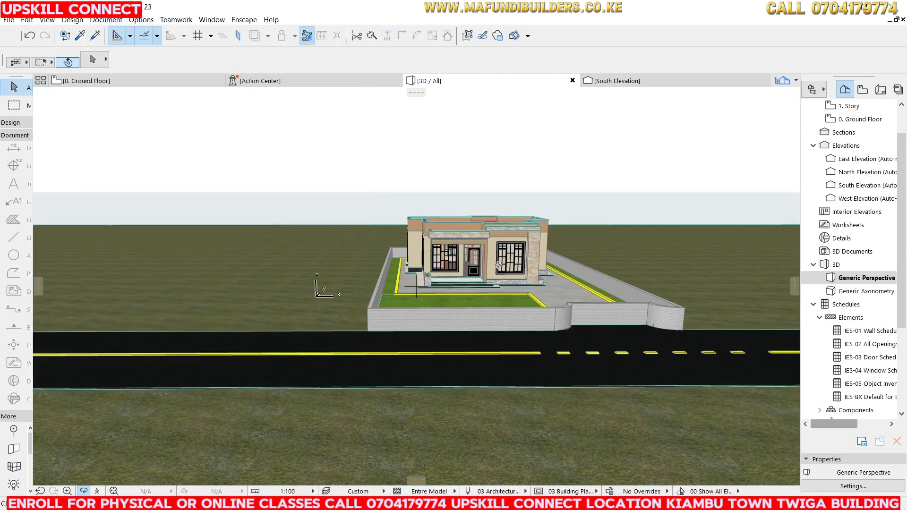
Select the front lawn slab in 3D and hide its layer, Site & Landscape - Terrain
left_click_drag(497, 265, 424, 247)
scroll(517, 305, "up", 5)
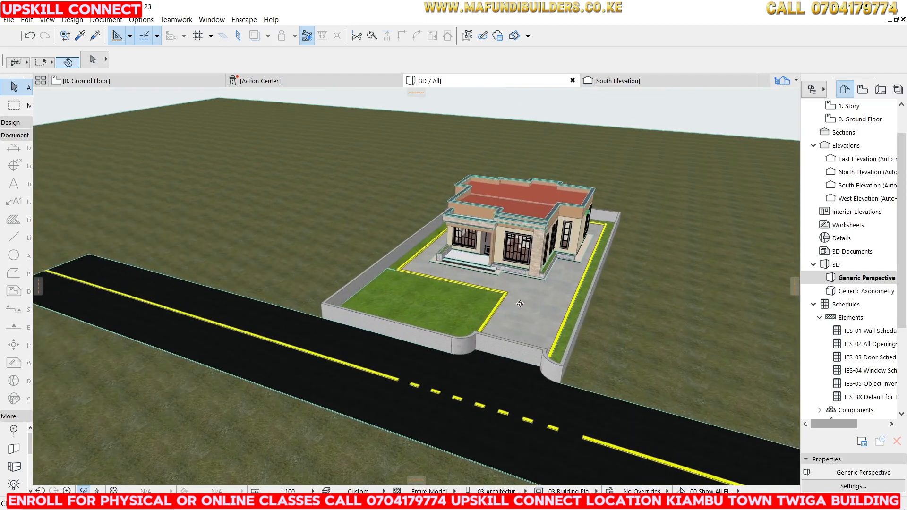
scroll(519, 303, "up", 1)
left_click_drag(469, 269, 517, 252)
mouse_move(123, 83)
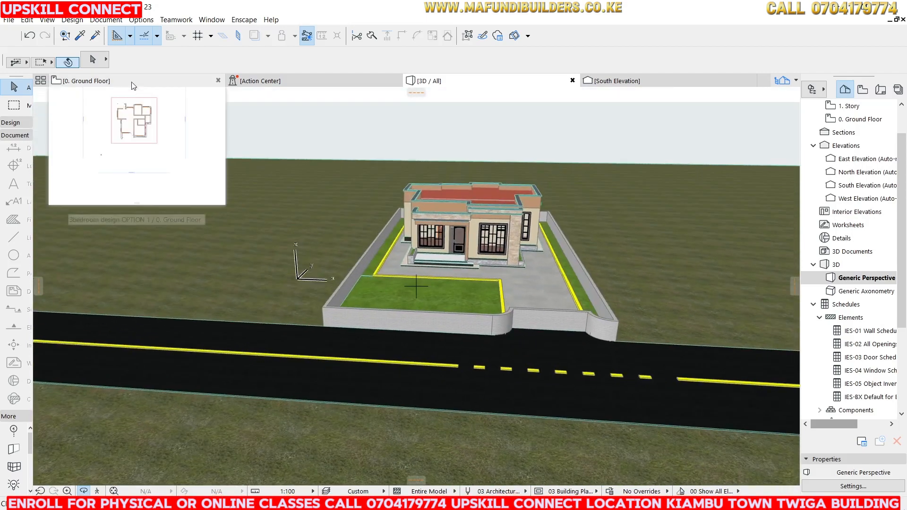
scroll(491, 222, "up", 4)
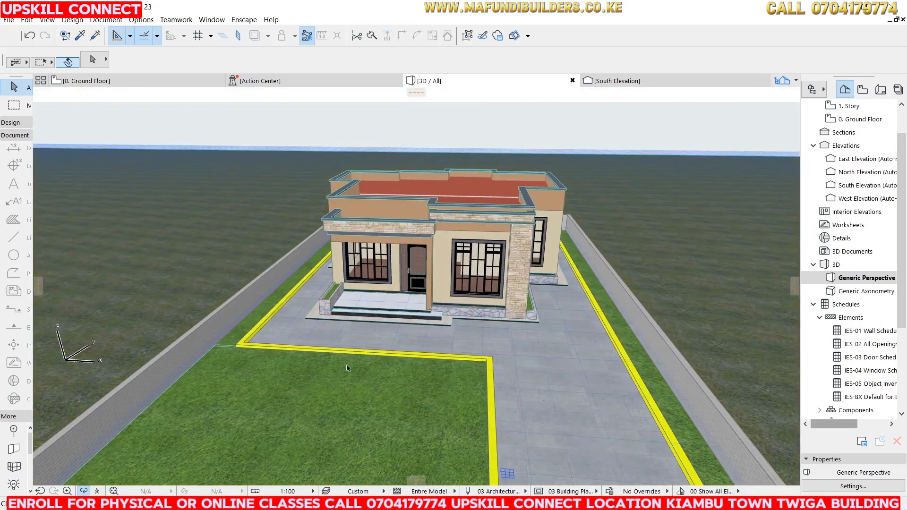
left_click(313, 381)
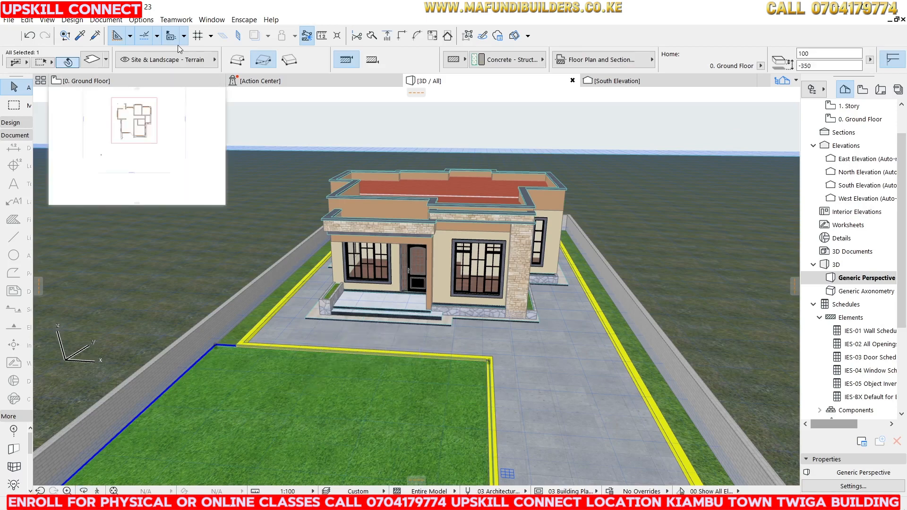
right_click(276, 395)
mouse_move(364, 217)
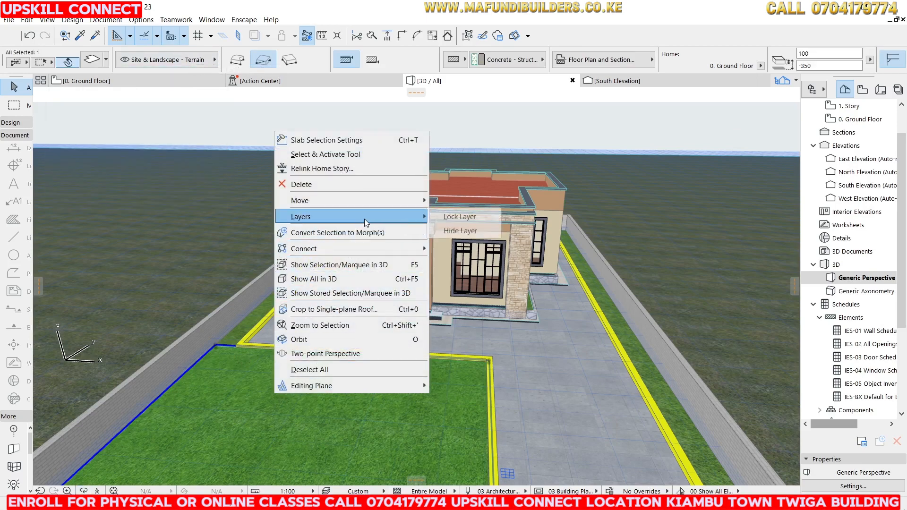
left_click(433, 233)
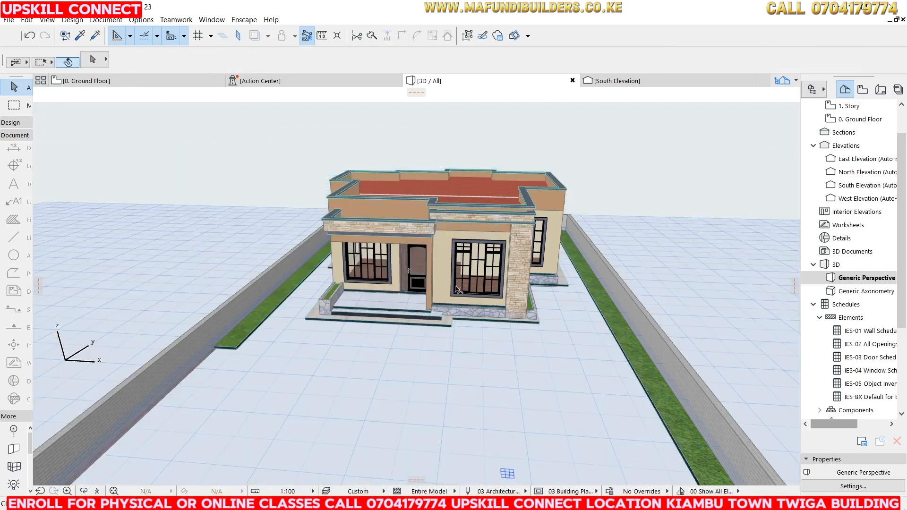
Select the grass strip slab along the boundary walls and assign it to the Site & Landscape - Terrain layer
scroll(457, 288, "down", 5)
scroll(458, 297, "up", 4)
left_click(575, 319)
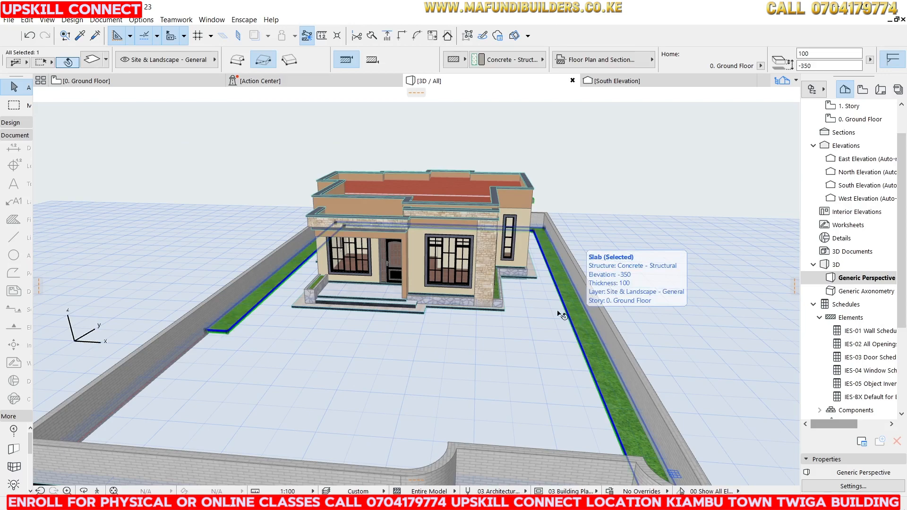
left_click(204, 63)
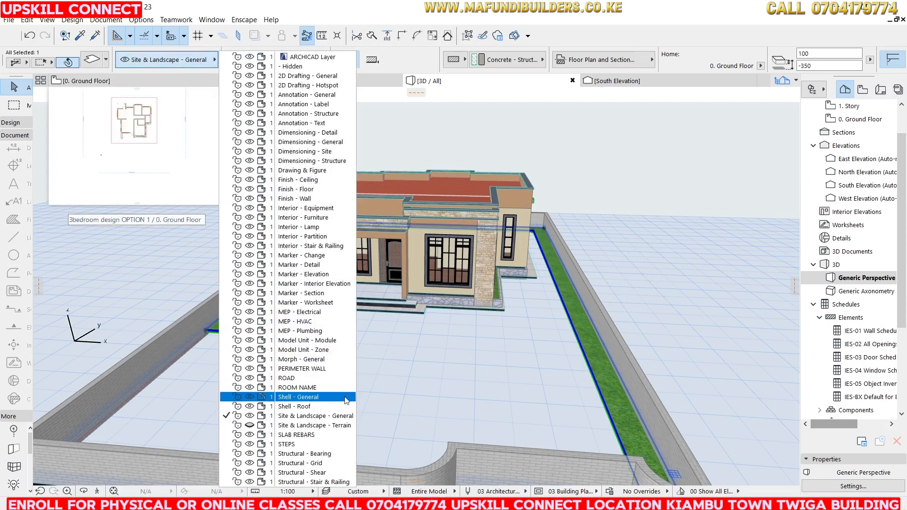
left_click(331, 425)
Select the boundary walls around the site in 3D and hide their layer, PERIMETER WALL
scroll(414, 302, "down", 2)
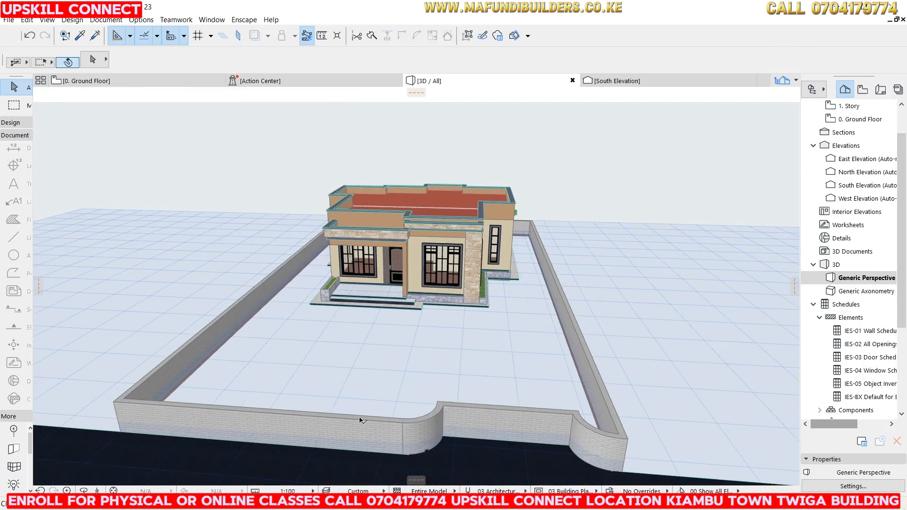
left_click(352, 433)
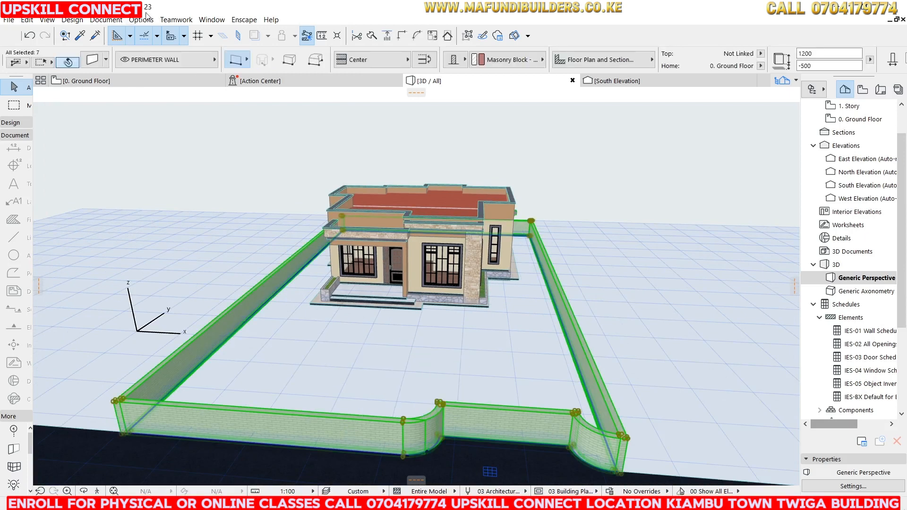
right_click(285, 422)
mouse_move(382, 243)
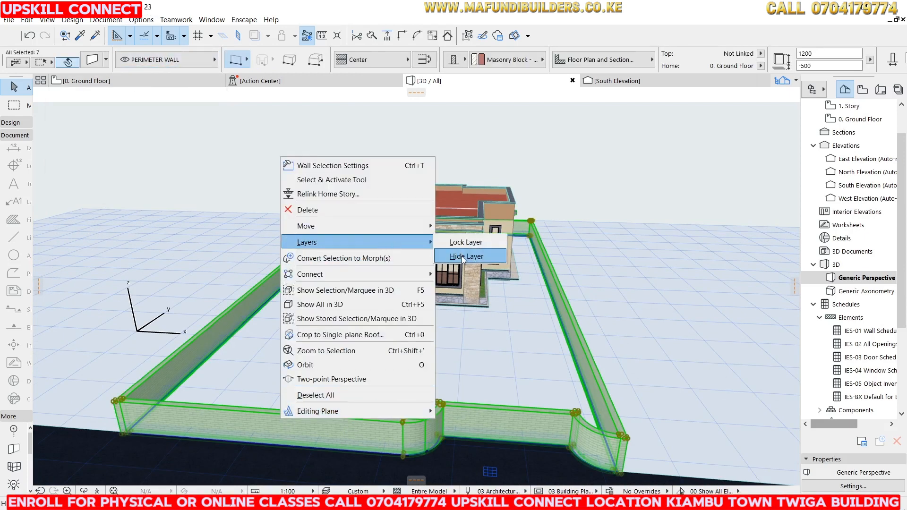
left_click(463, 256)
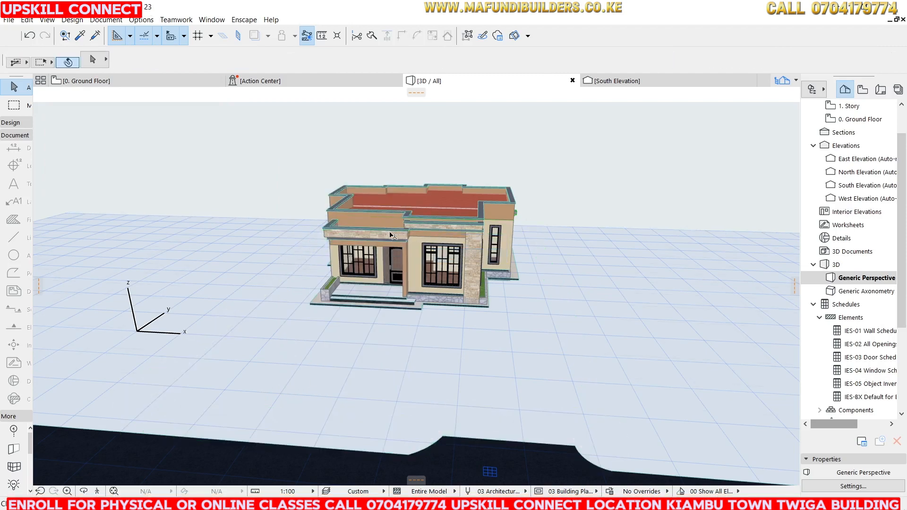
Select the road slab in front of the house and hide its layer, ROAD
scroll(390, 234, "down", 4)
scroll(378, 373, "up", 3)
left_click(366, 350)
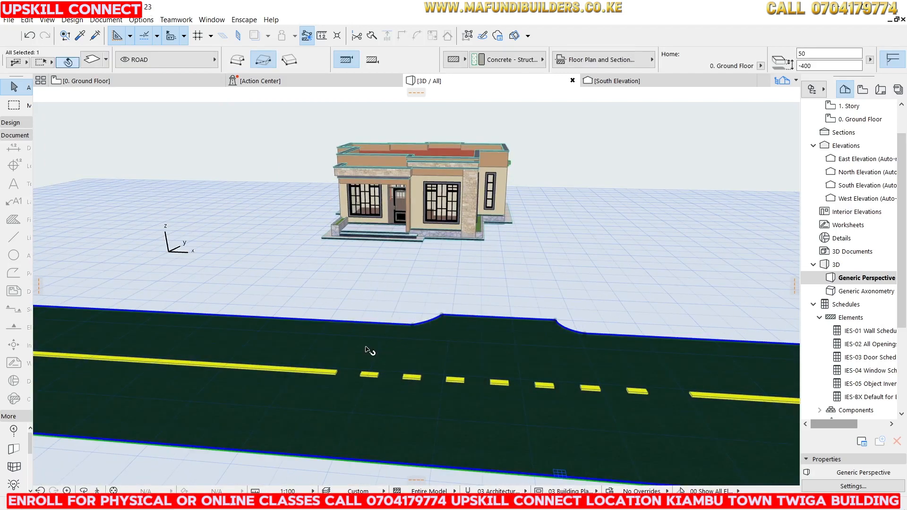
right_click(366, 350)
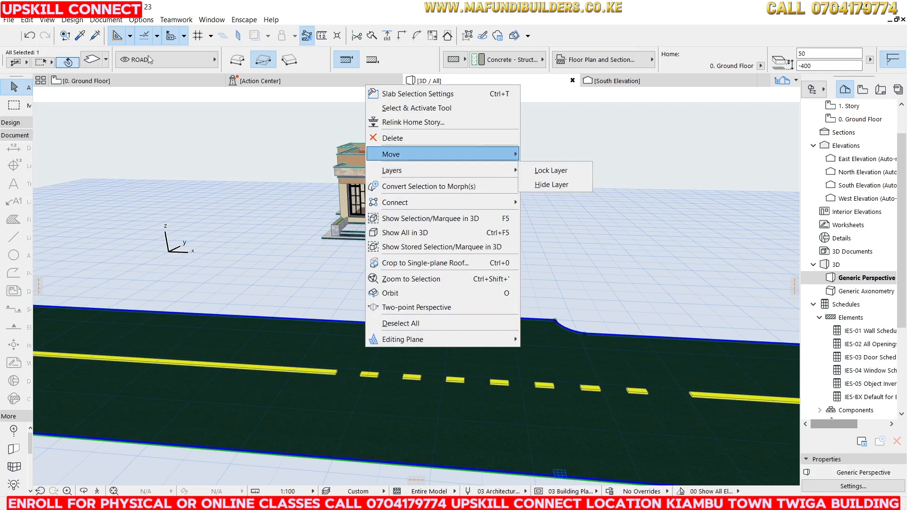
left_click(551, 184)
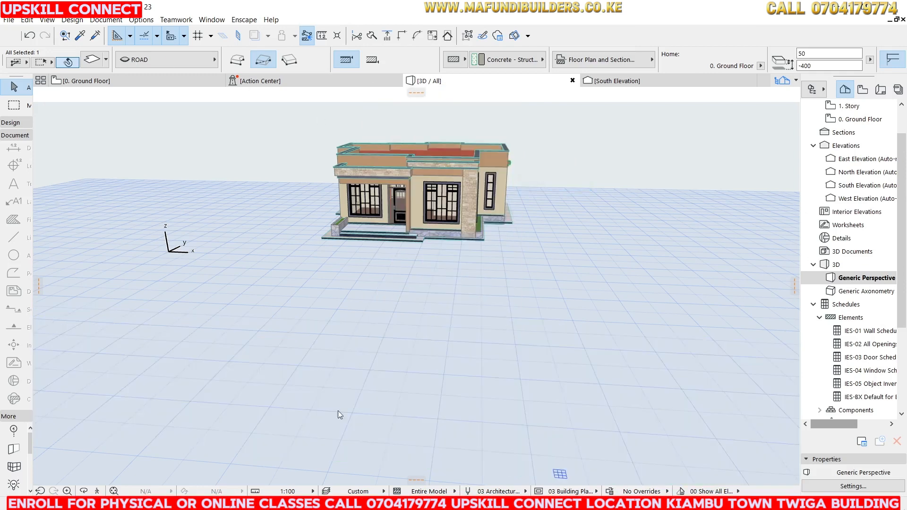
Examine the house from several sides in 3D and check which layer the roof parapet walls are on
scroll(314, 314, "down", 2)
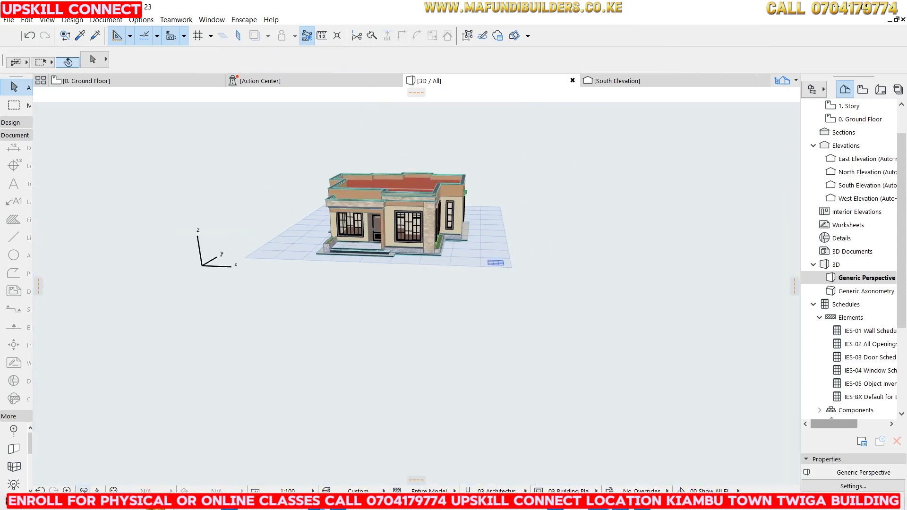
left_click(83, 490)
left_click_drag(368, 242, 281, 283)
scroll(365, 253, "up", 4)
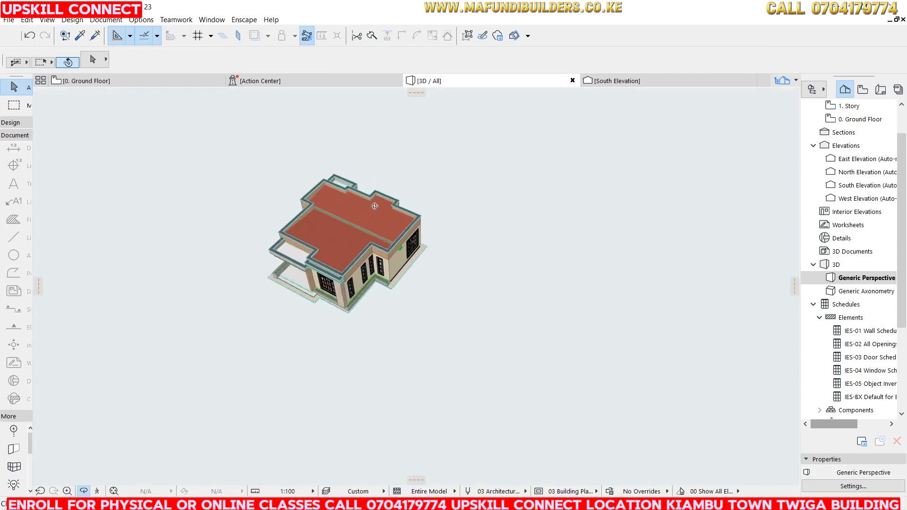
left_click_drag(408, 264, 461, 240)
scroll(427, 251, "up", 3)
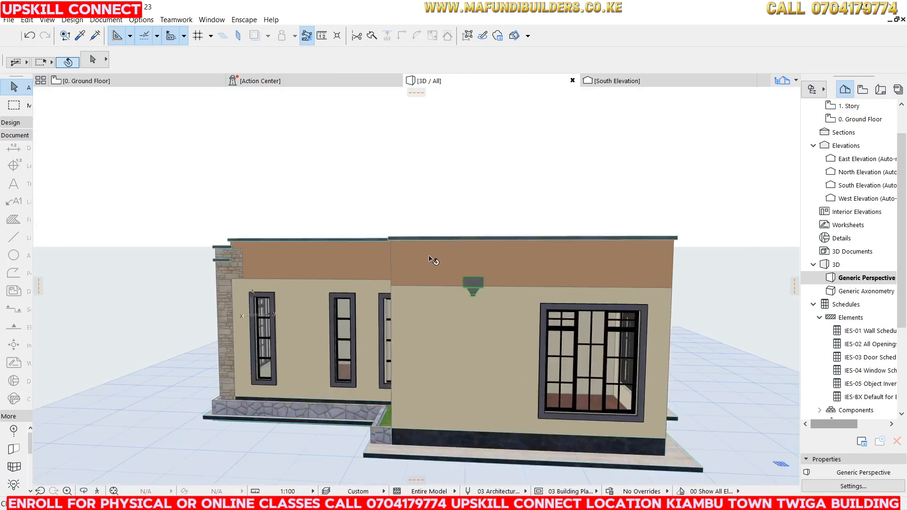
left_click(432, 259)
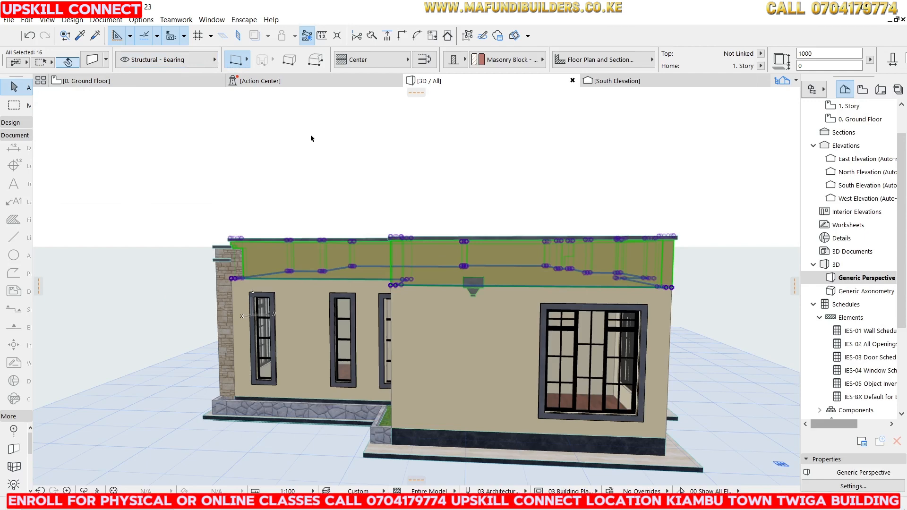
left_click(413, 232)
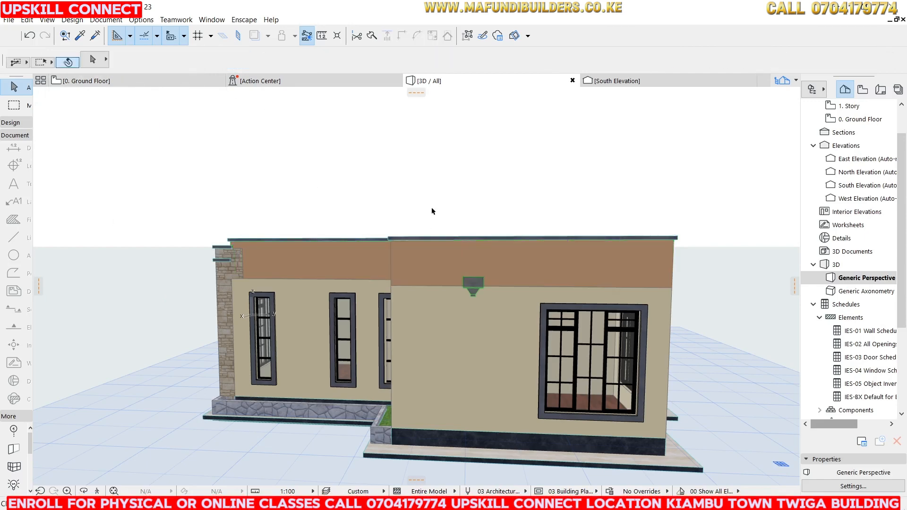
Create a new layer named PARAPET WALL
key("ctrl+l")
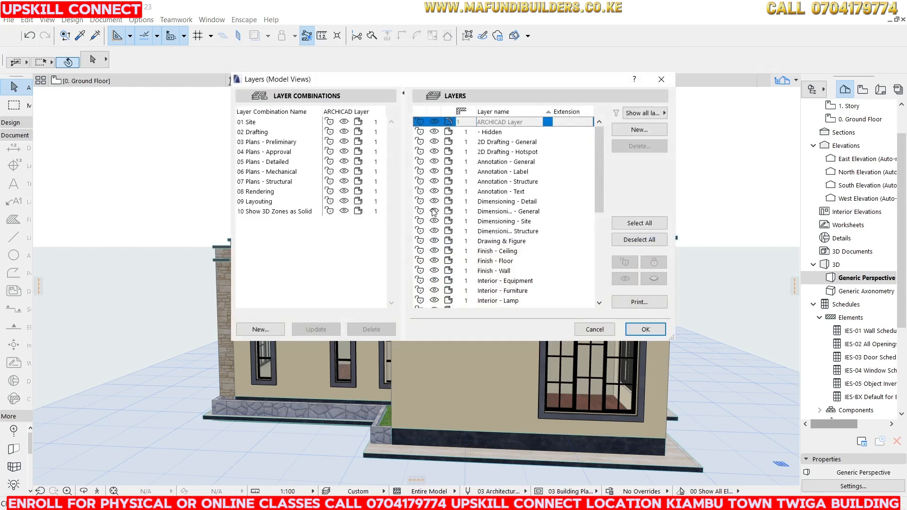
left_click(651, 127)
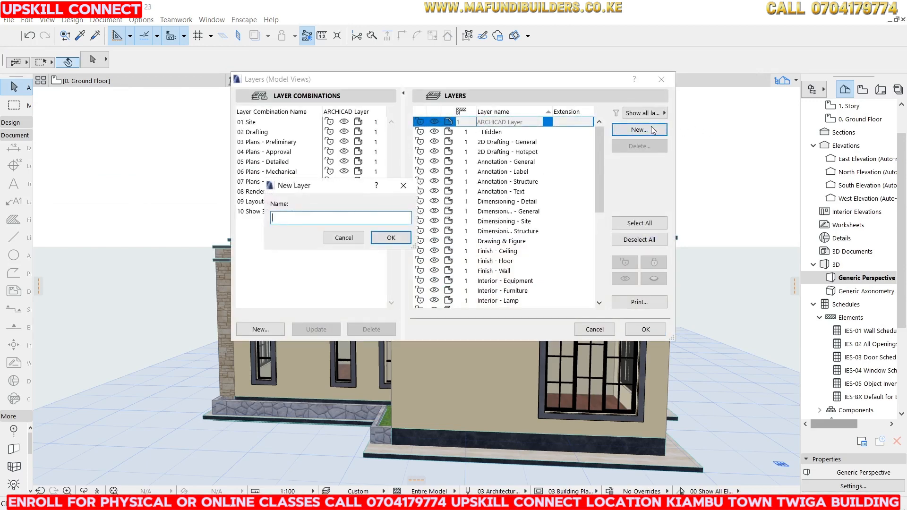
type("PAP")
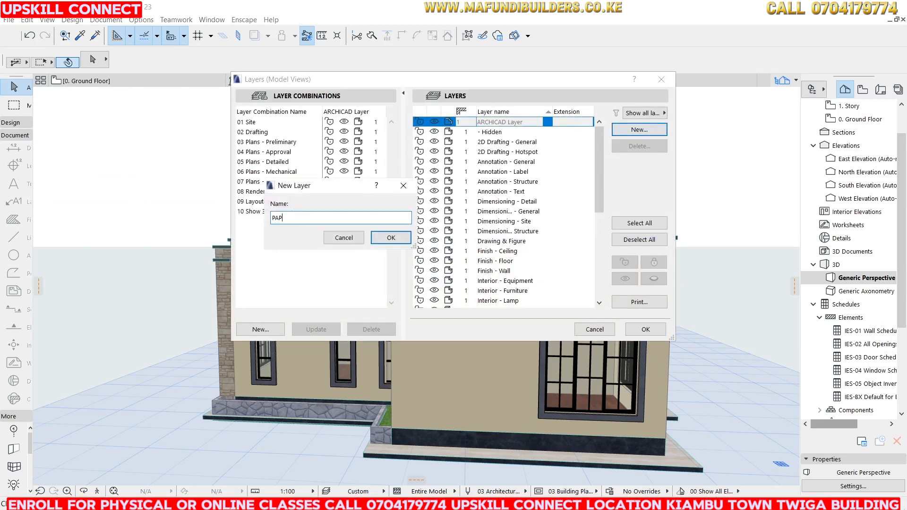
key("BackSpace")
type("RAPE")
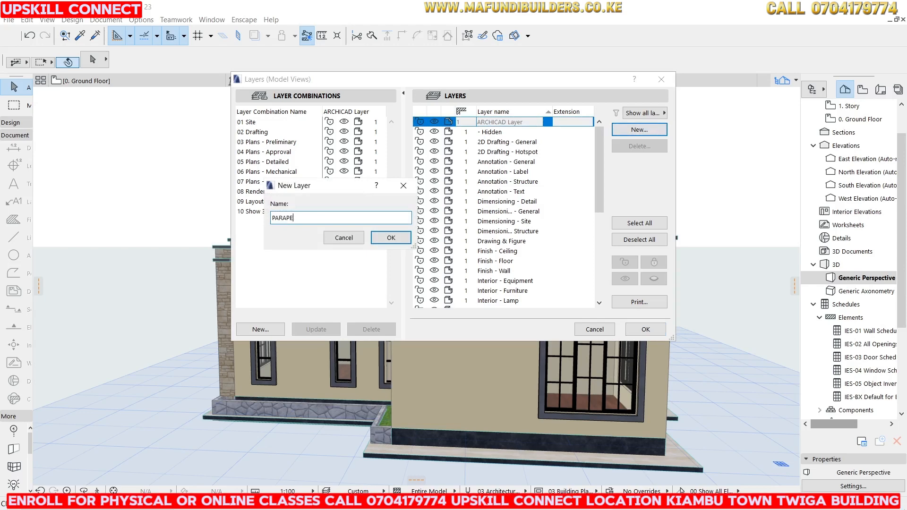
type("T WALL")
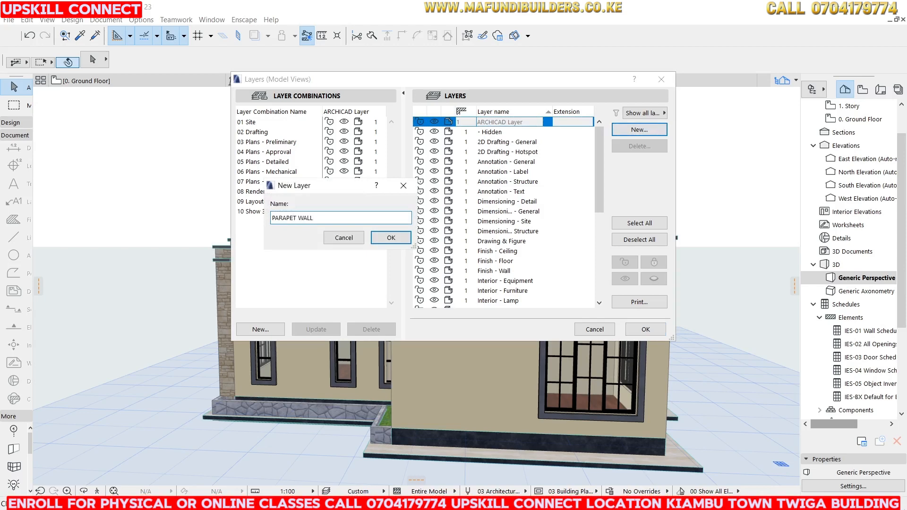
left_click(406, 236)
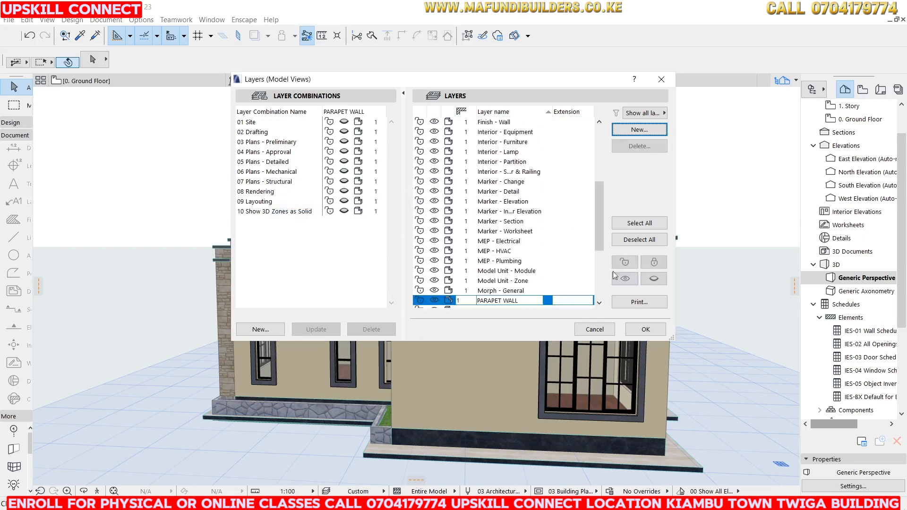
left_click(653, 329)
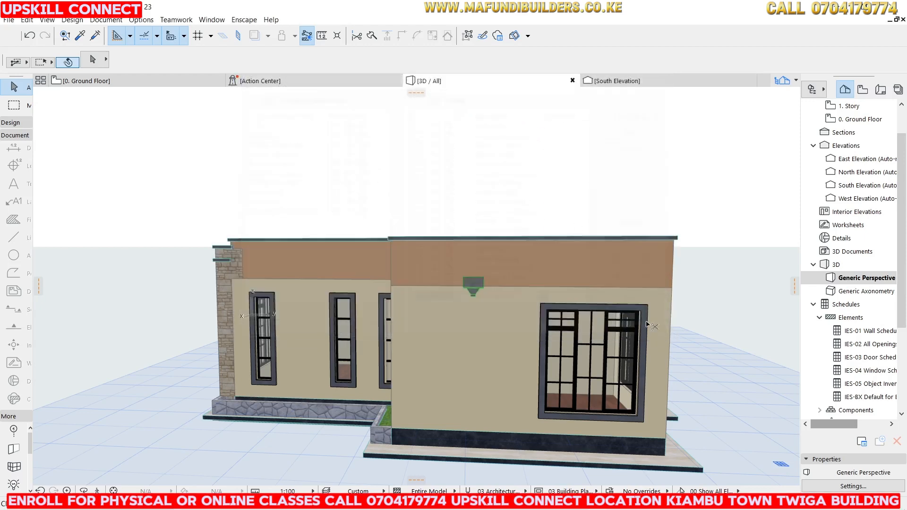
Select the grouped parapet walls around the roof and assign them to the PARAPET WALL layer
left_click(438, 262)
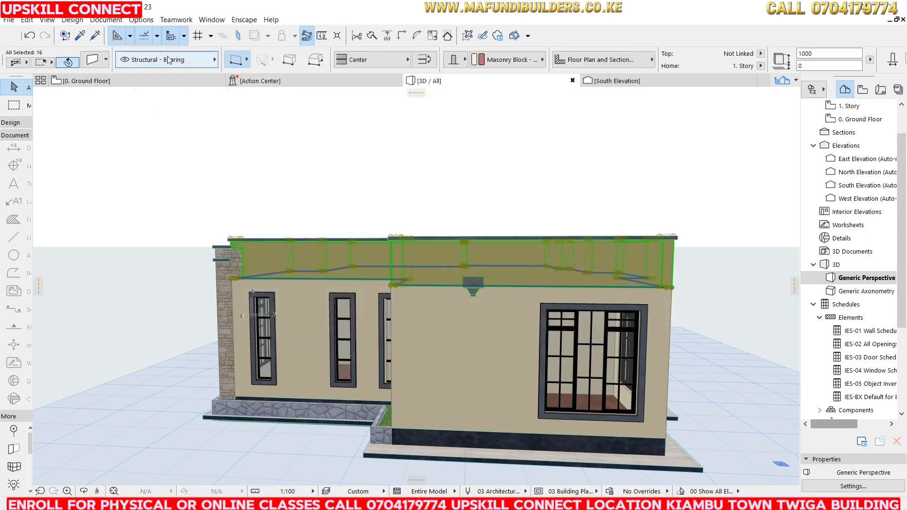
left_click(197, 61)
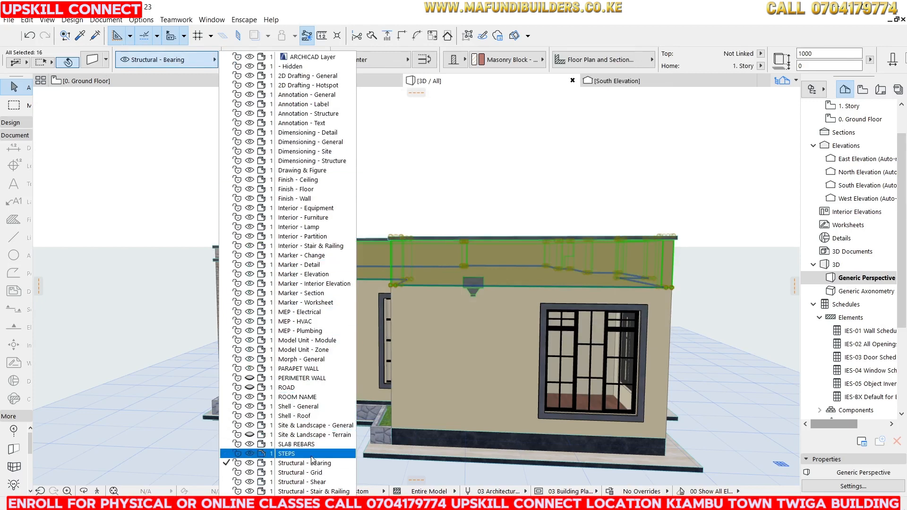
left_click(310, 367)
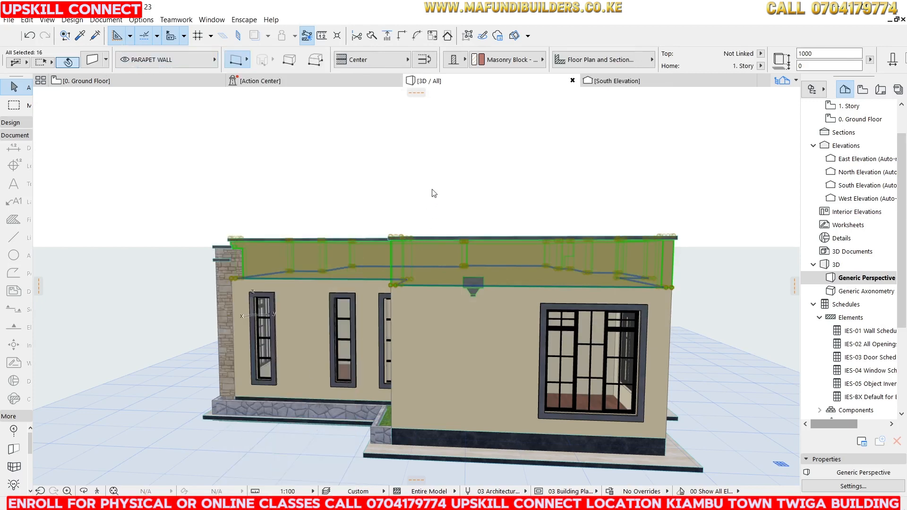
left_click(436, 222)
Hide the layer of the parapet walls around the roof
left_click(444, 260)
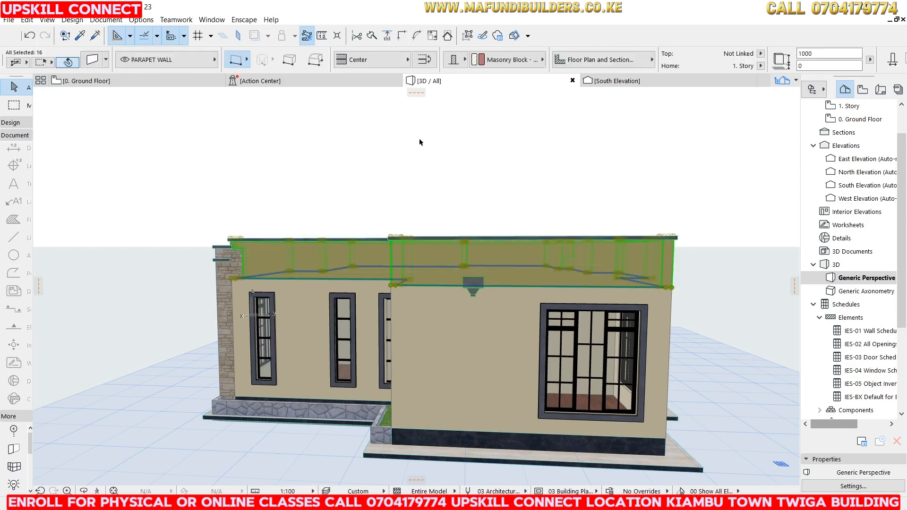
right_click(420, 141)
mouse_move(544, 252)
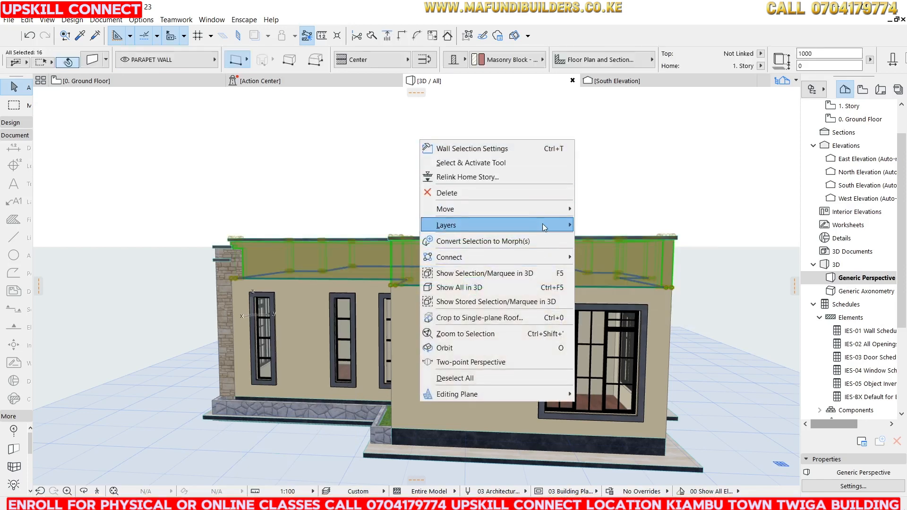
mouse_move(542, 223)
left_click(602, 238)
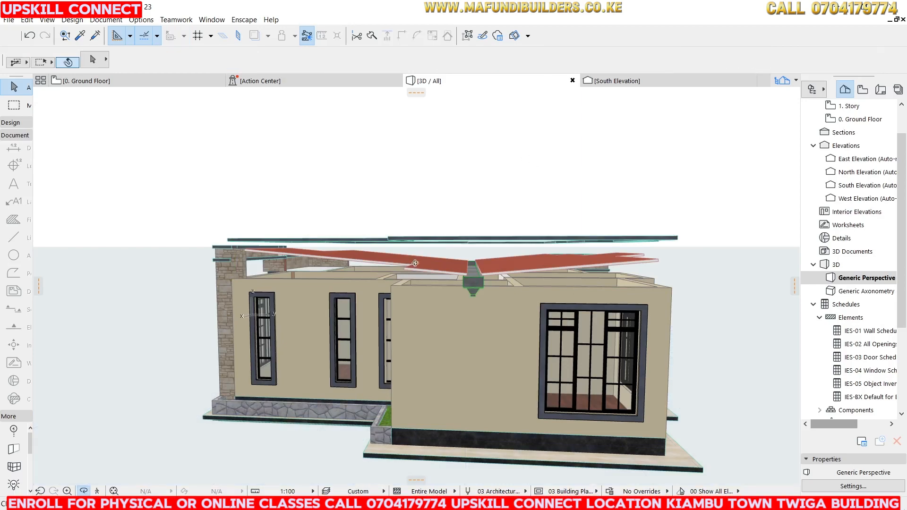
Select the coping slabs around the main roof and over both side canopies, including the thin slab beneath one canopy's stone band
left_click_drag(413, 266, 269, 215)
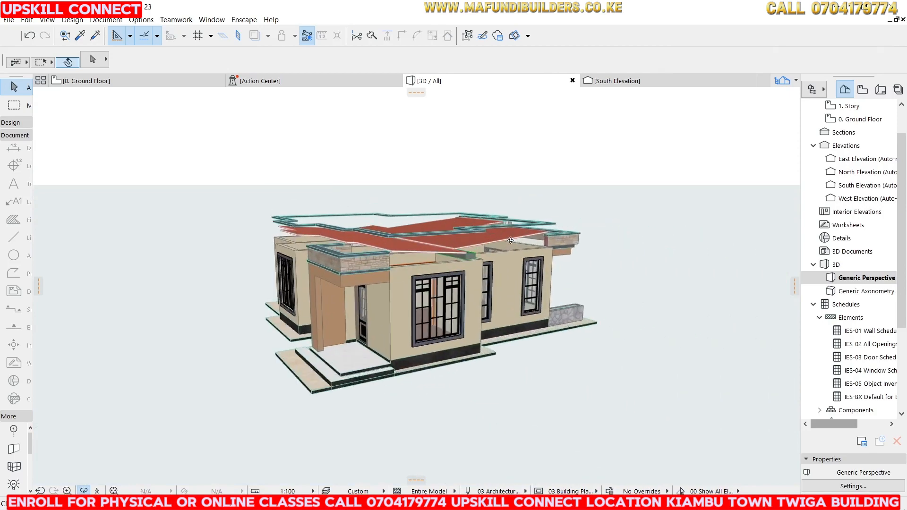
left_click_drag(533, 225, 279, 213)
left_click_drag(328, 196, 411, 198)
scroll(411, 198, "down", 3)
key("Escape")
left_click(398, 187)
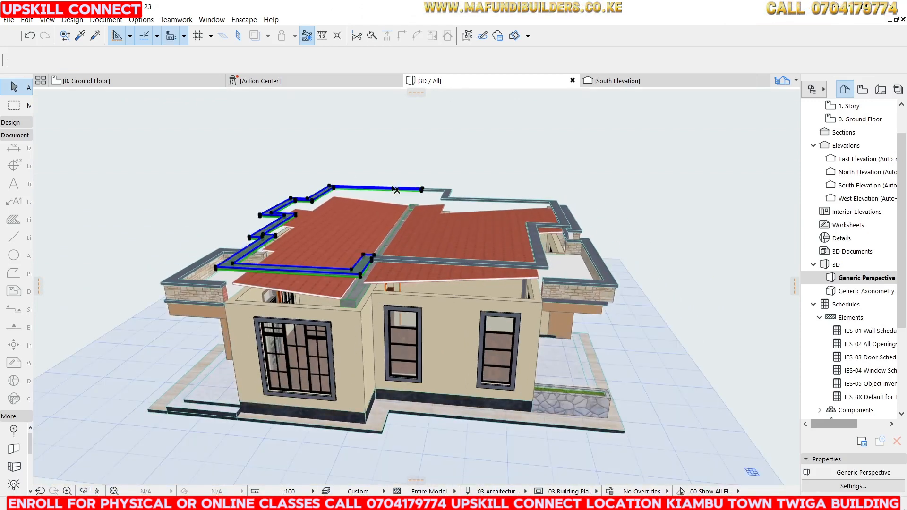
left_click(485, 200, "shift")
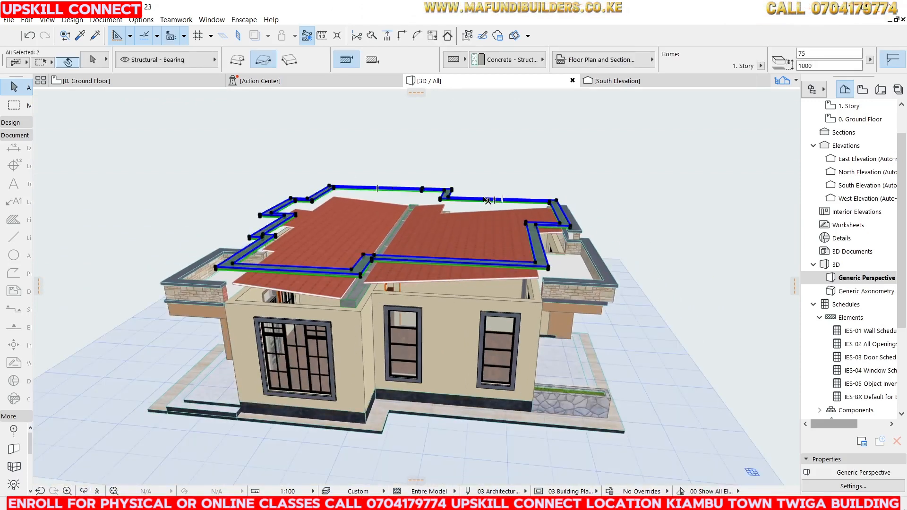
left_click(580, 222, "shift")
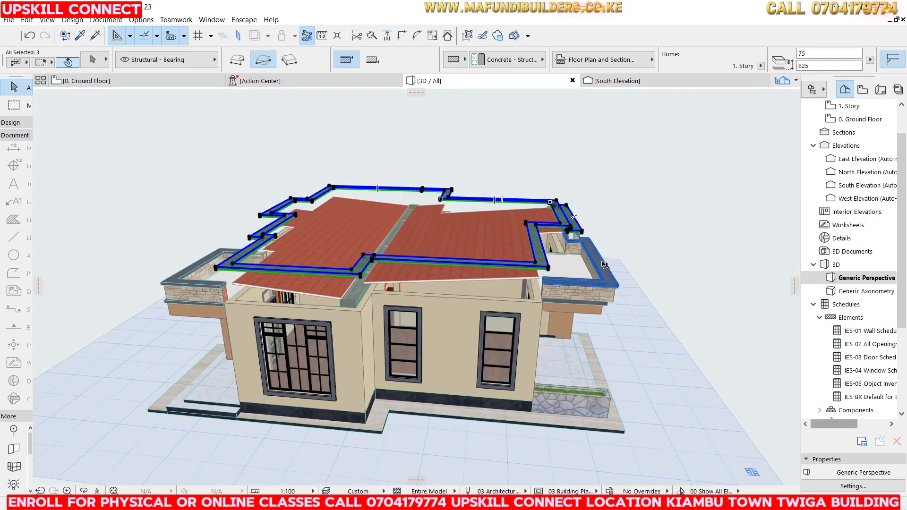
left_click(193, 302, "shift")
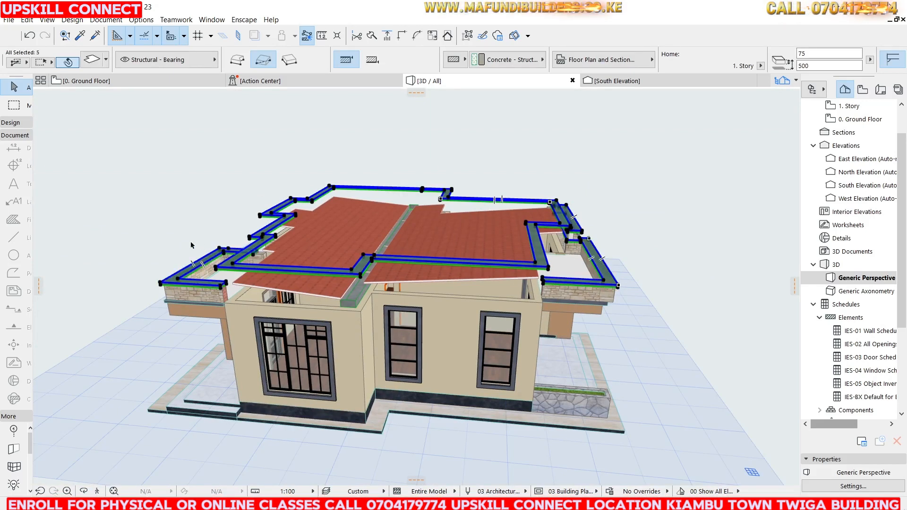
left_click(193, 303, "shift")
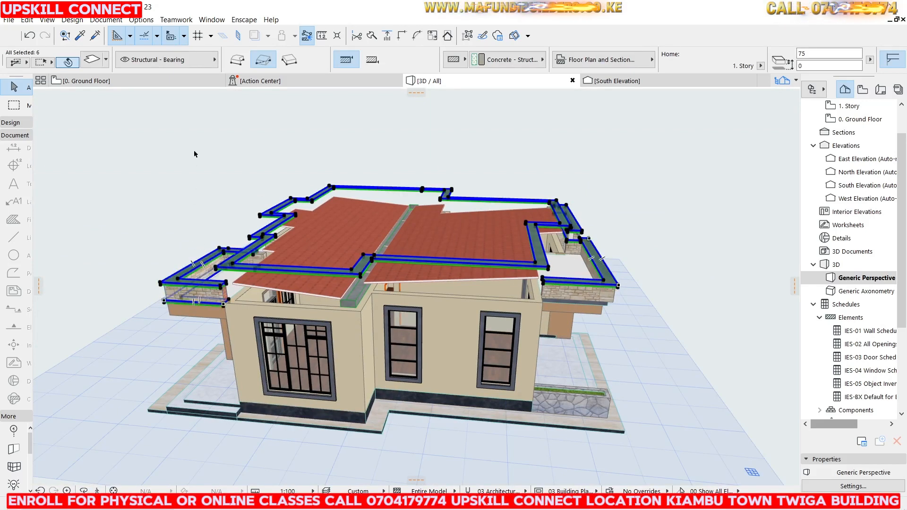
mouse_move(178, 78)
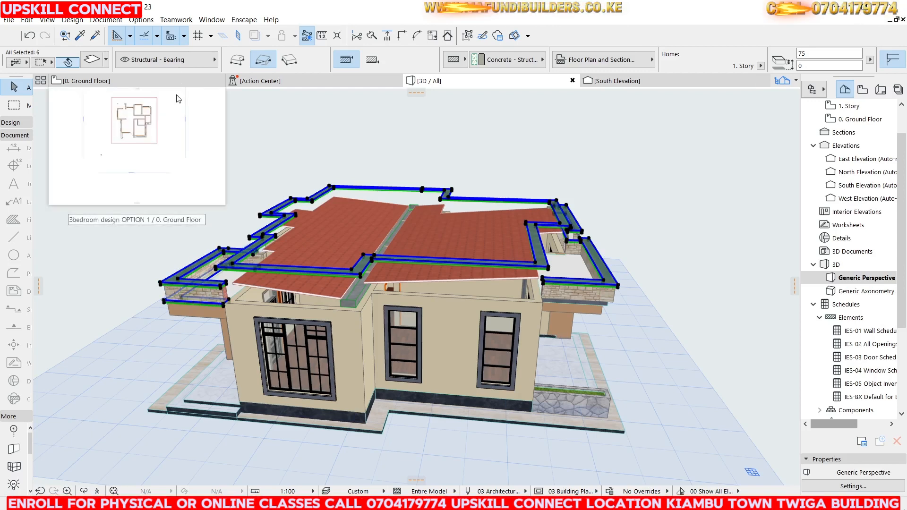
Create a new layer named COPING
key("ctrl+l")
left_click(639, 130)
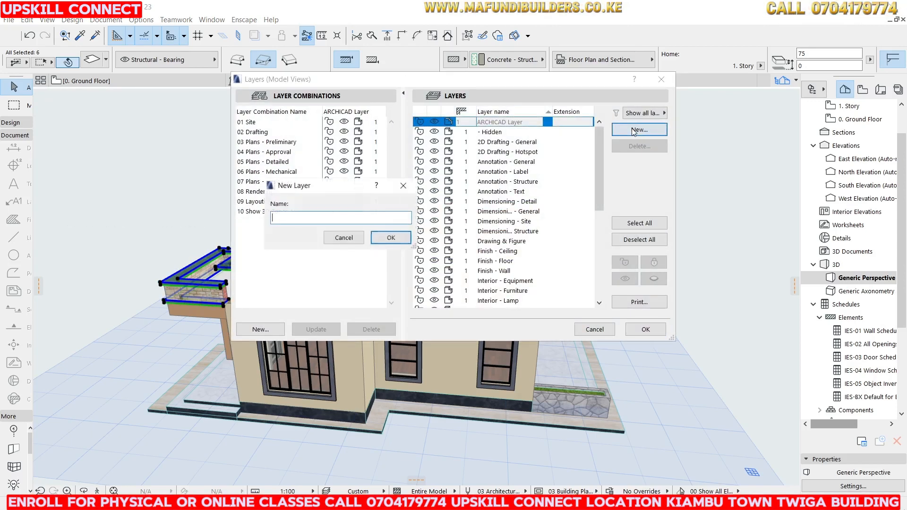
type("COP")
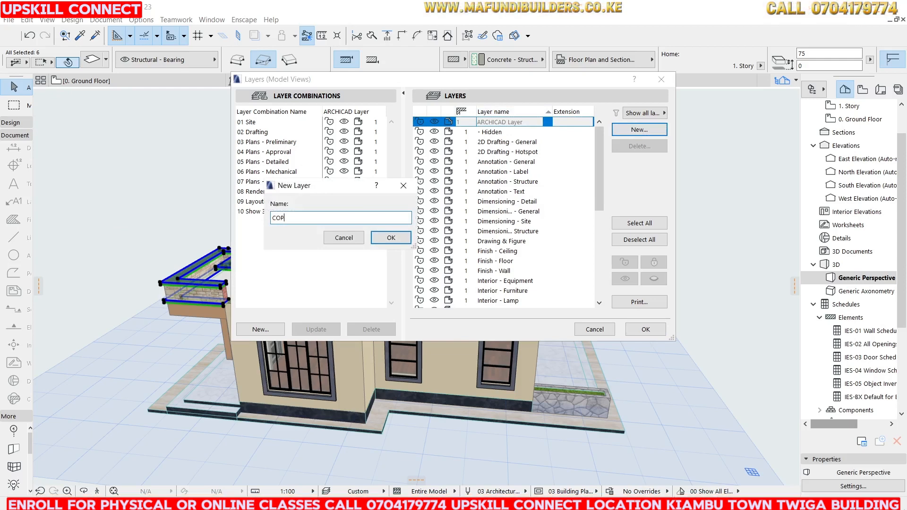
type("ING")
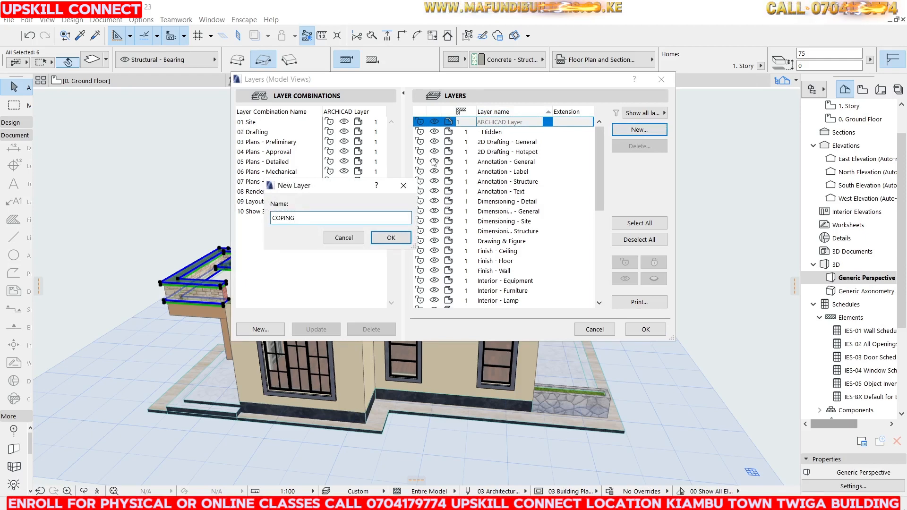
left_click(393, 239)
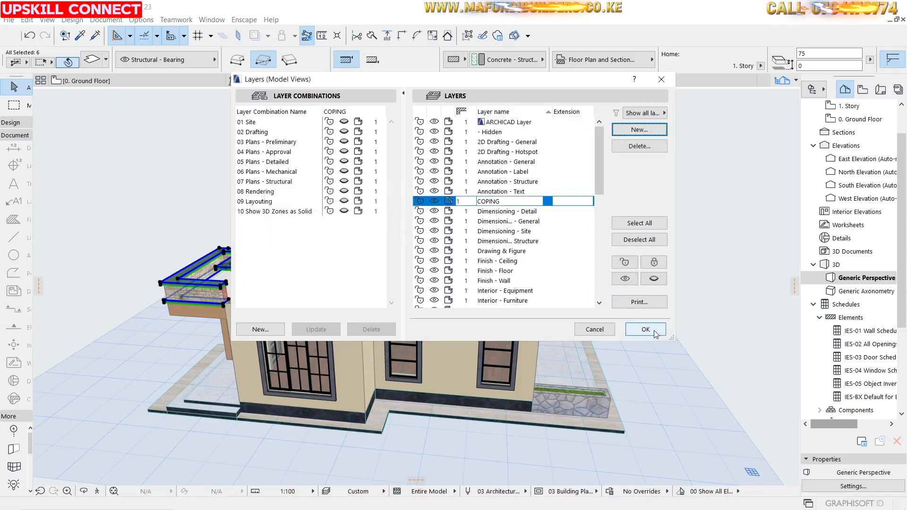
left_click(645, 330)
Assign the selected coping slabs to the COPING layer and hide that layer
right_click(501, 130)
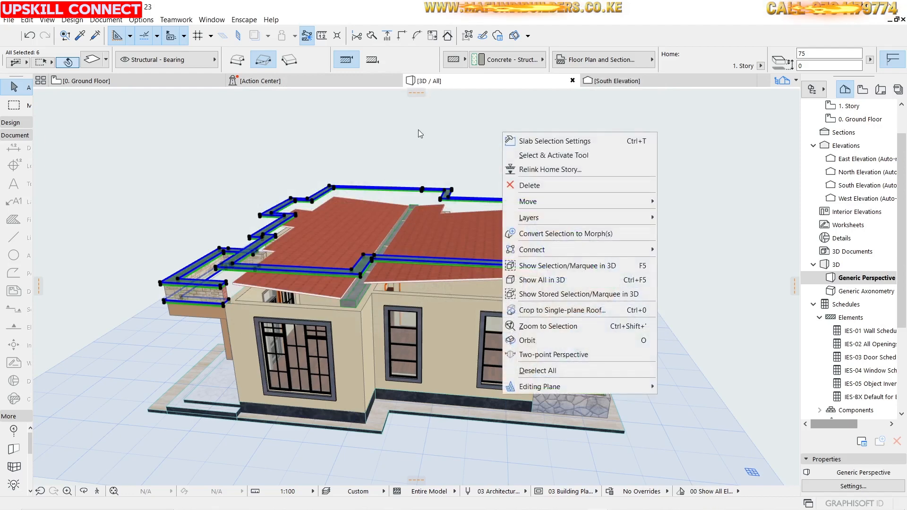
left_click(418, 129)
left_click(214, 59)
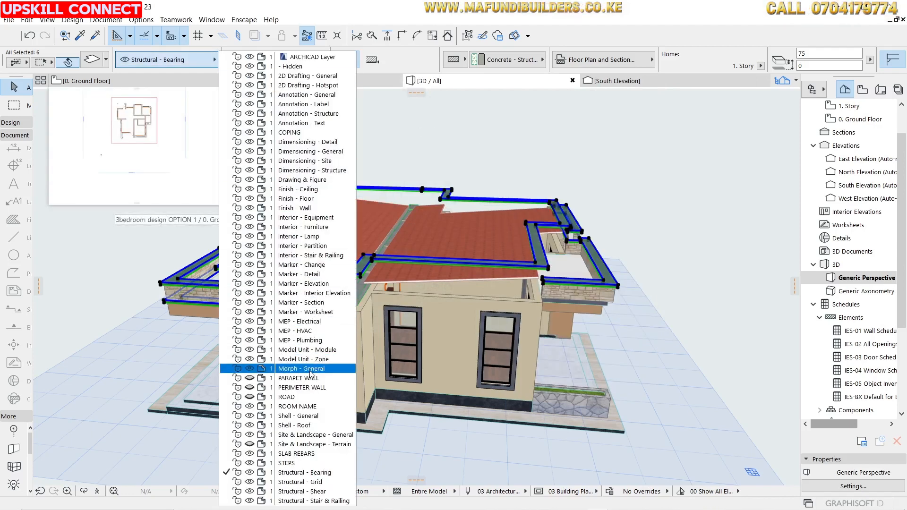
left_click(305, 133)
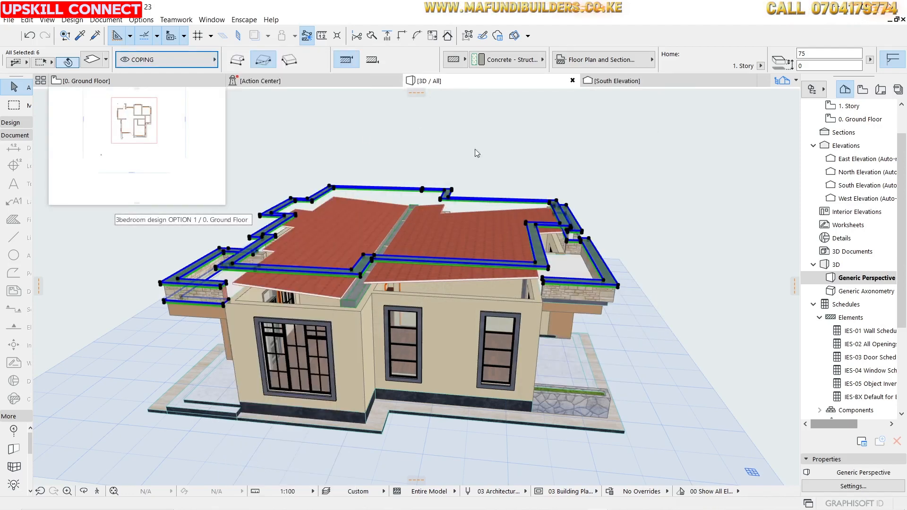
right_click(628, 144)
mouse_move(685, 230)
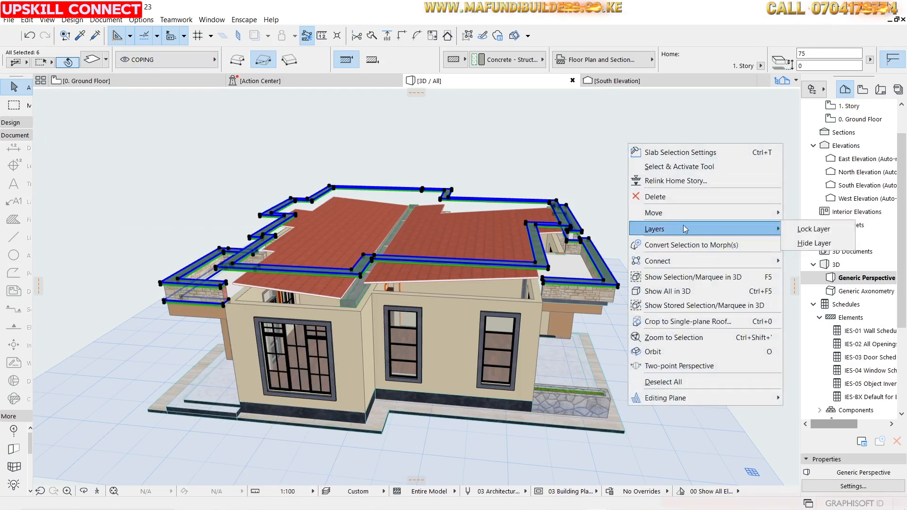
left_click(813, 242)
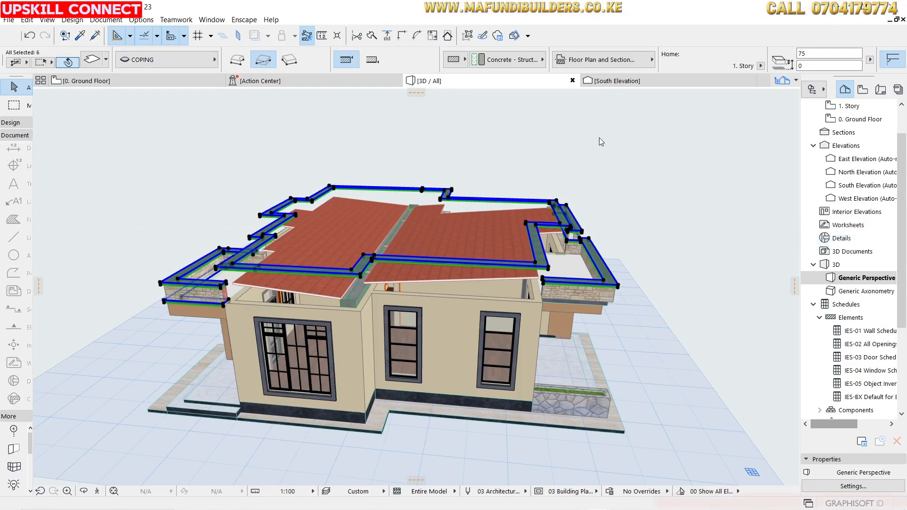
Select the gutter running between the two roof planes and create a new layer named GUTTER
left_click(353, 299)
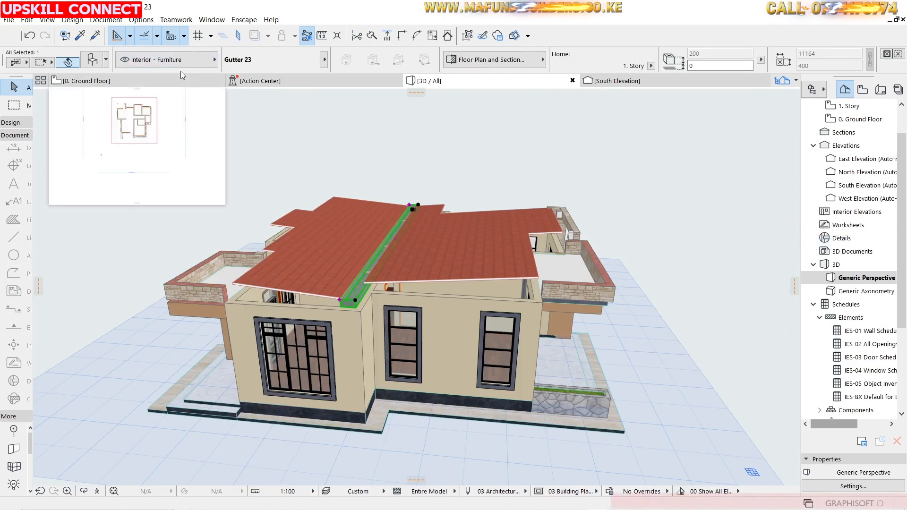
key("ctrl+l")
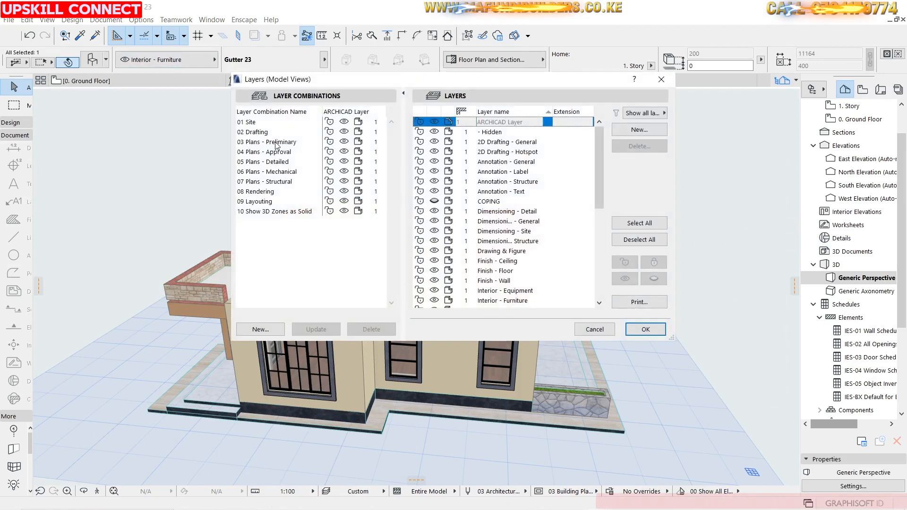
left_click(633, 130)
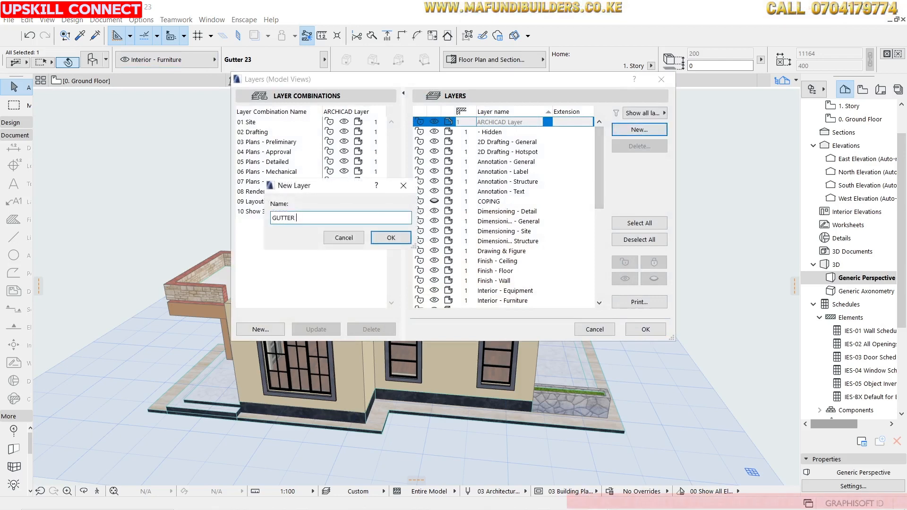
type("GUTTER")
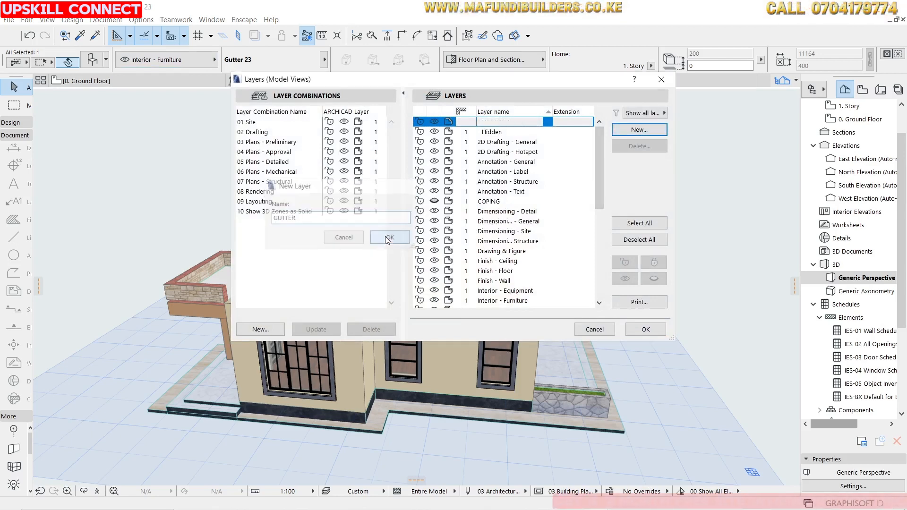
left_click(384, 236)
left_click(645, 329)
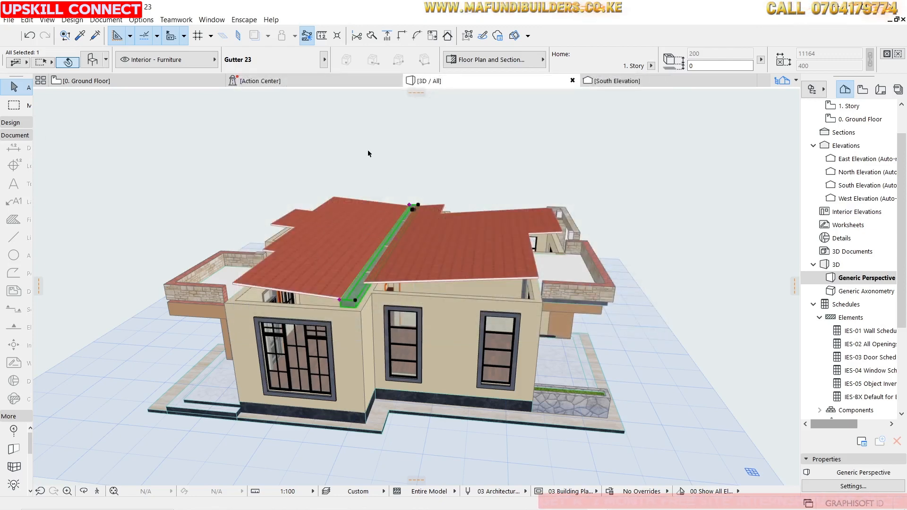
Assign the selected gutter to the GUTTER layer and hide that layer
left_click(203, 60)
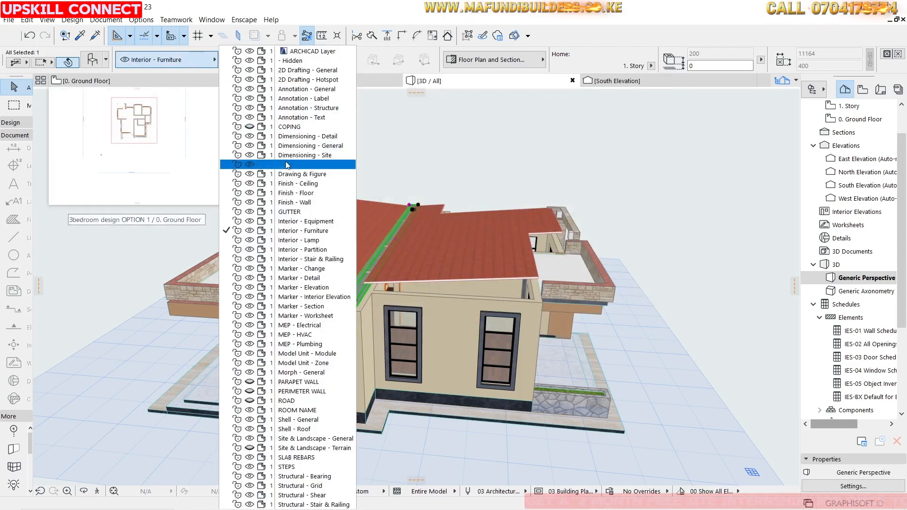
left_click(289, 211)
right_click(450, 151)
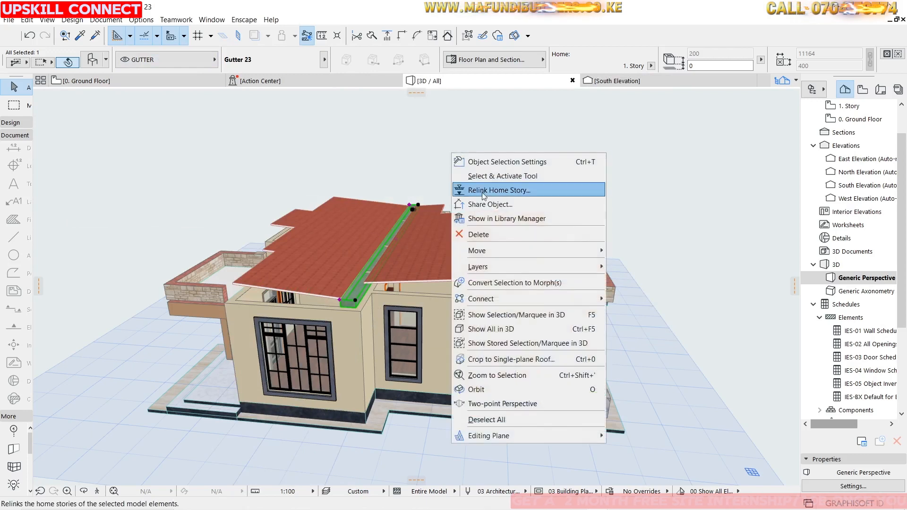
mouse_move(571, 267)
left_click(620, 281)
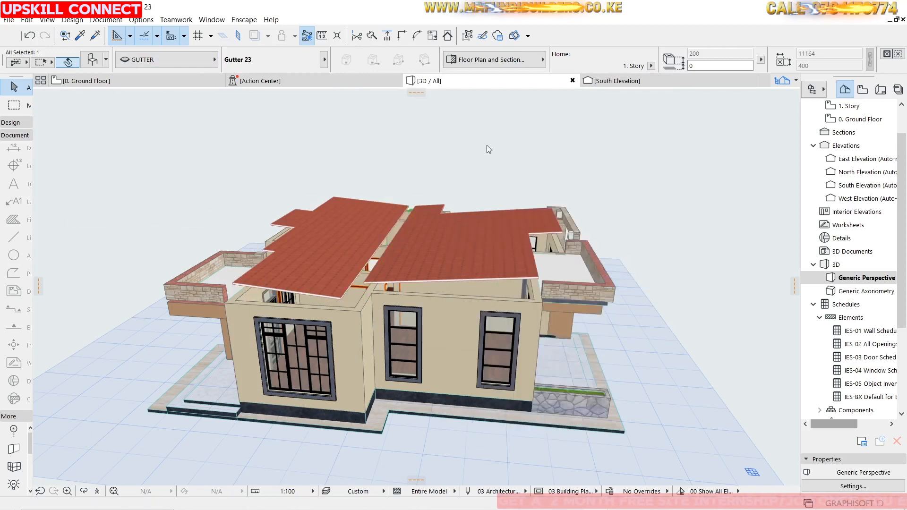
Hide the layer of the red roof planes and orbit around the house to view the exposed walls
left_click(368, 213)
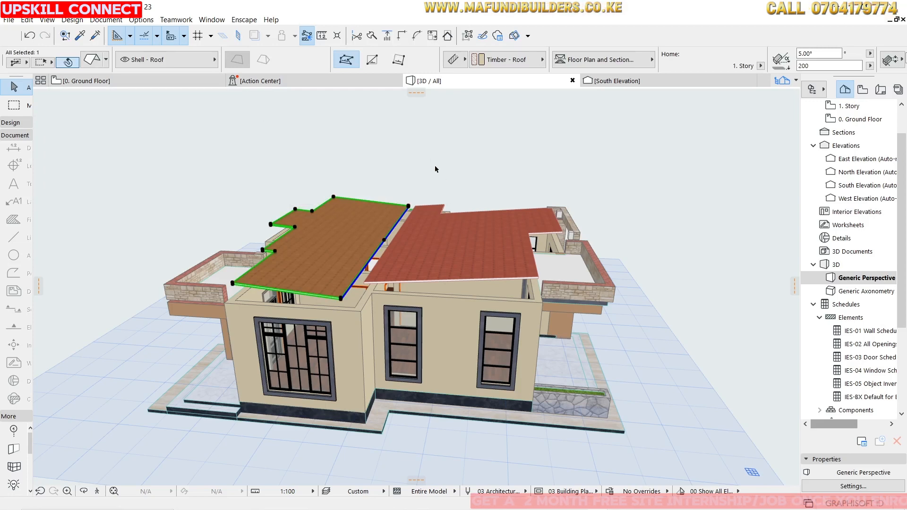
right_click(450, 100)
mouse_move(575, 185)
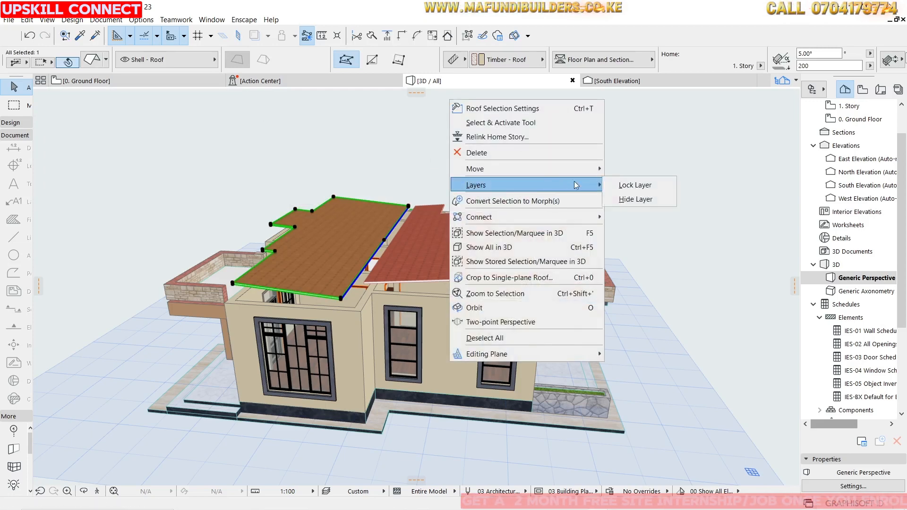
left_click(635, 199)
scroll(174, 263, "up", 2)
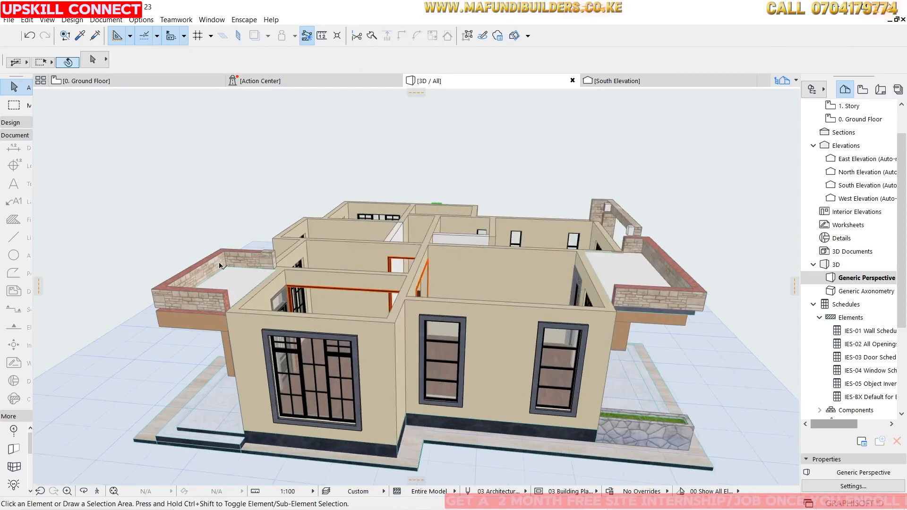
left_click(84, 491)
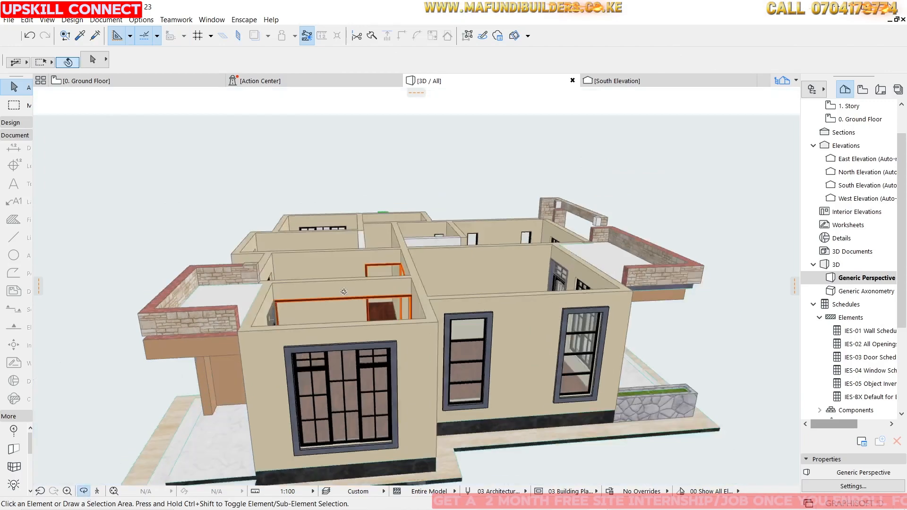
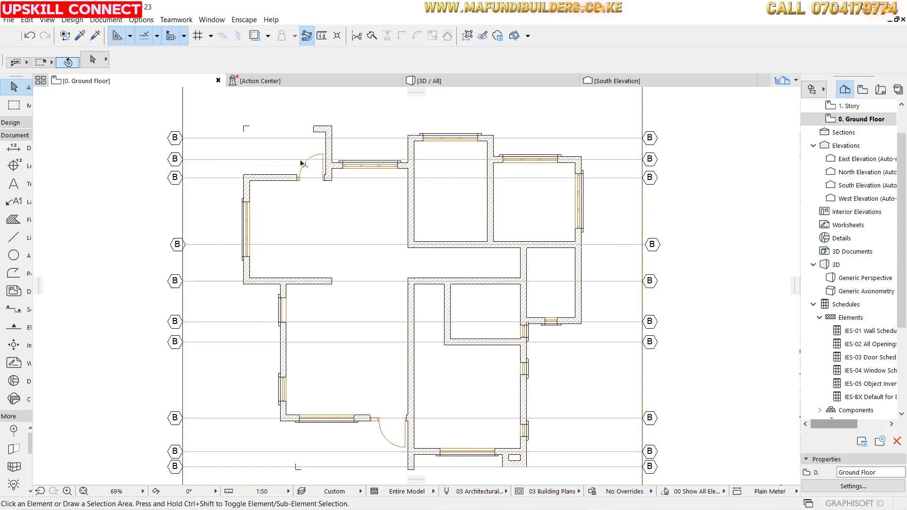
On the ground floor plan, suspend grouping and select the short windowed wall beside the entrance door together with its outer window surround
scroll(325, 158, "up", 3)
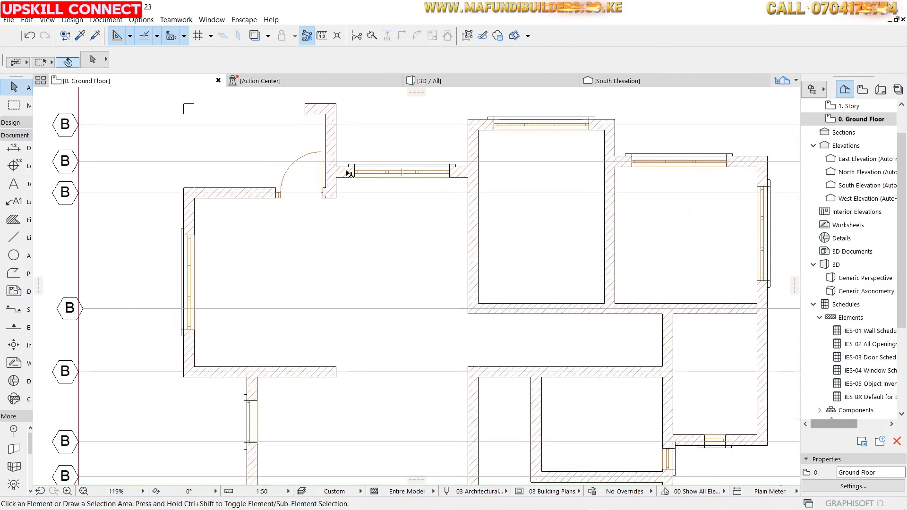
scroll(349, 174, "up", 3)
left_click(345, 168)
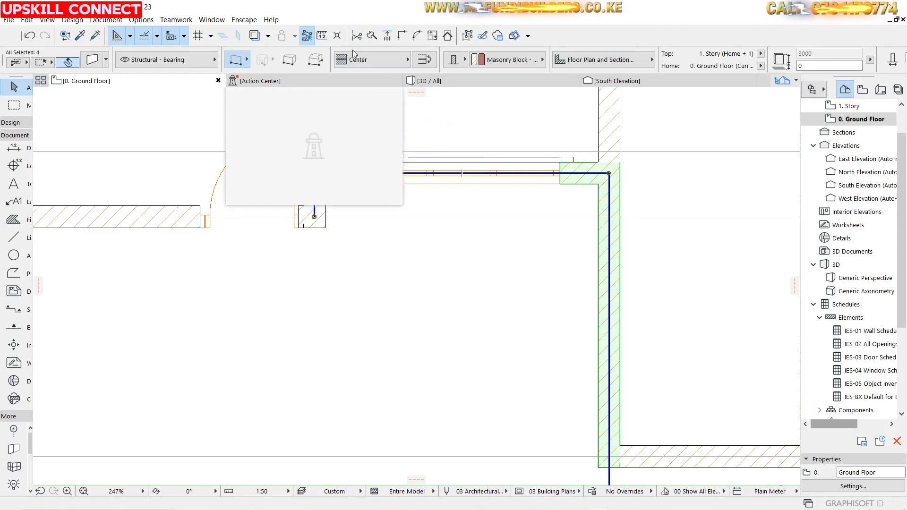
key("Escape")
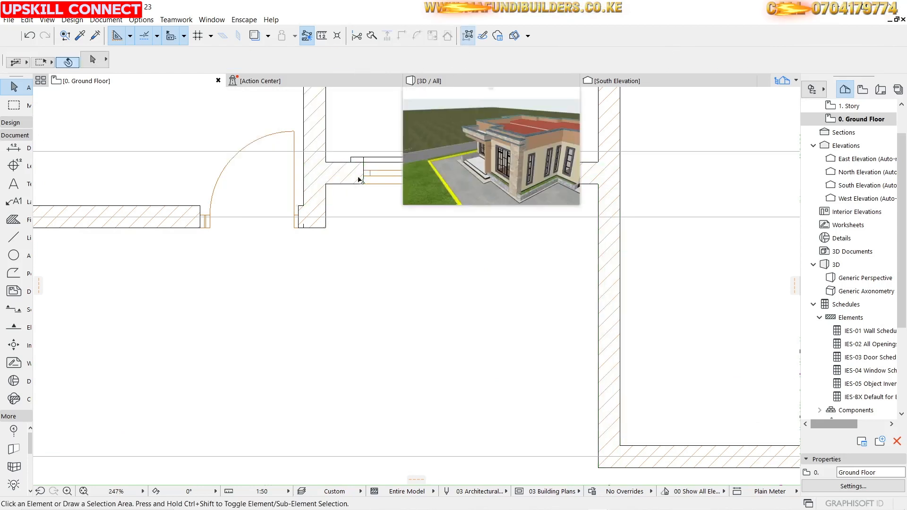
left_click(406, 173)
left_click(357, 174)
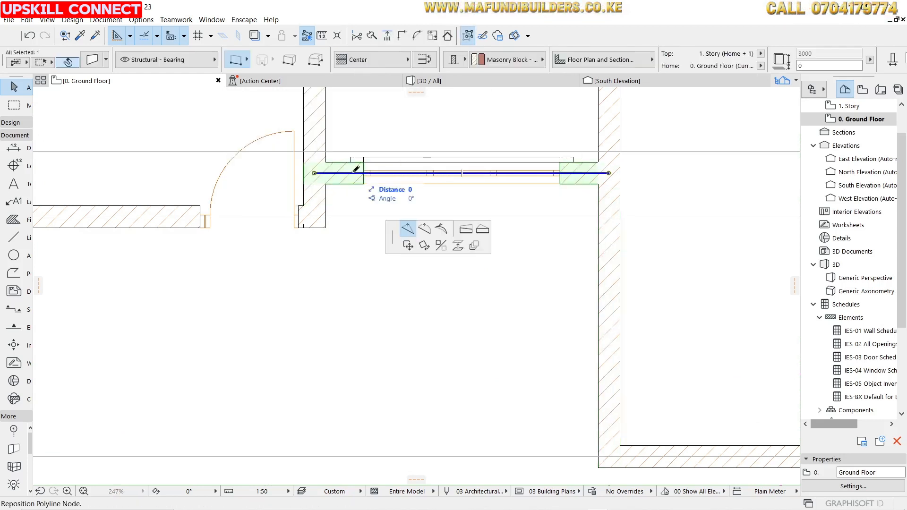
key("Escape")
scroll(349, 157, "up", 5)
left_click(352, 162)
left_click(351, 219, "shift")
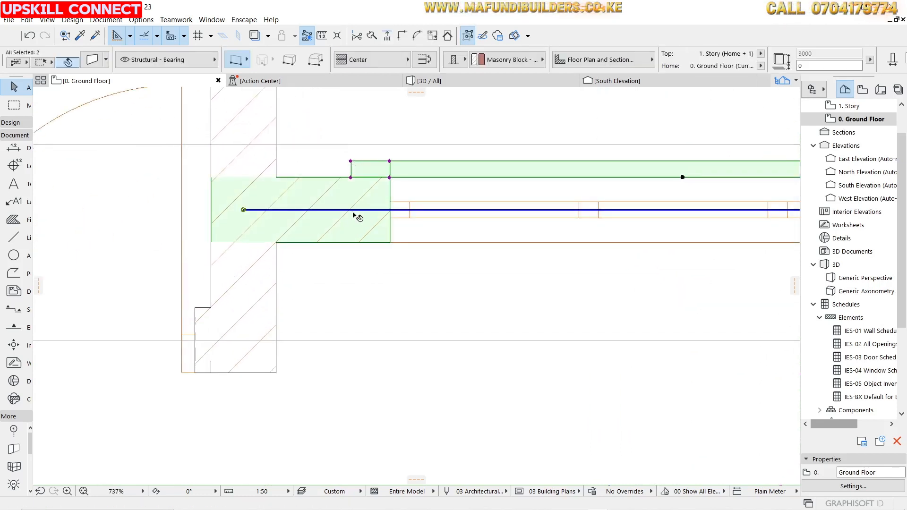
Move the selected wall and window surround up so the wall's centreline lies on the grid line just above it
left_click(352, 210)
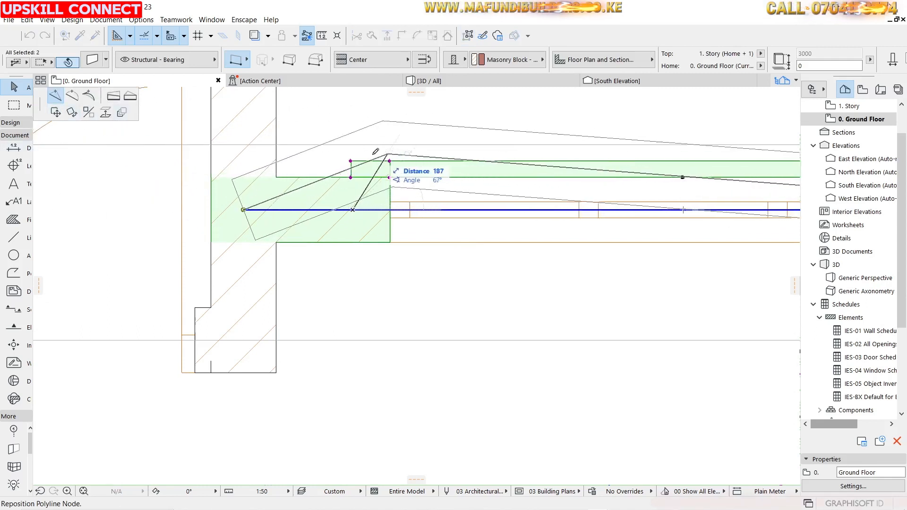
left_click(55, 112)
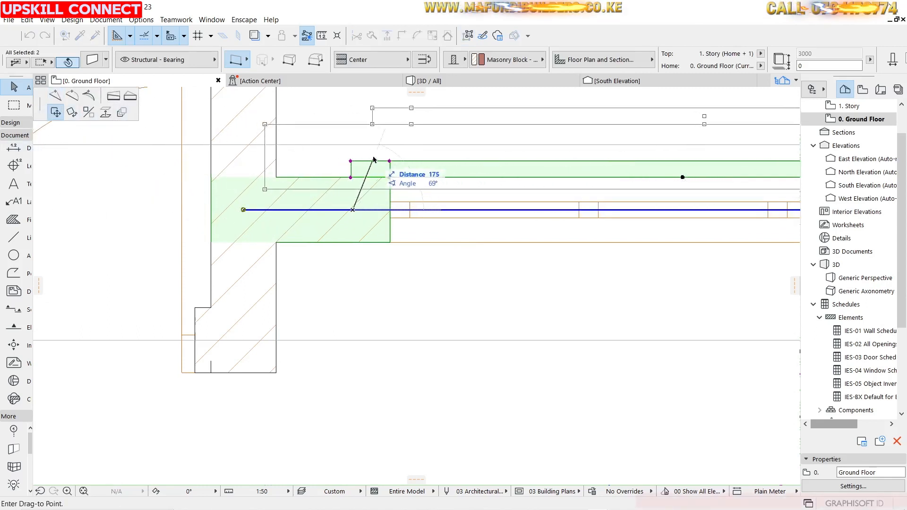
left_click(355, 150)
scroll(371, 217, "down", 5)
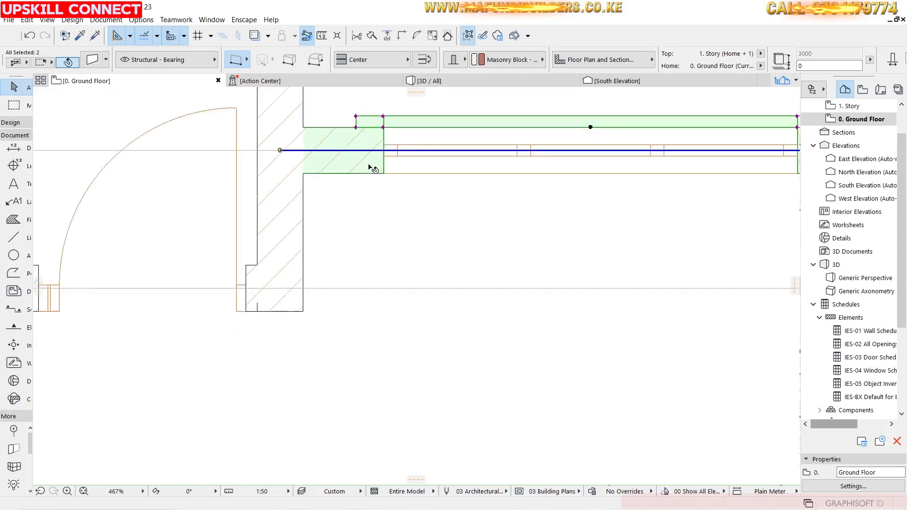
scroll(393, 167, "down", 2)
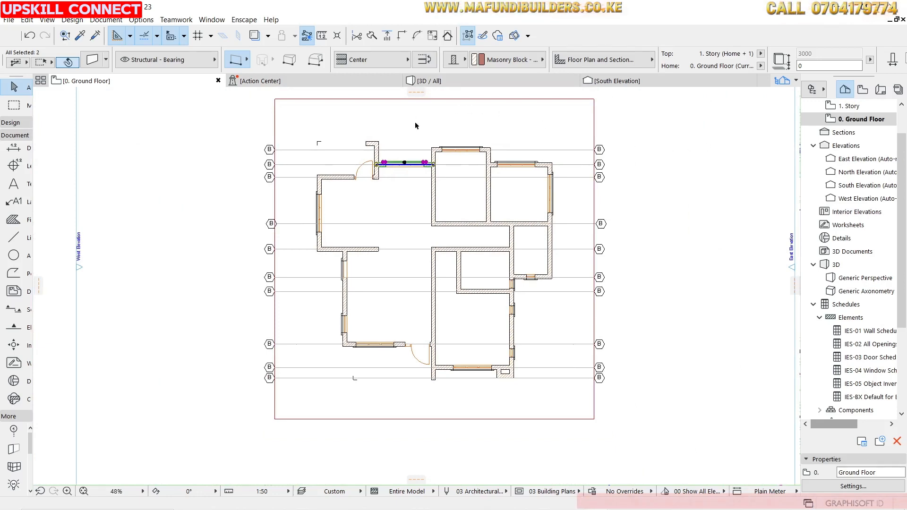
Copy the uppermost horizontal grid line up onto the centreline of the short wall stub above the entrance door
scroll(415, 124, "up", 3)
left_click(367, 174)
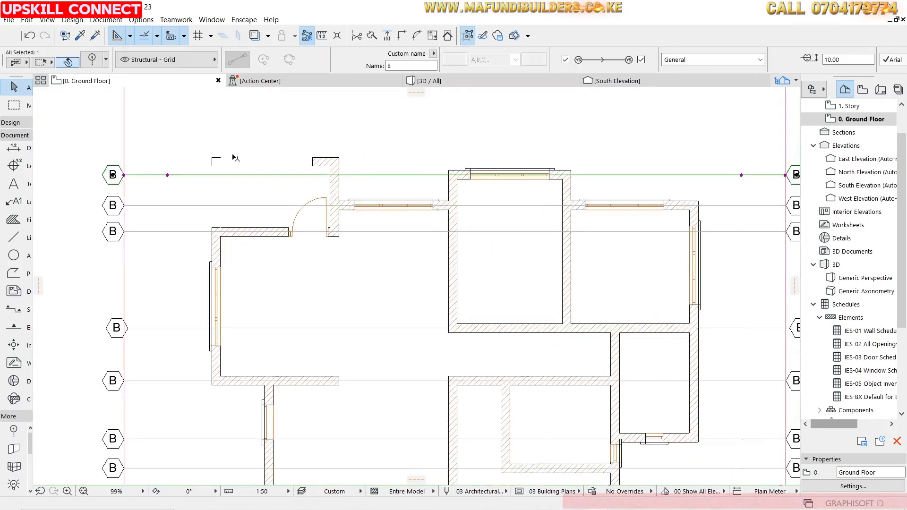
key("ctrl+shift+d")
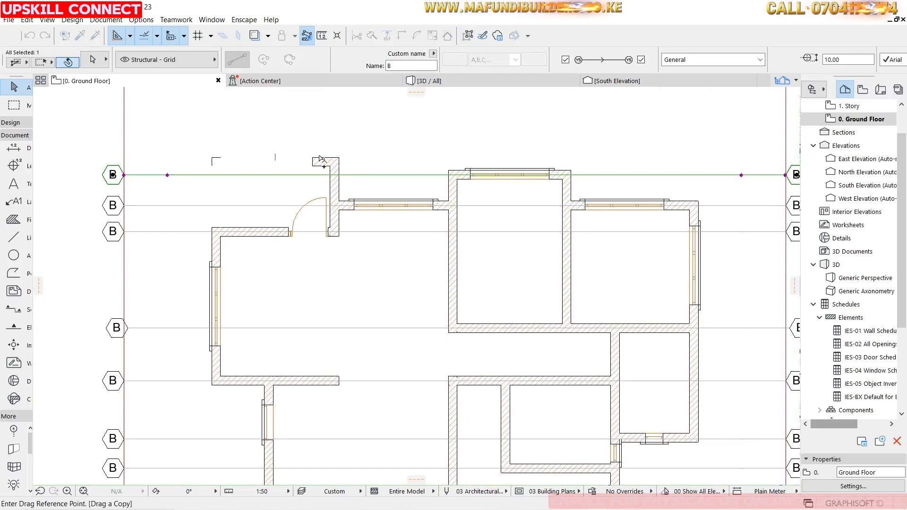
left_click(319, 175)
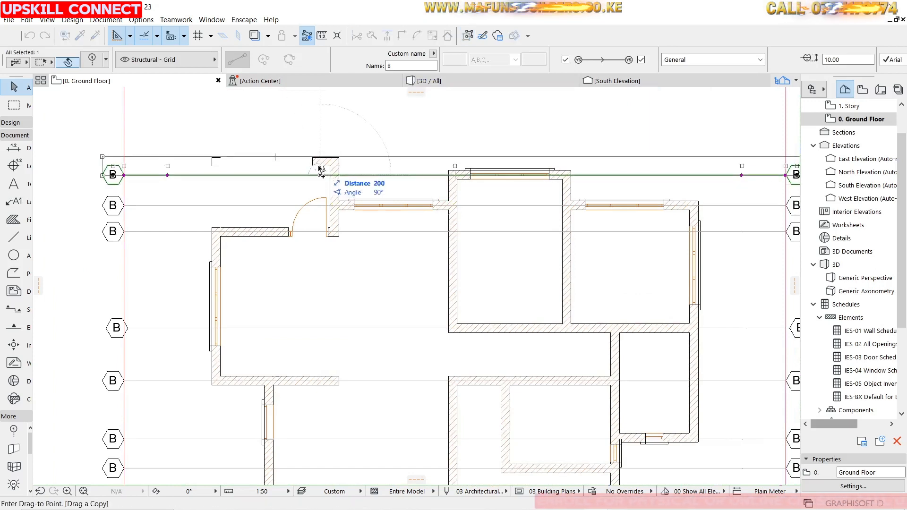
key("Escape")
left_click(325, 162)
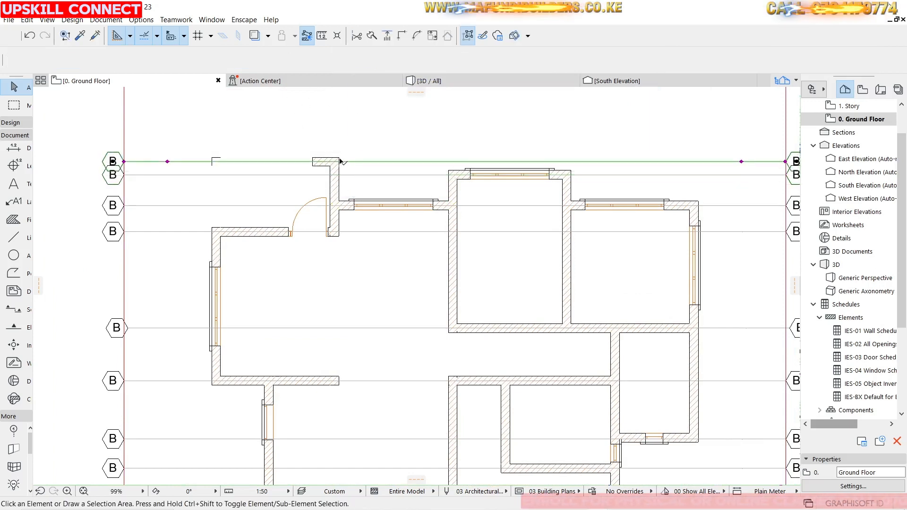
Delete the grid line just below the uppermost one and select the projecting room's windowed upper wall together with its outer window surround
key("Delete")
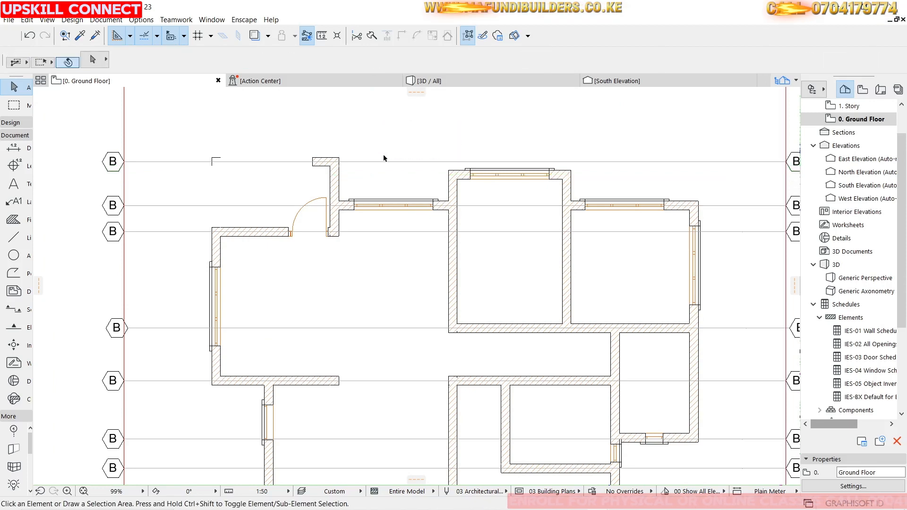
scroll(535, 154, "up", 3)
left_click(366, 180)
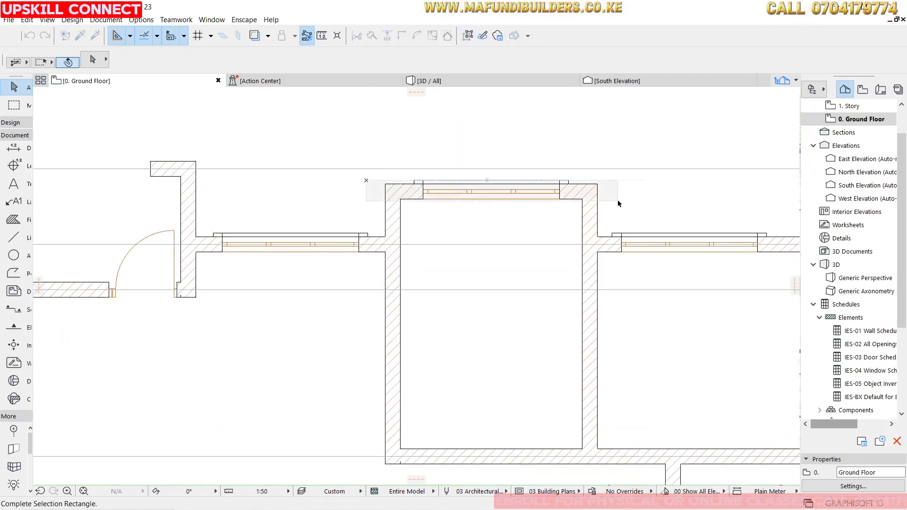
left_click(617, 202)
left_click(475, 166)
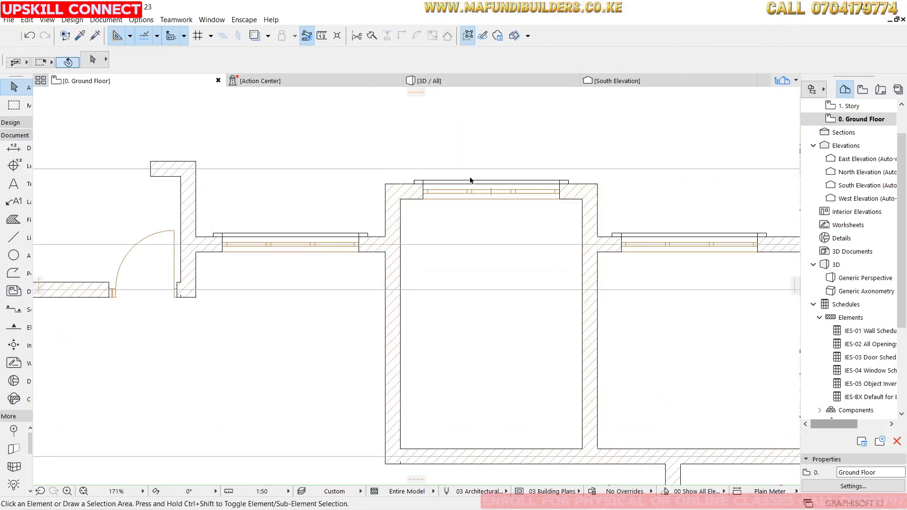
left_click(422, 191)
scroll(420, 190, "up", 3)
left_click(406, 163)
left_click(406, 165)
left_click(486, 244)
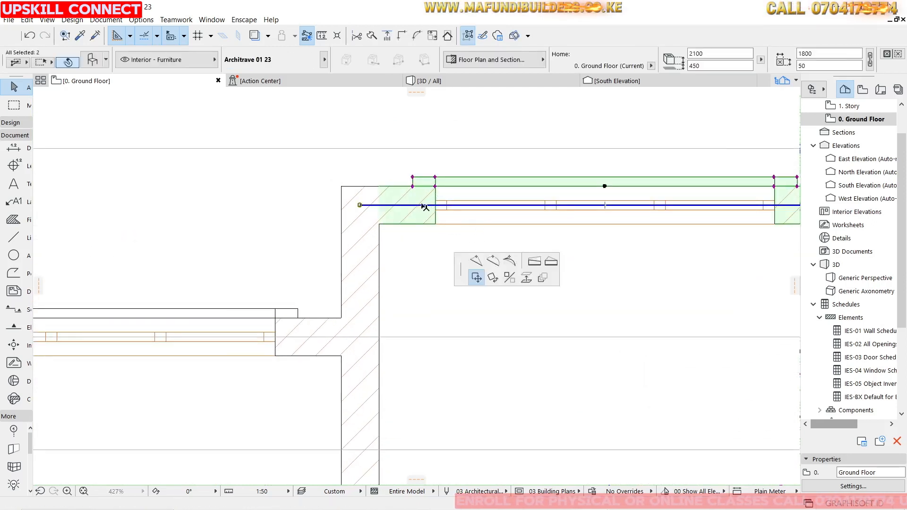
Move the selected wall and window surround up so the wall's centreline lies on the uppermost grid line
left_click(421, 205)
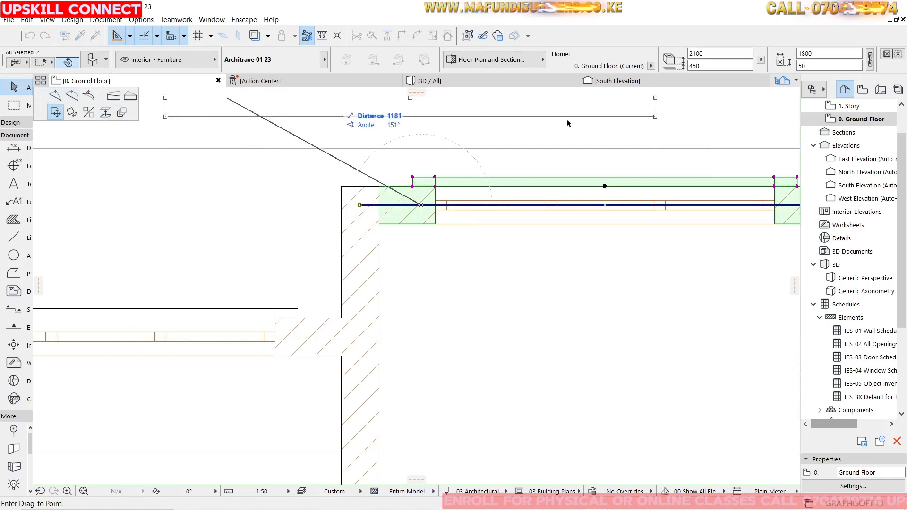
key("Escape")
scroll(423, 151, "down", 3)
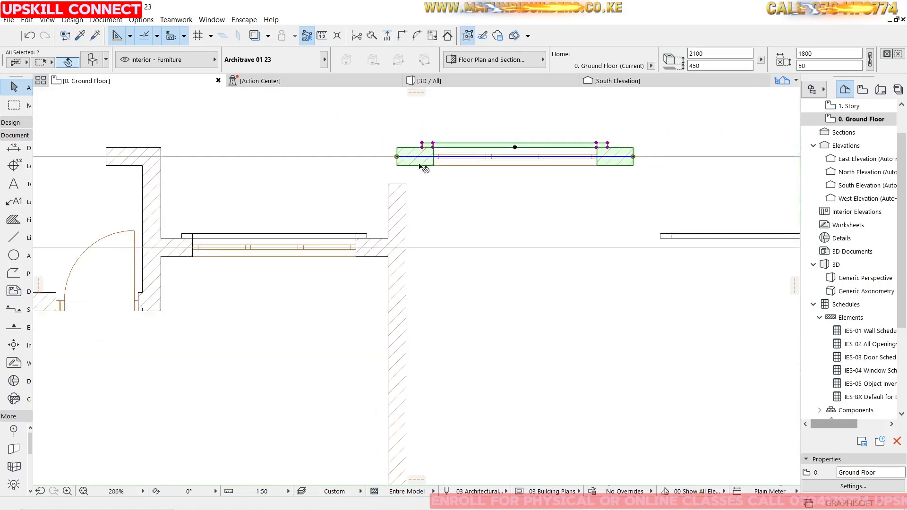
key("Escape")
Try to intersect the projecting room's upper and side walls with the window surround and grid line included in the selection
left_click(372, 135)
left_click(699, 193)
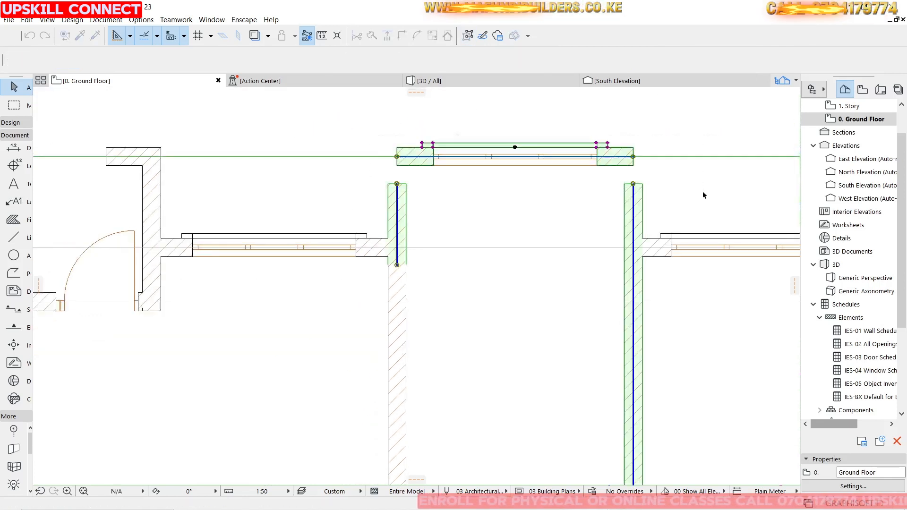
left_click(402, 36)
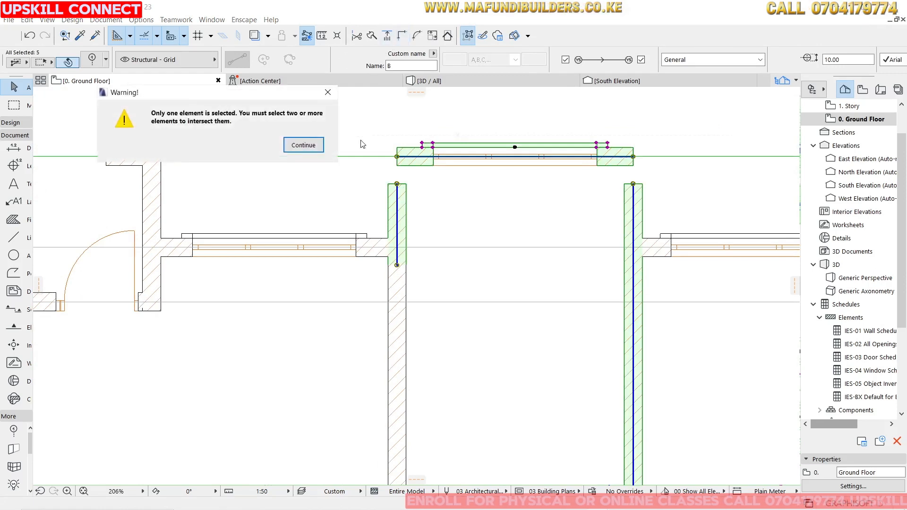
left_click(303, 143)
key("Escape")
Intersect the projecting room's windowed upper wall with only its two side walls to close both corners
left_click(414, 164)
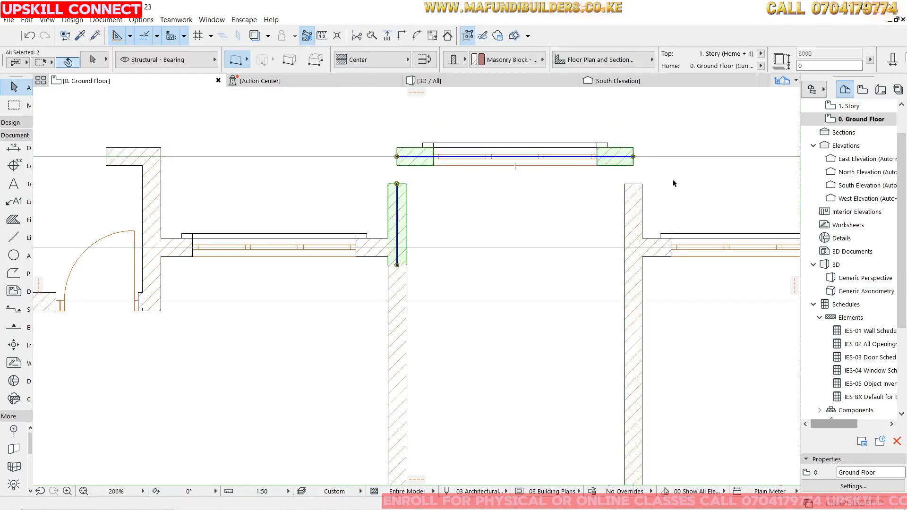
left_click(633, 203, "shift")
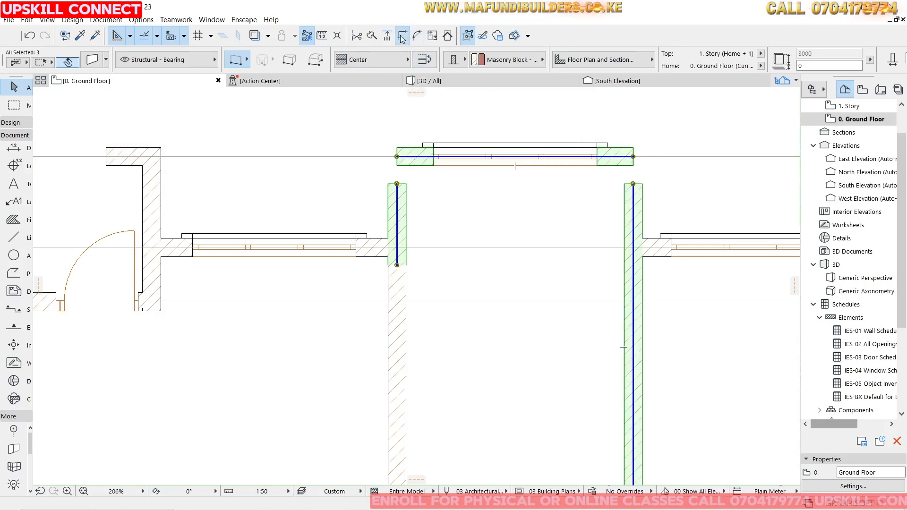
left_click(401, 36)
key("Escape")
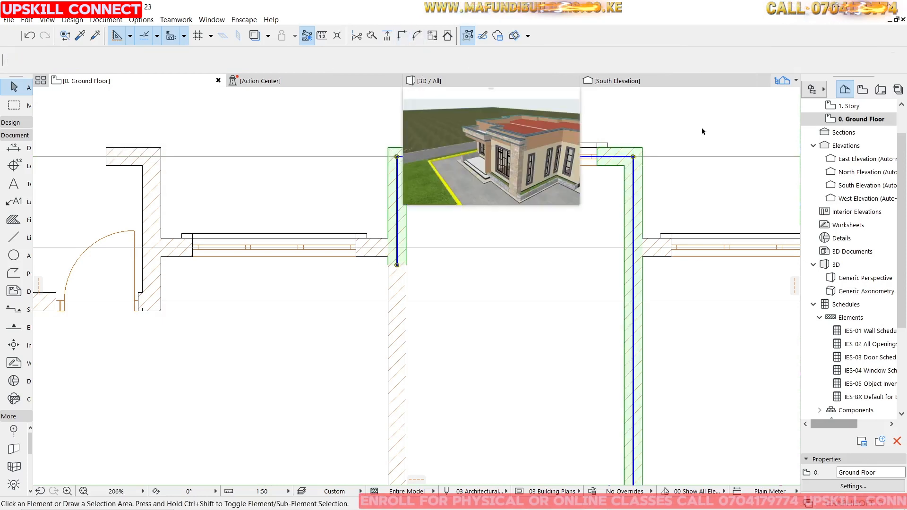
Examine the whole ground floor plan to check the walls against the horizontal grid lines
scroll(481, 184, "down", 3)
scroll(481, 184, "down", 4)
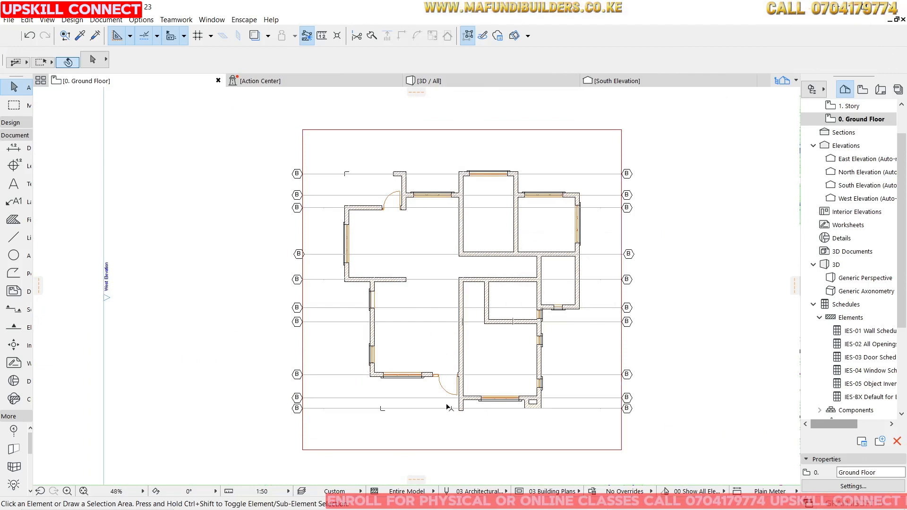
scroll(525, 415, "up", 4)
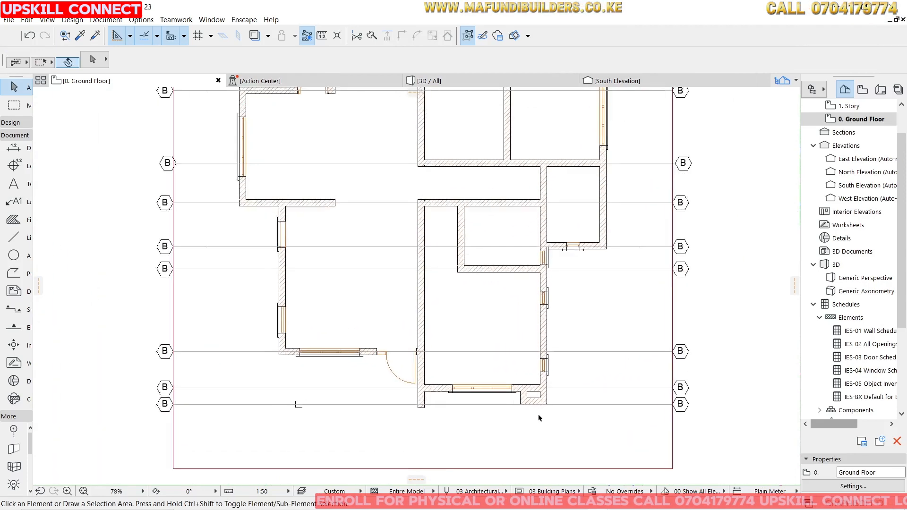
scroll(555, 390, "down", 2)
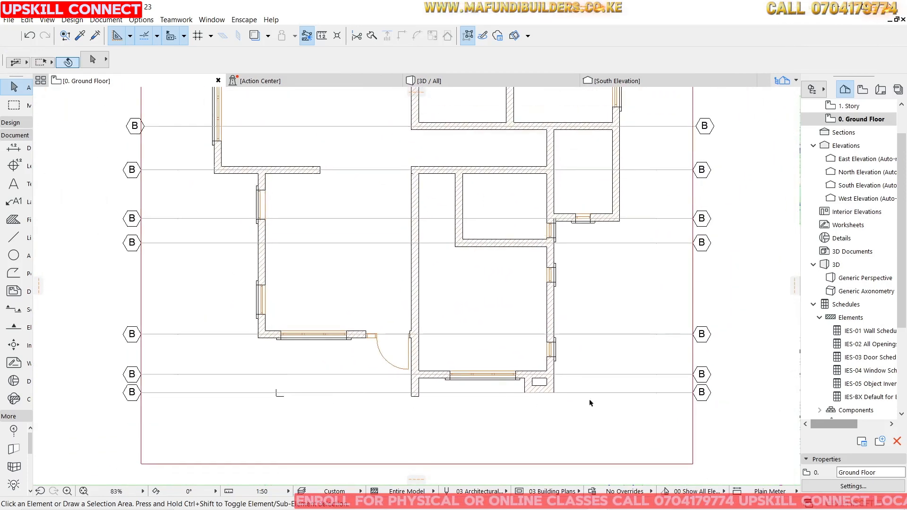
scroll(548, 388, "down", 5)
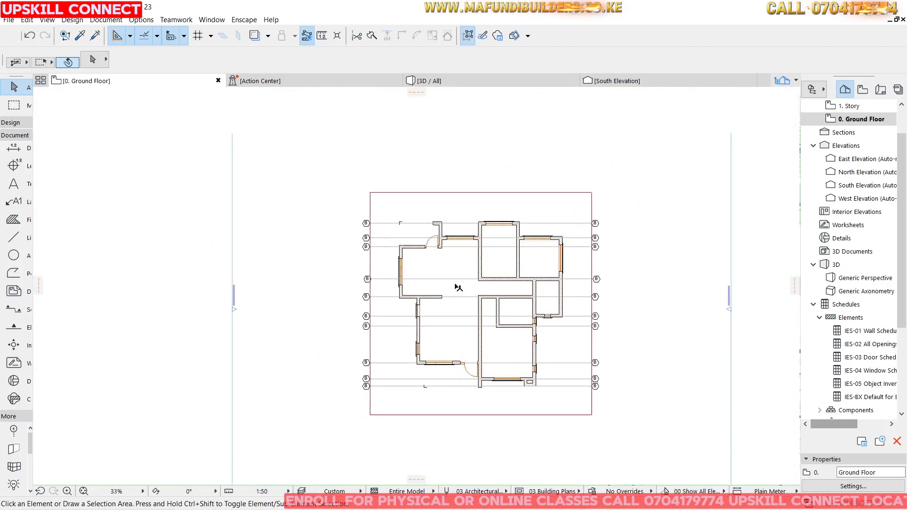
scroll(457, 287, "up", 4)
scroll(399, 237, "down", 2)
scroll(361, 259, "up", 2)
scroll(292, 191, "down", 2)
Rename the three lowest horizontal grid lines 1, 2 and 3, numbering from the bottom upward
scroll(283, 361, "up", 6)
left_click(344, 349)
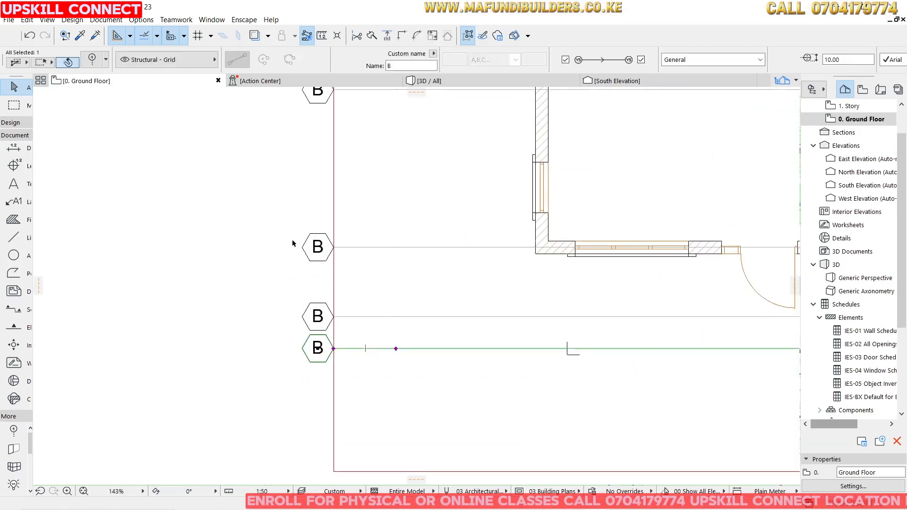
left_click_drag(395, 66, 345, 68)
type("1")
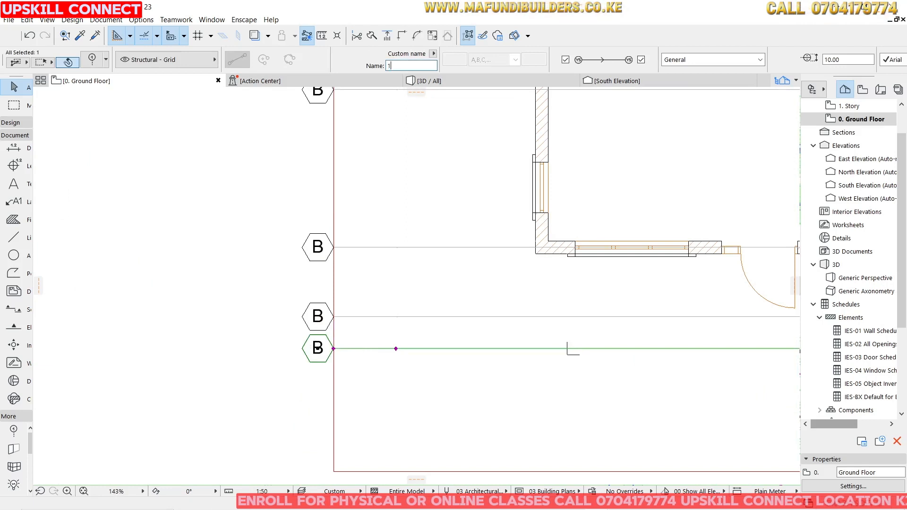
left_click(348, 316)
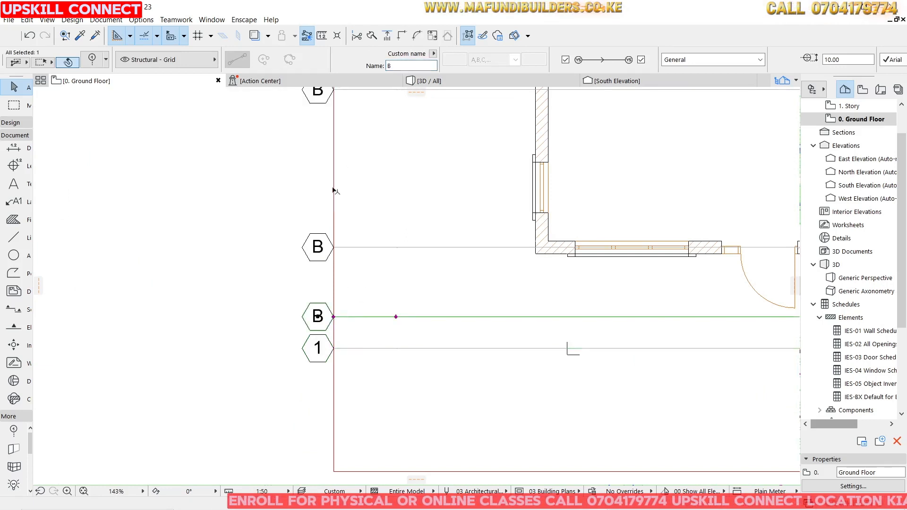
left_click_drag(395, 66, 357, 66)
type("2")
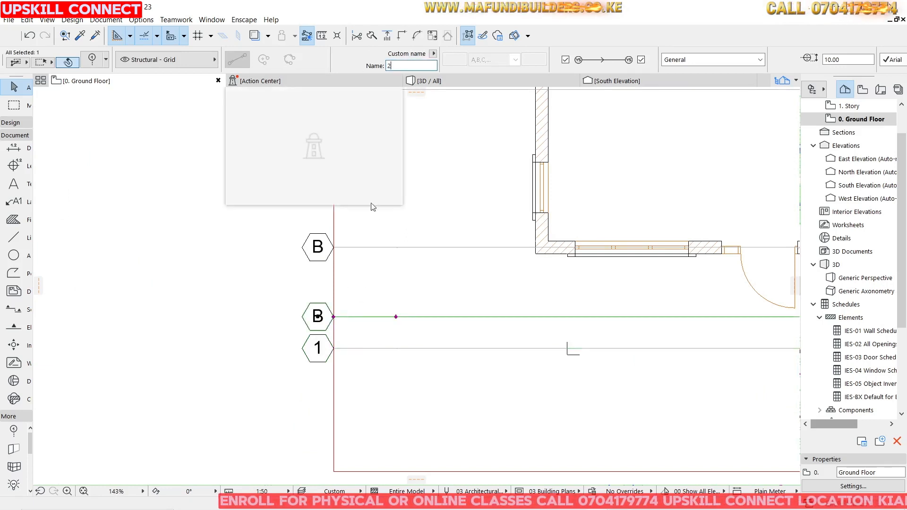
left_click(357, 248)
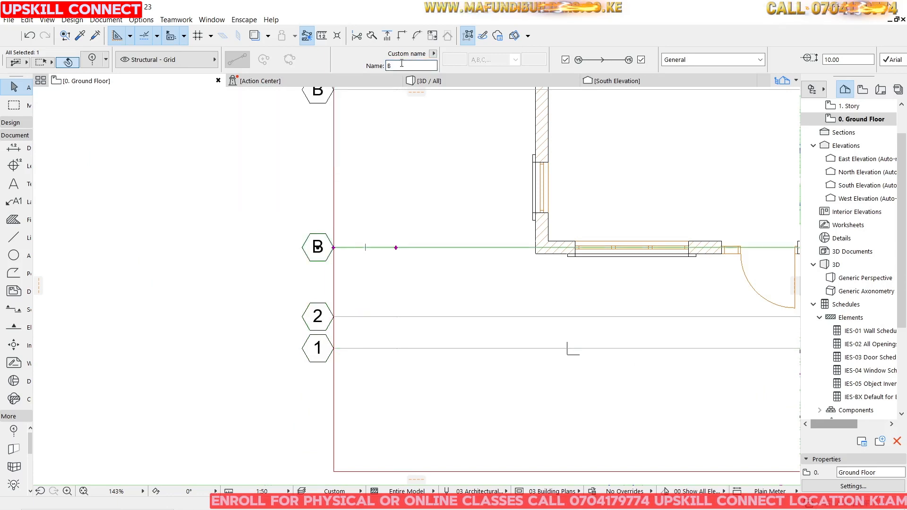
type("3")
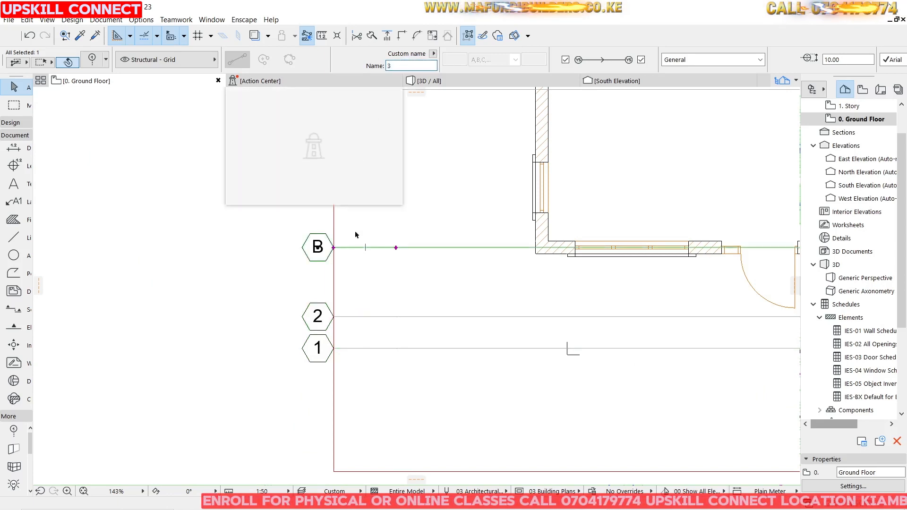
Rename the next two horizontal grid lines above grid line 3 as 4 and 5, going upward
scroll(352, 255, "down", 7)
scroll(375, 244, "up", 10)
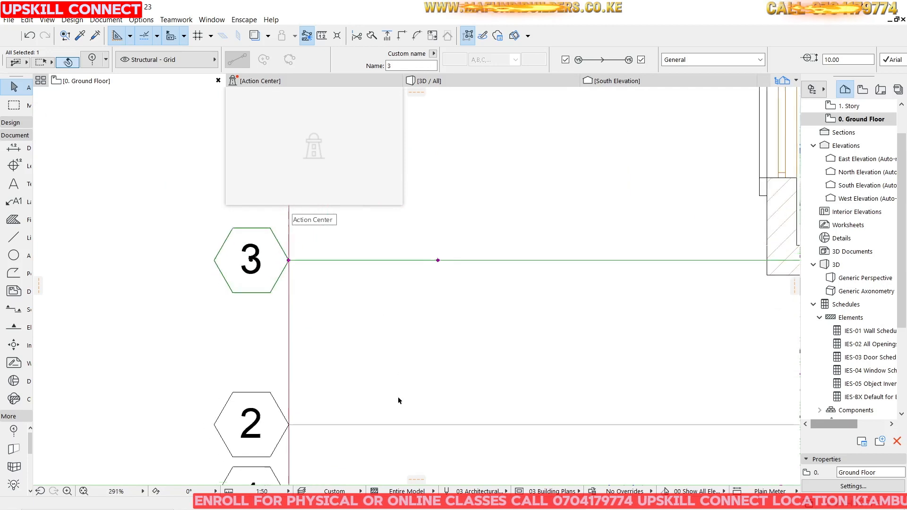
scroll(373, 325, "down", 5)
scroll(370, 327, "up", 4)
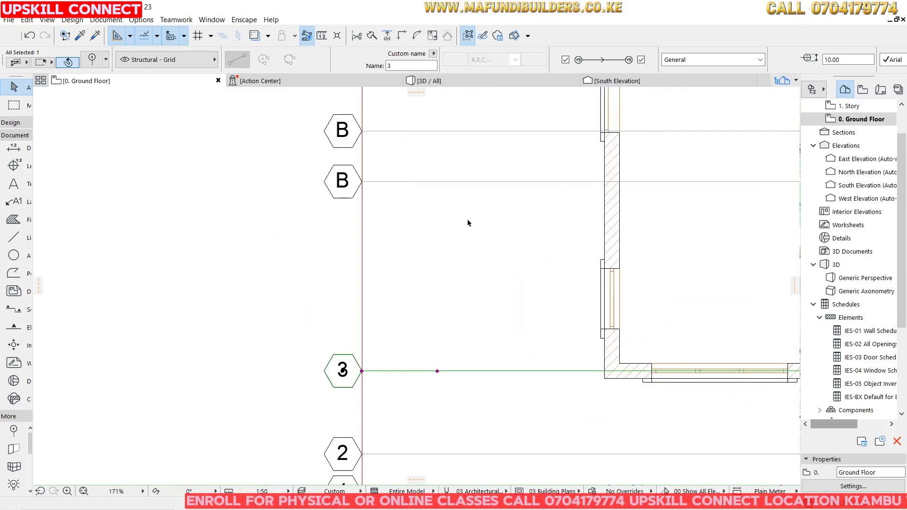
left_click(431, 181)
left_click_drag(398, 66, 354, 70)
type("4")
key("Return")
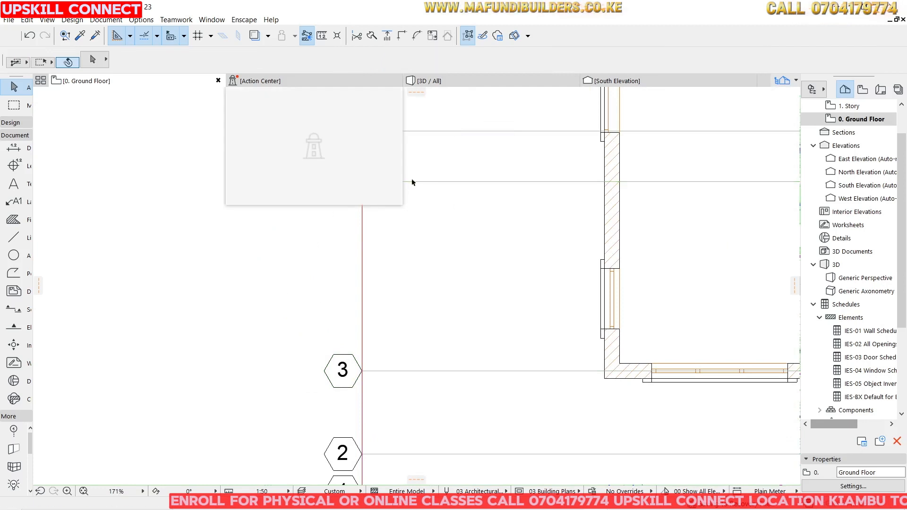
left_click(422, 132)
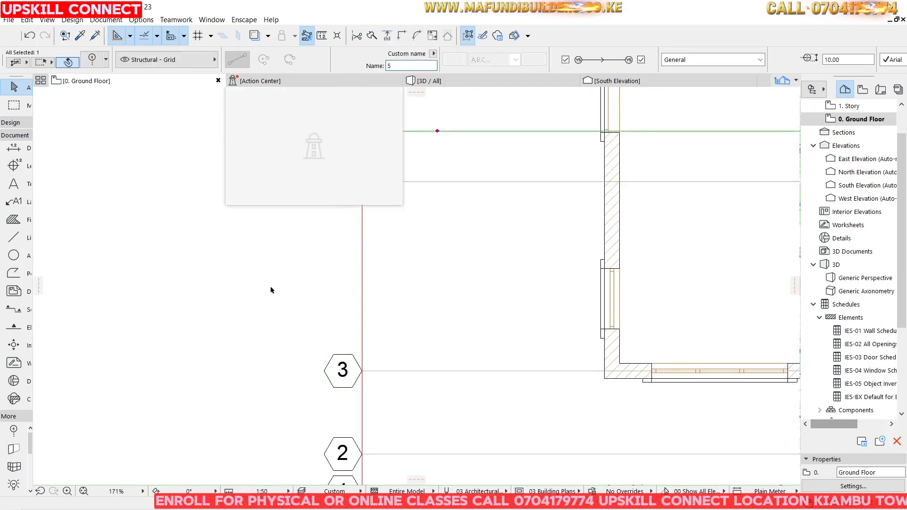
type("5")
key("Return")
Rename the grid line through the left room's lower wall as 5 and the one above it as 6
scroll(323, 336, "down", 3)
scroll(323, 336, "down", 5)
scroll(347, 330, "up", 4)
left_click(347, 334)
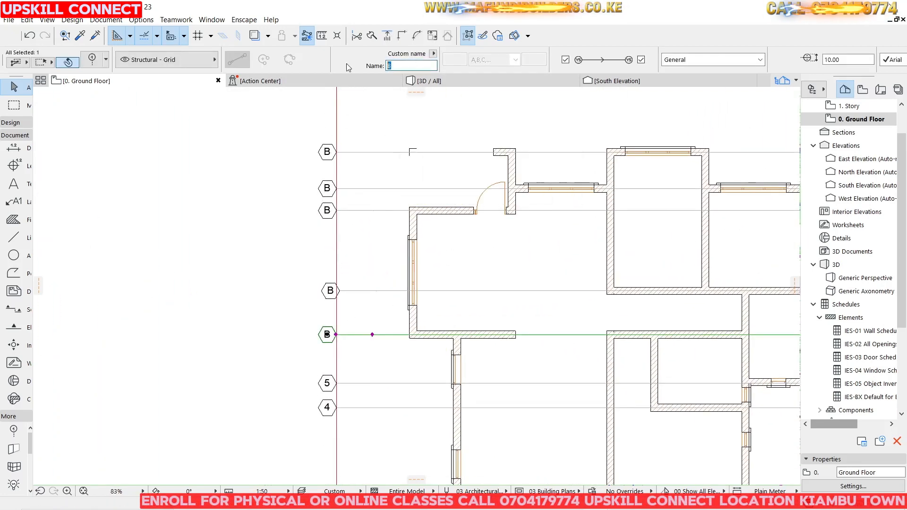
type("5")
key("Return")
left_click(348, 290)
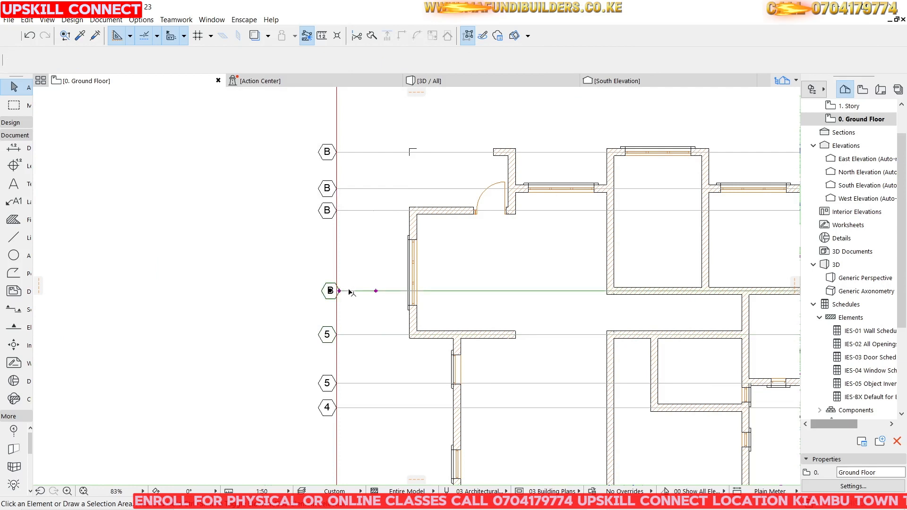
type("6")
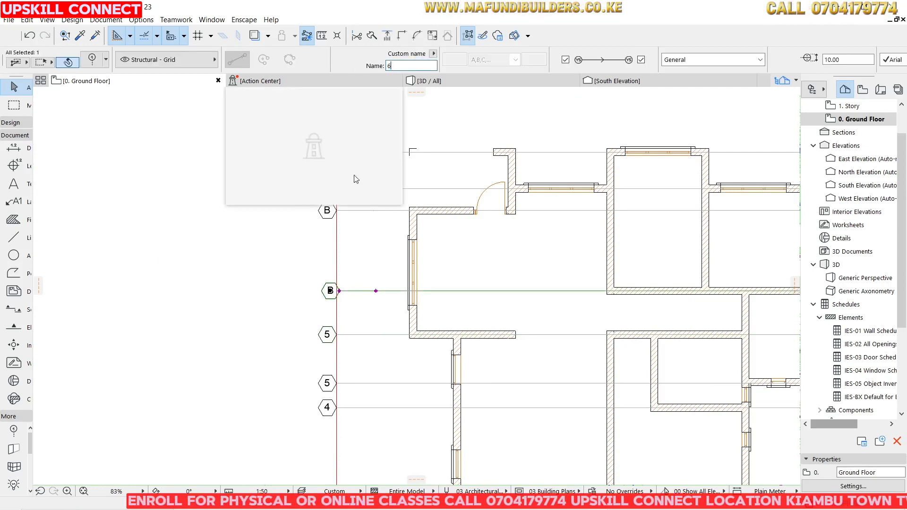
key("Return")
Rename the three uppermost horizontal grid lines 7, 8 and 9, going upward from grid line 6
left_click(371, 210)
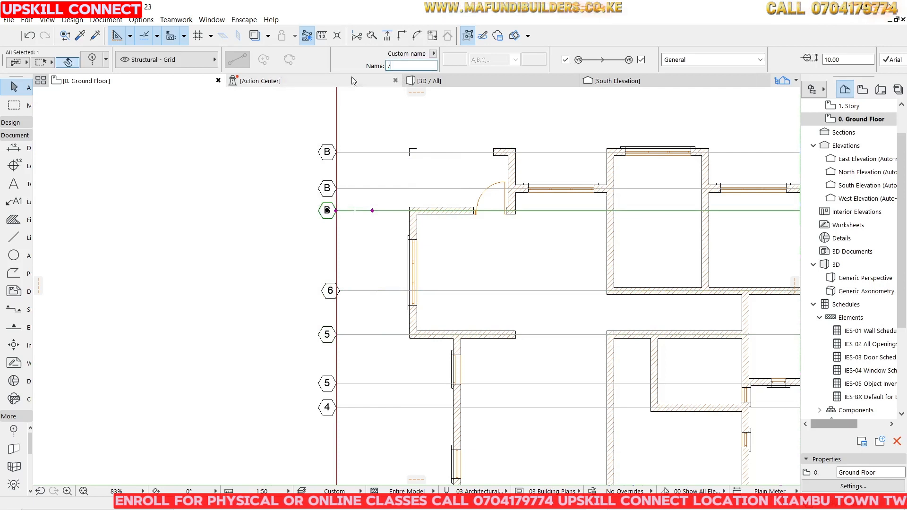
key("Return")
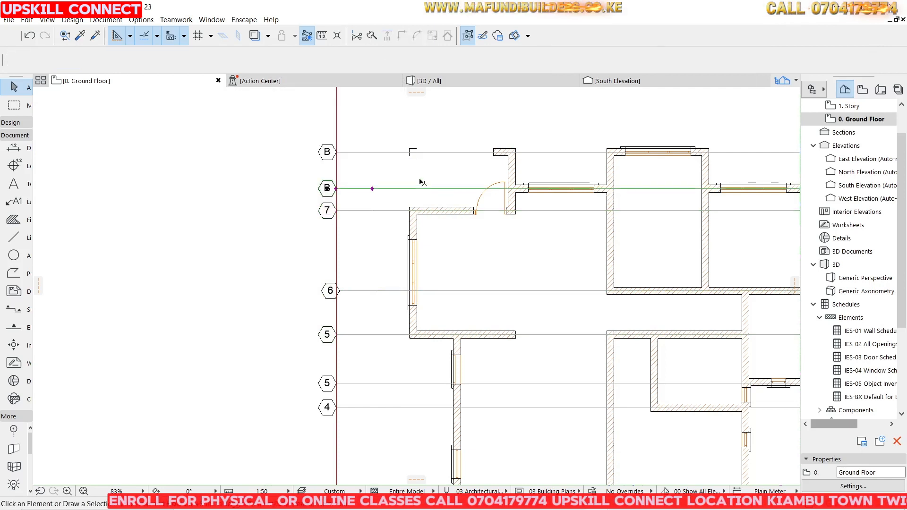
left_click(424, 189)
left_click(399, 67)
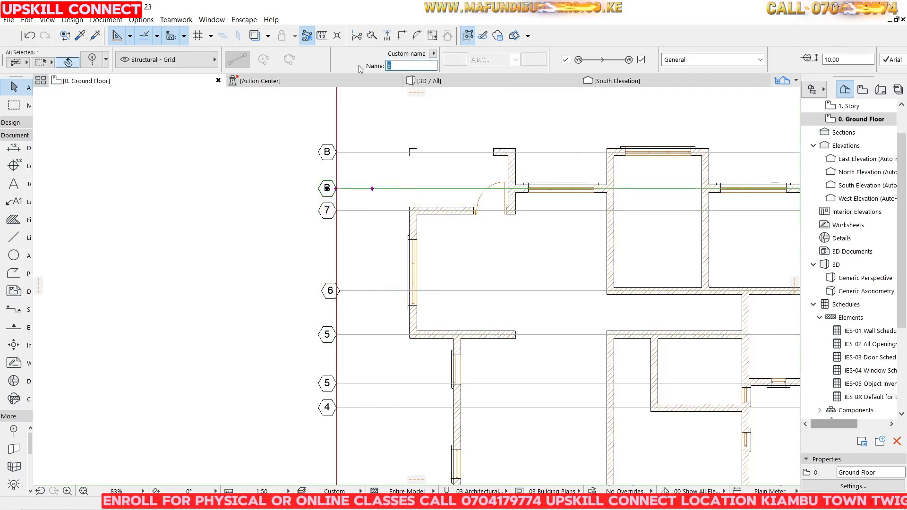
type("8")
key("Return")
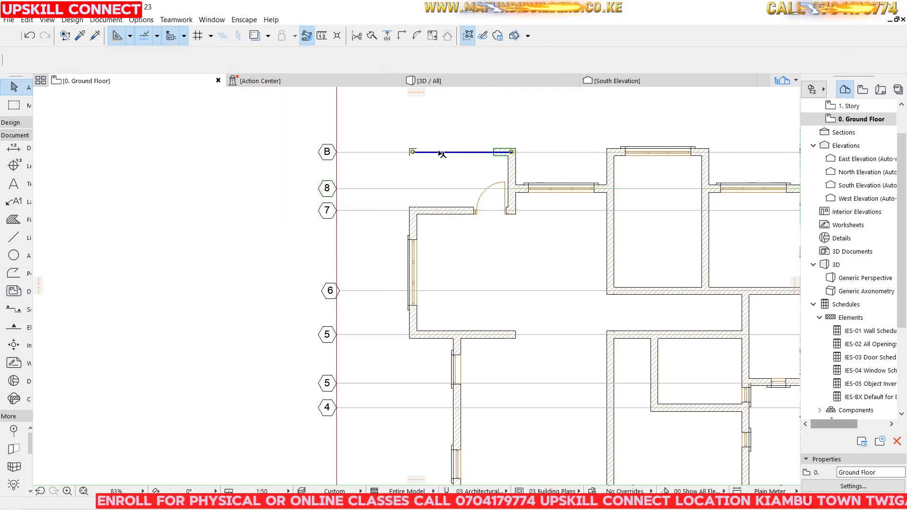
left_click(368, 152)
left_click(369, 65)
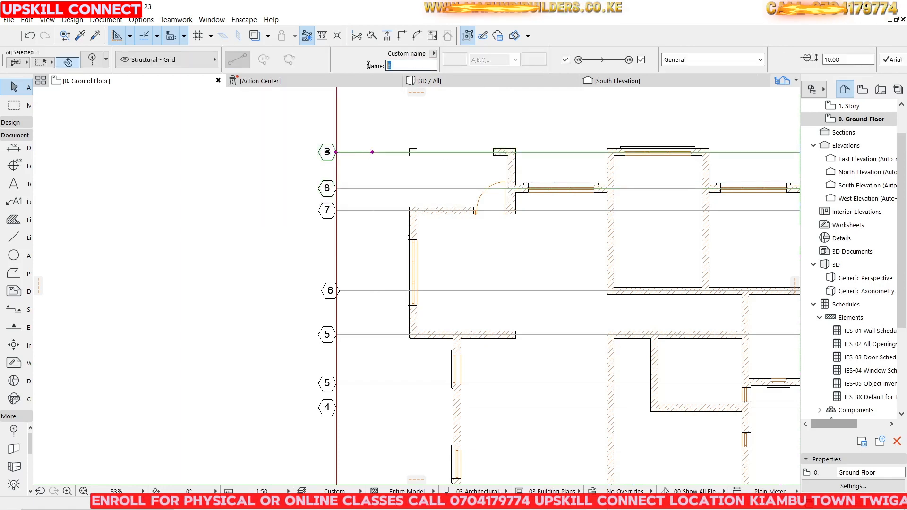
left_click(250, 248)
scroll(281, 247, "down", 5)
scroll(336, 250, "up", 2)
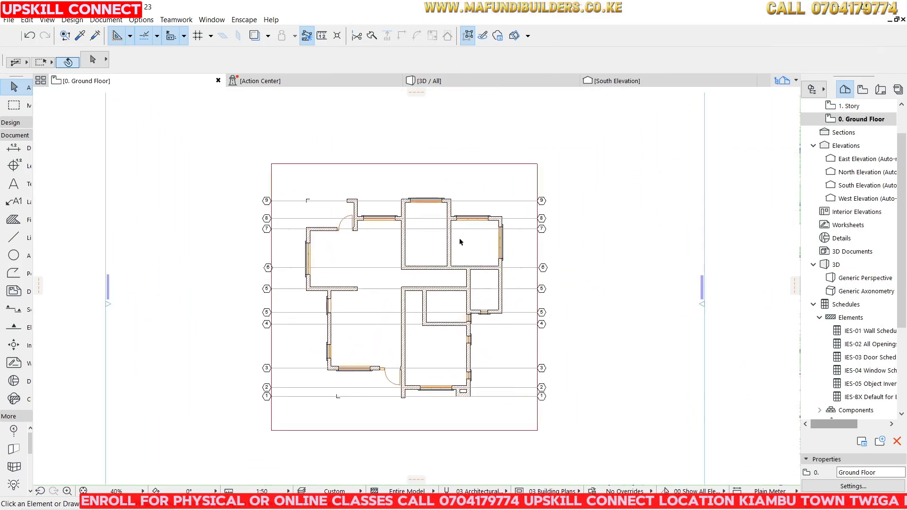
scroll(497, 370, "up", 2)
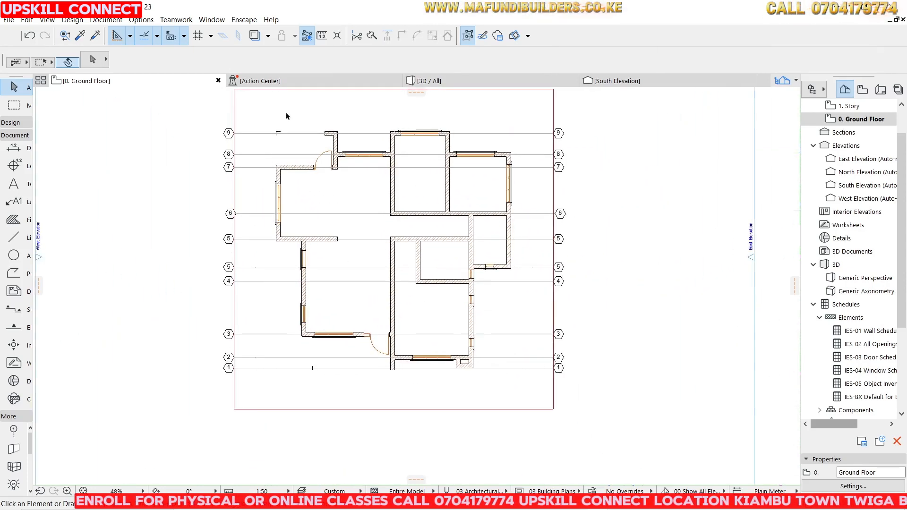
Draw a vertical grid line along the outer face of the leftmost wall, spanning the full height of the red boundary
scroll(541, 227, "down", 2)
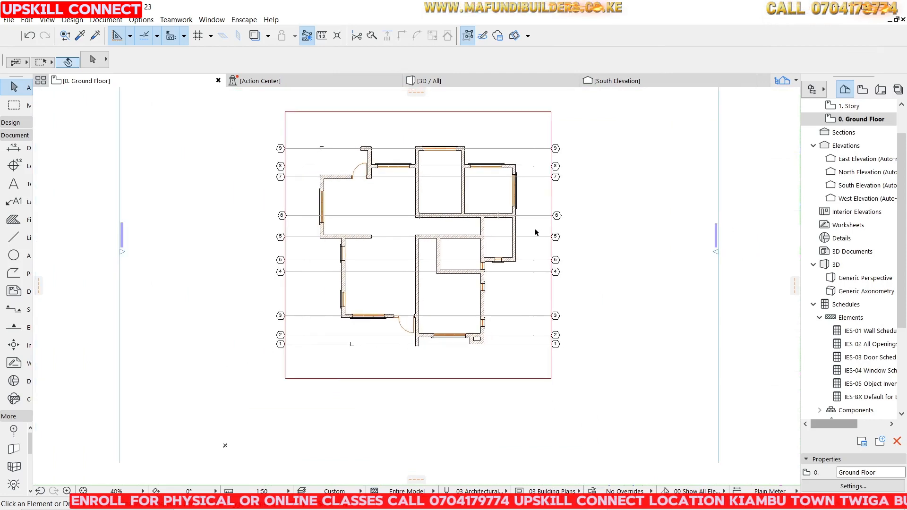
scroll(356, 150, "up", 2)
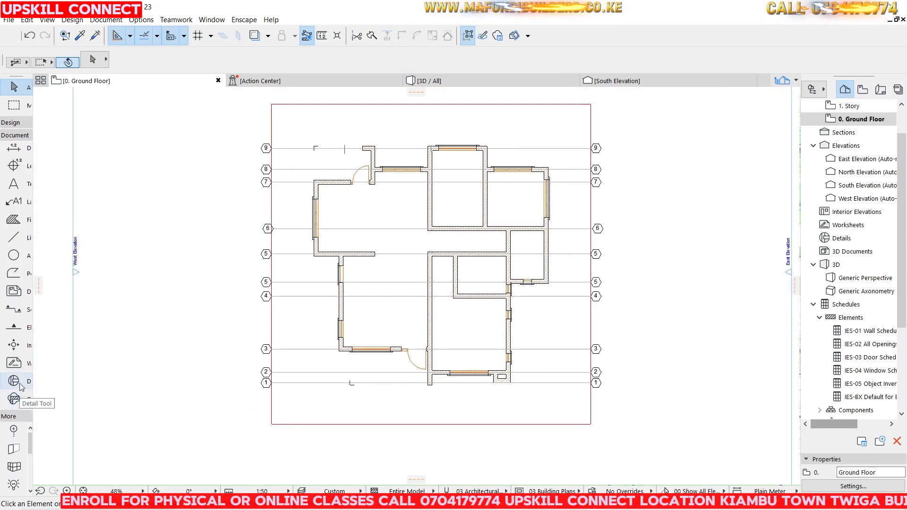
left_click(14, 430)
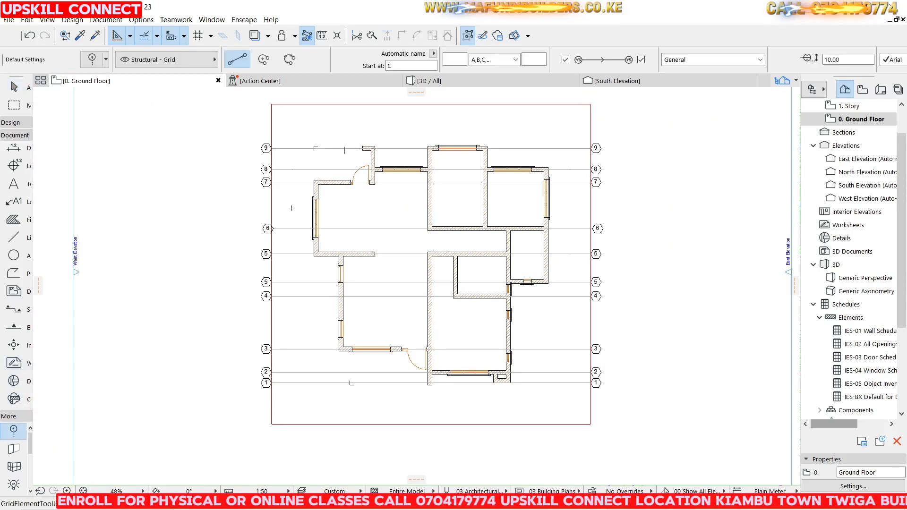
scroll(305, 222, "up", 5)
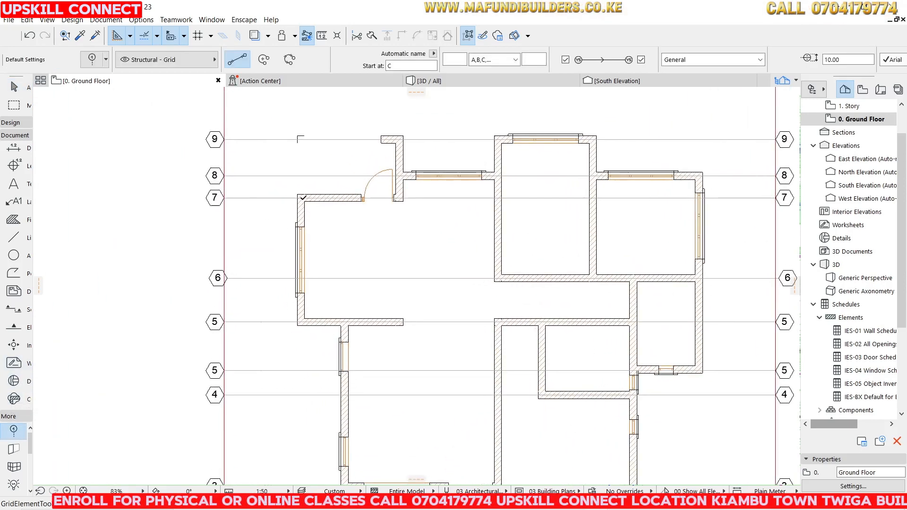
scroll(304, 204, "down", 5)
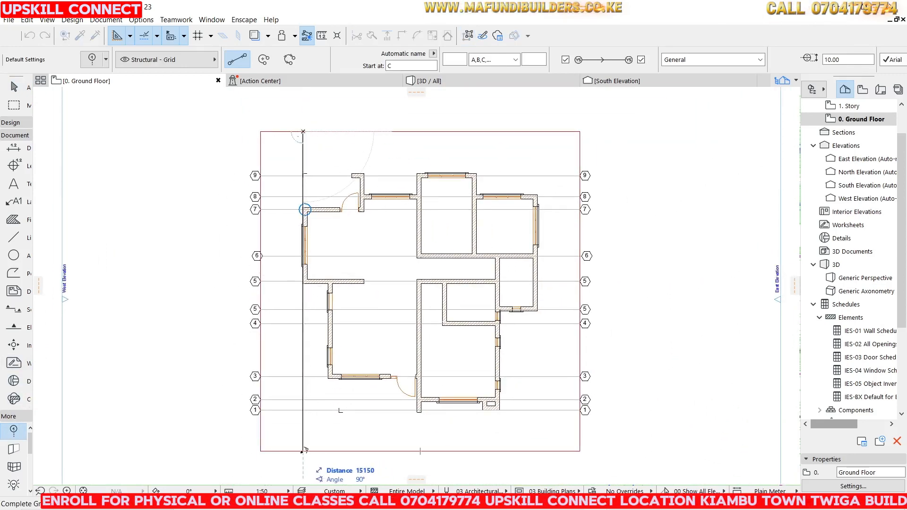
left_click(303, 451)
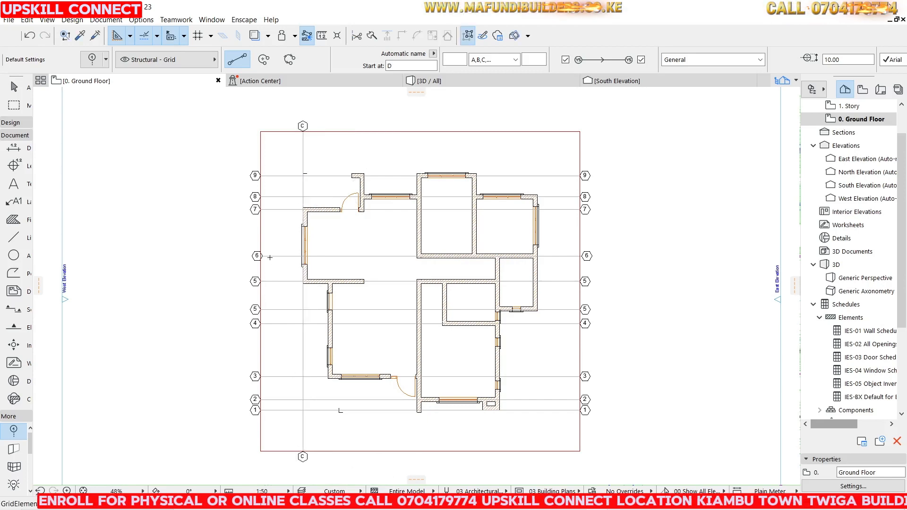
key("Escape")
Move the vertical grid line inward by 10 mm and another 90 mm, onto the leftmost wall's centreline
scroll(301, 229, "up", 5)
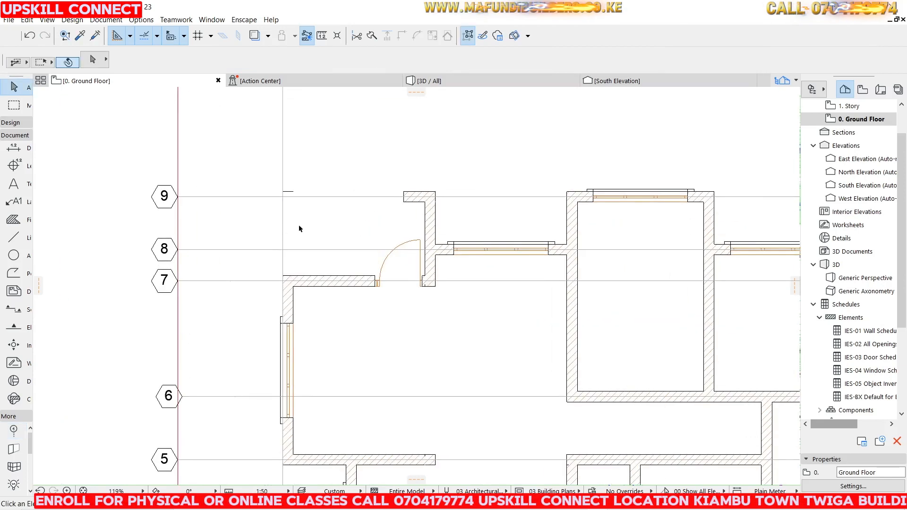
left_click(282, 218)
scroll(273, 305, "up", 5)
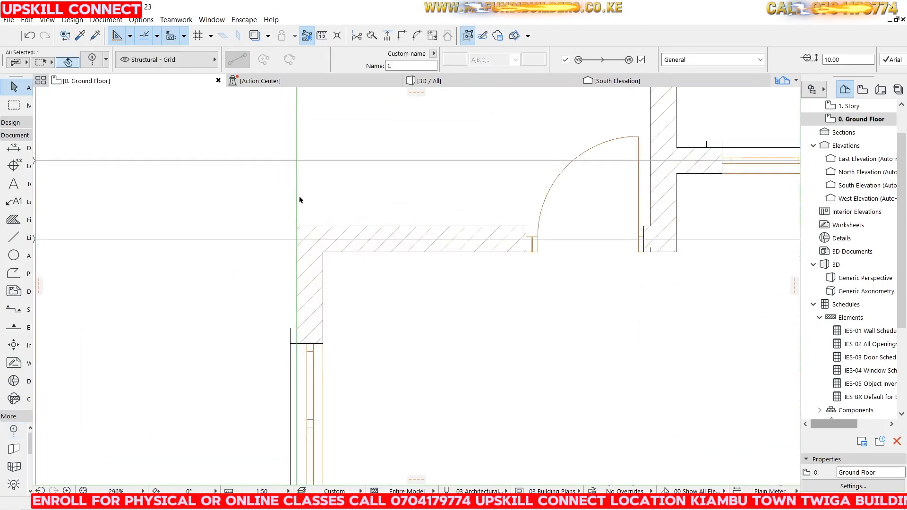
left_click(298, 274)
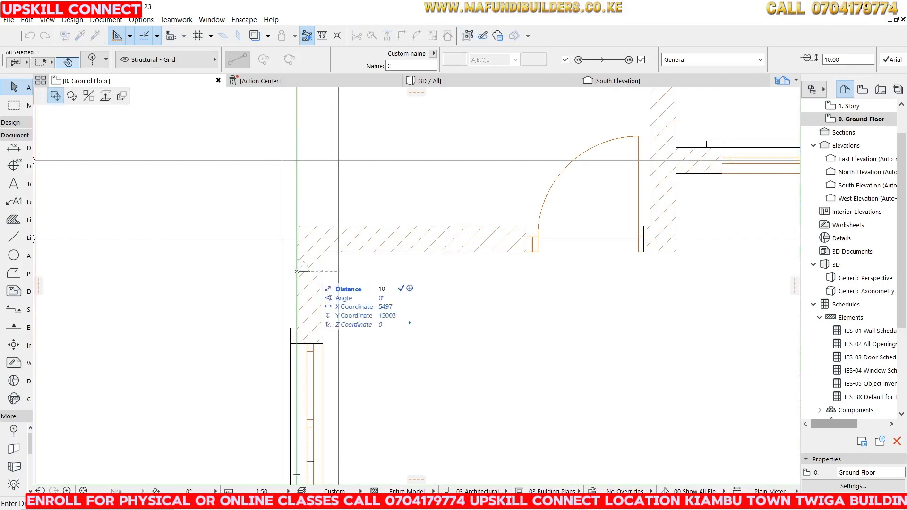
left_click(299, 273)
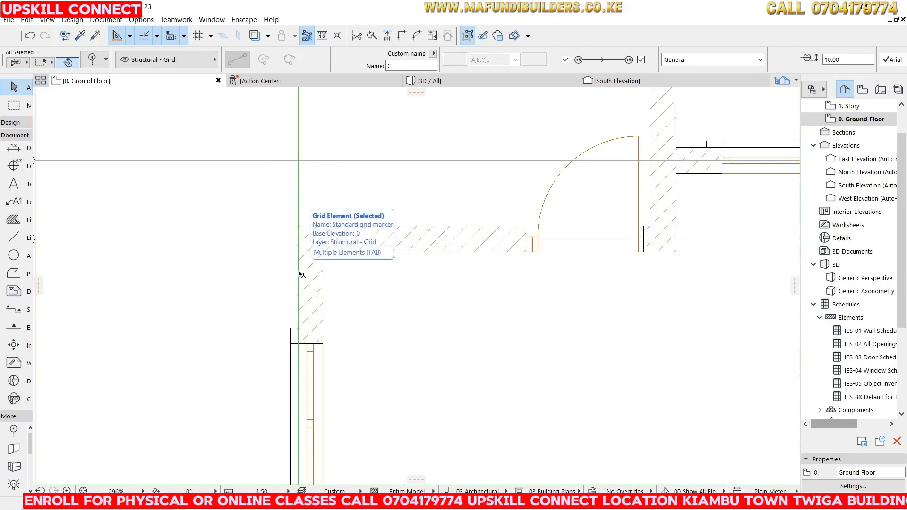
left_click(298, 272)
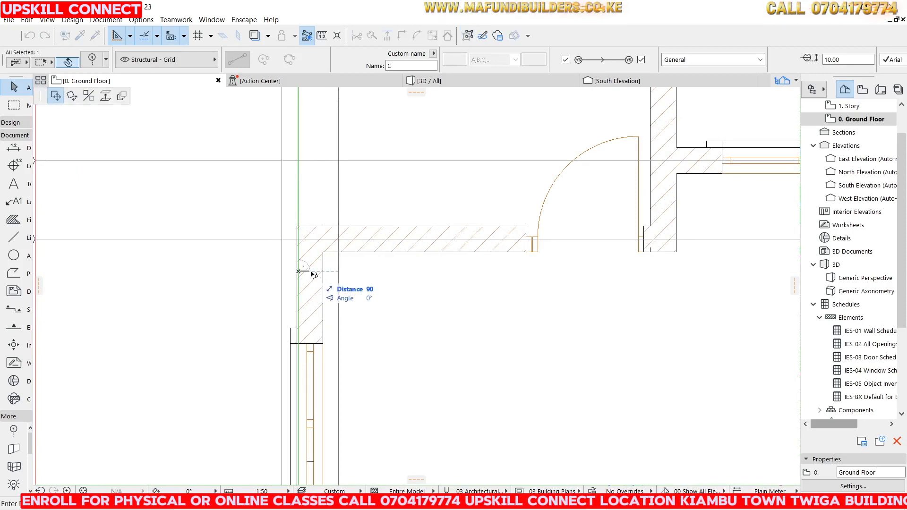
left_click(313, 274)
scroll(306, 276, "down", 3)
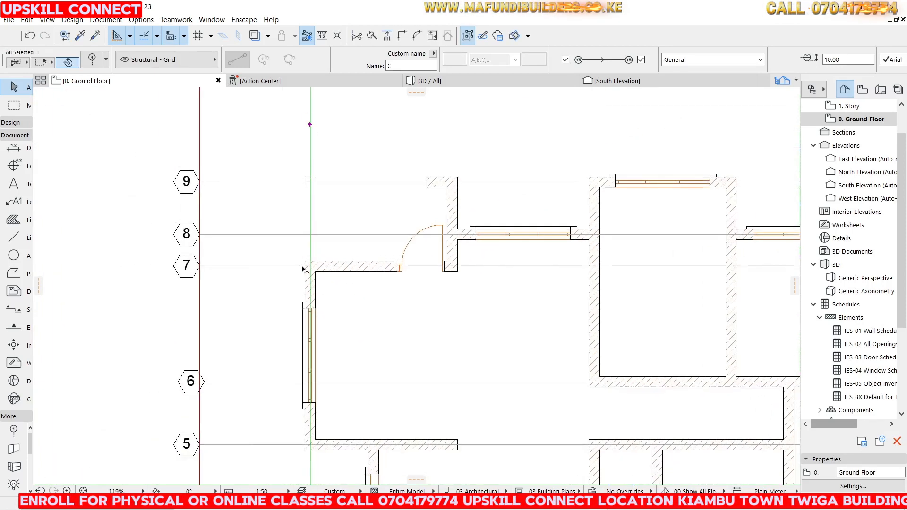
Start dragging multiple copies of the vertical grid line and place the first on the centreline of the lower-left room's left wall
scroll(308, 259, "down", 3)
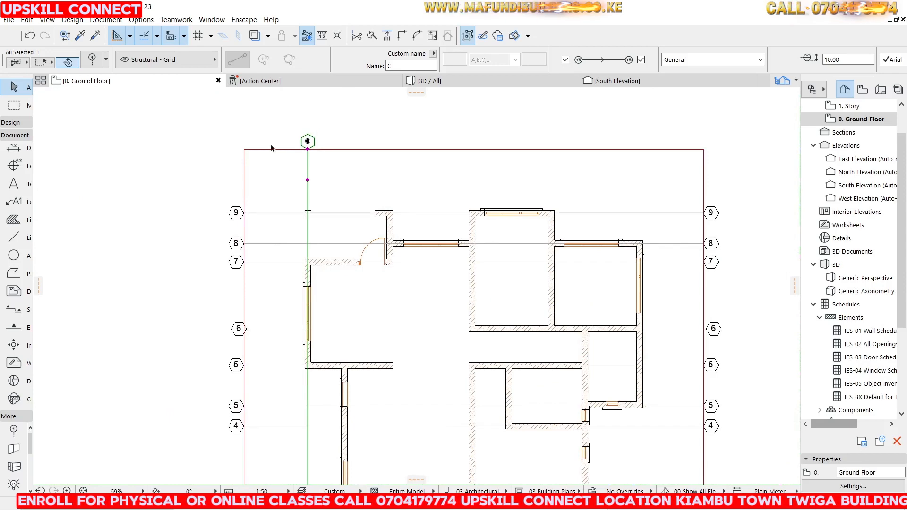
scroll(292, 150, "up", 2)
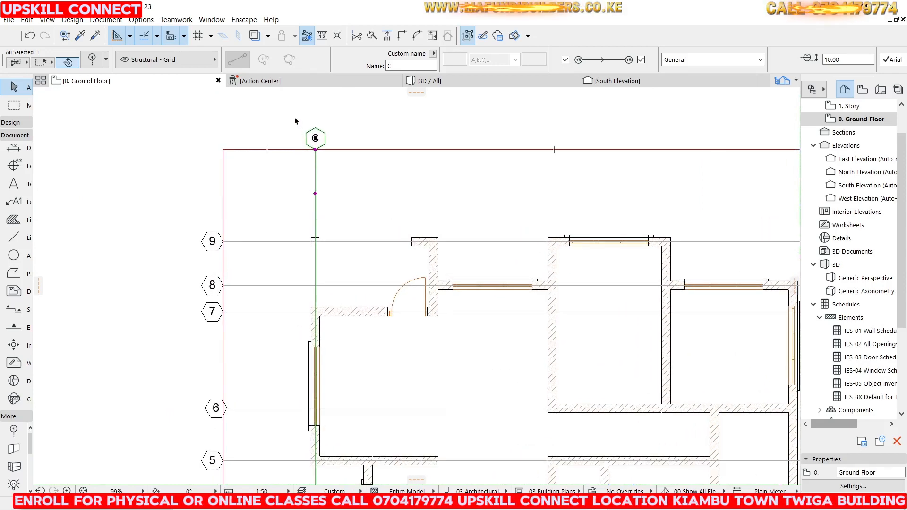
right_click(295, 120)
mouse_move(368, 244)
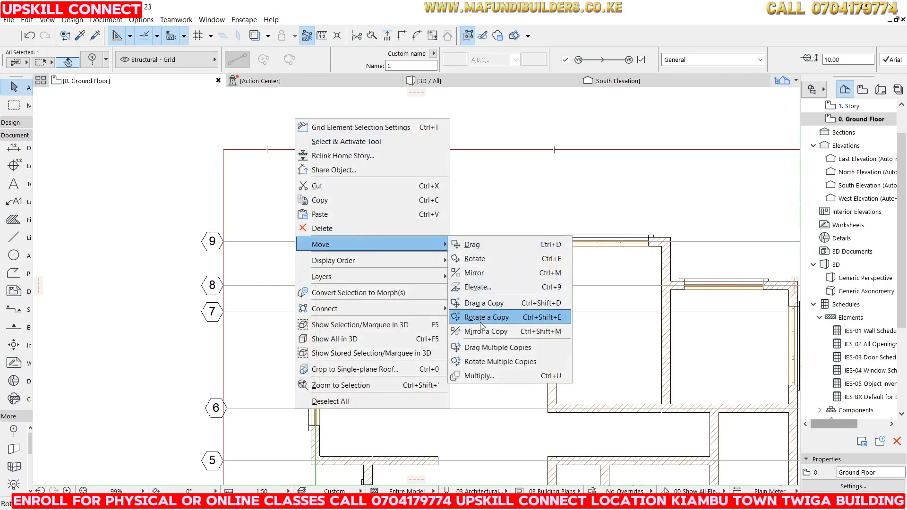
left_click(480, 355)
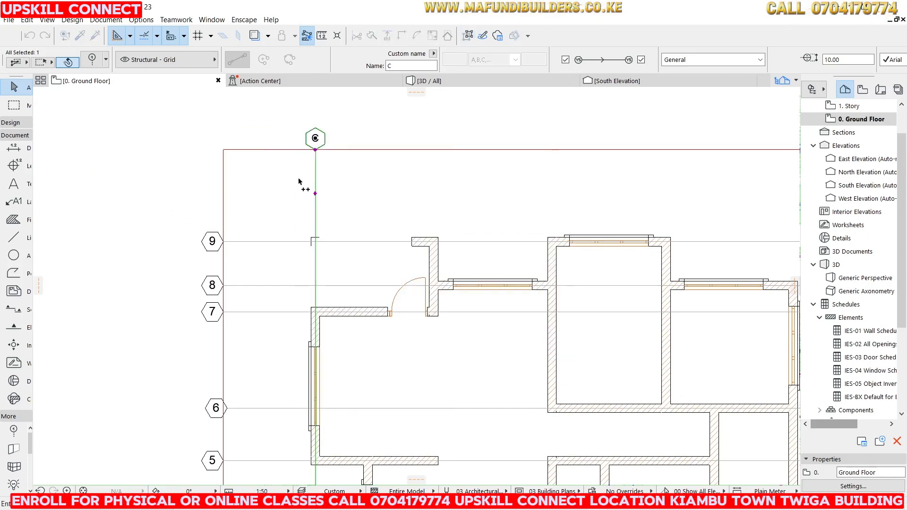
scroll(300, 183, "down", 3)
scroll(314, 262, "up", 3)
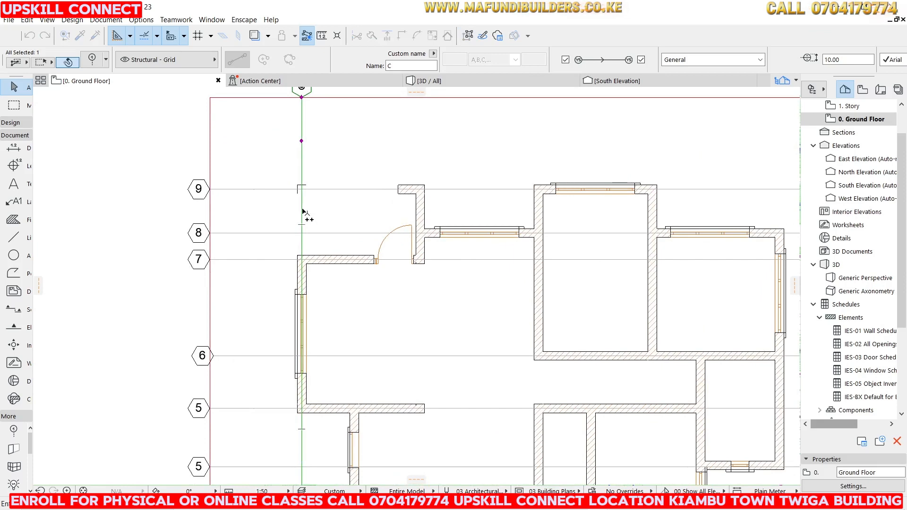
scroll(324, 259, "down", 3)
scroll(324, 264, "up", 2)
left_click(312, 288)
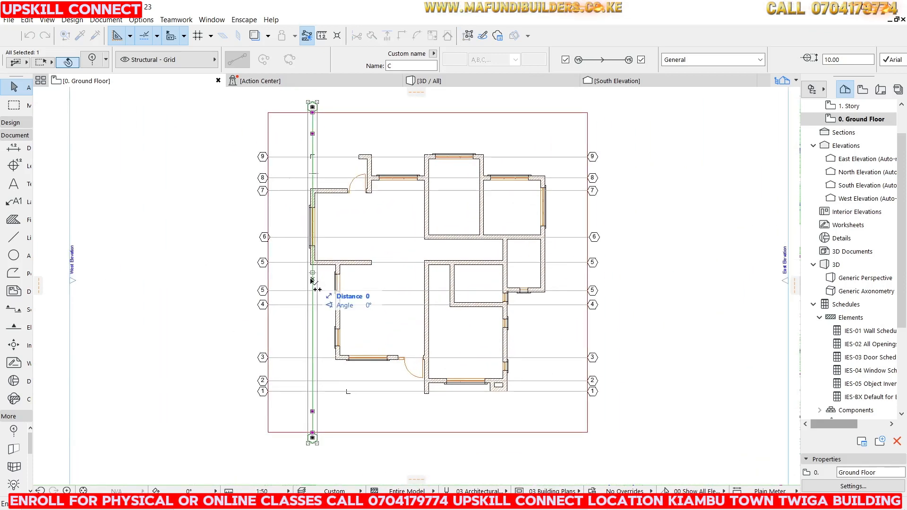
scroll(325, 280, "up", 3)
left_click(358, 277)
Place further grid line copies on the centrelines of the short wall beside the upper-left door and the long central wall
scroll(293, 307, "down", 3)
scroll(333, 165, "up", 3)
scroll(348, 191, "up", 1)
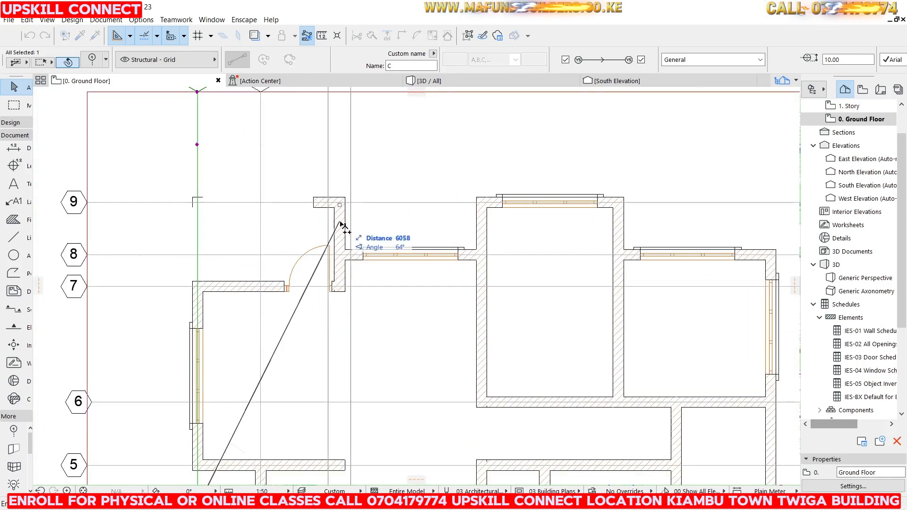
scroll(364, 199, "down", 4)
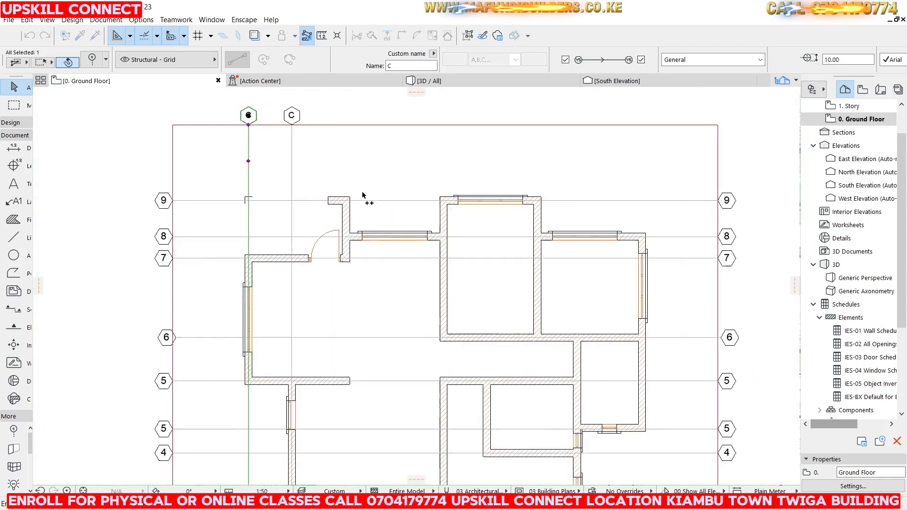
scroll(371, 264, "up", 2)
left_click(351, 349)
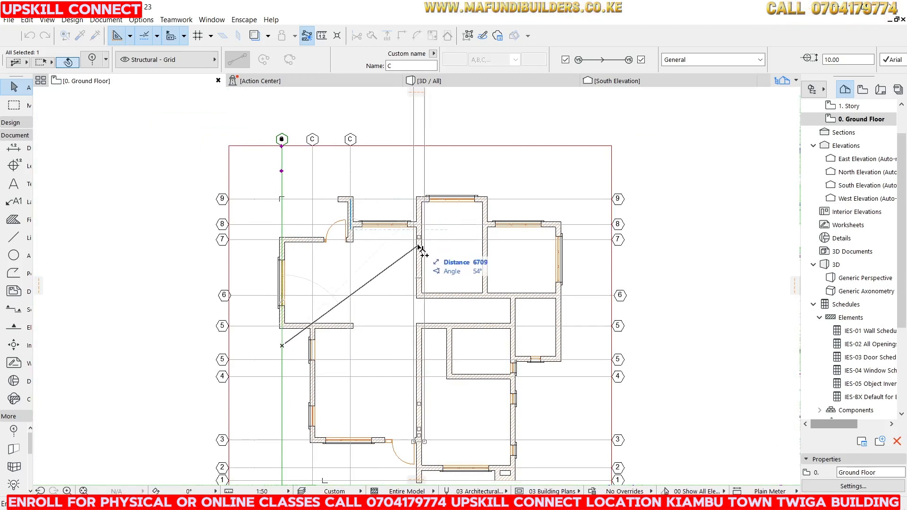
left_click(419, 342)
Place the remaining vertical grid line copies on the centrelines of the four walls right of the central wall and end the copying
scroll(453, 371, "up", 3)
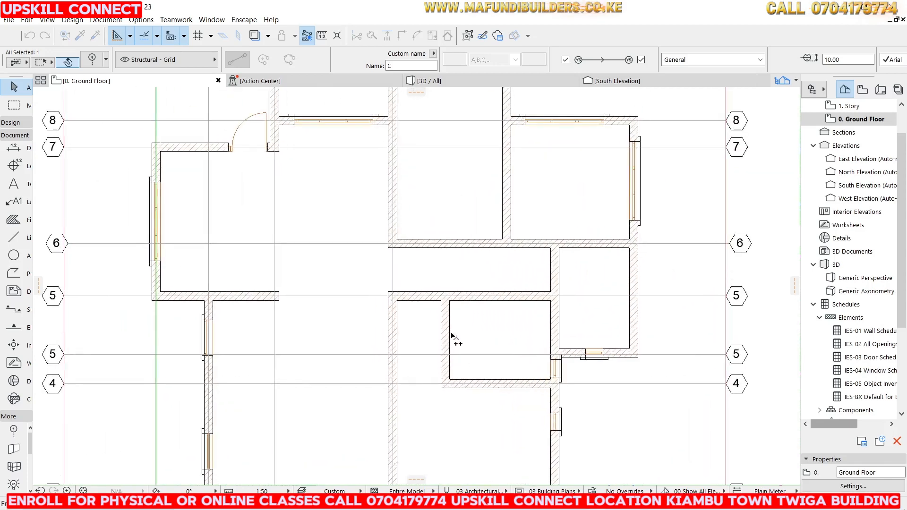
scroll(448, 333, "down", 5)
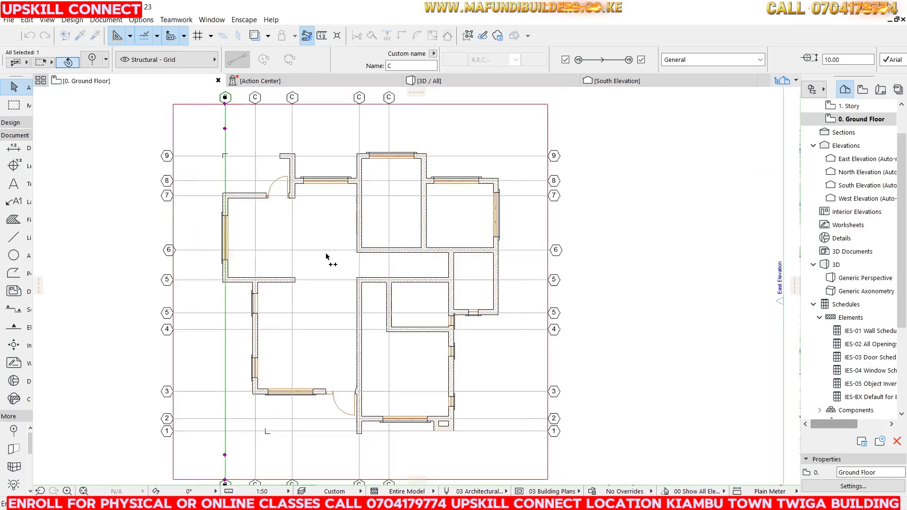
scroll(385, 222, "up", 4)
scroll(385, 221, "up", 1)
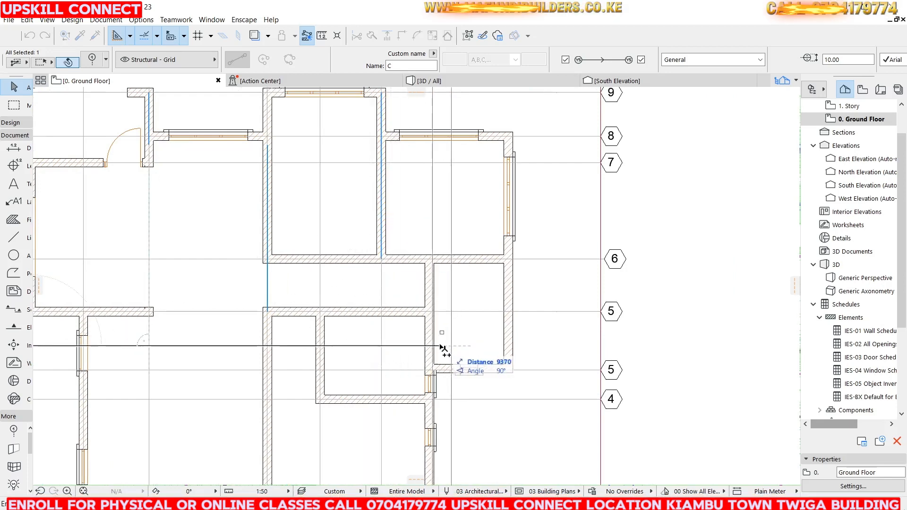
scroll(331, 267, "down", 3)
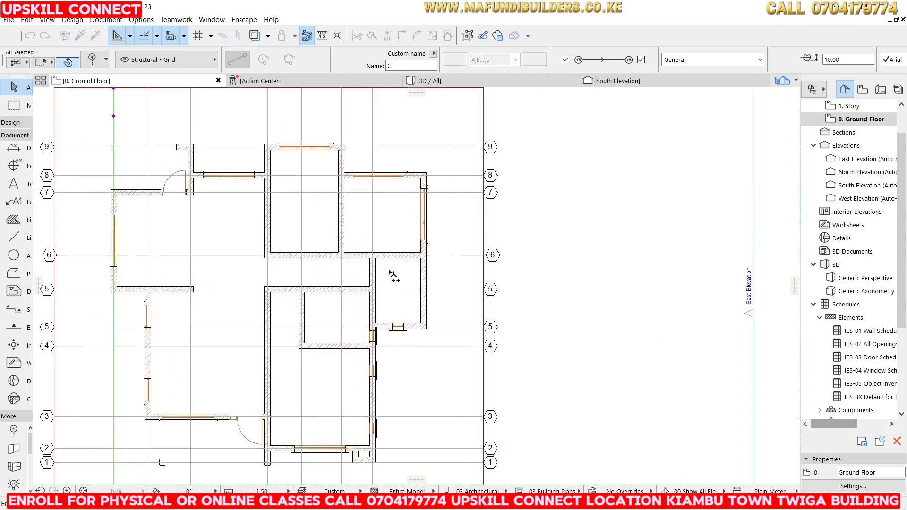
scroll(431, 296, "up", 3)
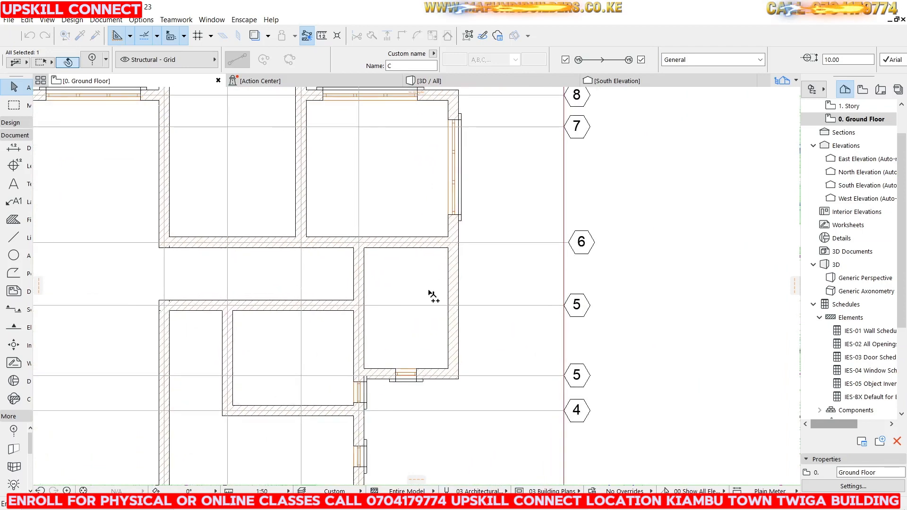
left_click(453, 346)
scroll(396, 248, "down", 4)
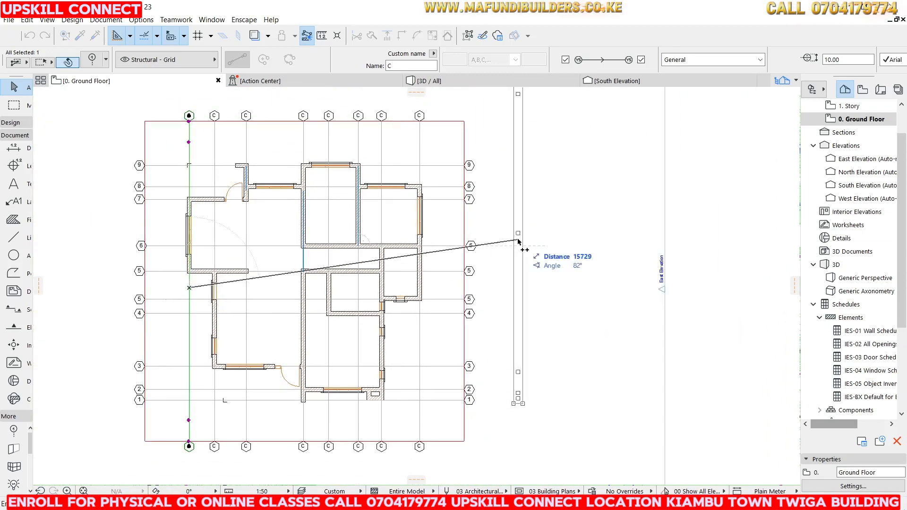
key("Escape")
key("Escape")
Rename the leftmost vertical grid line A
scroll(564, 175, "down", 3)
scroll(423, 289, "up", 2)
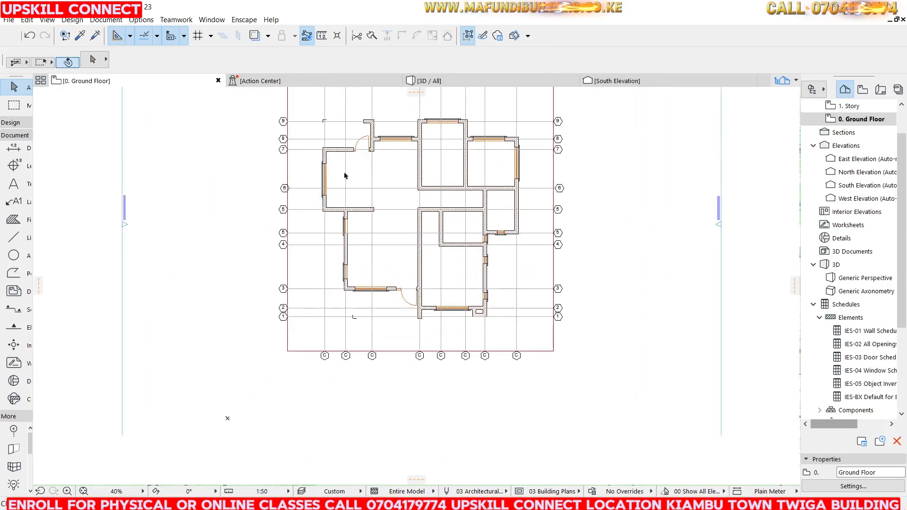
scroll(439, 243, "down", 2)
scroll(333, 112, "up", 5)
scroll(336, 132, "down", 3)
scroll(253, 165, "up", 2)
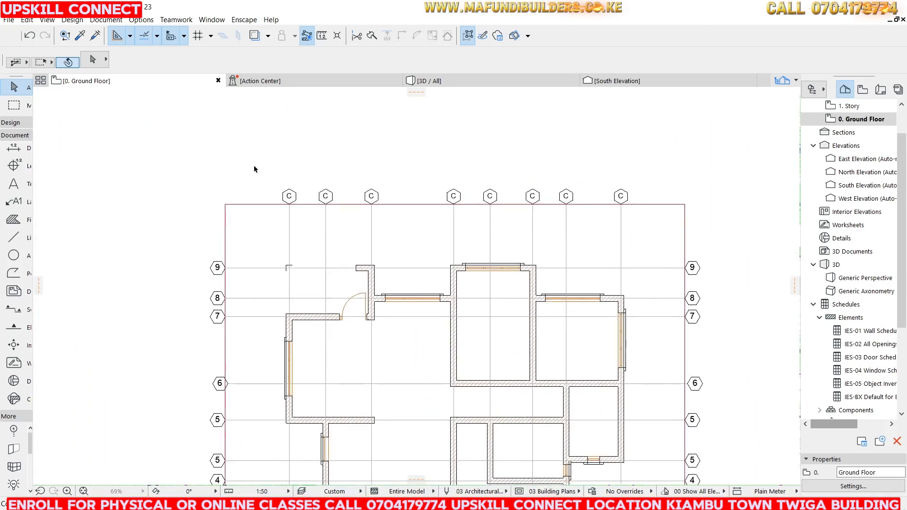
left_click(289, 195)
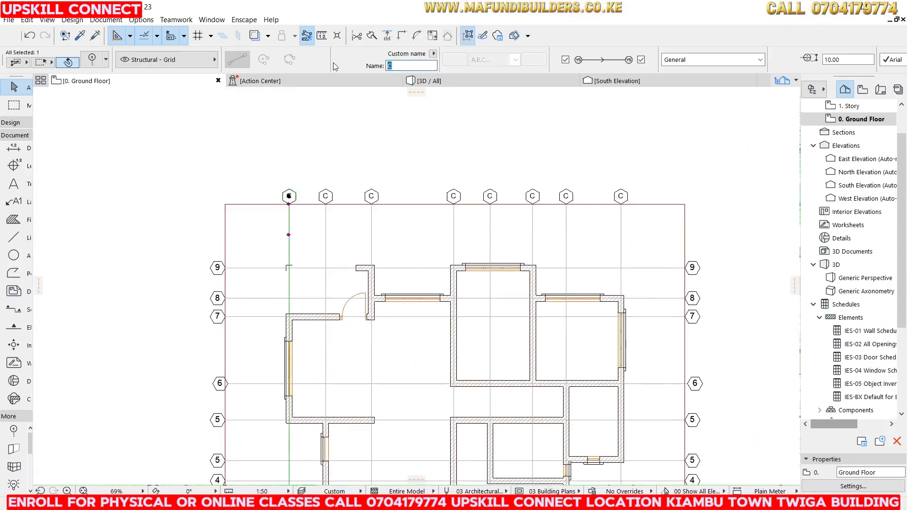
type("A")
left_click(508, 156)
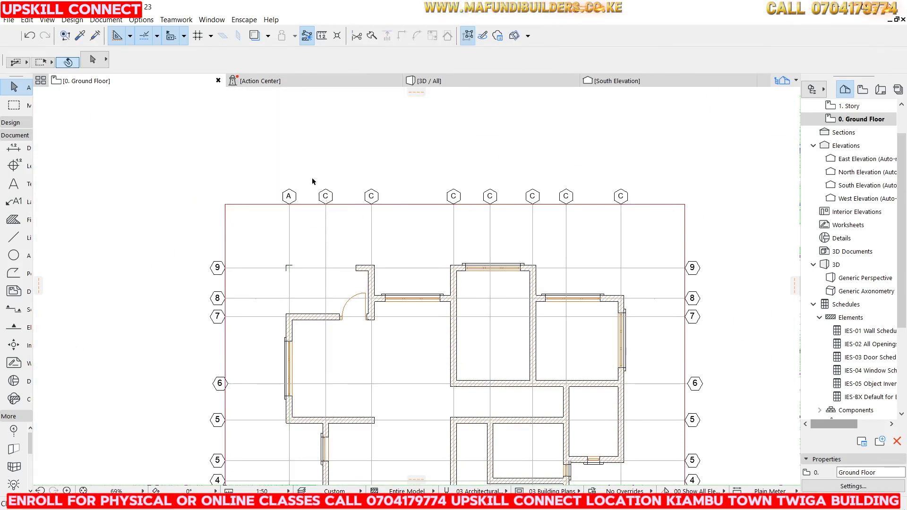
Rename the second and third vertical grid lines from the left B and C
left_click(326, 195)
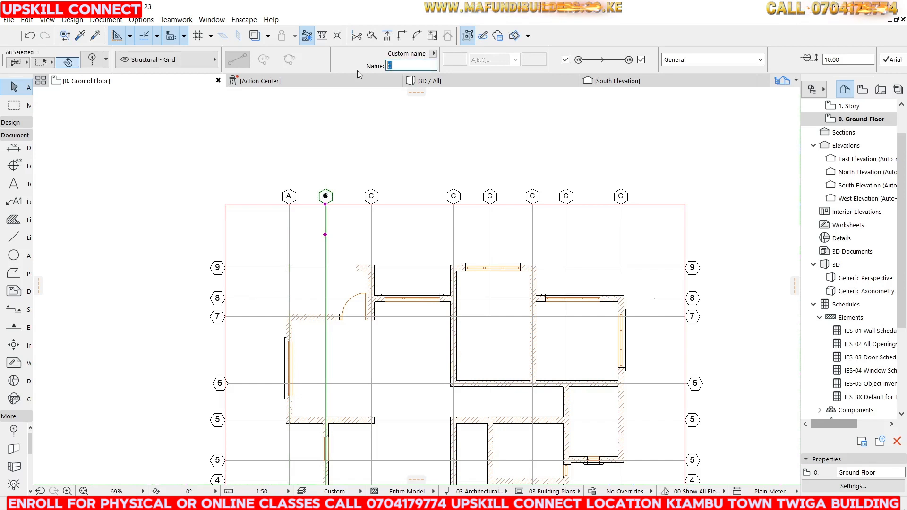
key("Escape")
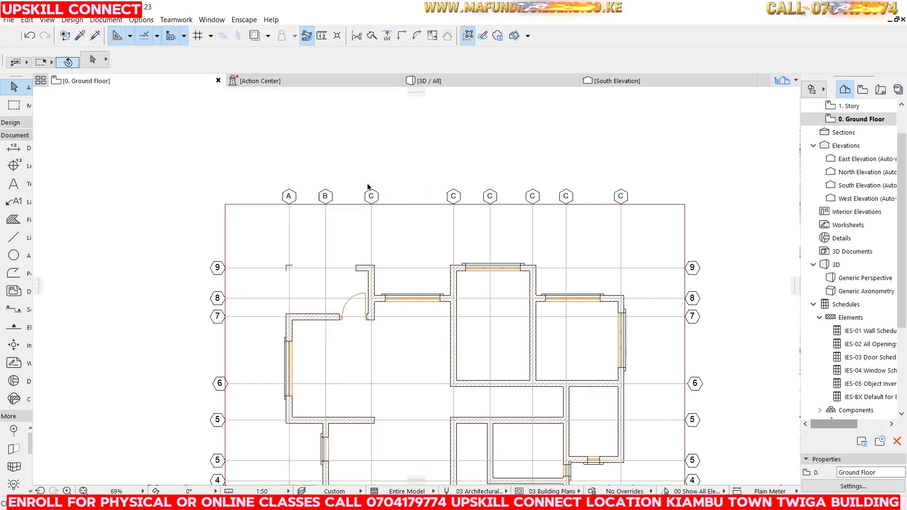
left_click(372, 195)
left_click(406, 65)
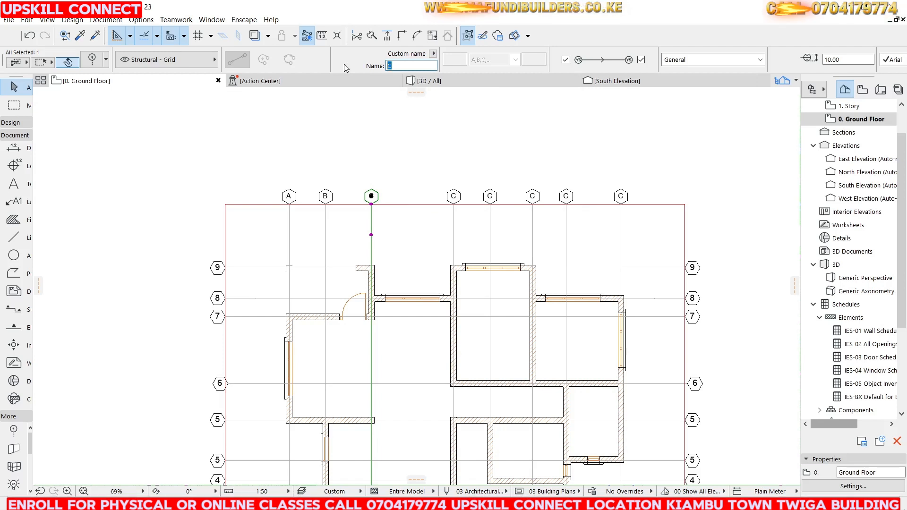
type("C")
left_click(436, 184)
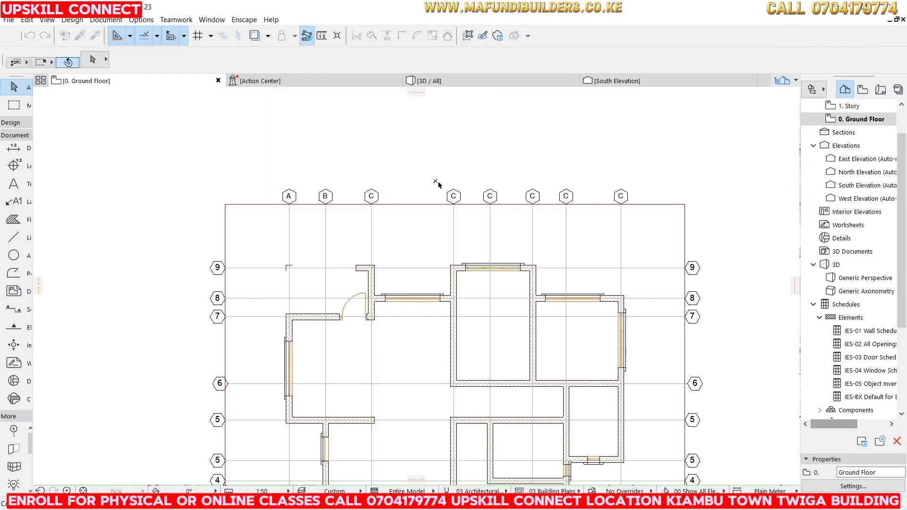
Rename the fourth and fifth vertical grid lines from the left D and E
left_click(455, 196)
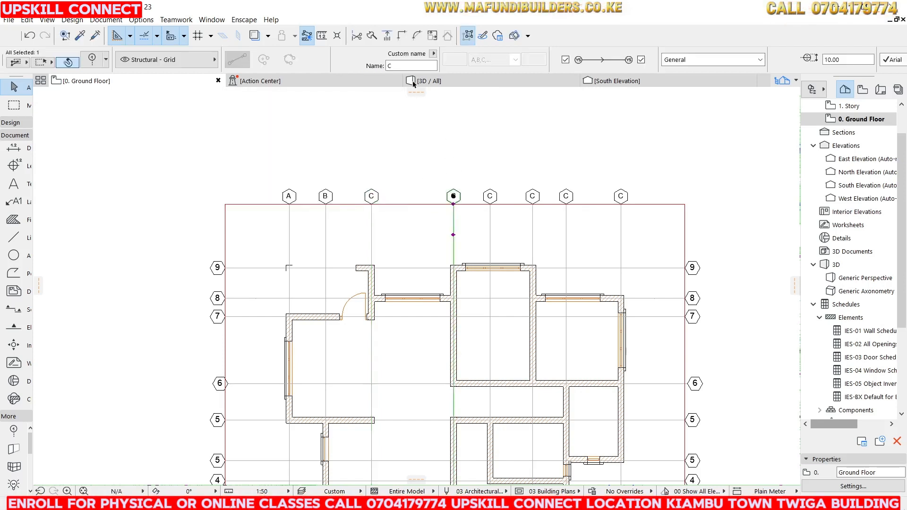
left_click(401, 65)
key("BackSpace")
type("D")
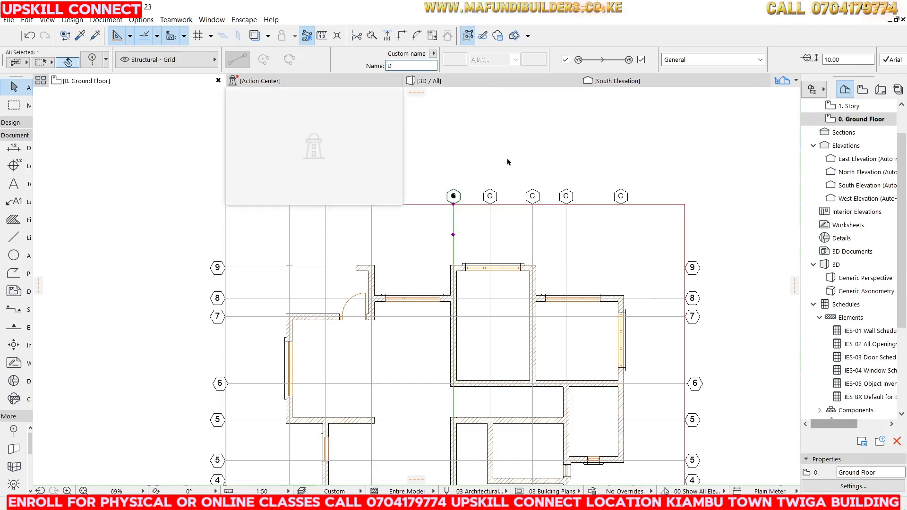
left_click(527, 160)
left_click(490, 207)
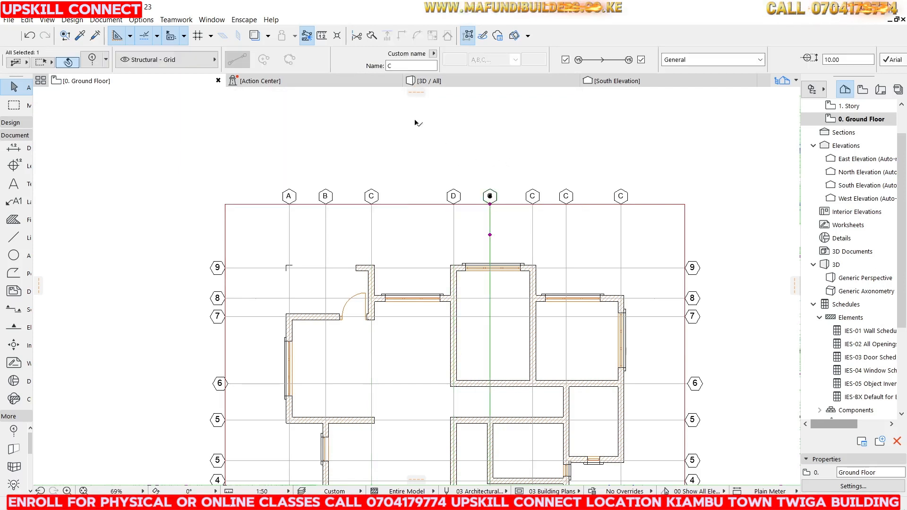
left_click(392, 65)
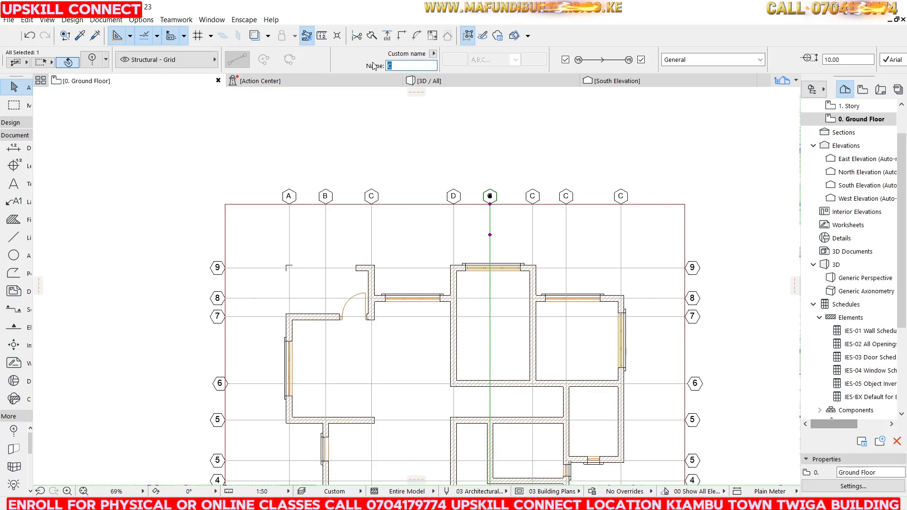
type("E")
left_click(525, 184)
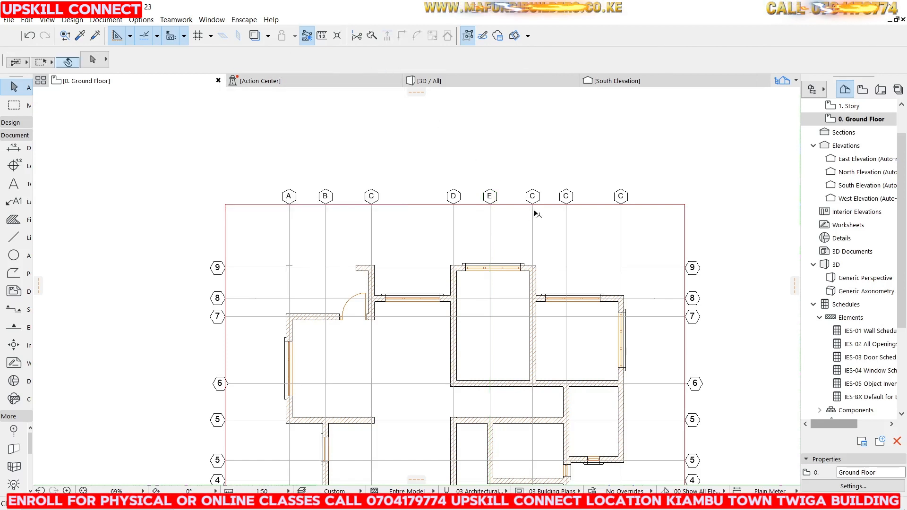
Rename the sixth and seventh vertical grid lines from the left F and G
left_click_drag(402, 66, 334, 67)
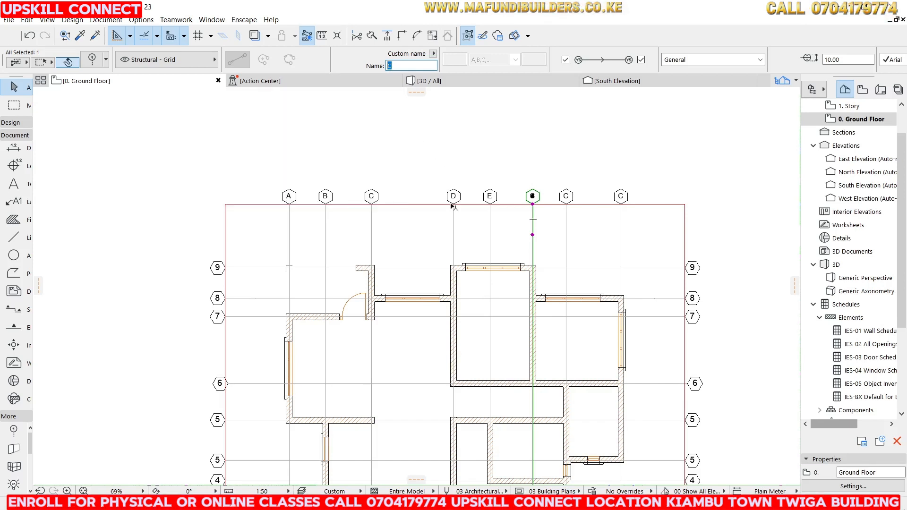
type("F")
left_click(566, 223)
left_click(567, 223)
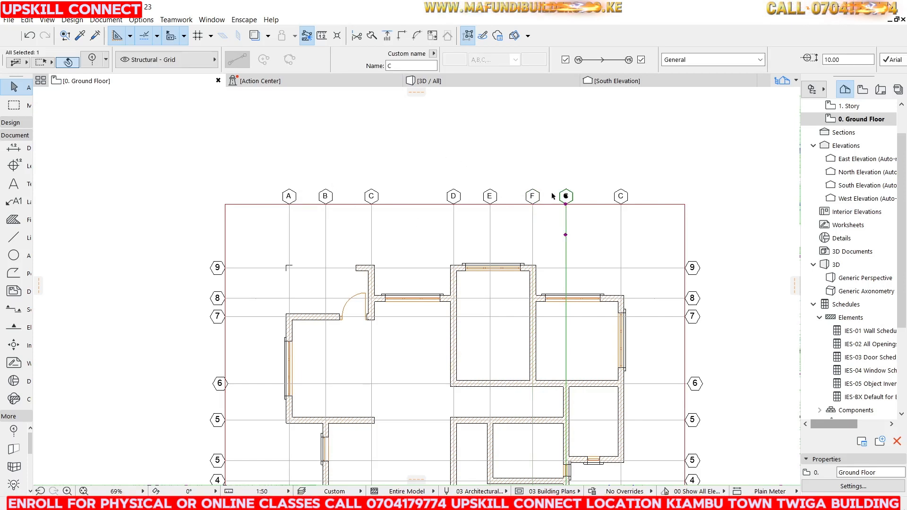
left_click_drag(397, 67, 351, 68)
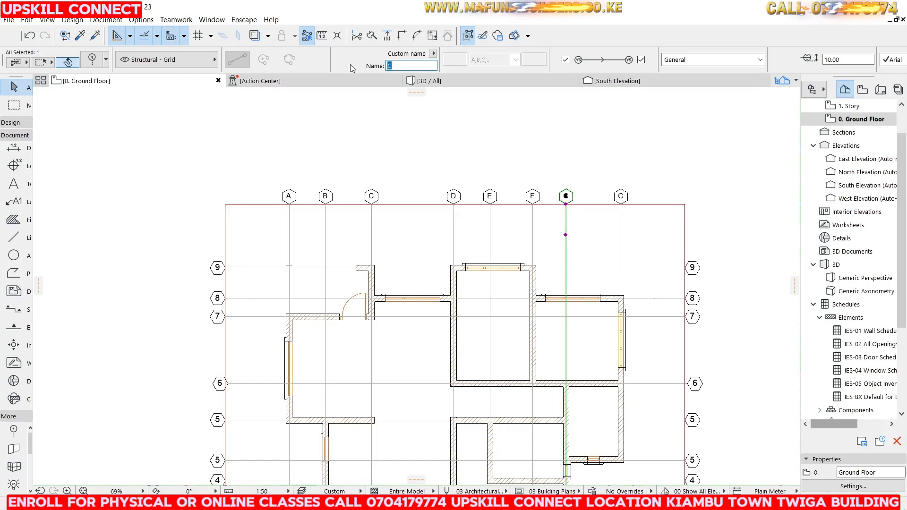
type("G")
left_click(539, 152)
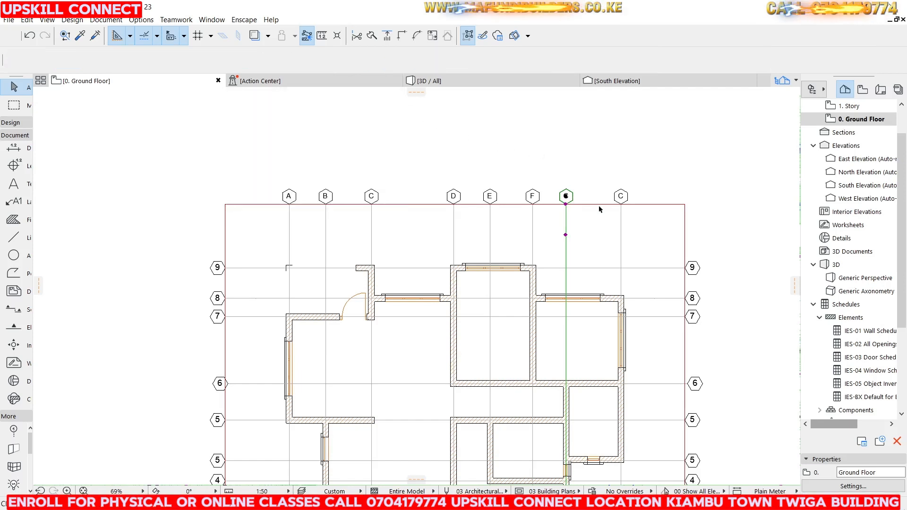
Rename the rightmost vertical grid line H
left_click(620, 223)
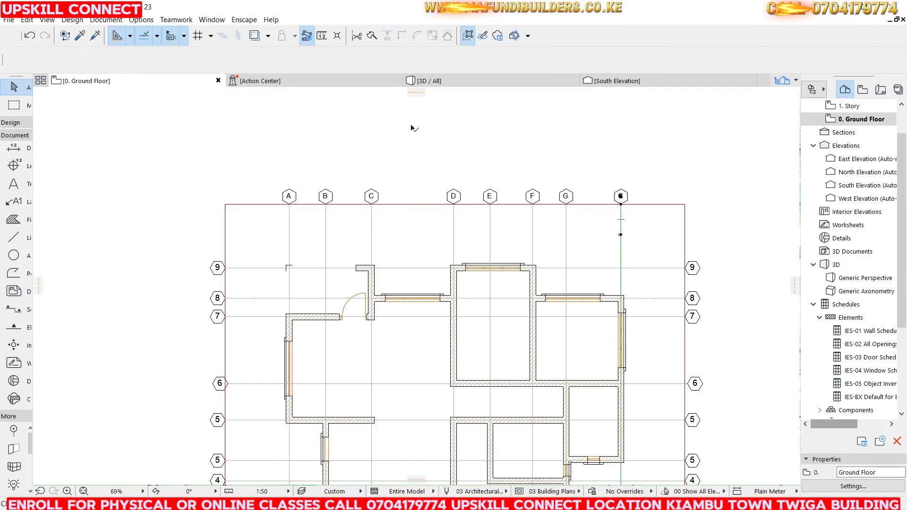
left_click(392, 65)
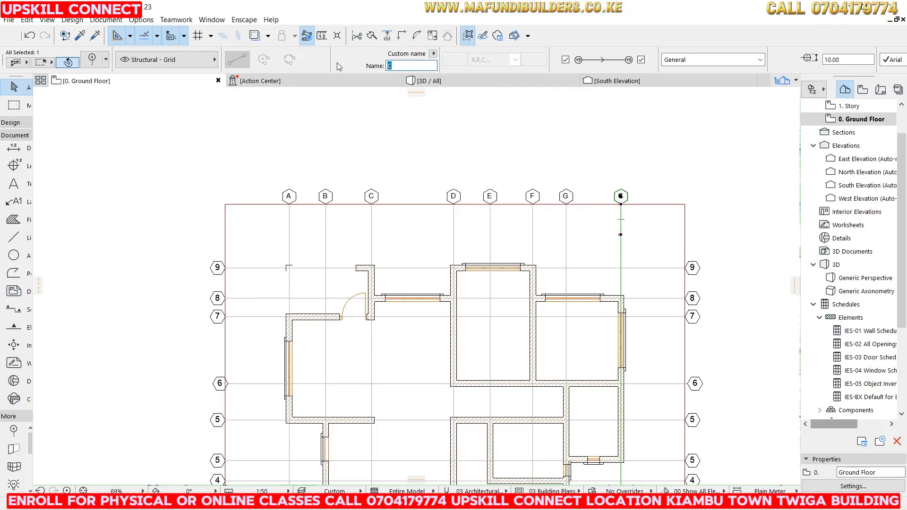
type("H")
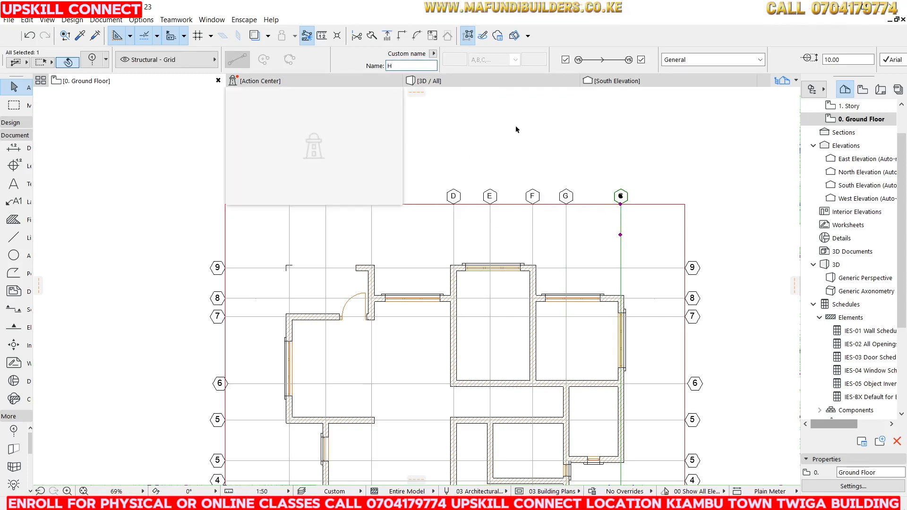
left_click(539, 143)
Examine the complete structural grid on the ground floor plan and its markers around the house in the 3D view
scroll(566, 175, "down", 2)
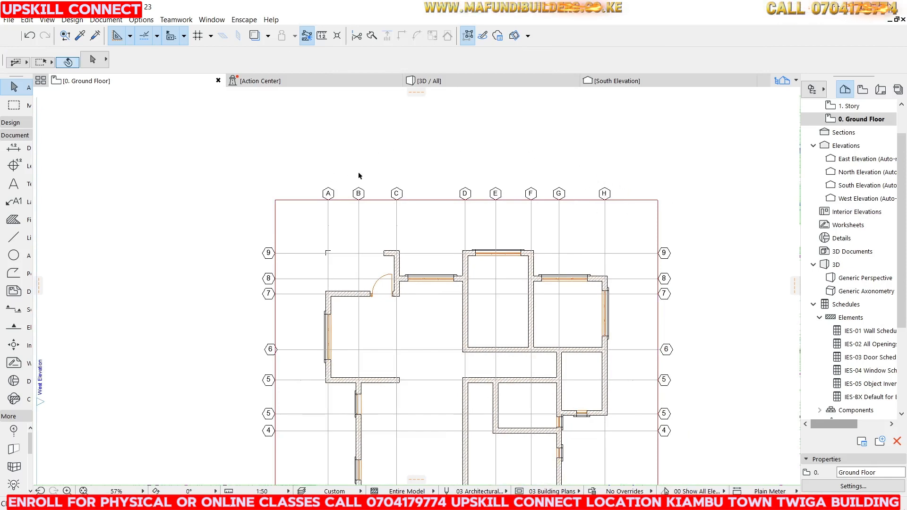
scroll(387, 142, "down", 2)
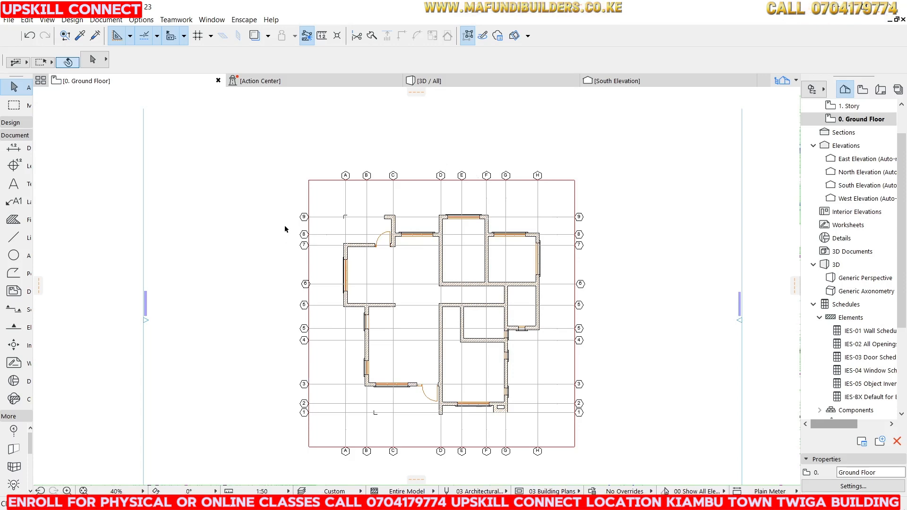
scroll(423, 197, "down", 4)
scroll(450, 191, "up", 3)
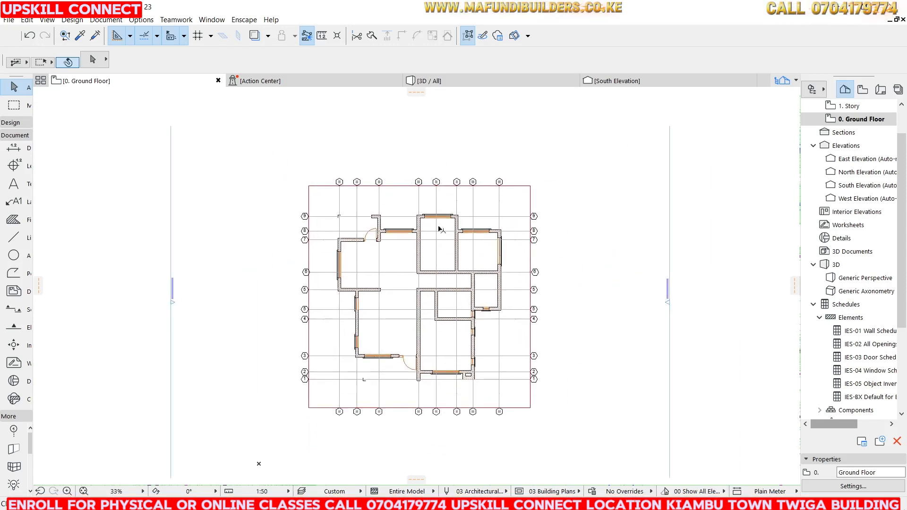
scroll(330, 170, "down", 3)
scroll(303, 160, "up", 3)
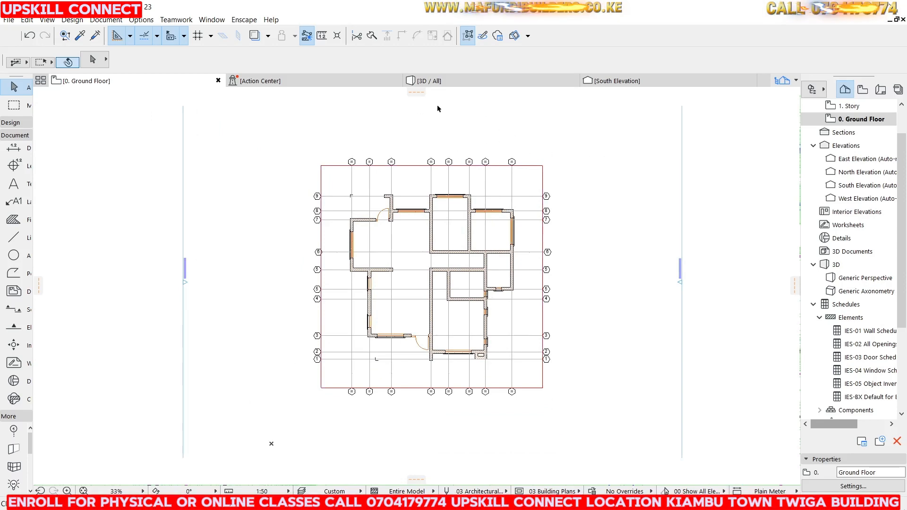
left_click(427, 81)
scroll(474, 203, "down", 7)
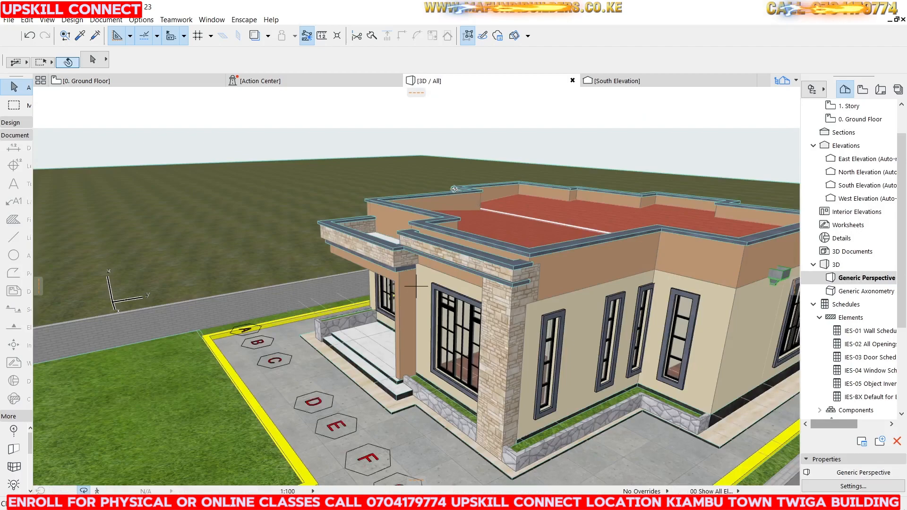
middle_click_drag(474, 203, 566, 242, "shift")
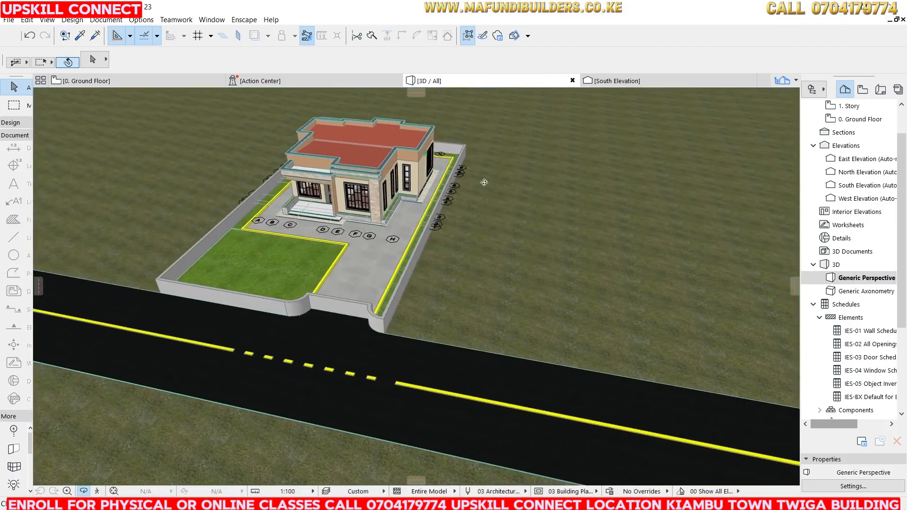
scroll(350, 217, "up", 5)
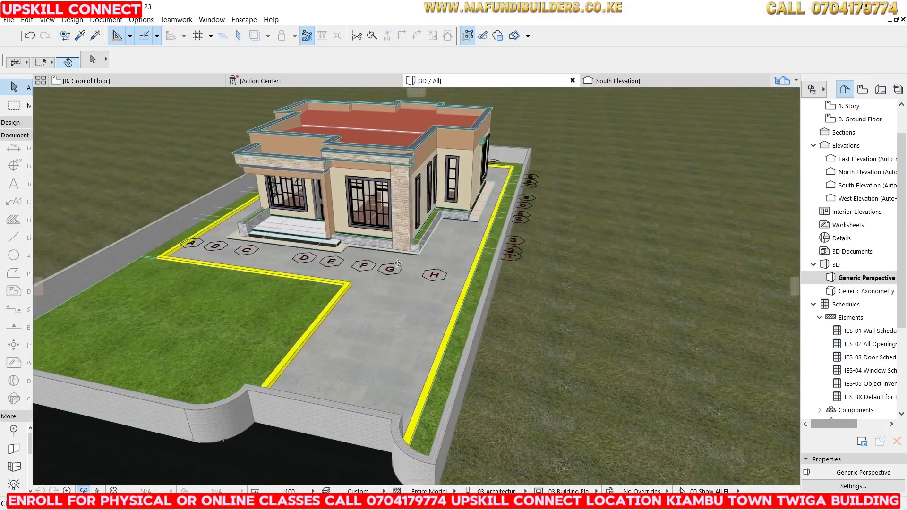
Turn off Display in 3D view for lettered grid lines A to H on the ground floor plan and check the 3D model
scroll(397, 262, "up", 5)
left_click(96, 81)
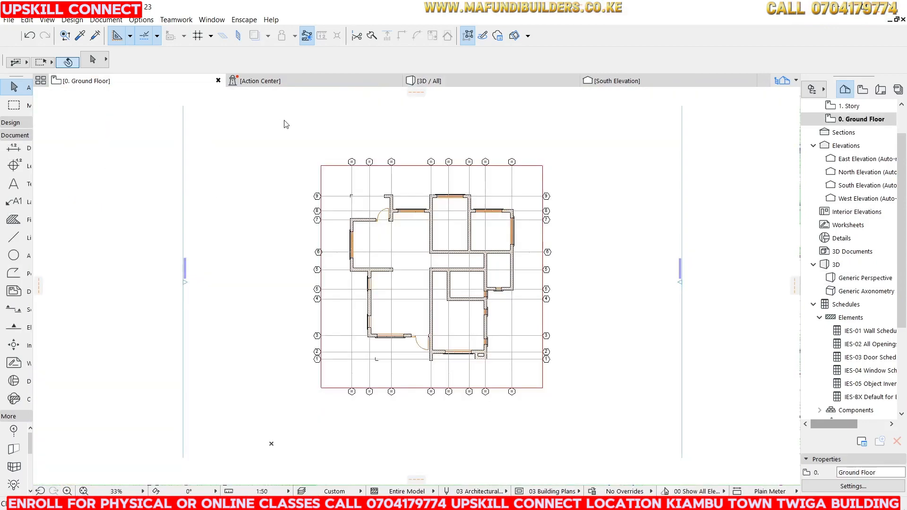
left_click_drag(308, 152, 579, 192)
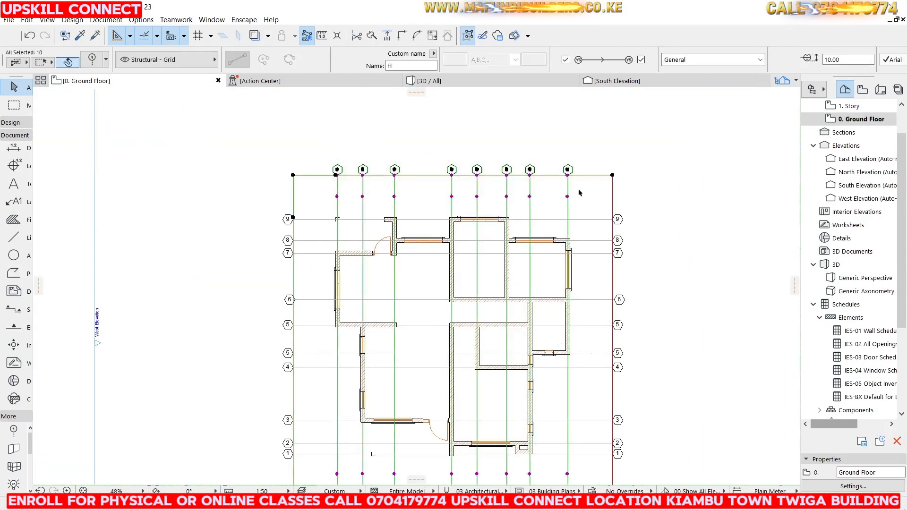
right_click(404, 120)
left_click(443, 128)
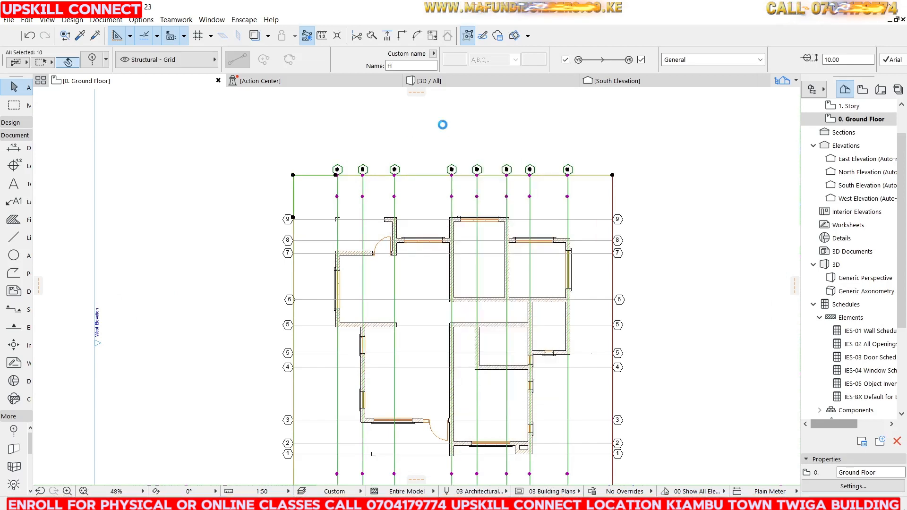
left_click(183, 373)
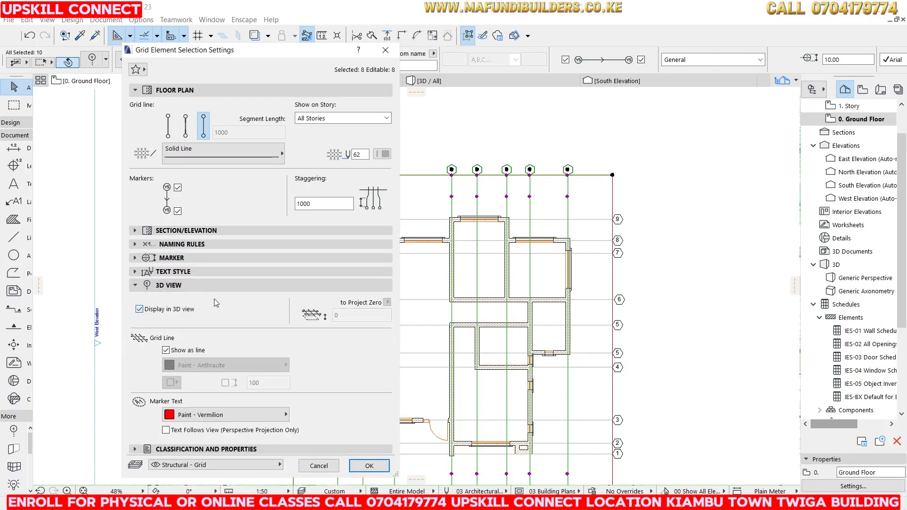
left_click(149, 309)
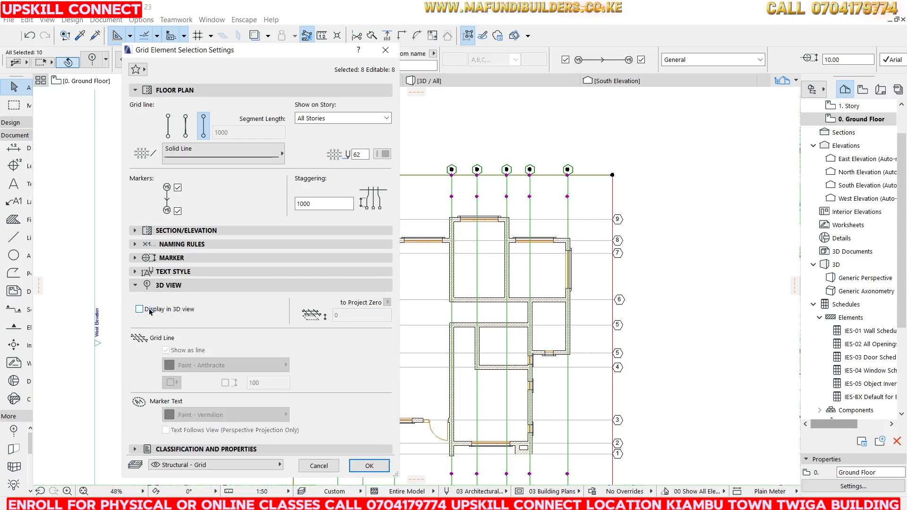
left_click(371, 465)
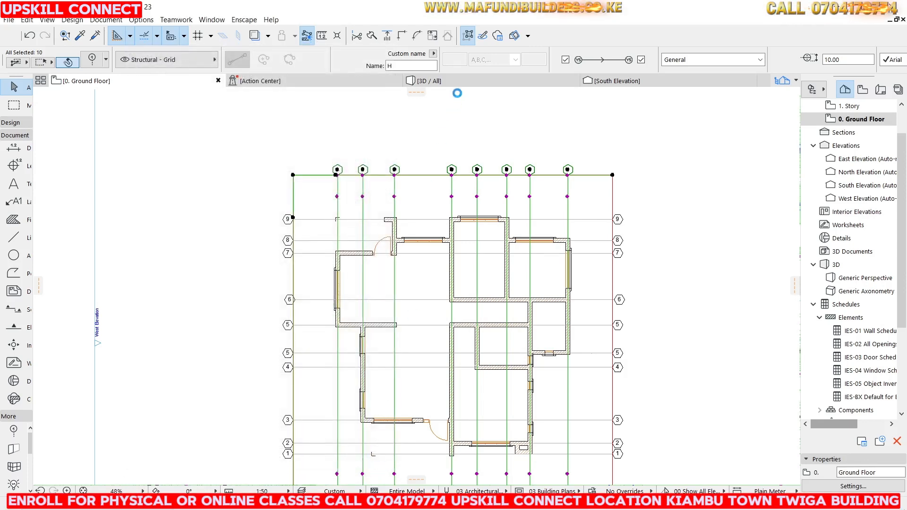
left_click(451, 79)
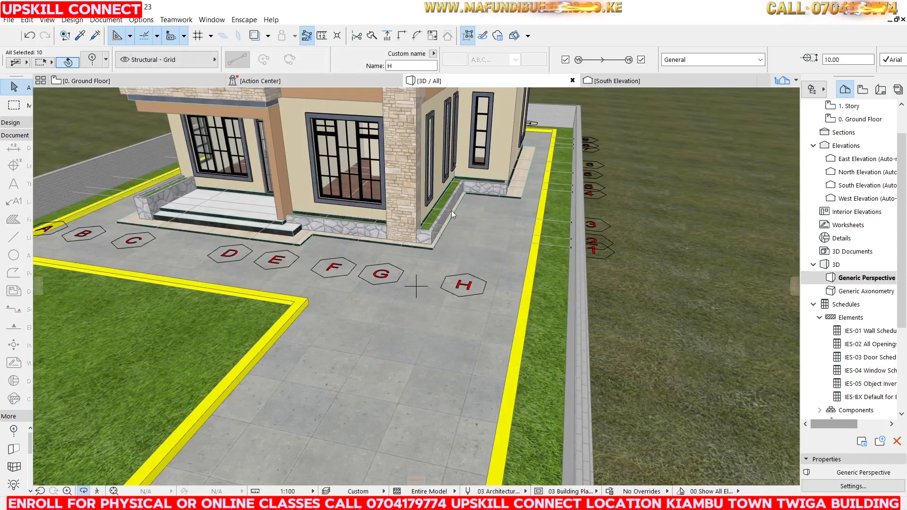
scroll(381, 251, "down", 4)
scroll(532, 217, "up", 3)
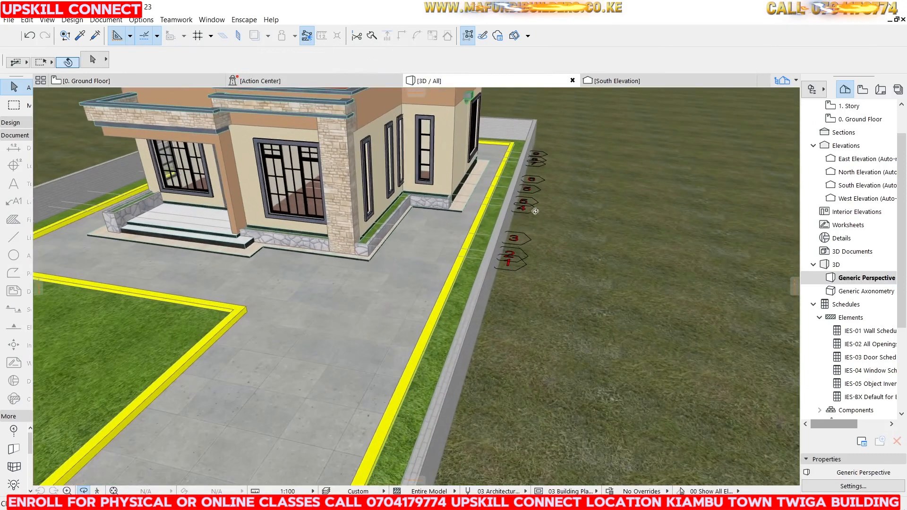
Turn off Display in 3D view for the numbered horizontal grid lines on the ground floor plan and check the 3D model
left_click(85, 81)
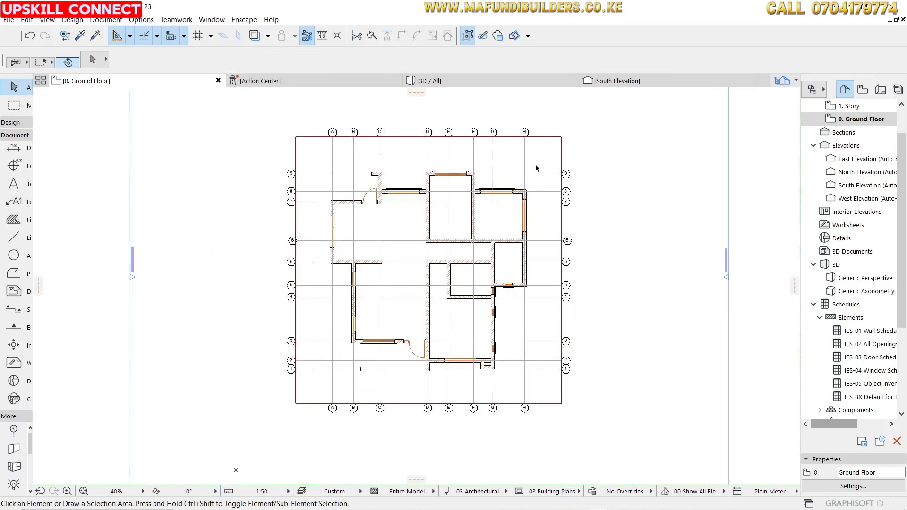
left_click(535, 160)
left_click(547, 373)
right_click(626, 105)
left_click(666, 117)
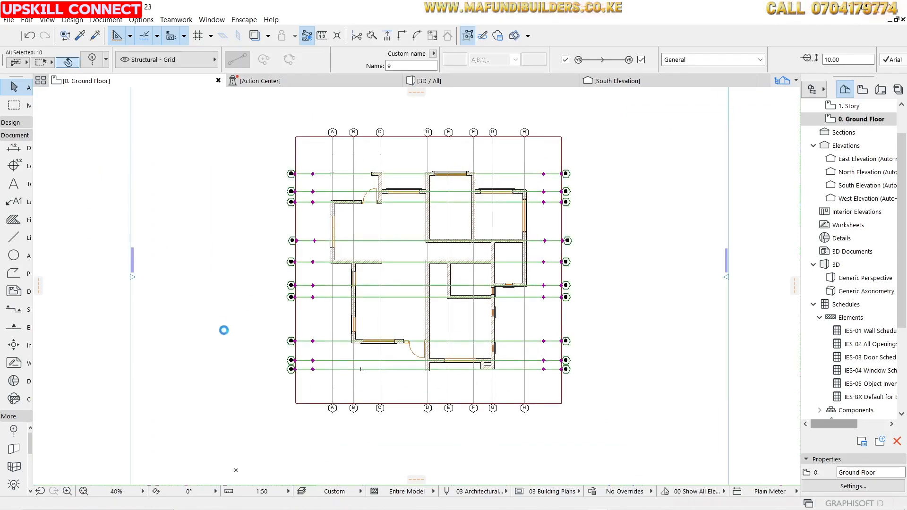
left_click(141, 309)
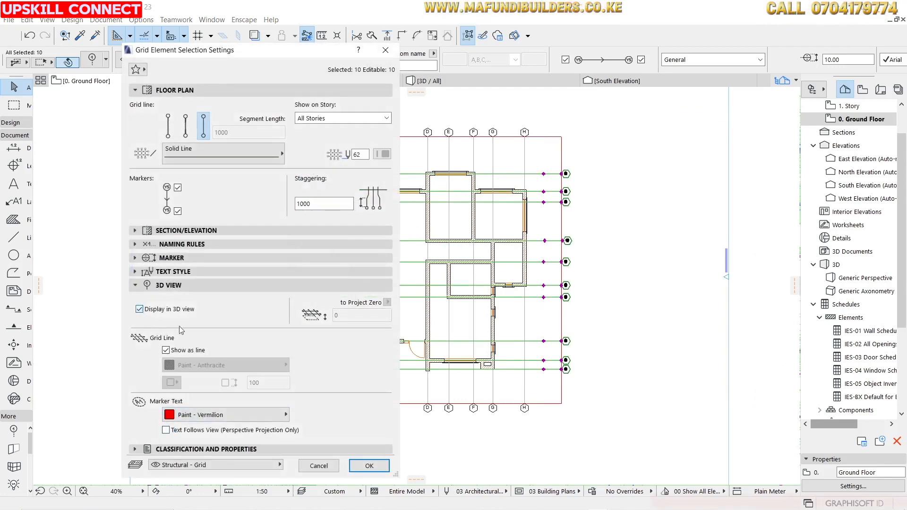
left_click(369, 466)
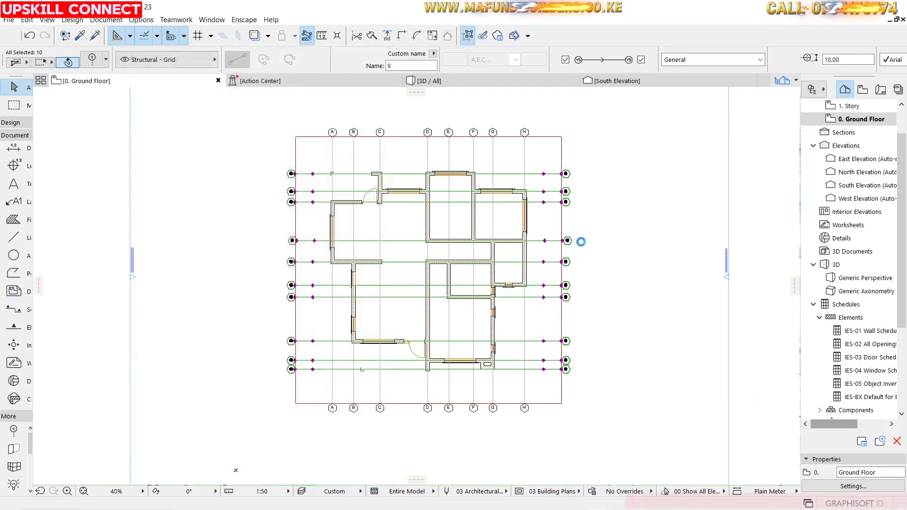
key("Escape")
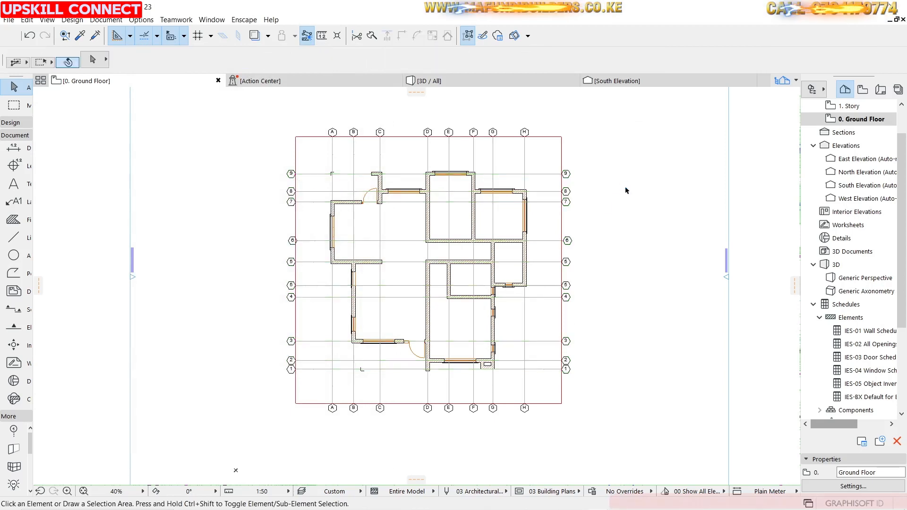
left_click(455, 80)
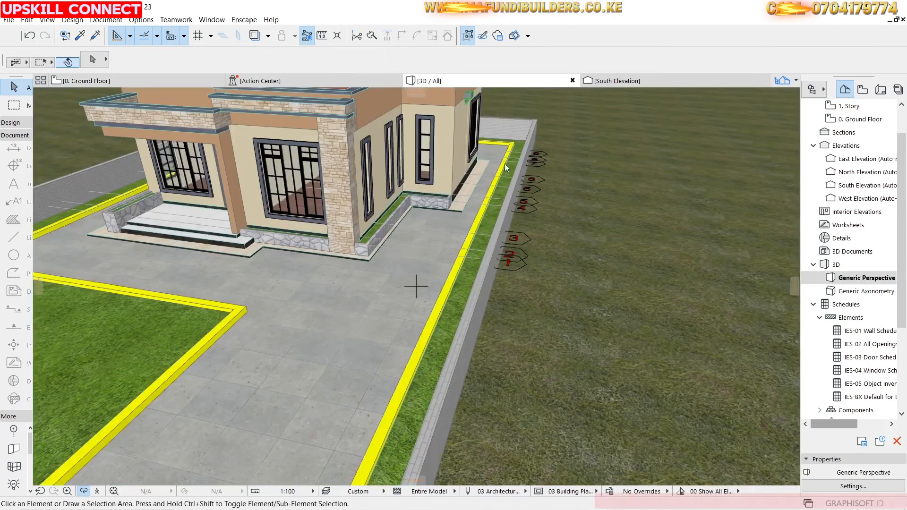
scroll(520, 157, "down", 5)
middle_click_drag(520, 158, 576, 135, "shift")
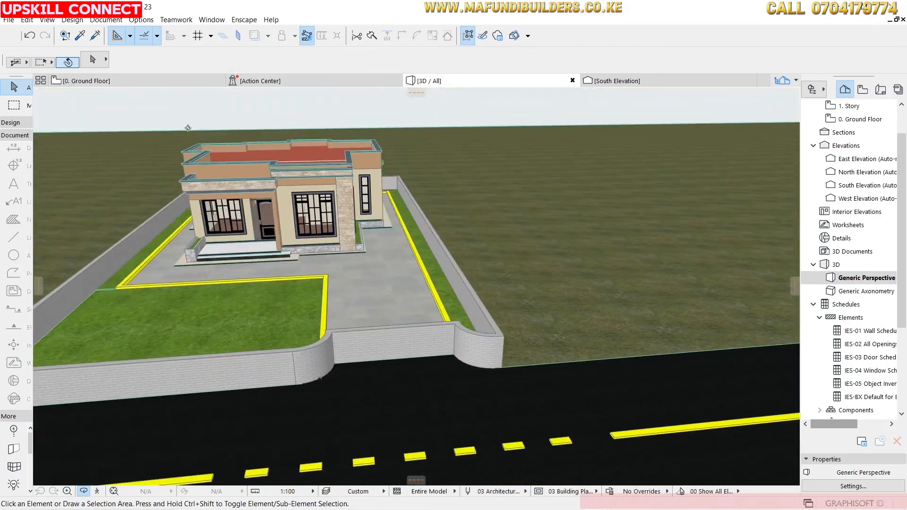
Return to the ground floor plan and set the default dimension text height to 3.00 mm
left_click(119, 89)
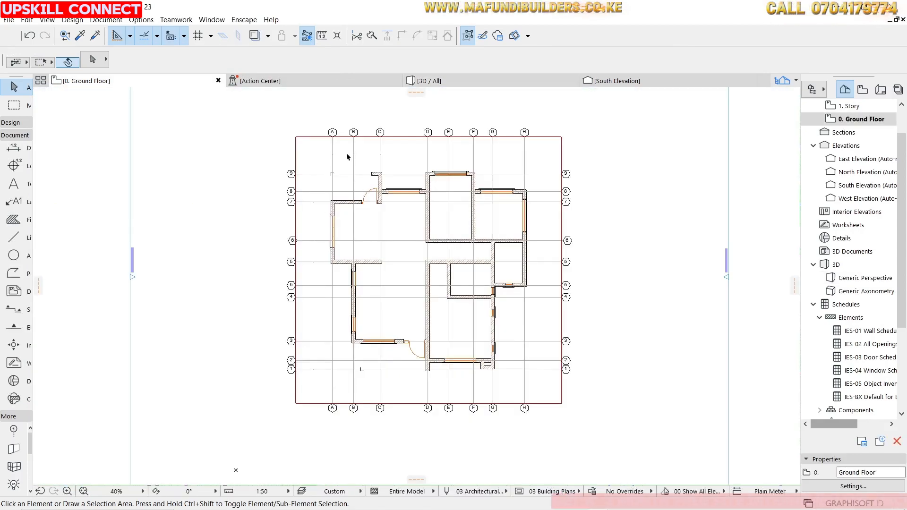
double_click(16, 149)
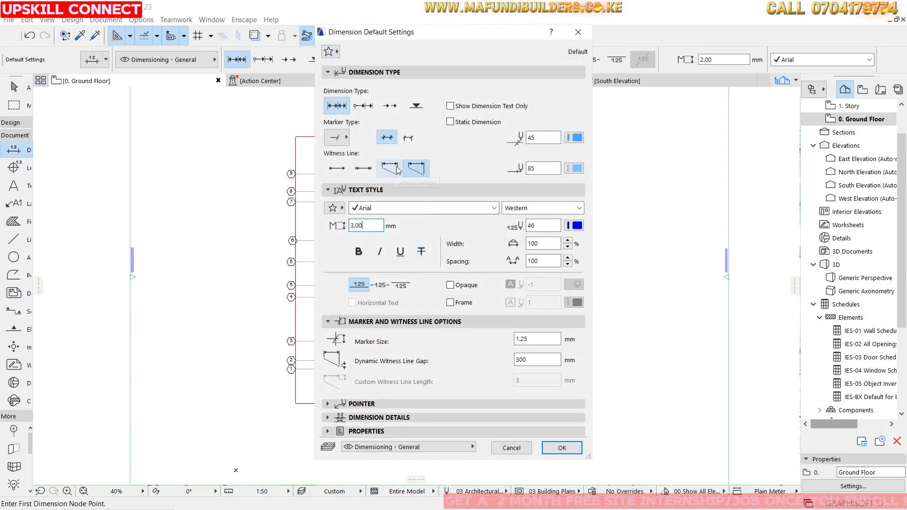
left_click(576, 226)
left_click(578, 227)
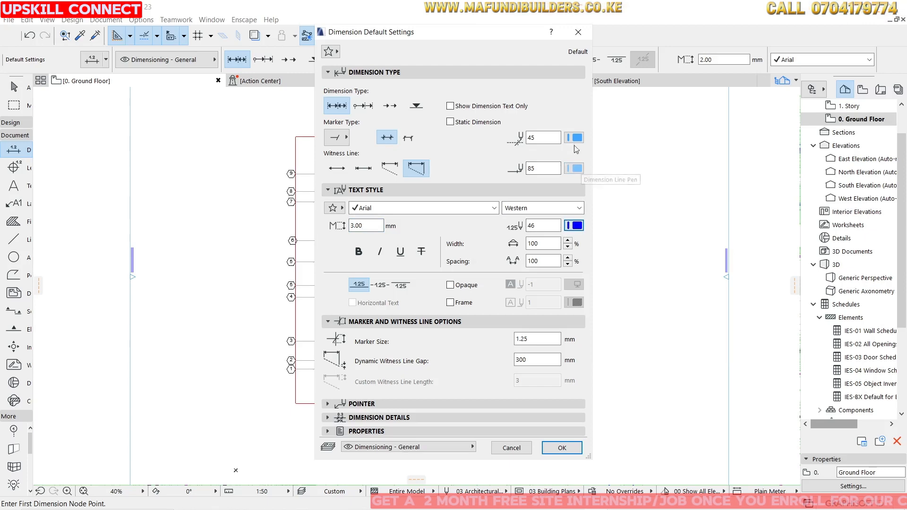
left_click(562, 448)
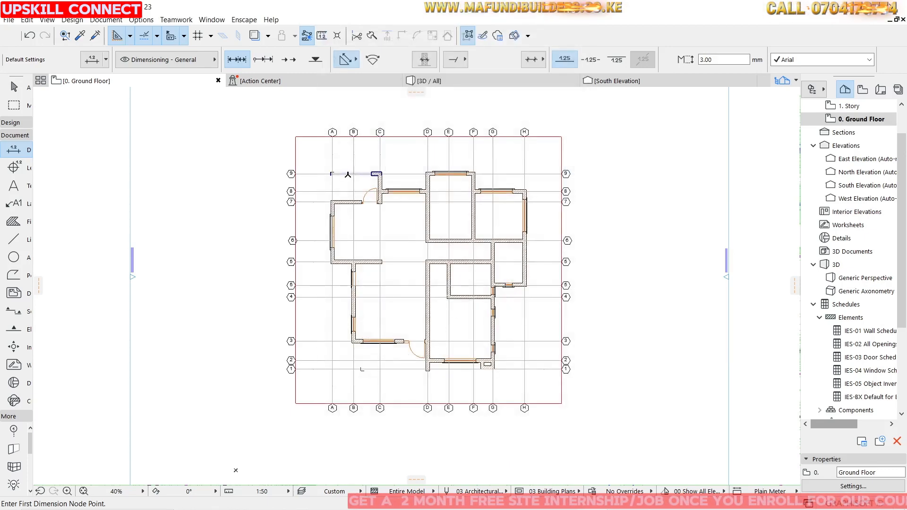
Place a horizontal dimension chain above the building through the walls at grids A, C, D, F and H
scroll(354, 172, "up", 4)
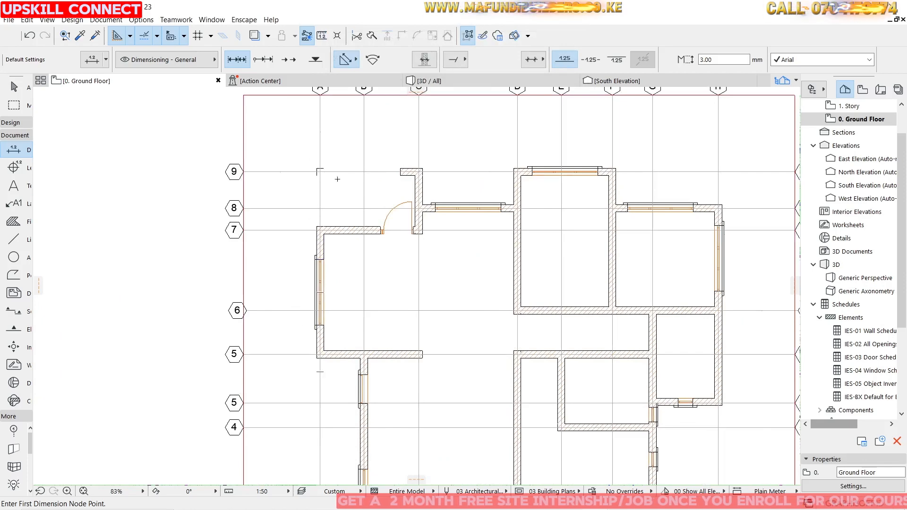
scroll(335, 164, "down", 4)
scroll(312, 144, "up", 4)
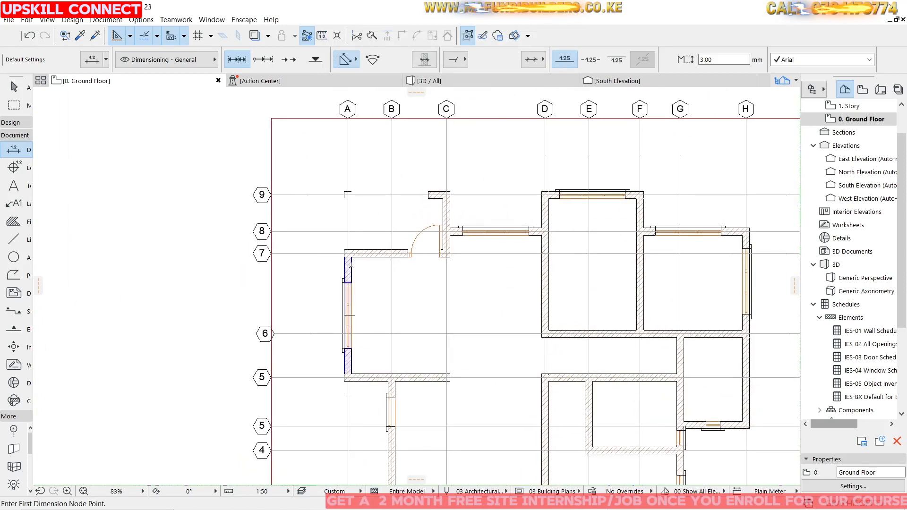
left_click(351, 267)
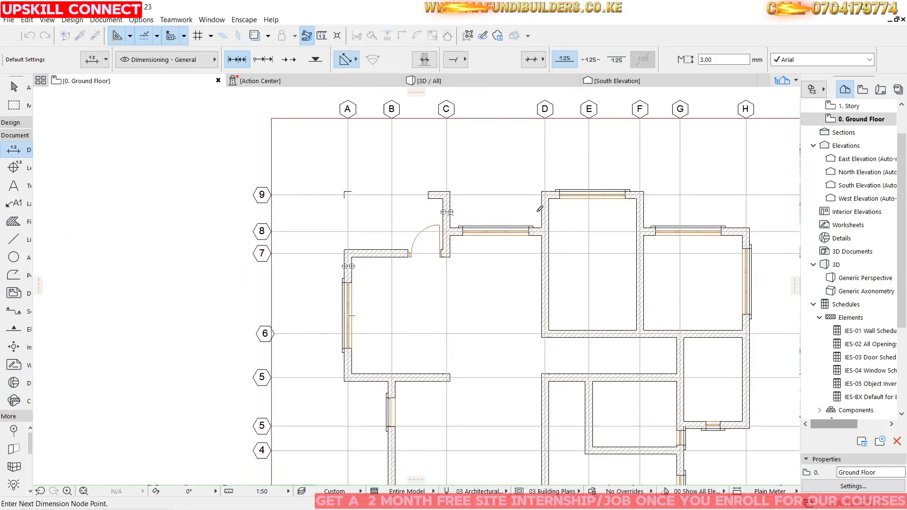
scroll(411, 188, "down", 4)
scroll(461, 227, "up", 4)
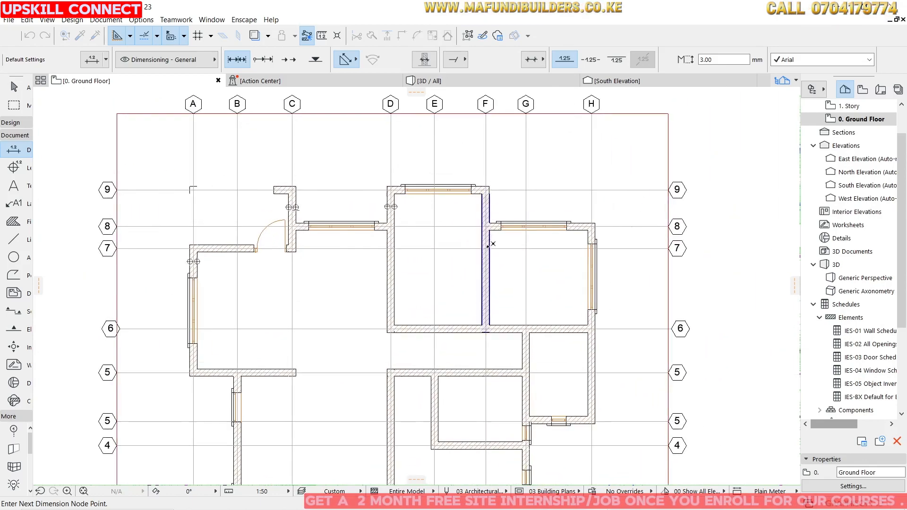
scroll(442, 166, "down", 4)
scroll(460, 189, "up", 3)
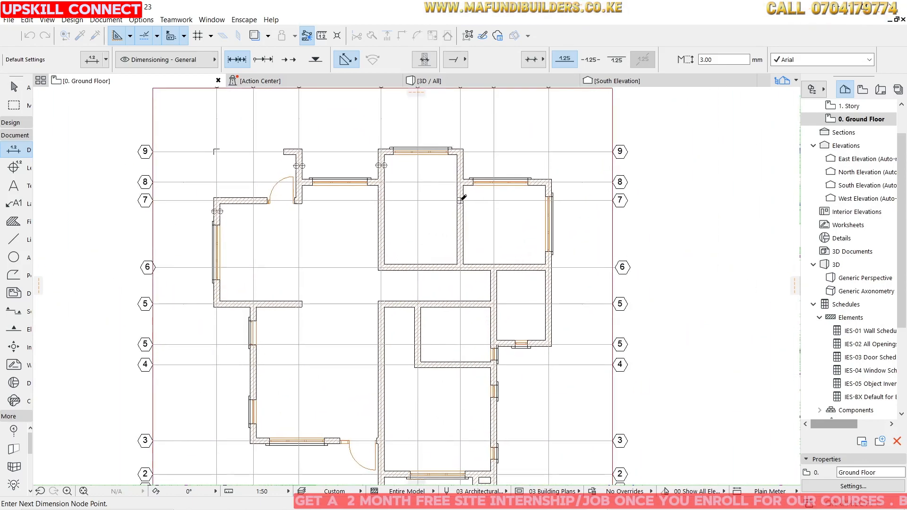
scroll(403, 104, "down", 4)
scroll(393, 124, "up", 3)
scroll(395, 146, "down", 4)
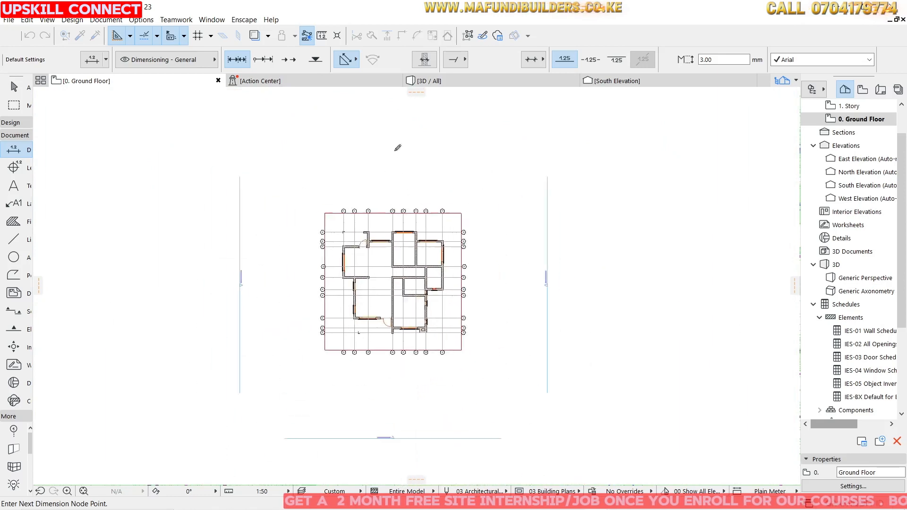
scroll(391, 162, "up", 3)
scroll(409, 212, "up", 2)
scroll(397, 223, "down", 5)
scroll(409, 335, "up", 4)
scroll(425, 294, "up", 1)
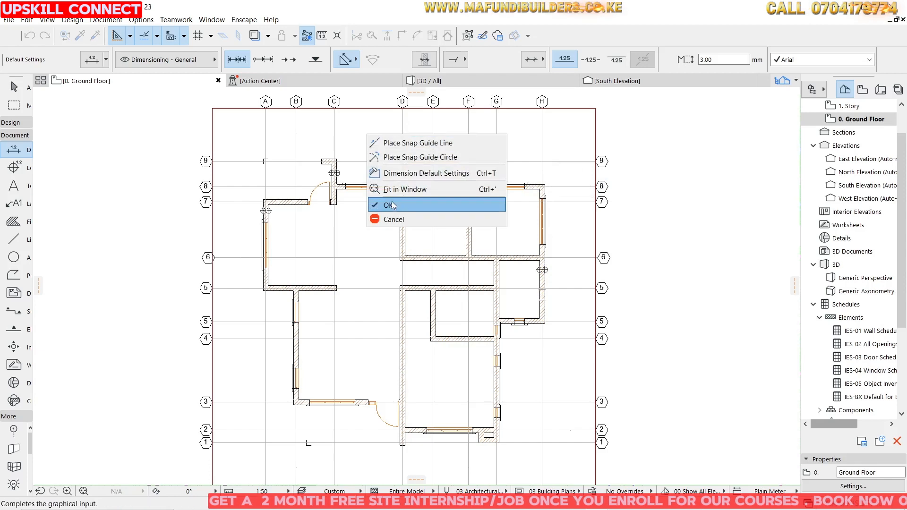
left_click(391, 206)
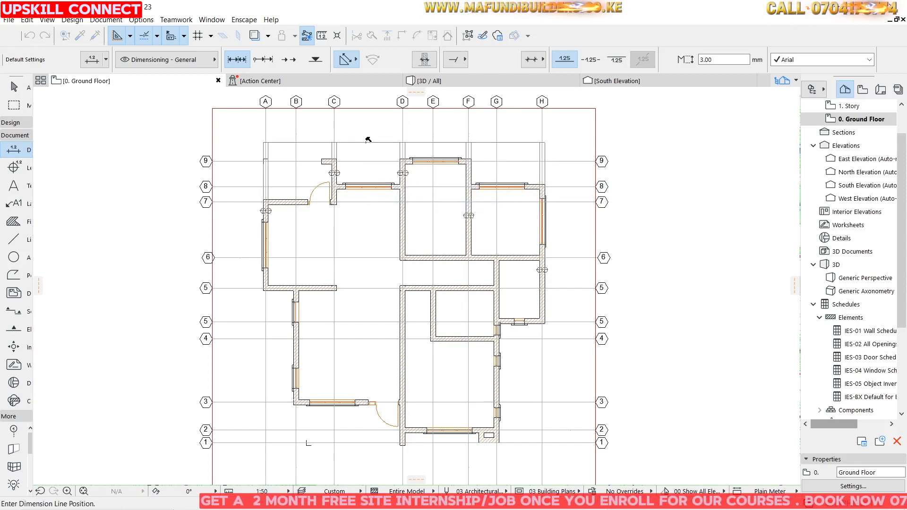
left_click(367, 140)
scroll(354, 130, "up", 2)
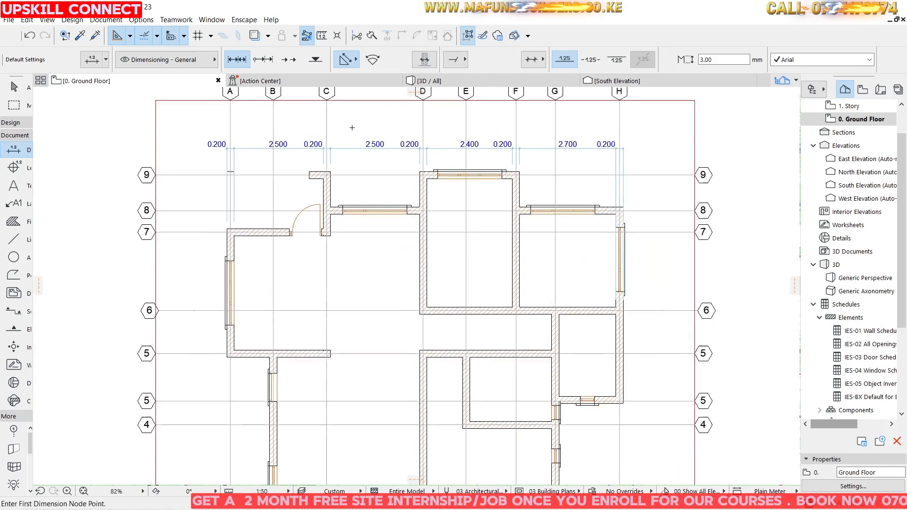
key("Escape")
scroll(350, 143, "down", 2)
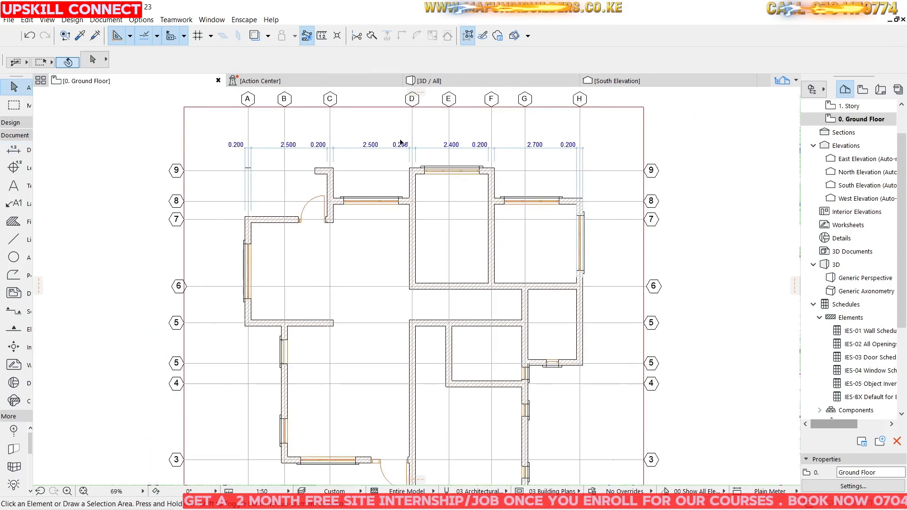
Change the witness lines of the dimension chain above the building to the custom-length type and inspect the chain
scroll(401, 143, "up", 2)
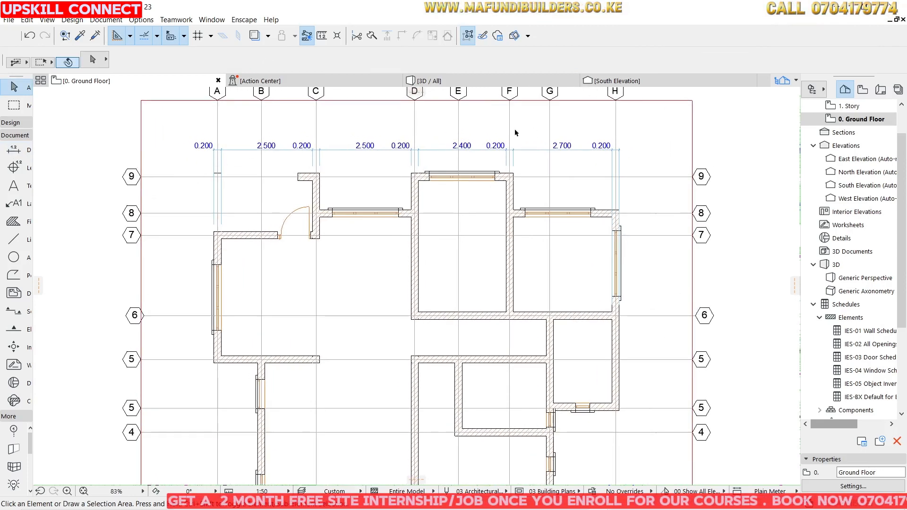
left_click(344, 150)
right_click(344, 150)
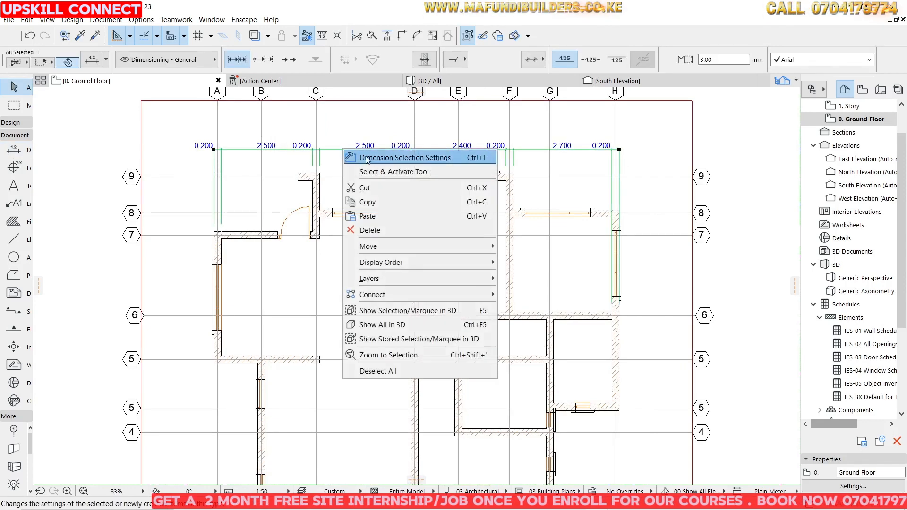
left_click(370, 159)
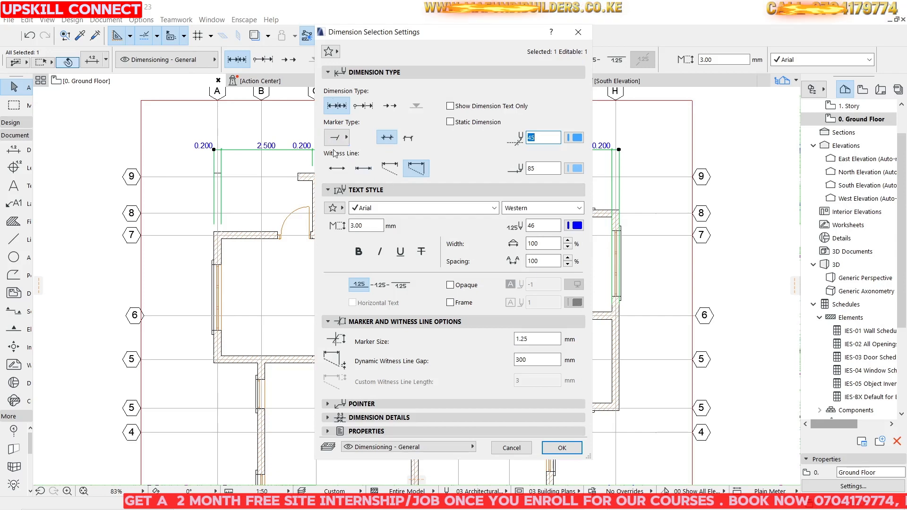
left_click(389, 167)
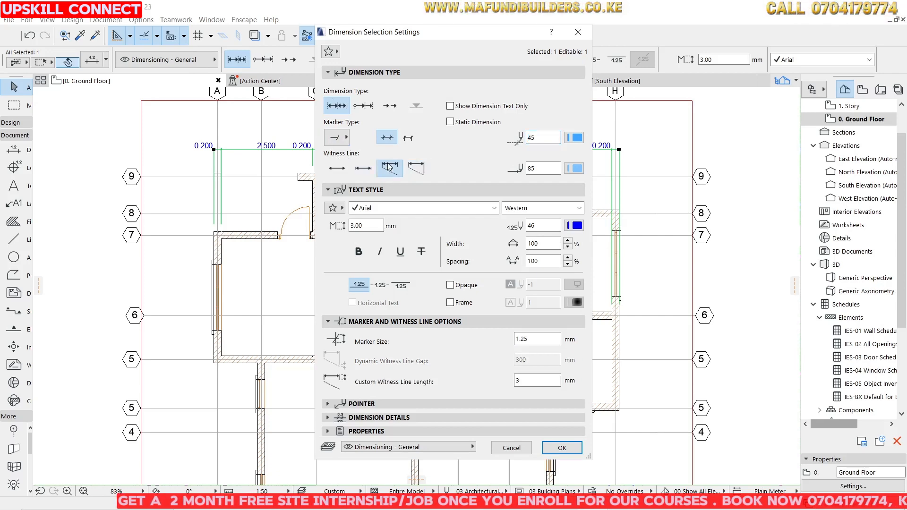
left_click(561, 447)
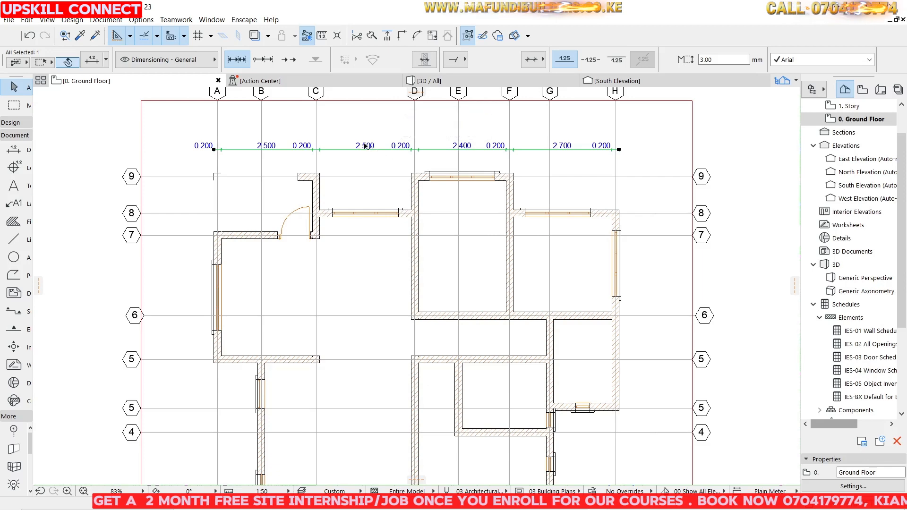
scroll(405, 145, "up", 4)
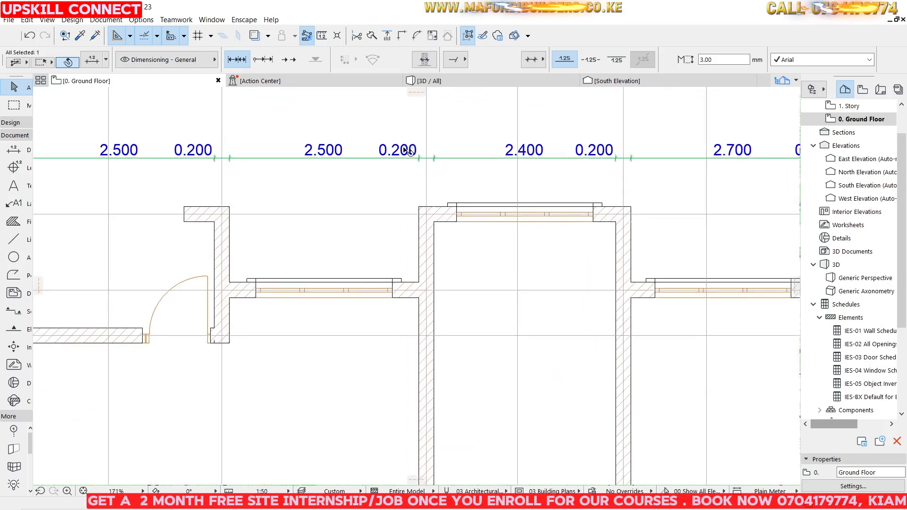
Switch the project's dimension standard to Plain Millimeter in the dimension preferences
scroll(404, 147, "down", 4)
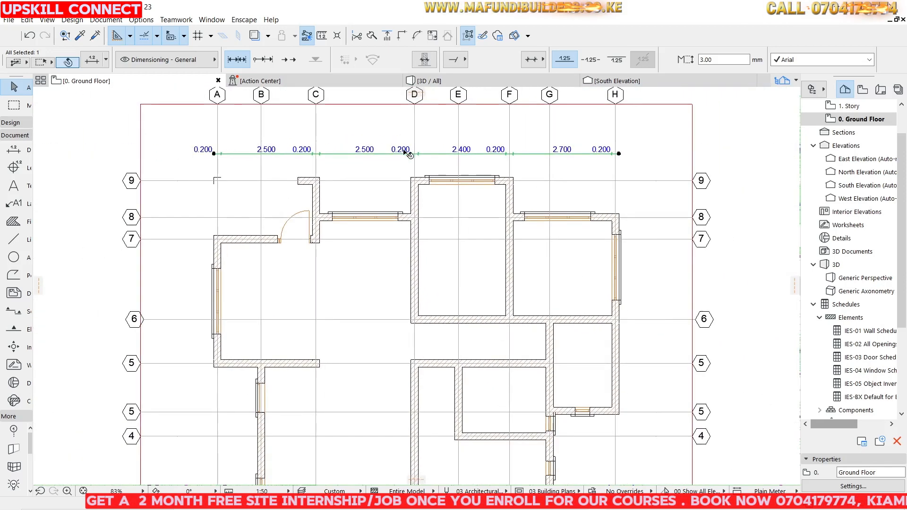
left_click(143, 20)
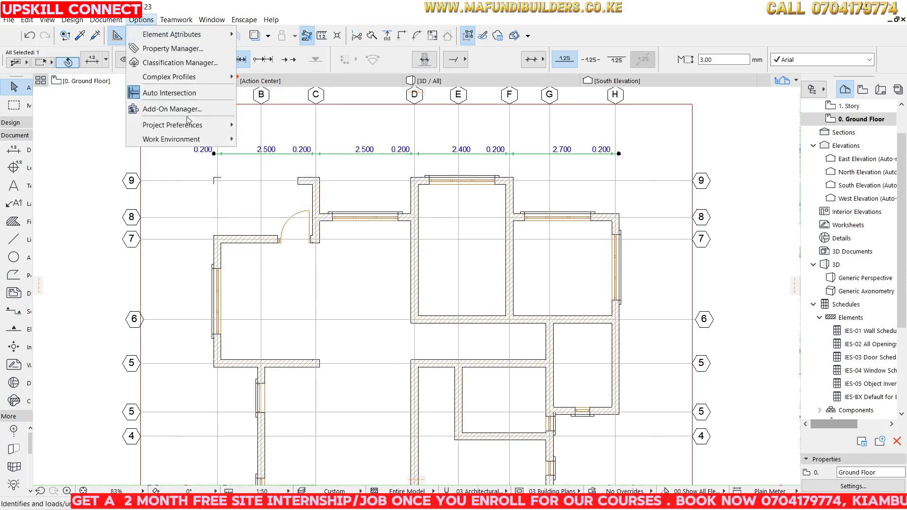
mouse_move(203, 126)
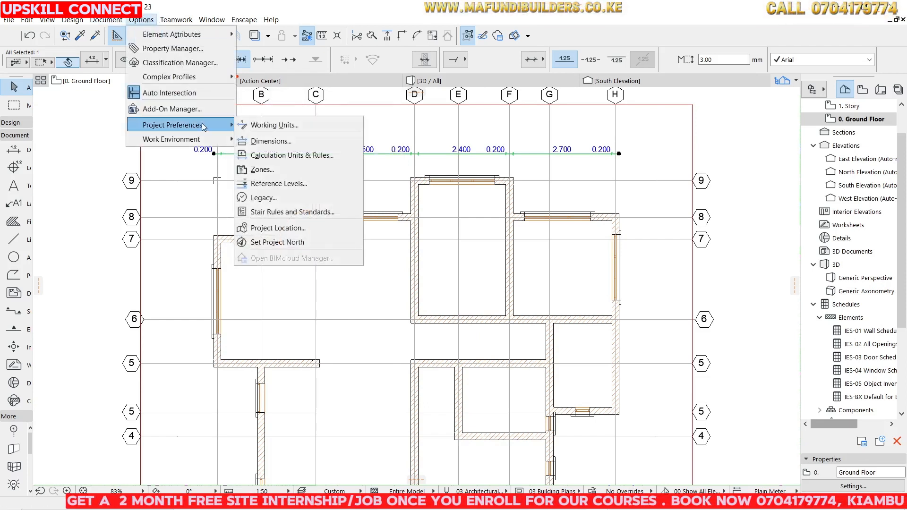
left_click(267, 140)
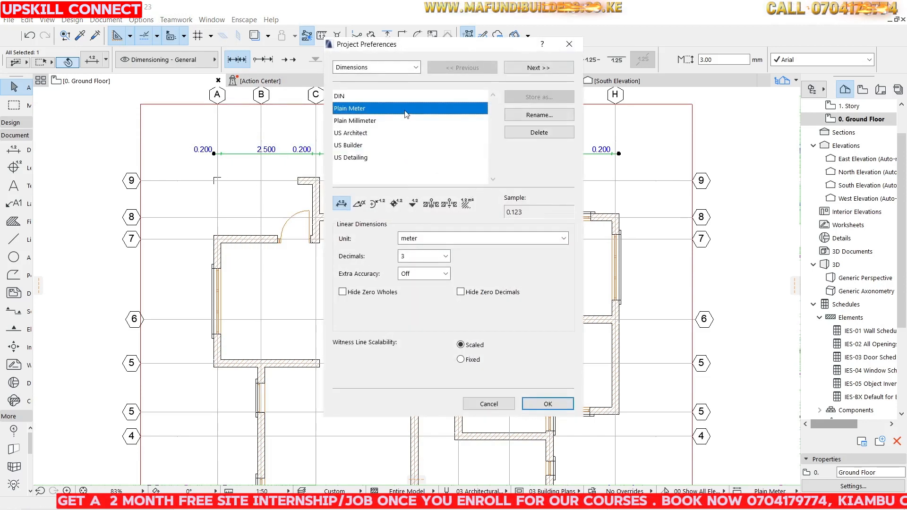
left_click(361, 121)
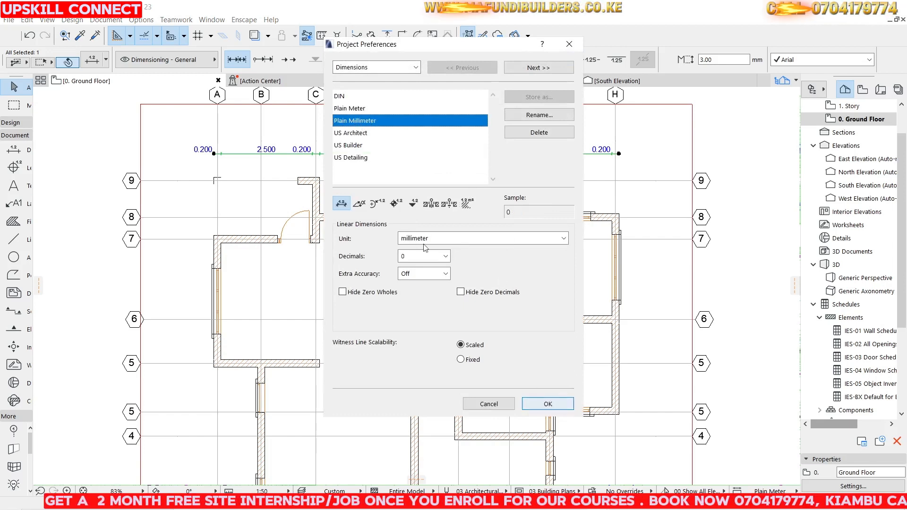
left_click(548, 404)
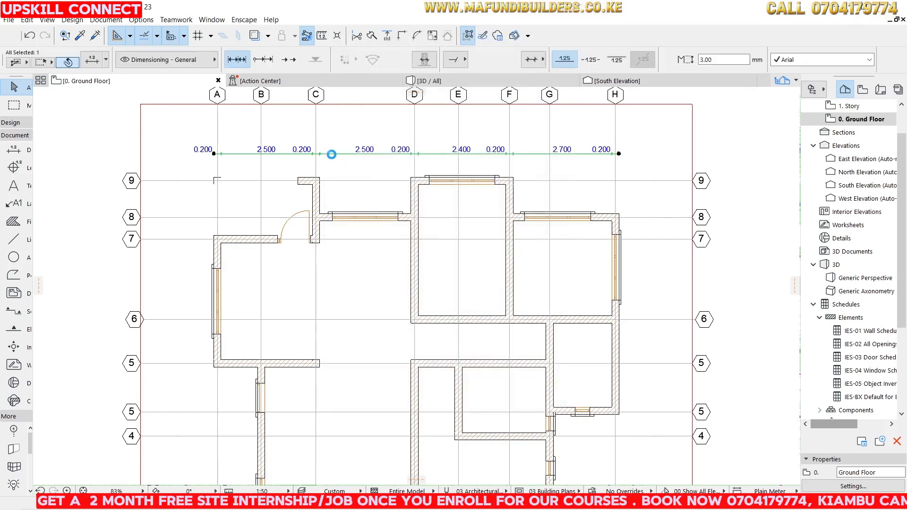
Inspect the dimension chain above the building for its units and text size
scroll(332, 157, "down", 3)
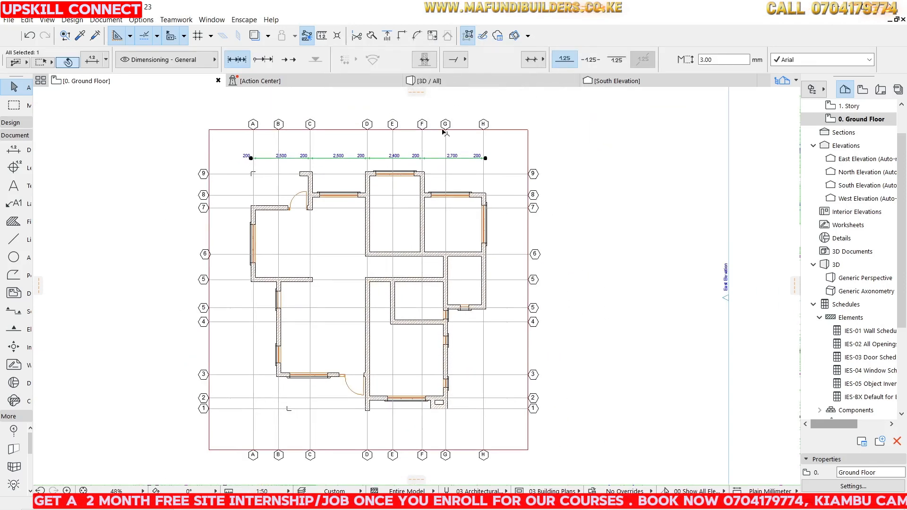
scroll(429, 195, "up", 5)
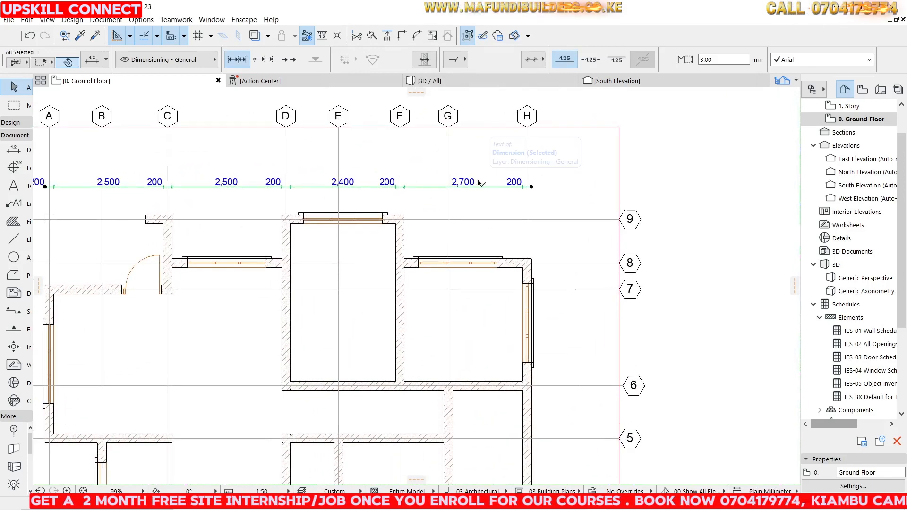
left_click_drag(724, 61, 649, 60)
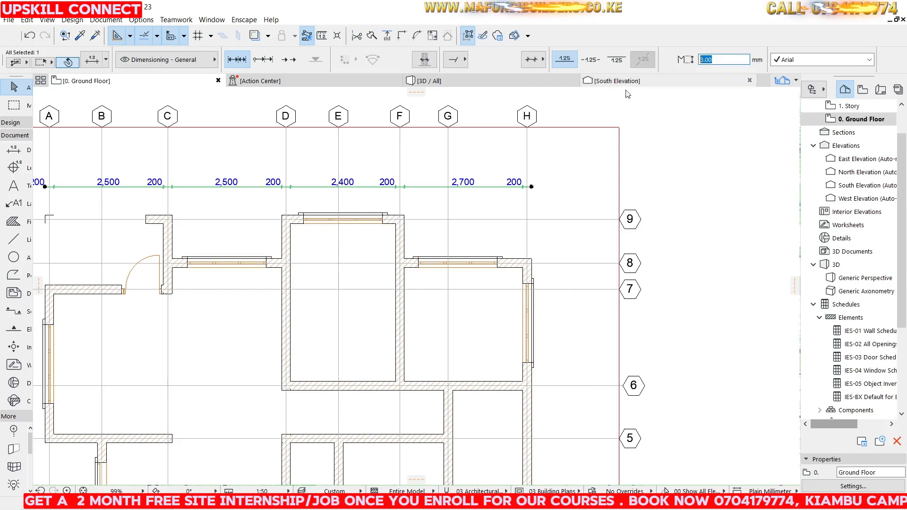
scroll(452, 182, "down", 5)
scroll(345, 168, "up", 1)
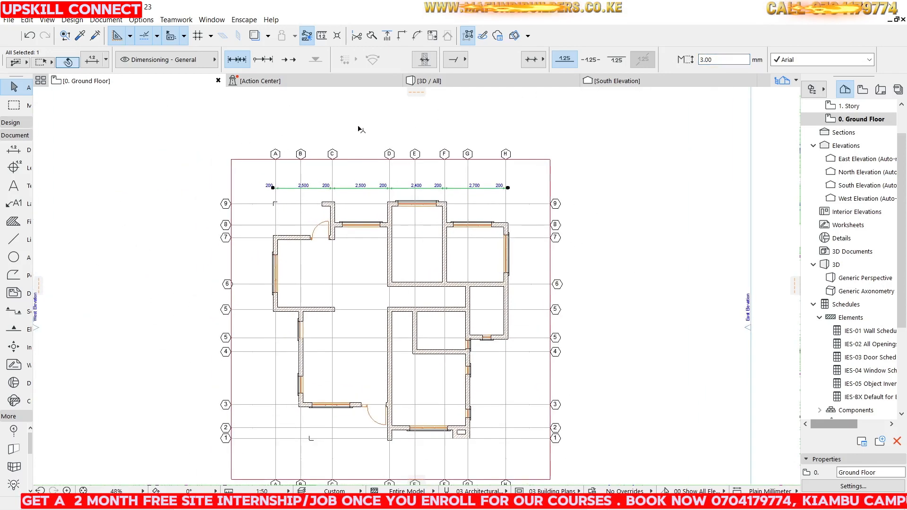
left_click(358, 127)
scroll(324, 195, "up", 3)
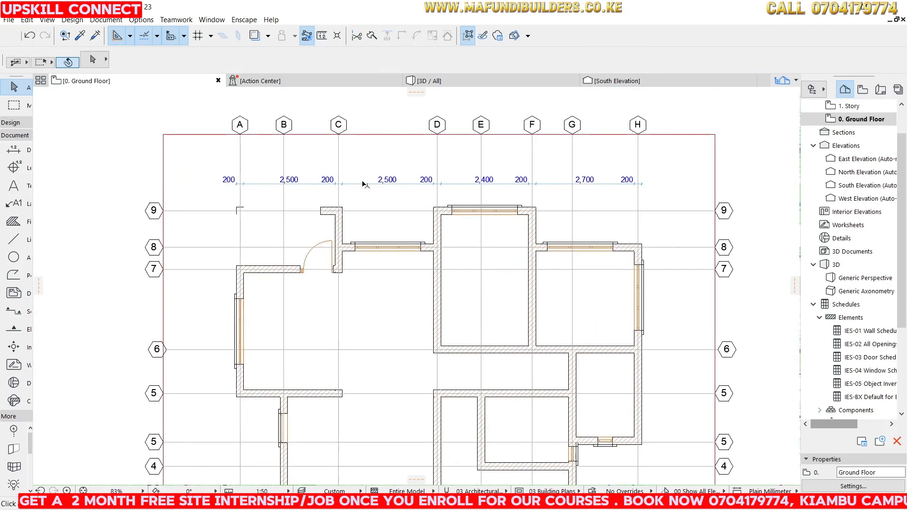
left_click(366, 184)
scroll(366, 185, "up", 6)
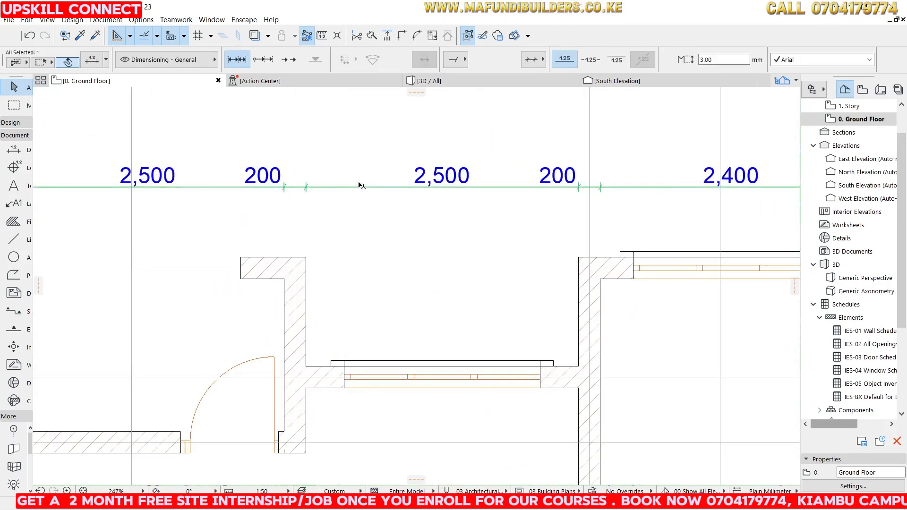
scroll(380, 174, "down", 4)
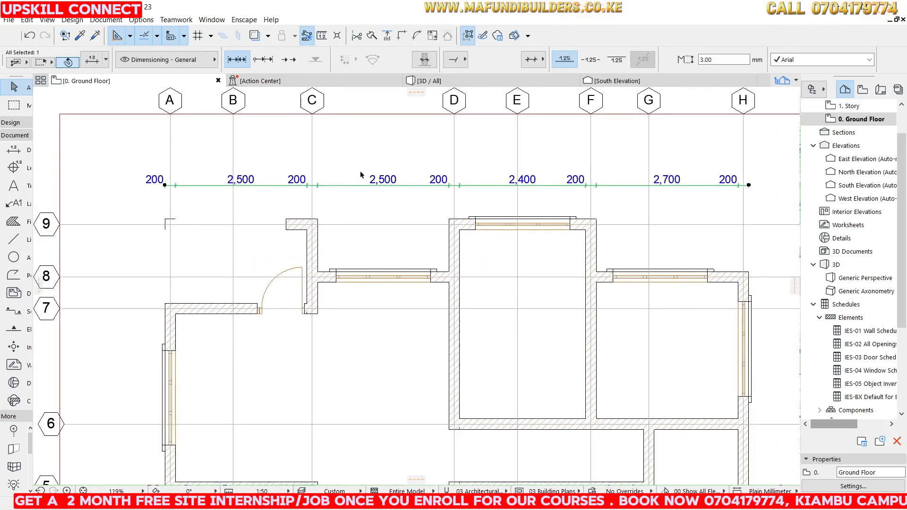
Set the text pen of the dimension chain above the building to black pen 1
left_click(216, 143)
left_click(334, 186)
right_click(337, 134)
left_click(378, 141)
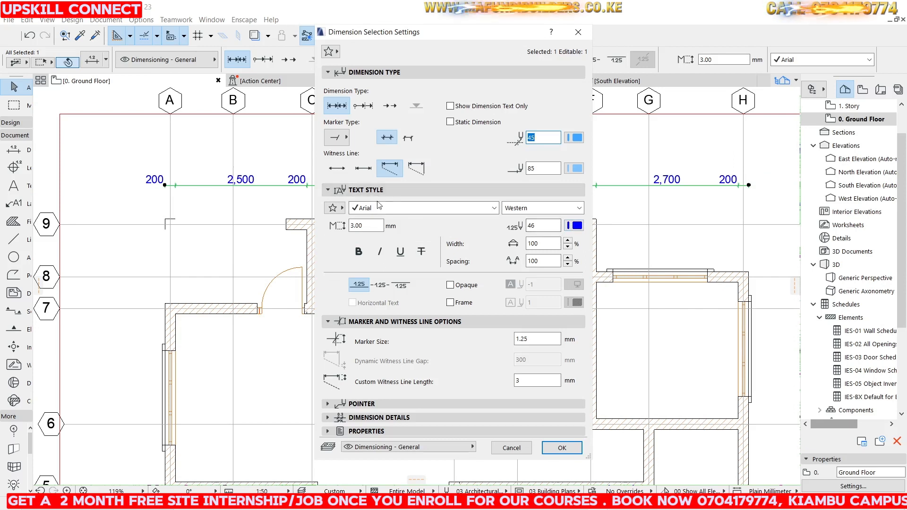
left_click(577, 226)
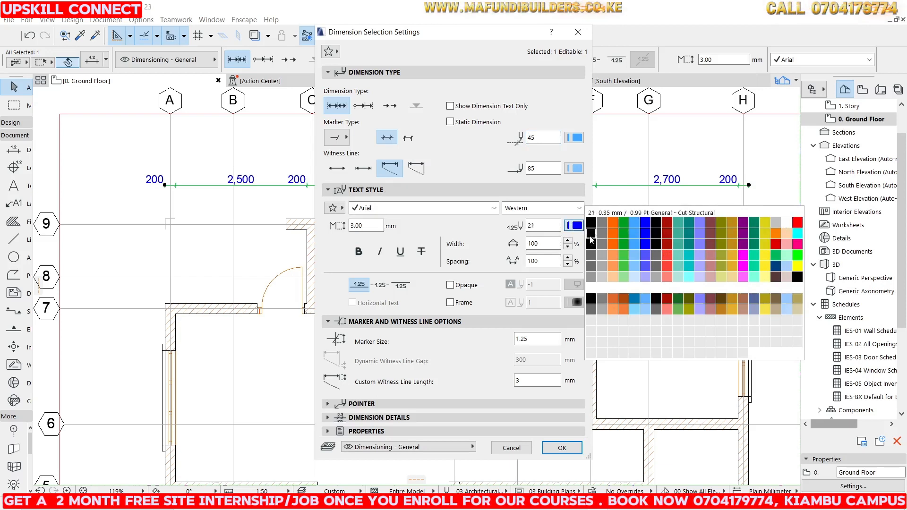
left_click(590, 222)
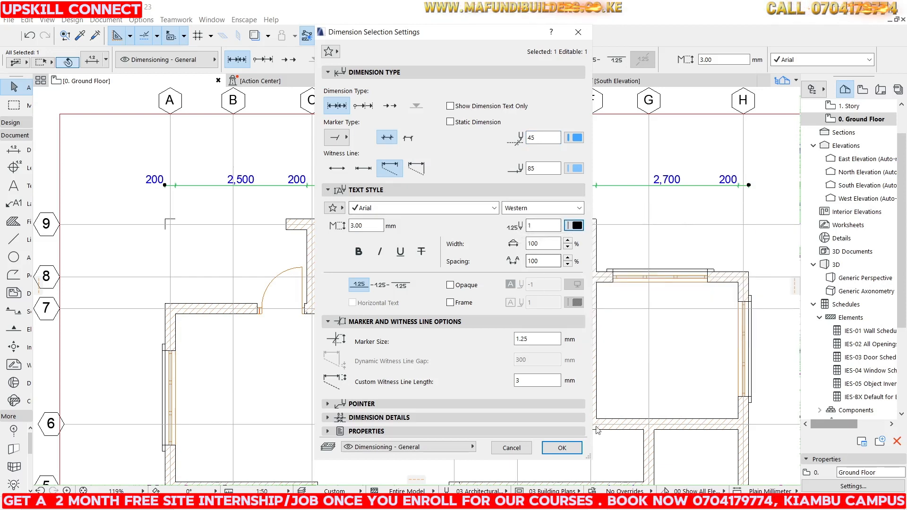
left_click(562, 448)
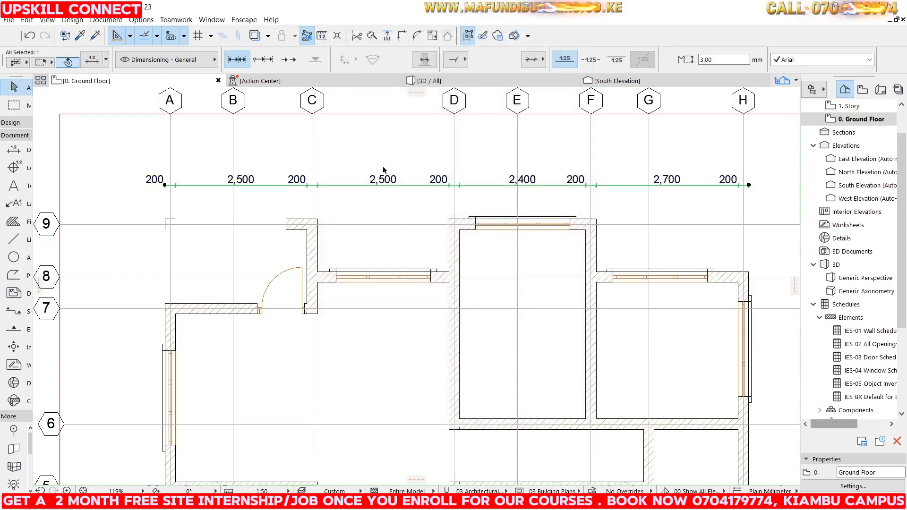
scroll(384, 170, "up", 6)
scroll(381, 173, "down", 4)
scroll(344, 182, "up", 5)
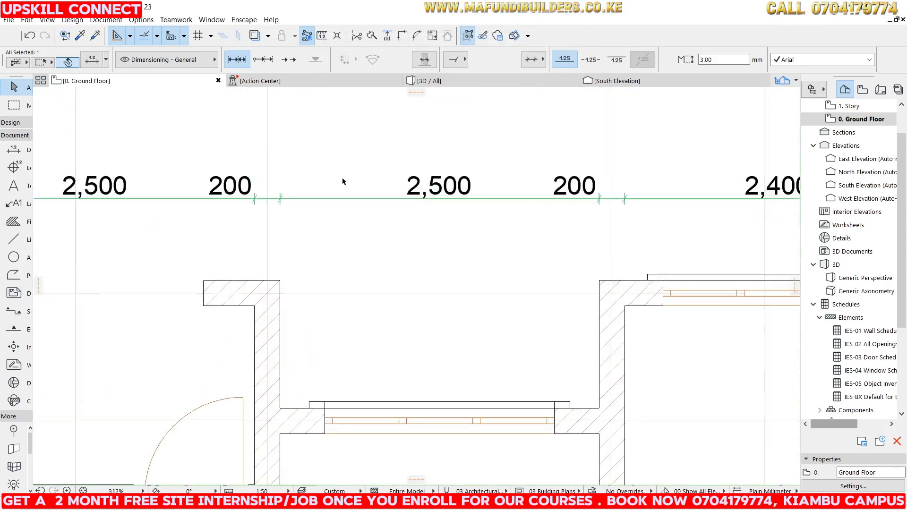
right_click(294, 199)
left_click(326, 151)
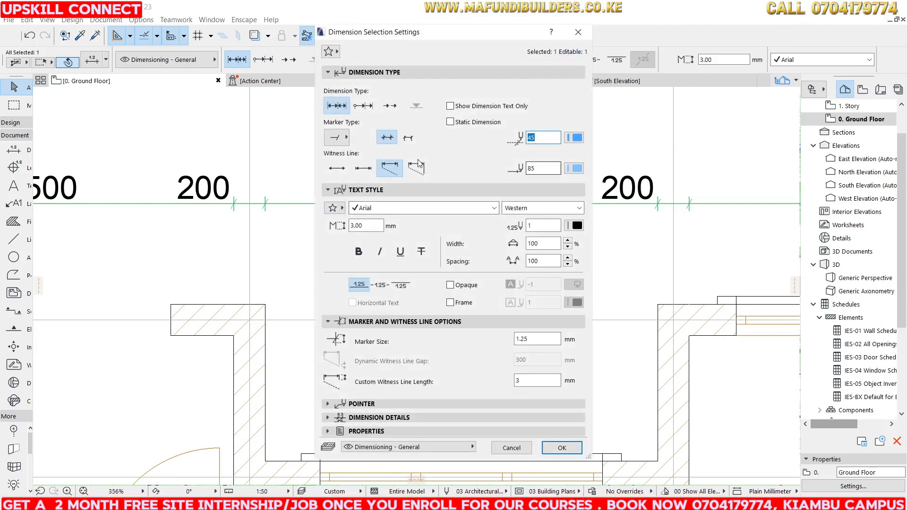
key("Escape")
key("Escape")
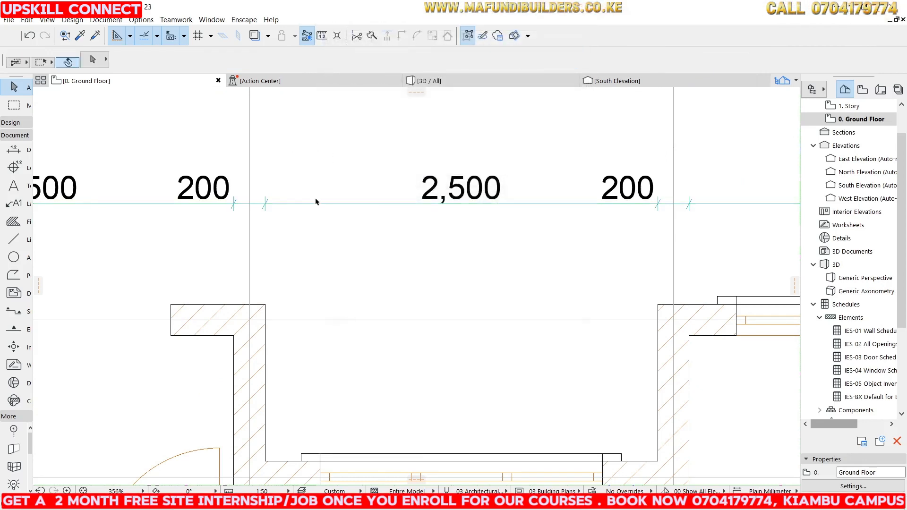
Reopen the dimension chain's selection settings and set its line pen to black pen 1
left_click(336, 203)
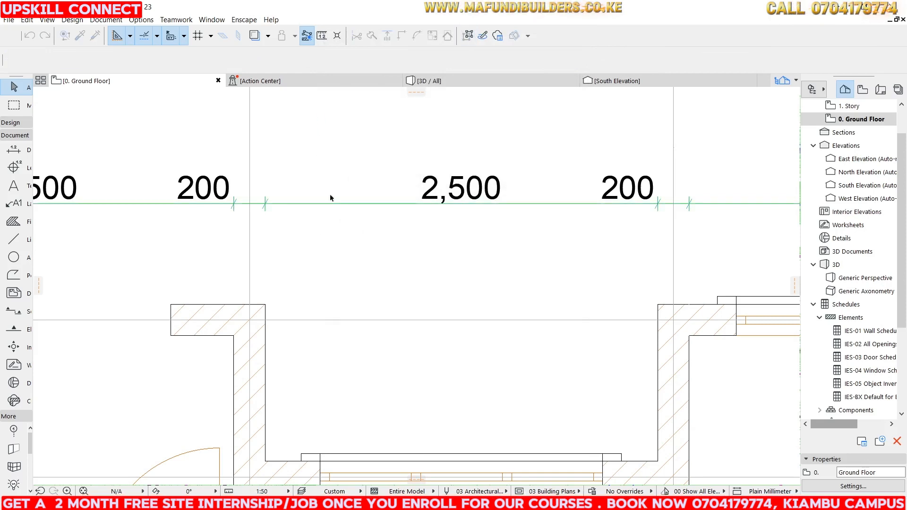
right_click(322, 186)
left_click(363, 191)
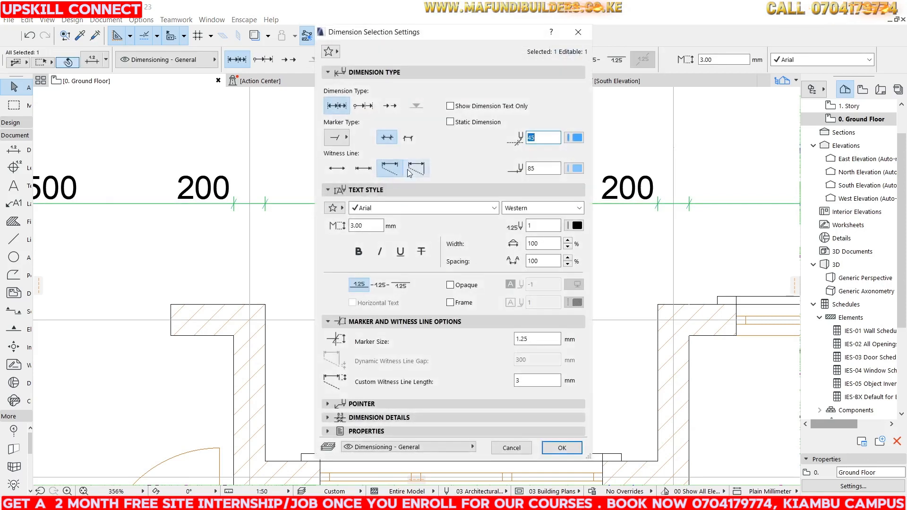
left_click(576, 168)
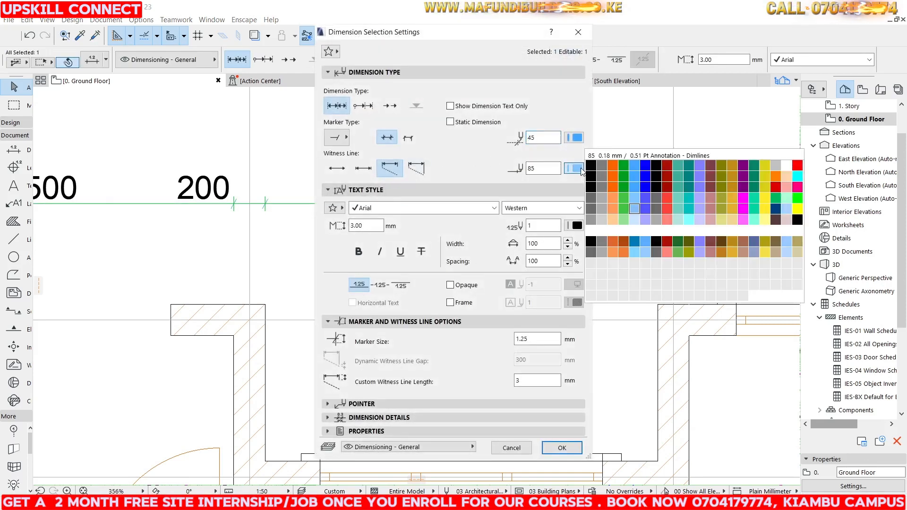
left_click(591, 176)
left_click(576, 169)
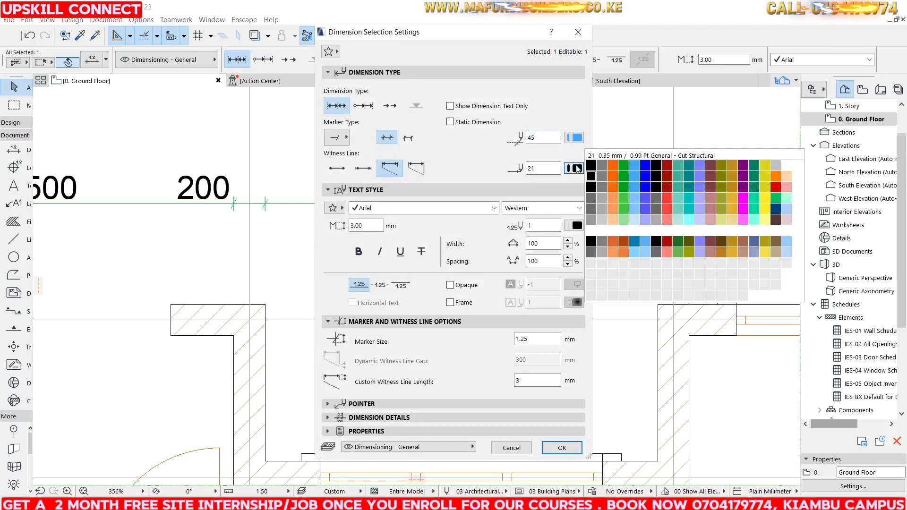
left_click(591, 165)
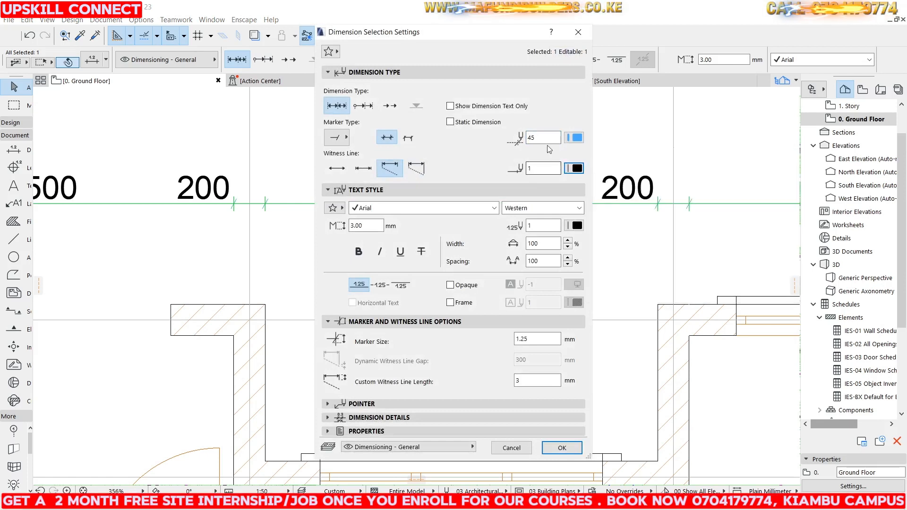
Set the dimension chain's marker pen to red pen 20 and apply the settings
left_click(576, 139)
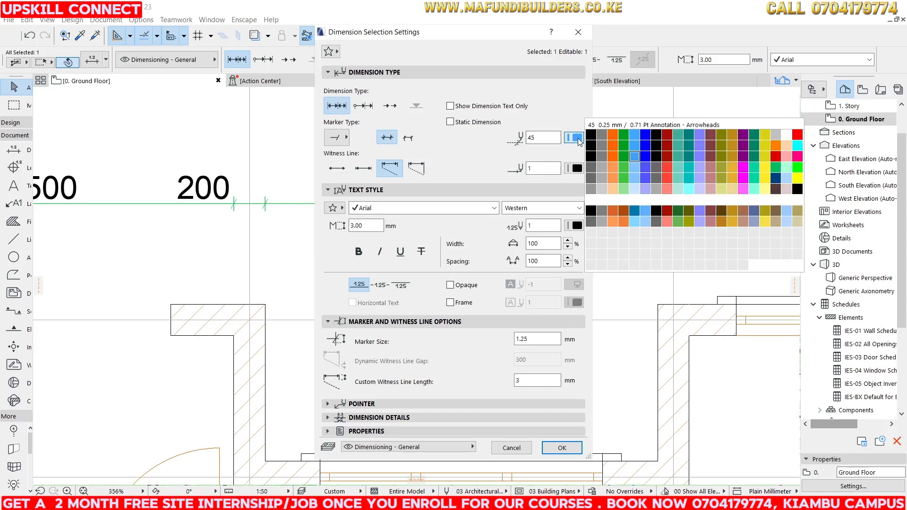
left_click(589, 162)
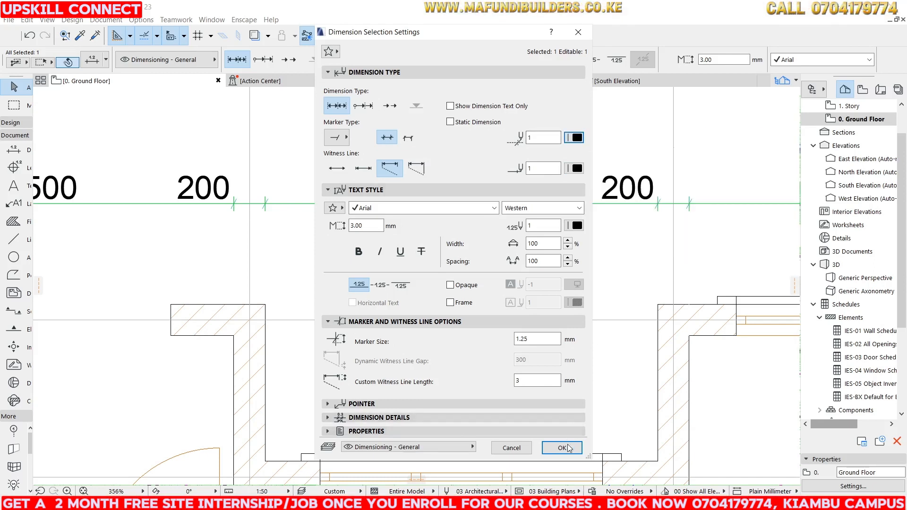
left_click(575, 138)
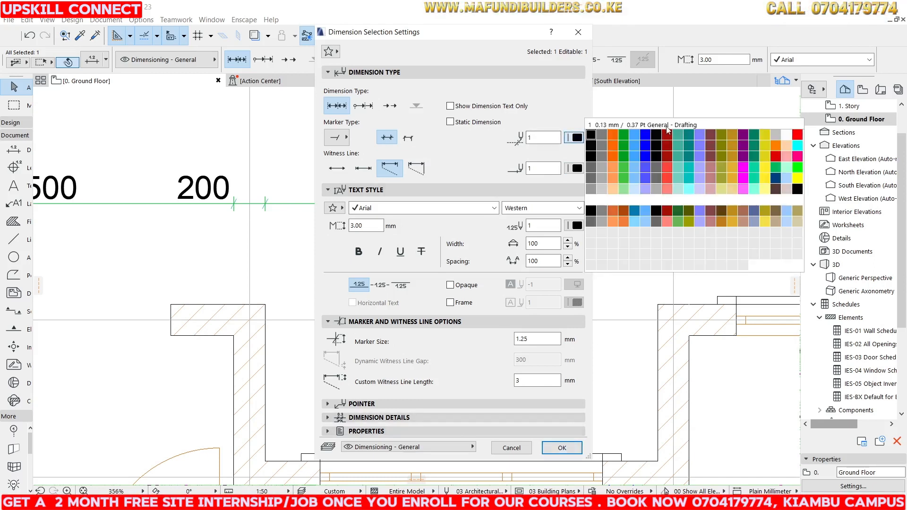
left_click(797, 134)
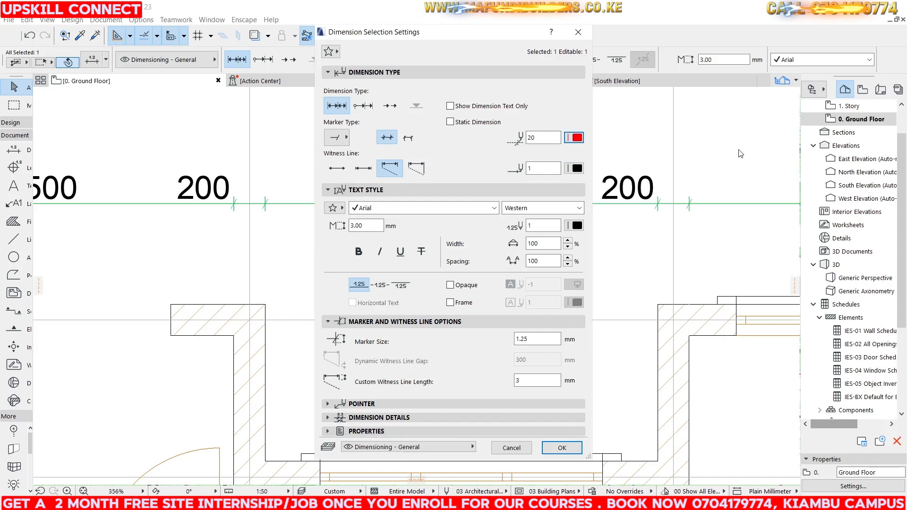
left_click(562, 447)
Examine the recoloured lines, markers and text of the dimension chain above the building
left_click(370, 136)
scroll(370, 135, "down", 6)
scroll(268, 137, "down", 1)
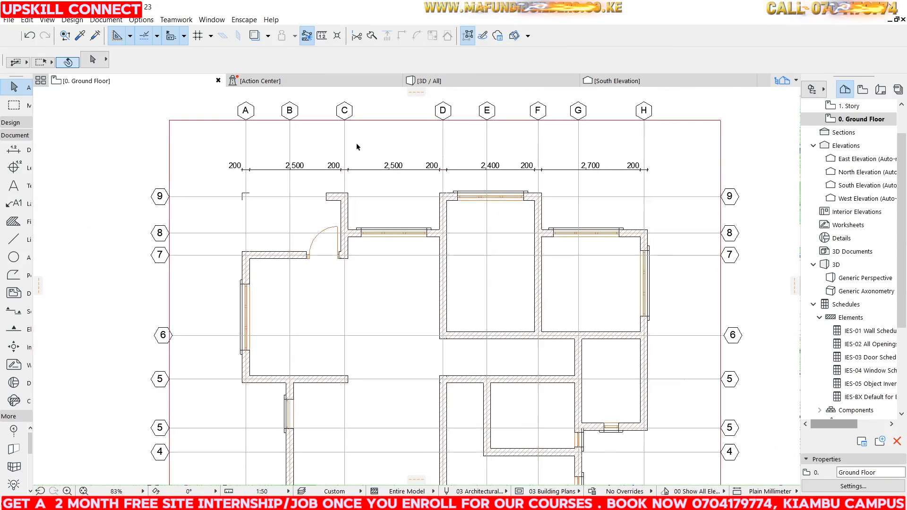
scroll(369, 145, "up", 3)
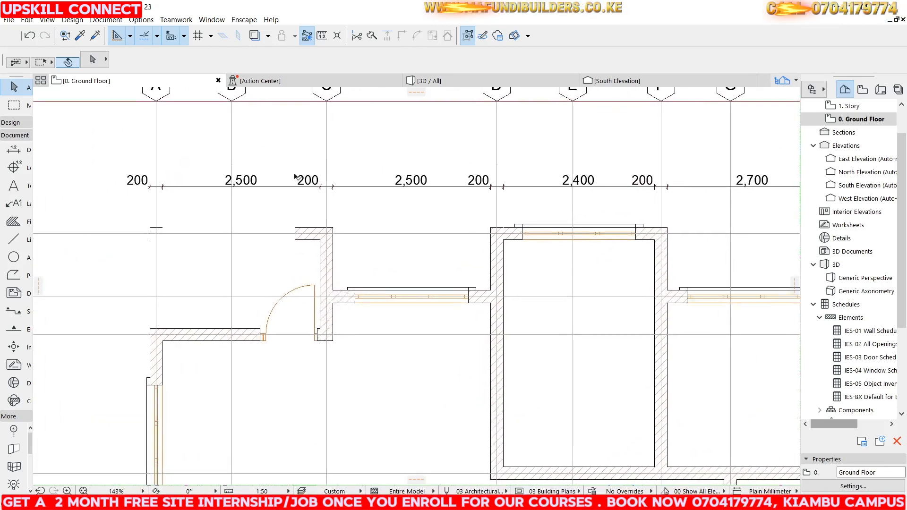
scroll(356, 173, "down", 2)
scroll(329, 185, "up", 2)
left_click(318, 191)
scroll(276, 189, "up", 4)
left_click(274, 189)
scroll(273, 196, "down", 1)
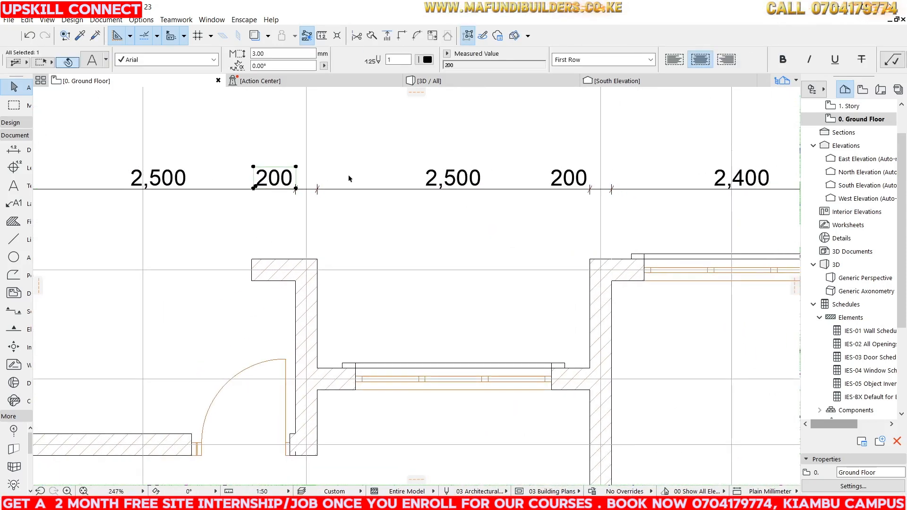
key("Escape")
Move the dimension chain straight down, closer to the wall at grid 9
scroll(242, 185, "up", 1)
left_click_drag(253, 233, 222, 189)
left_click(239, 190)
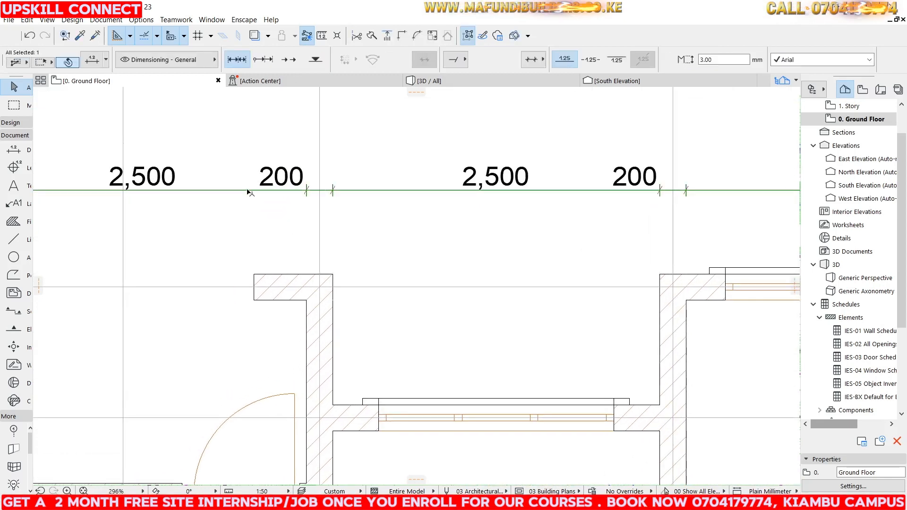
left_click(254, 274)
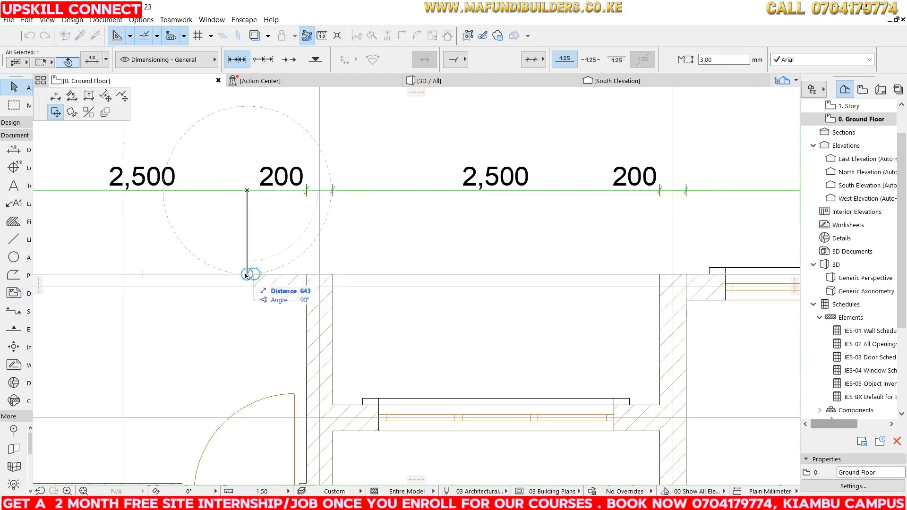
left_click(247, 275)
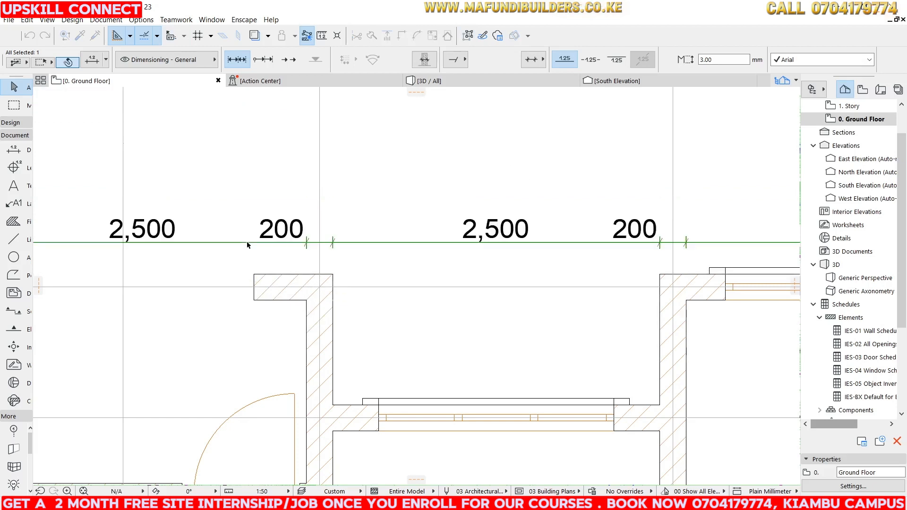
Align the dimension chain with the outer wall face at grid 9 and offset it straight up by 400 mm
scroll(295, 246, "up", 4)
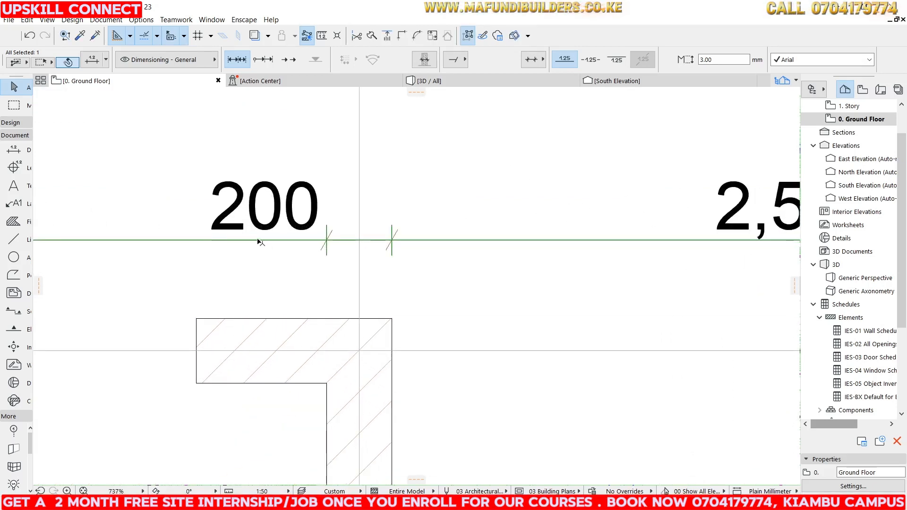
left_click(258, 242)
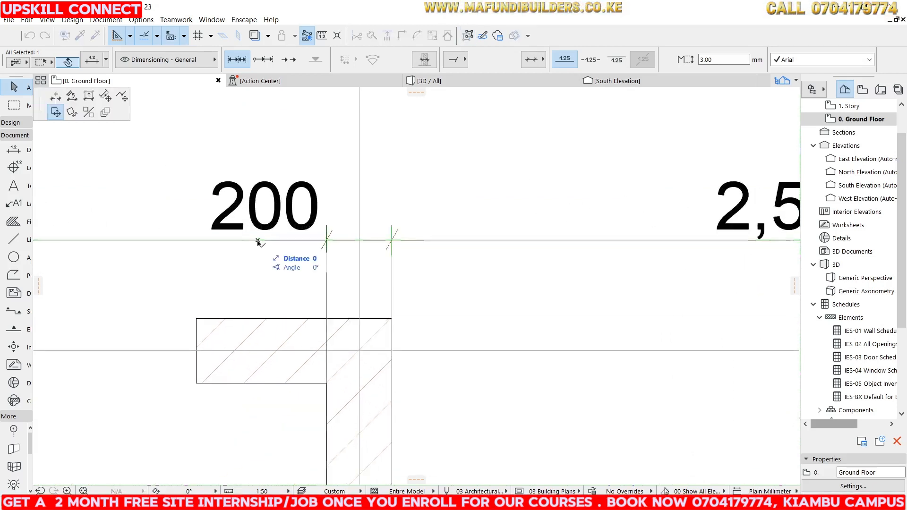
left_click(257, 320)
left_click(257, 318)
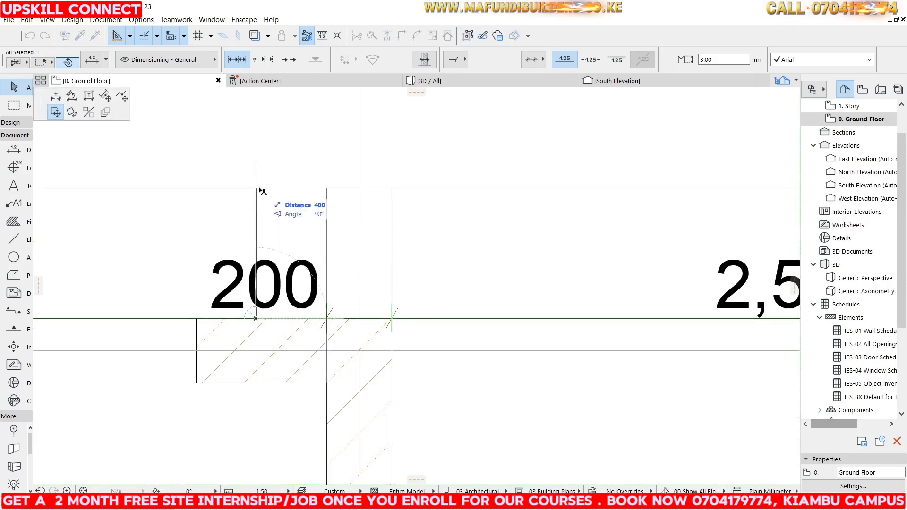
left_click(259, 188)
scroll(259, 188, "down", 5)
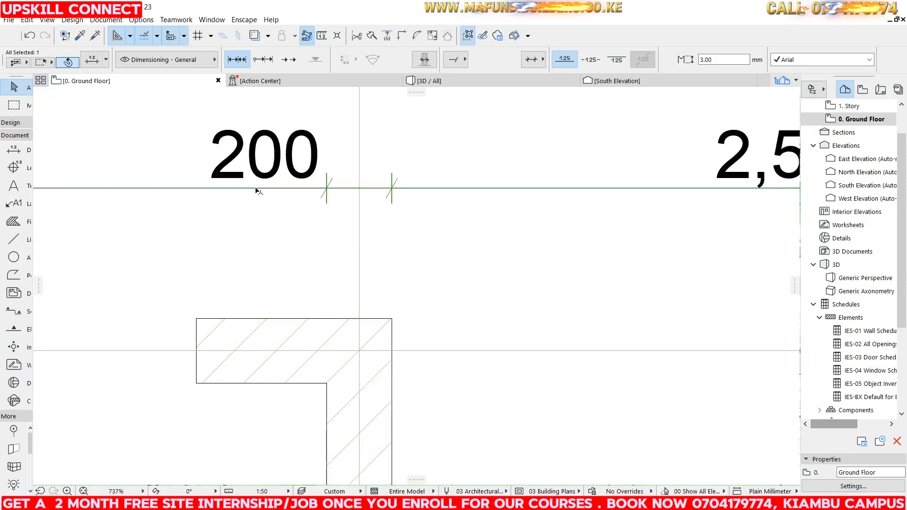
scroll(309, 204, "down", 6)
key("Escape")
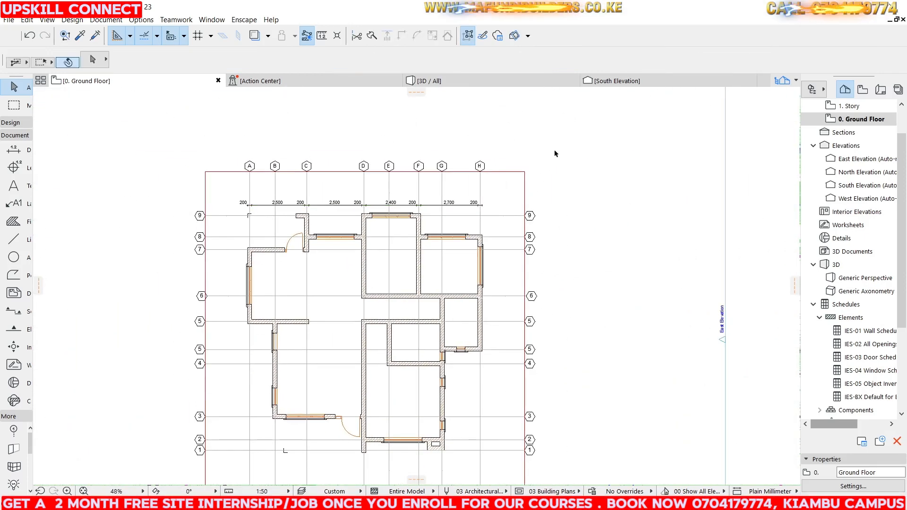
scroll(392, 201, "up", 6)
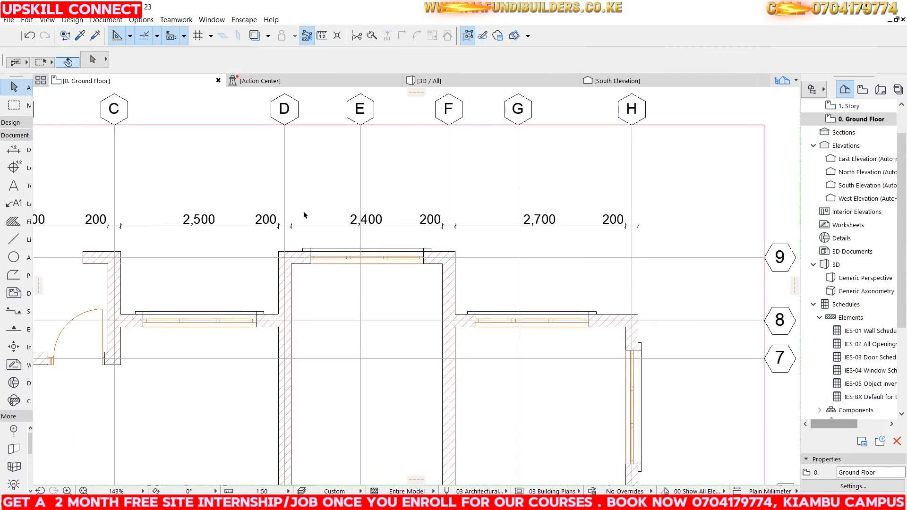
left_click(224, 226, "alt")
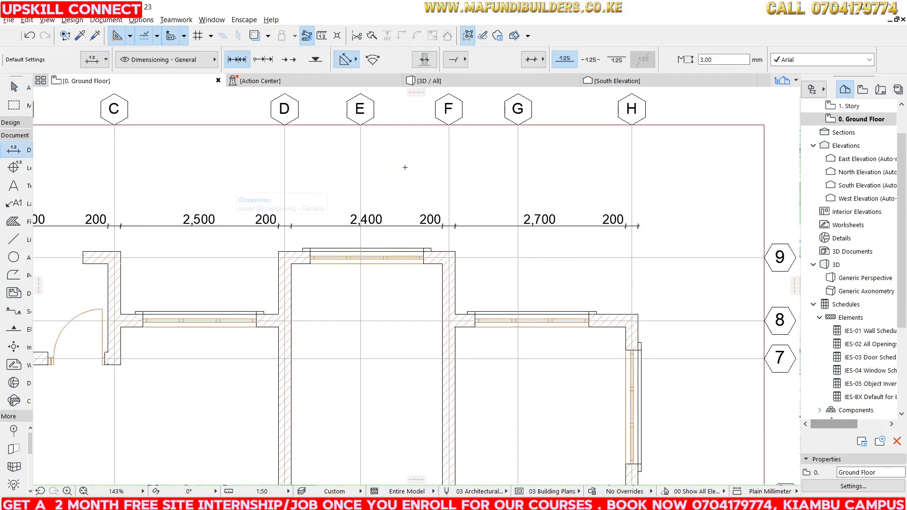
scroll(411, 170, "down", 1)
key("Escape")
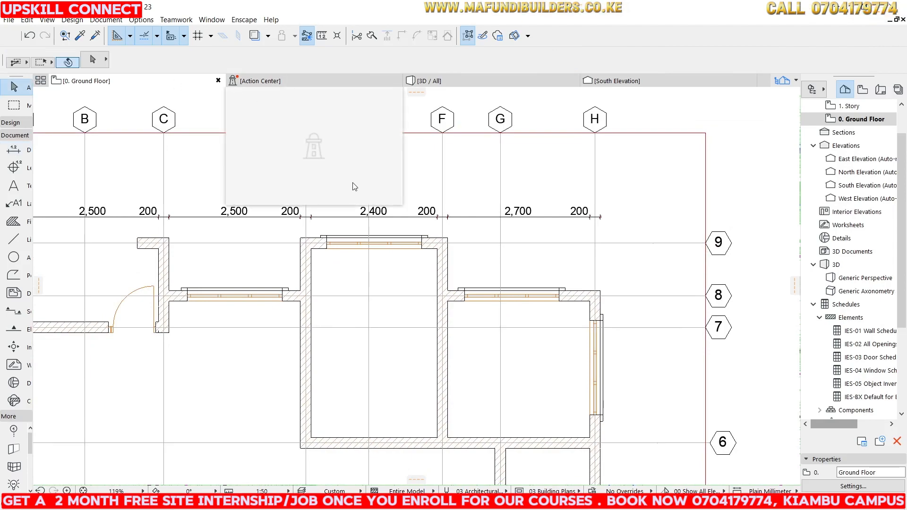
scroll(704, 214, "down", 4)
scroll(453, 205, "up", 2)
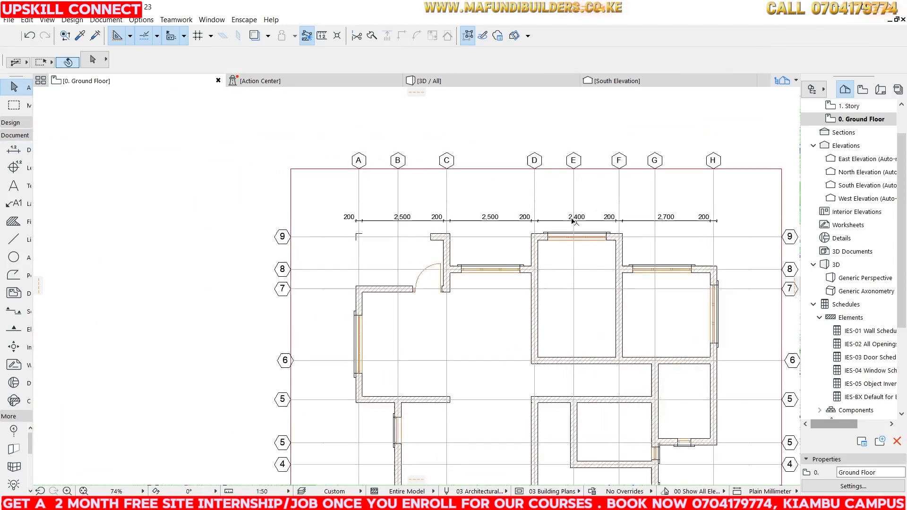
scroll(506, 228, "down", 2)
scroll(506, 228, "up", 2)
scroll(690, 197, "down", 2)
scroll(427, 206, "up", 2)
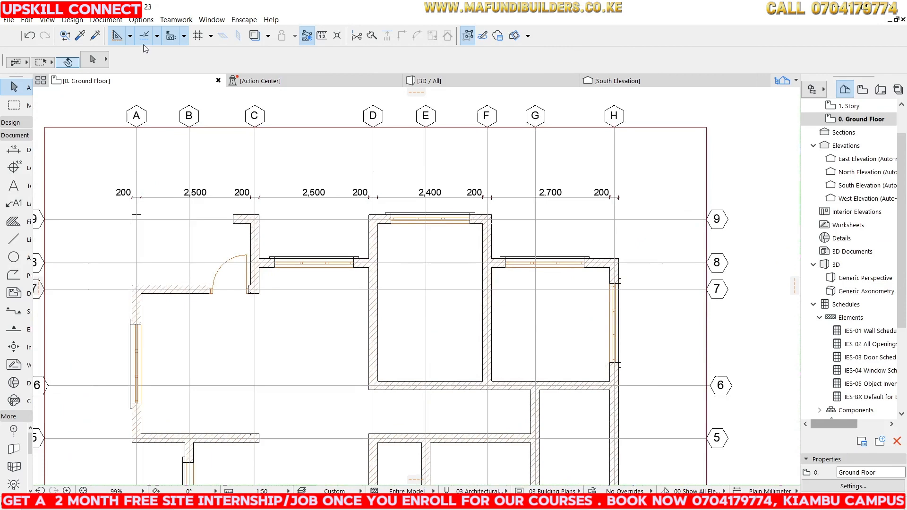
left_click(81, 39)
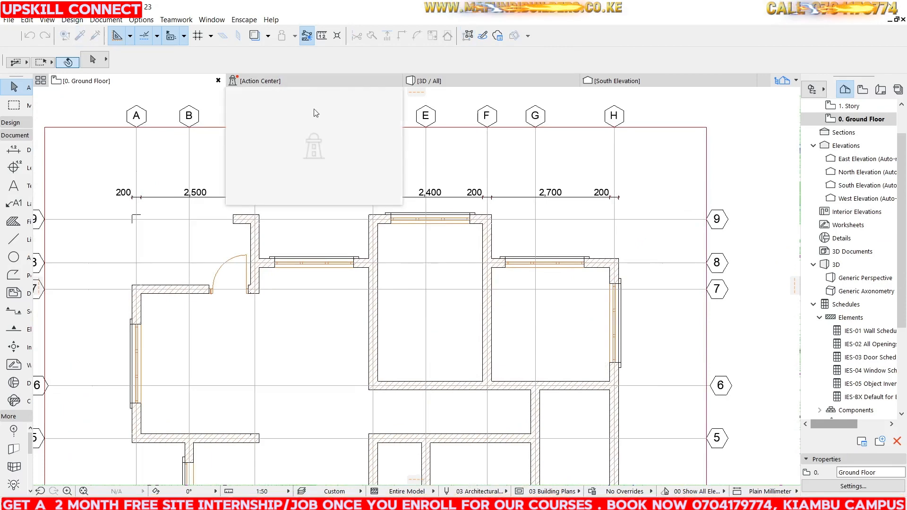
scroll(167, 186, "up", 3)
left_click(169, 206)
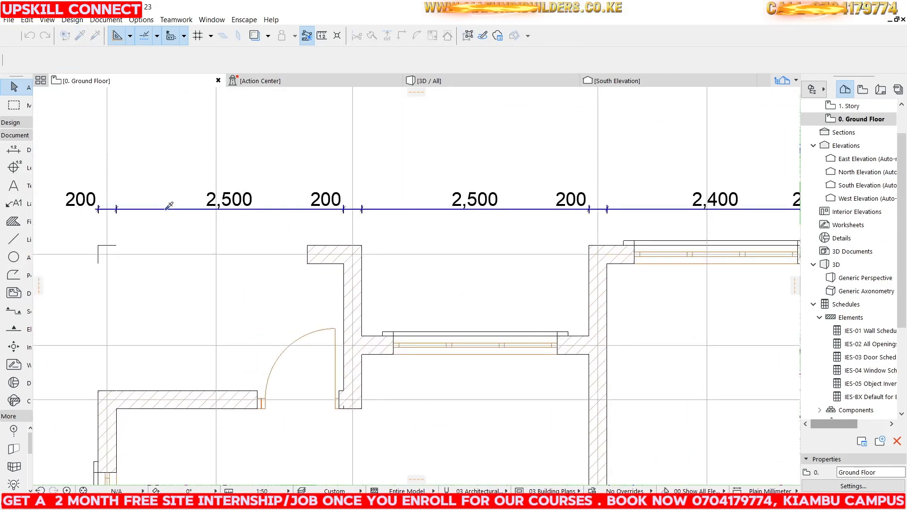
scroll(314, 198, "down", 6)
scroll(248, 210, "up", 3)
scroll(249, 194, "down", 3)
scroll(338, 248, "up", 3)
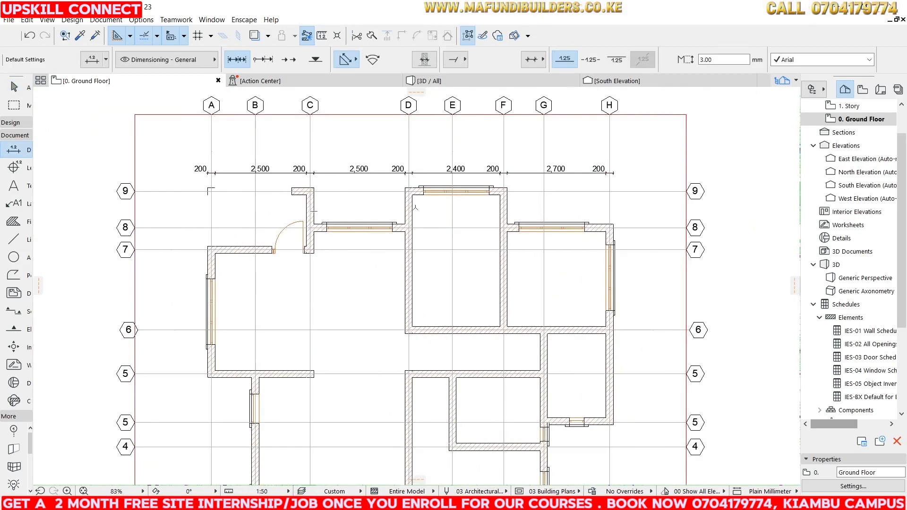
scroll(397, 207, "down", 3)
scroll(493, 196, "up", 4)
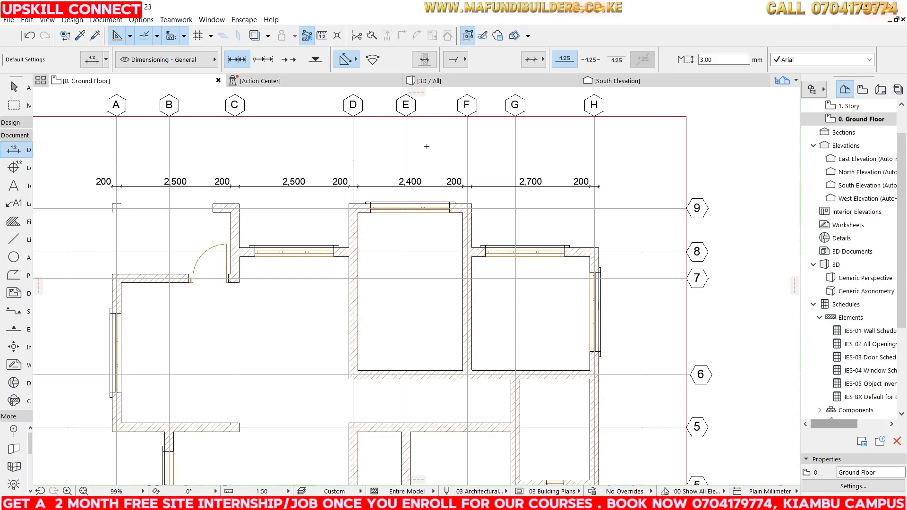
key("Escape")
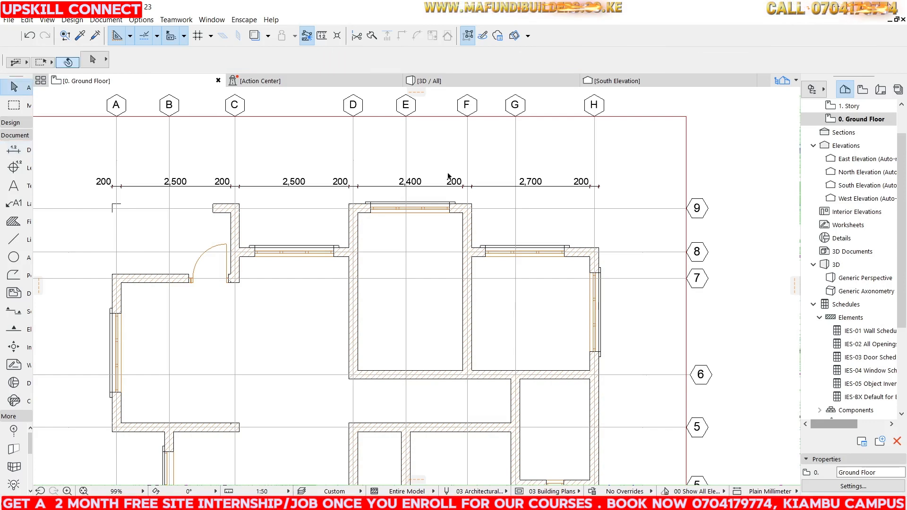
Move the wall dimension chain straight up by another 400 mm, away from the wall at grid 9
scroll(476, 191, "up", 3)
scroll(475, 190, "up", 1)
left_click(495, 186)
left_click(495, 185)
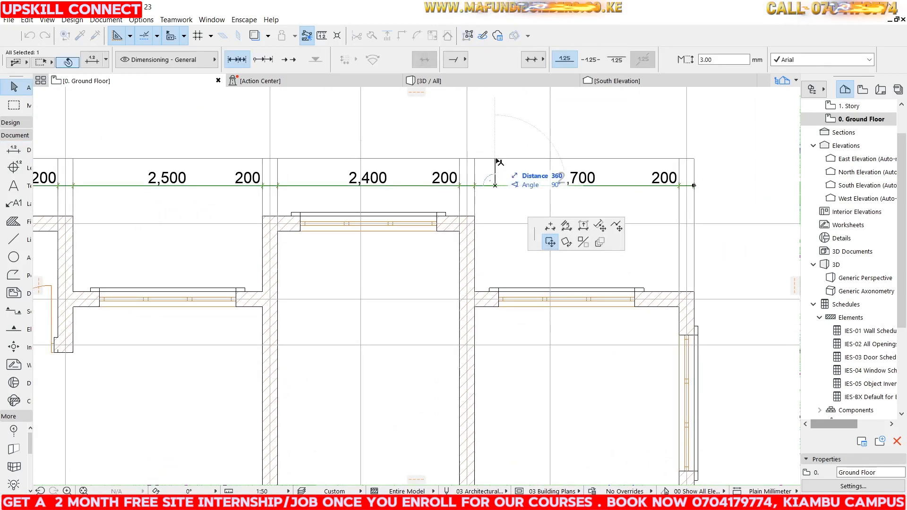
type("4")
key("Return")
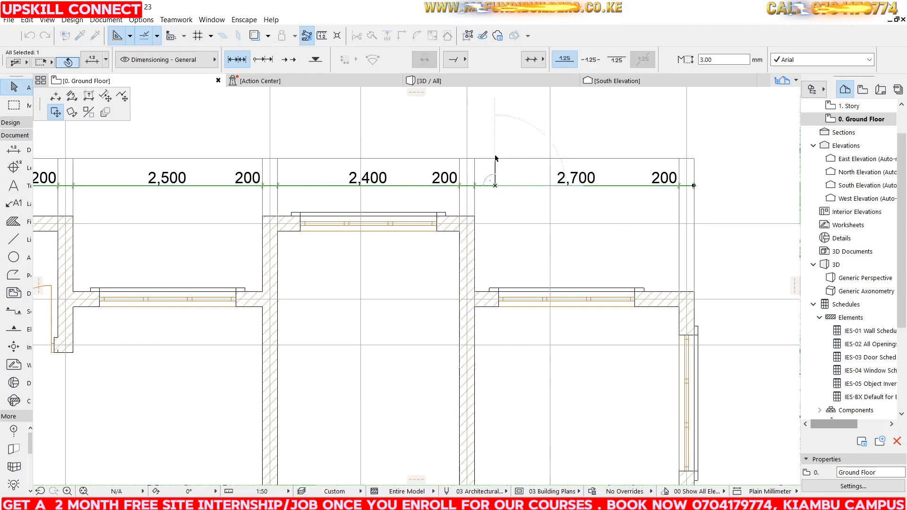
key("Escape")
scroll(527, 164, "down", 1)
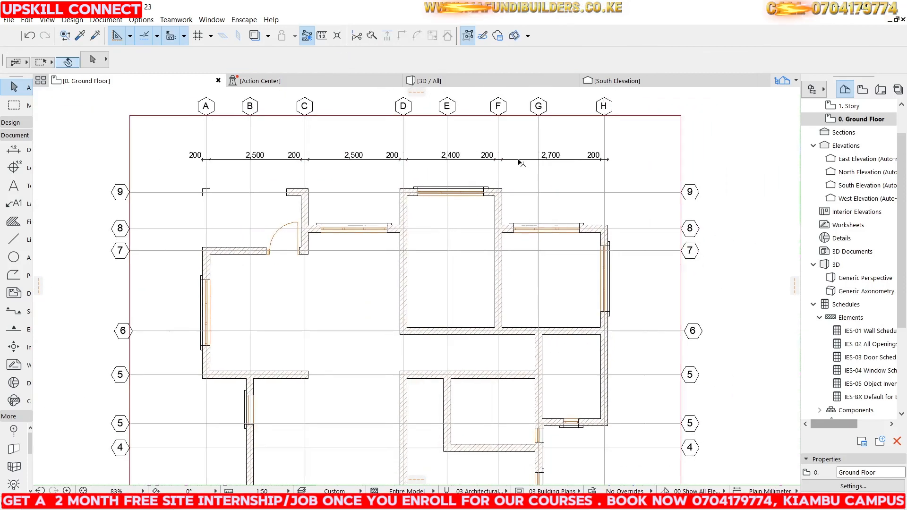
Pick up the existing chain's dimension settings and mark nodes at the outer corner at grid H and both ends of the window between grids F and H
left_click(520, 159, "alt")
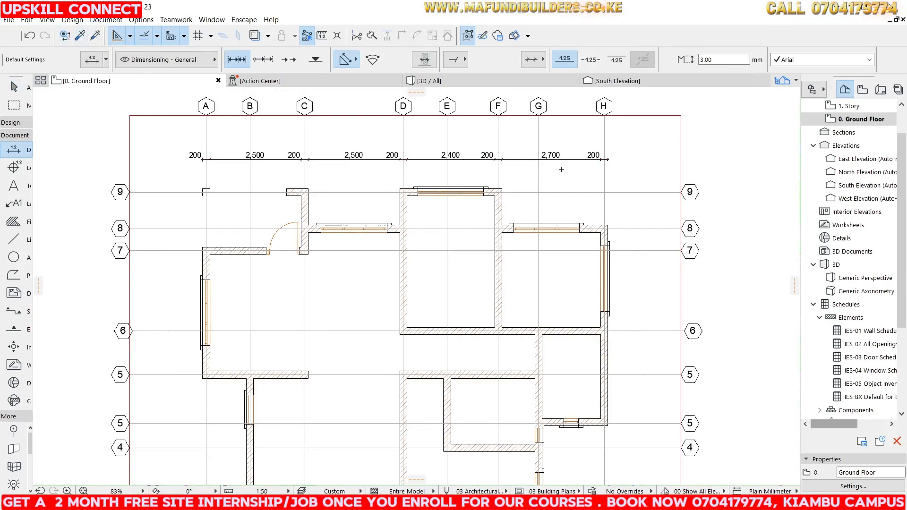
scroll(606, 208, "up", 5)
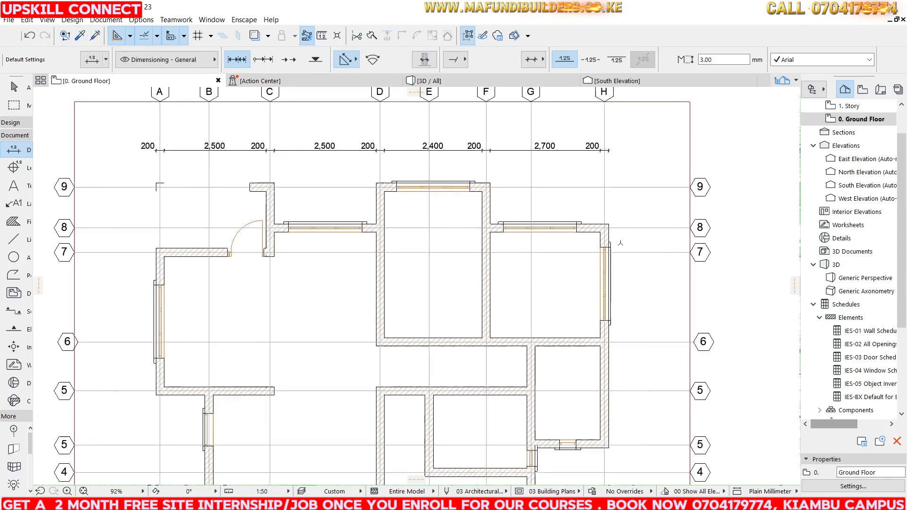
left_click(597, 201)
scroll(510, 197, "down", 2)
scroll(510, 198, "up", 3)
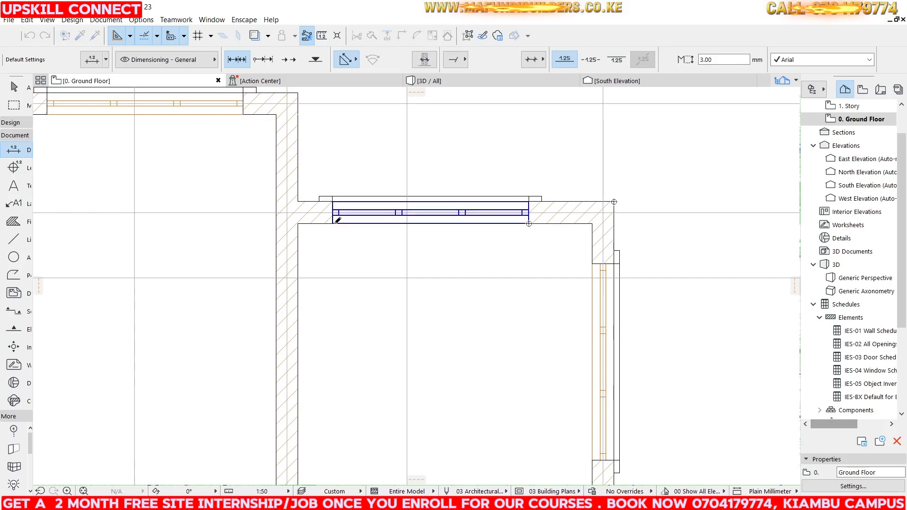
scroll(330, 203, "down", 3)
scroll(318, 167, "up", 3)
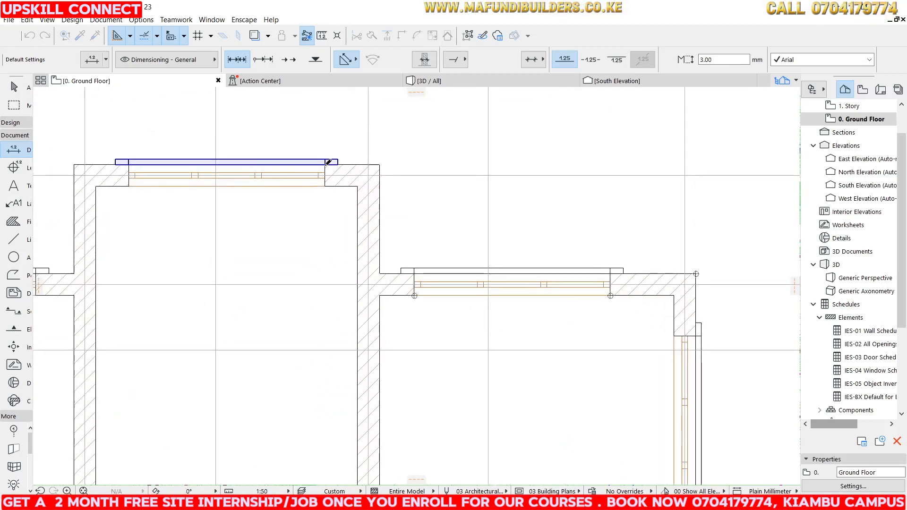
Add dimension nodes at both ends of the window between grids D and F and the window between grids C and D
scroll(586, 192, "down", 3)
scroll(291, 149, "up", 3)
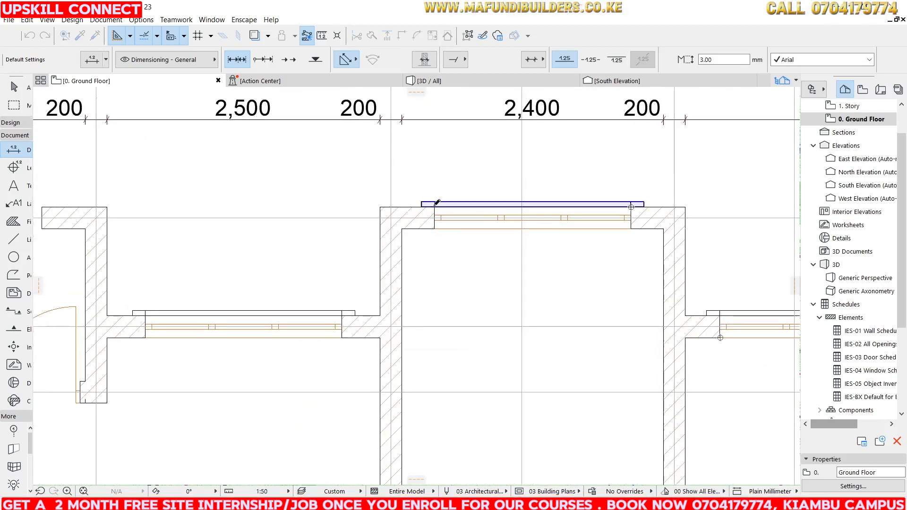
scroll(399, 200, "down", 2)
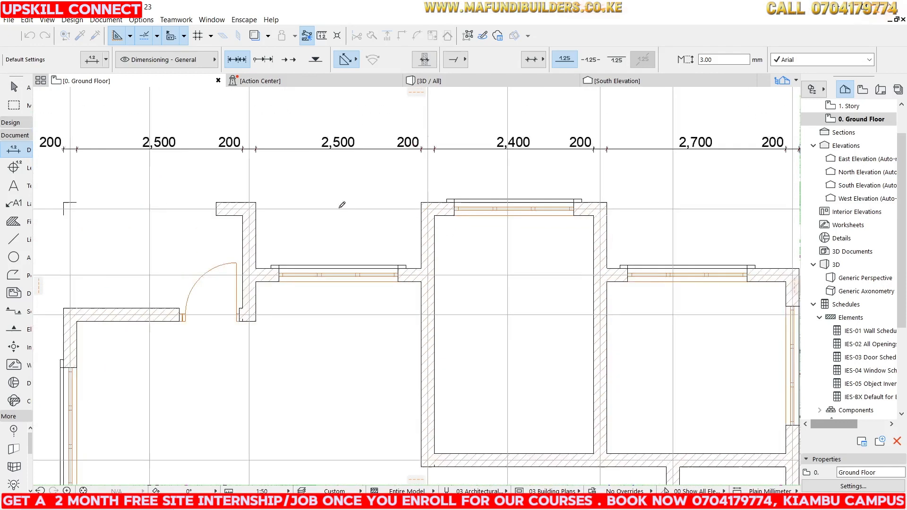
scroll(293, 219, "up", 4)
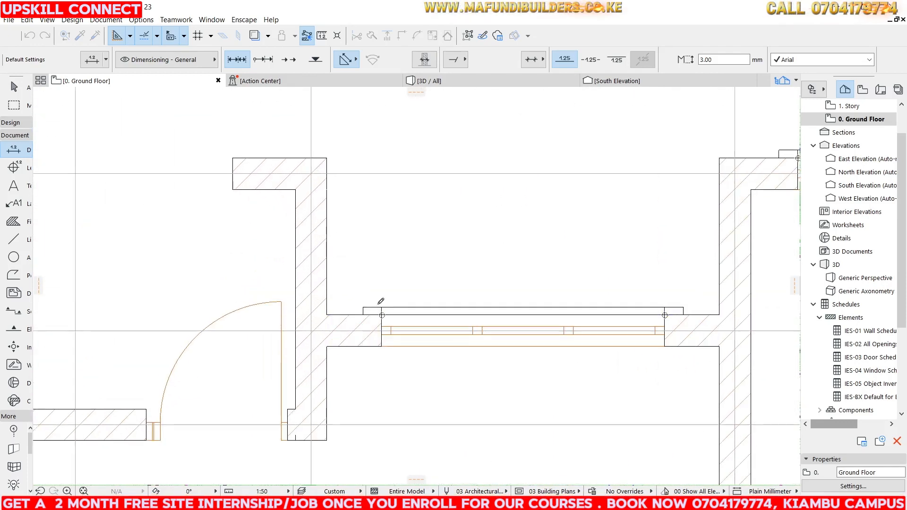
Add dimension nodes at both outer ends of the short wall by grid C and at the corner by grid A
left_click(233, 158)
scroll(411, 162, "down", 3)
scroll(300, 141, "up", 3)
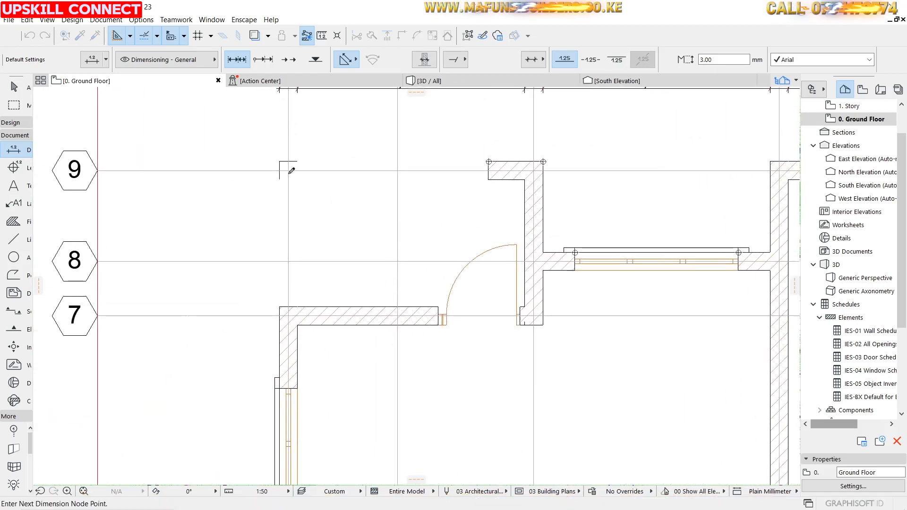
Finish the node selection and place the openings dimension chain horizontally above the grid markers A to H
scroll(341, 153, "down", 5)
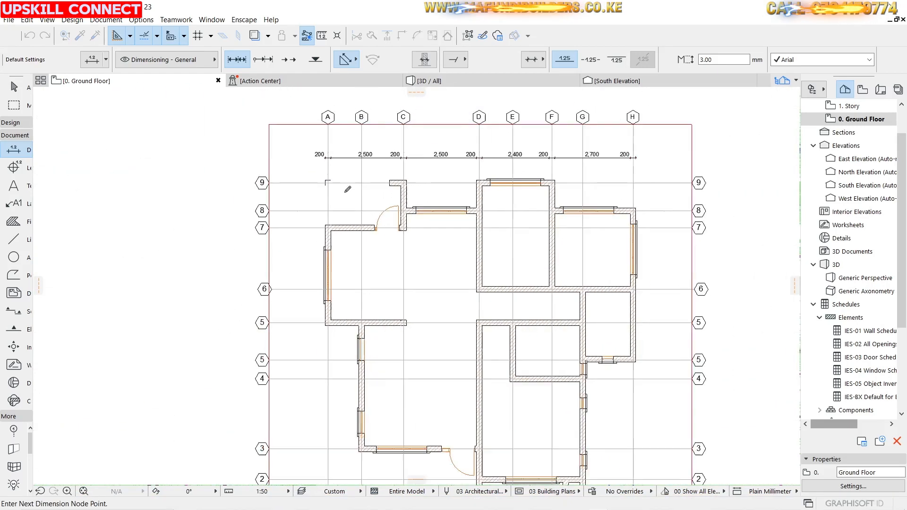
right_click(297, 158)
left_click(326, 228)
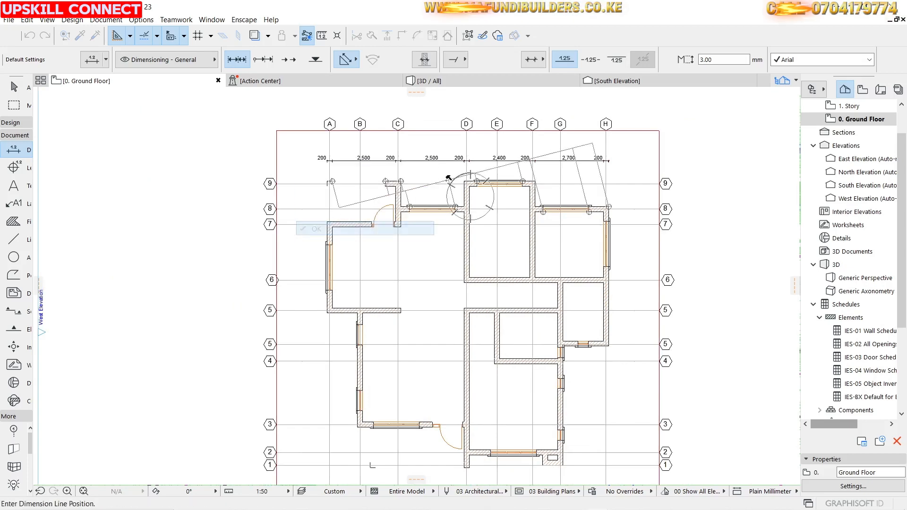
scroll(477, 165, "down", 3)
scroll(477, 164, "up", 3)
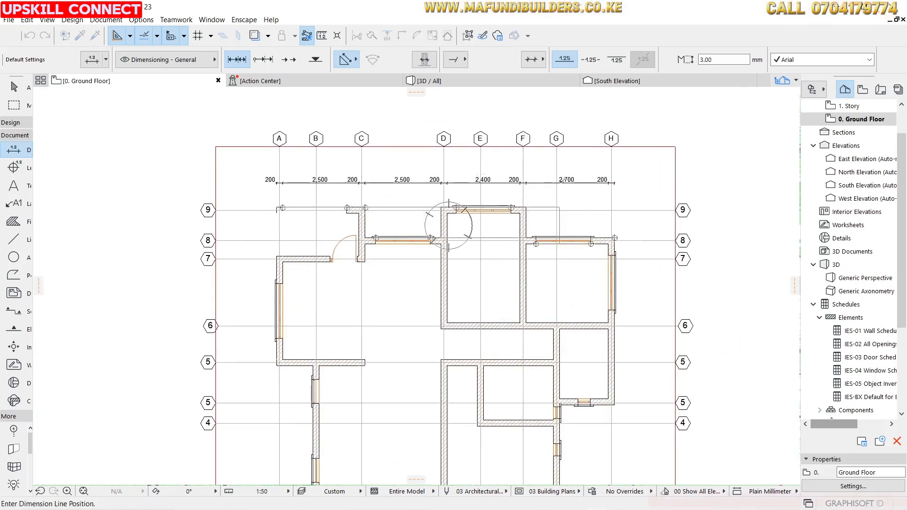
scroll(477, 196, "down", 3)
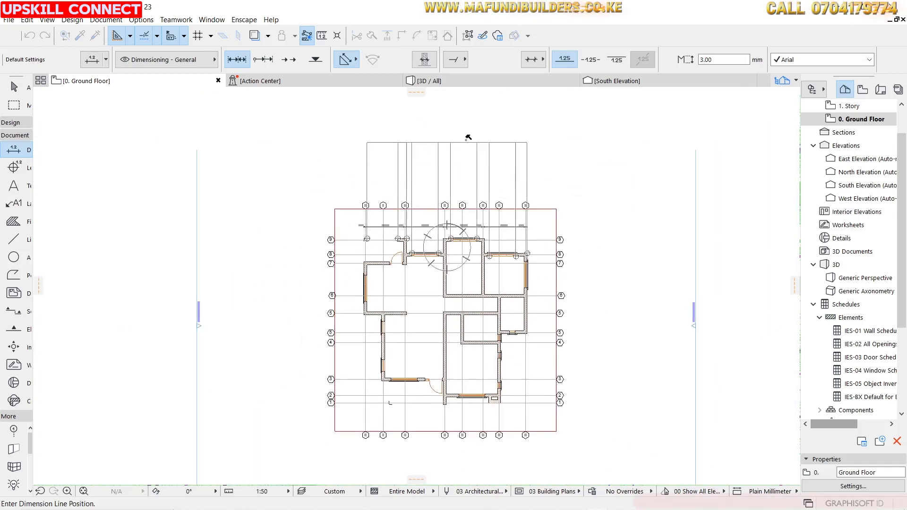
left_click(476, 173)
key("Escape")
Move the openings dimension chain down onto the outer face of the wall along grid 9
scroll(453, 163, "up", 4)
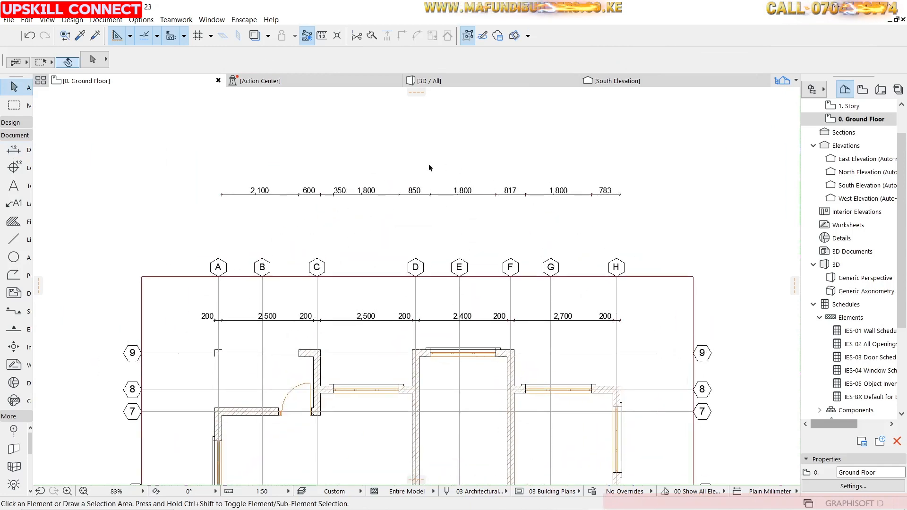
left_click(447, 193)
left_click(447, 193)
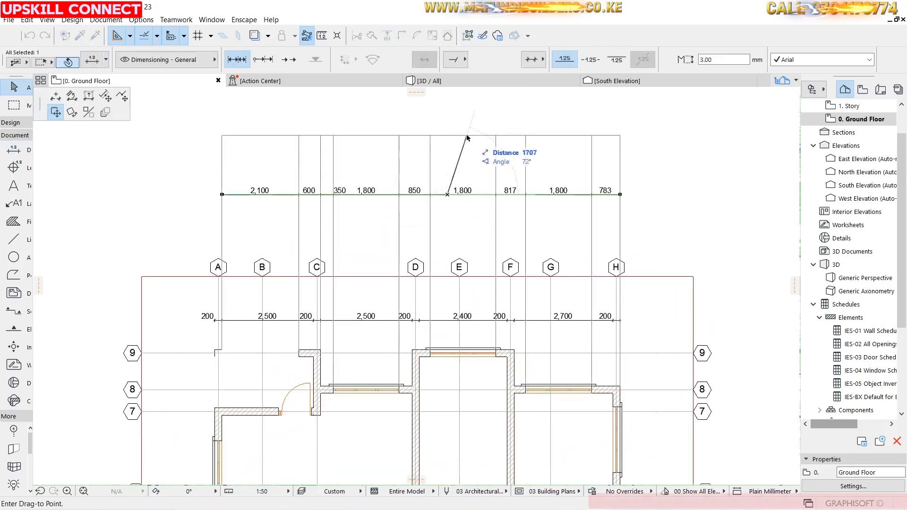
scroll(467, 137, "down", 2)
scroll(458, 89, "up", 3)
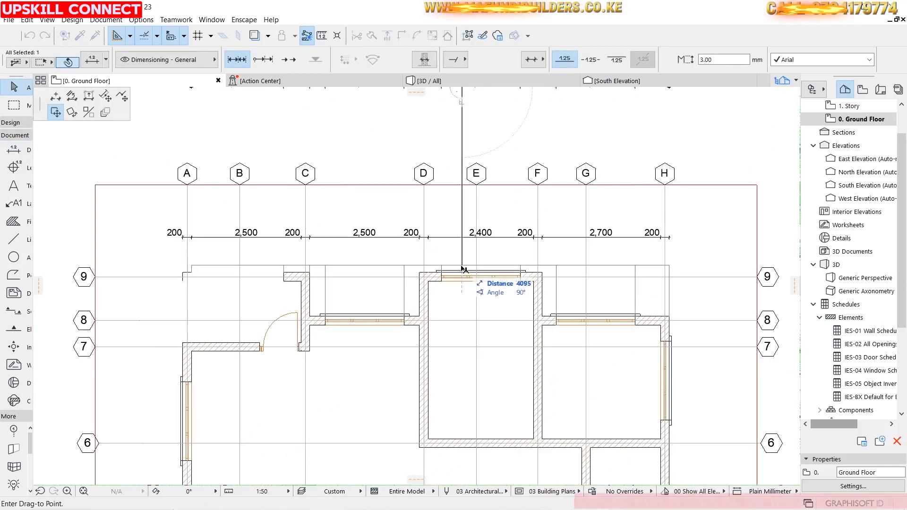
scroll(444, 270, "up", 5)
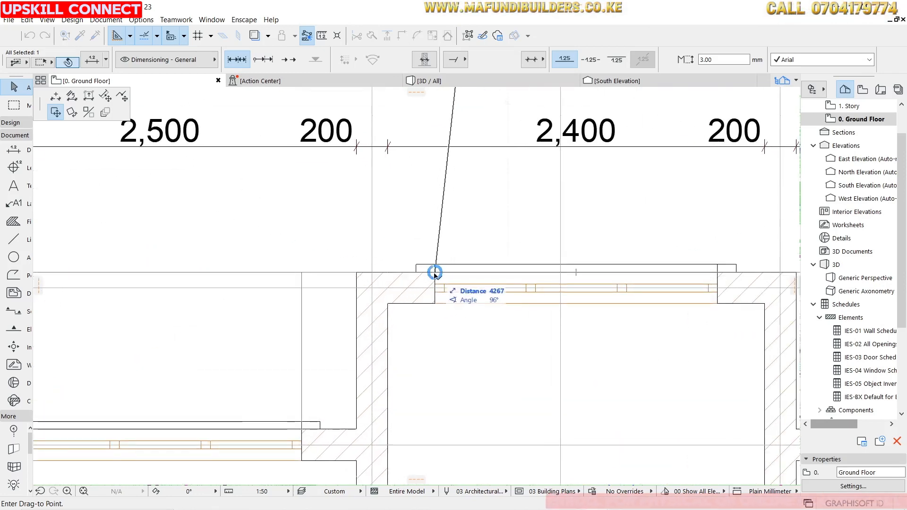
left_click(507, 276)
Move the openings dimension chain 400 mm up from the wall face and clear the selection
left_click(501, 273)
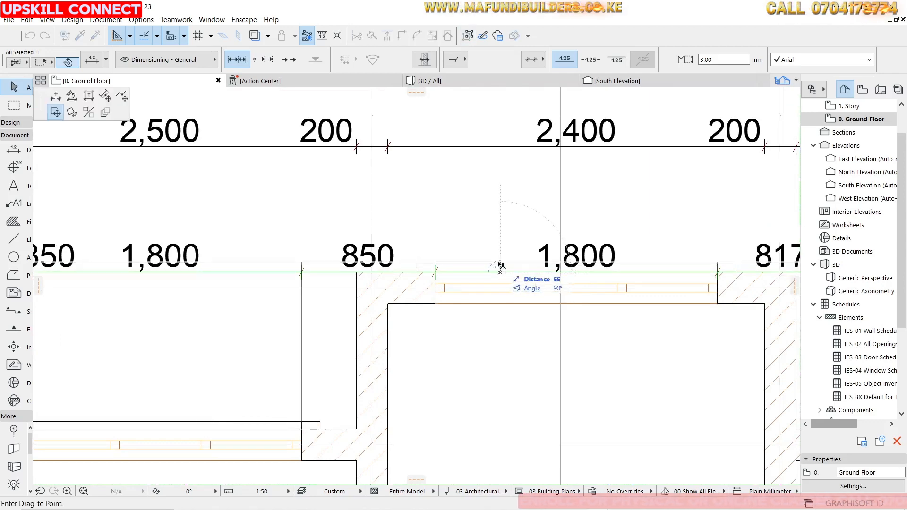
type("400")
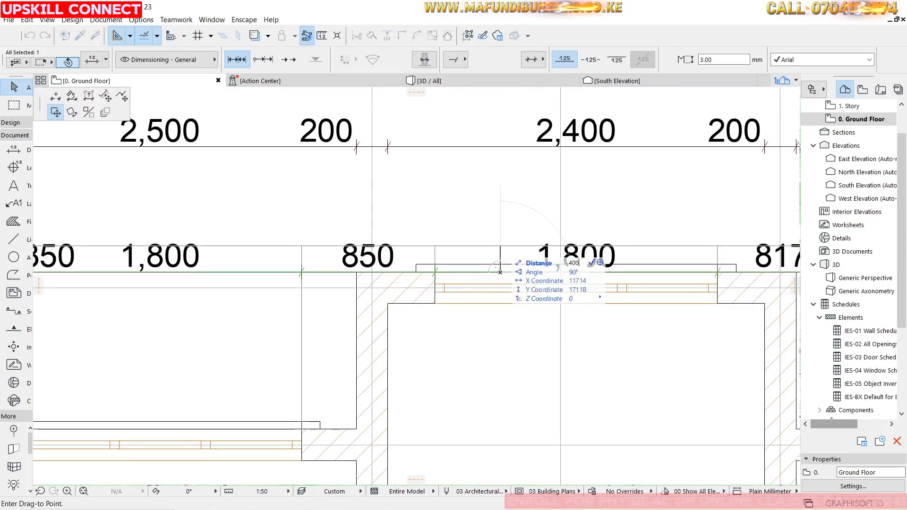
key("Return")
scroll(488, 220, "down", 6)
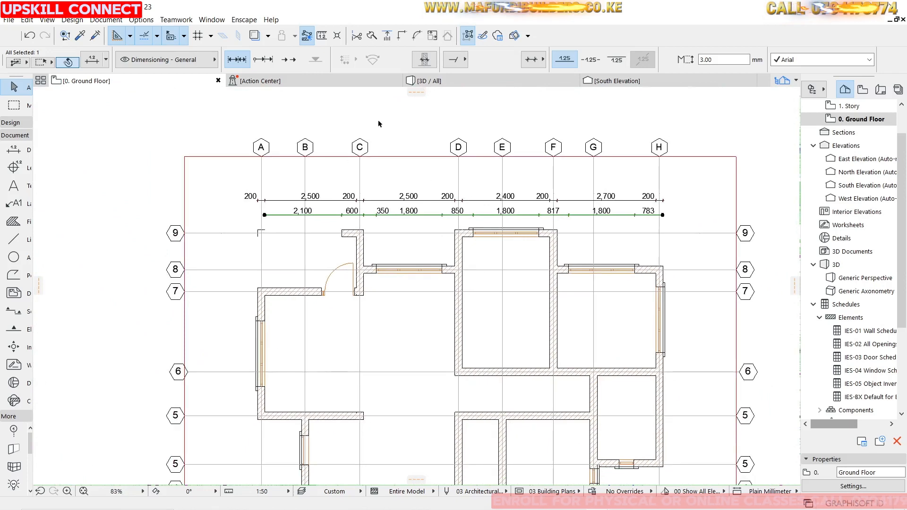
left_click(376, 126)
Select the window between grids F and H with its architrave and move both flush against the inner wall corner at grid F
scroll(378, 127, "up", 2)
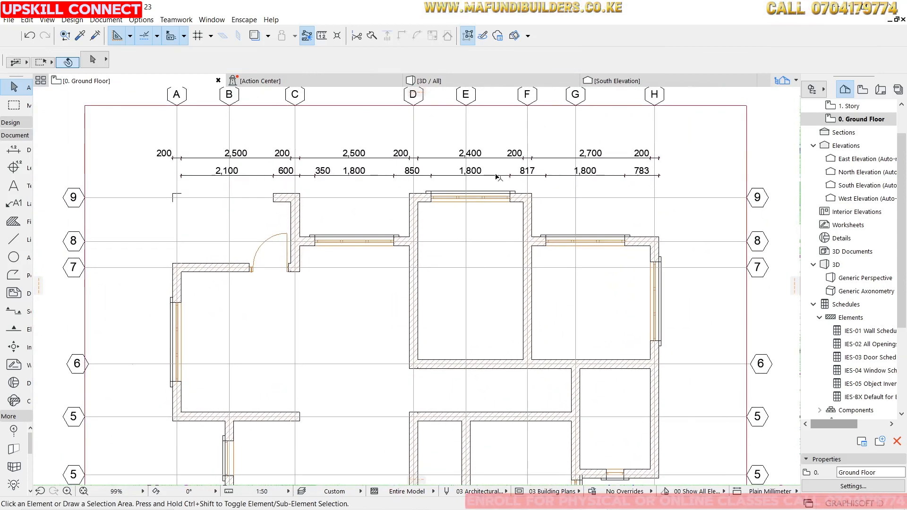
scroll(488, 181, "up", 4)
scroll(500, 176, "up", 2)
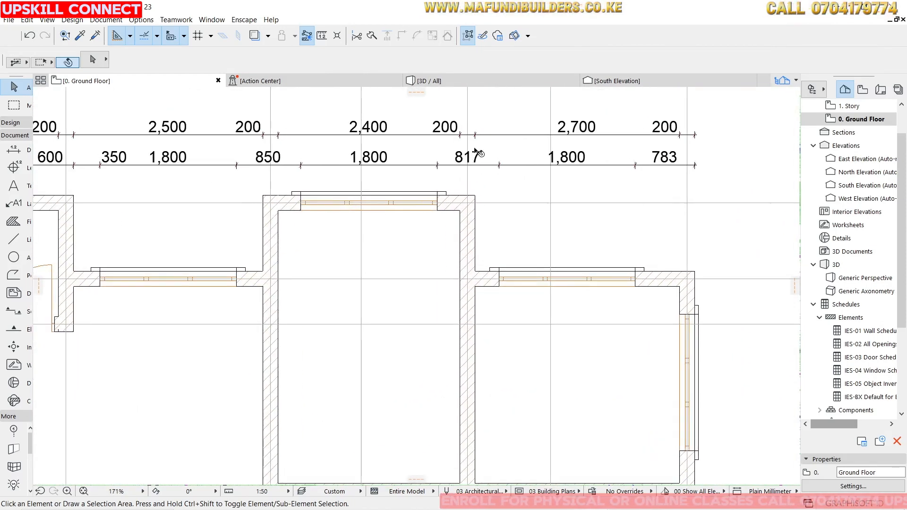
scroll(533, 184, "down", 1)
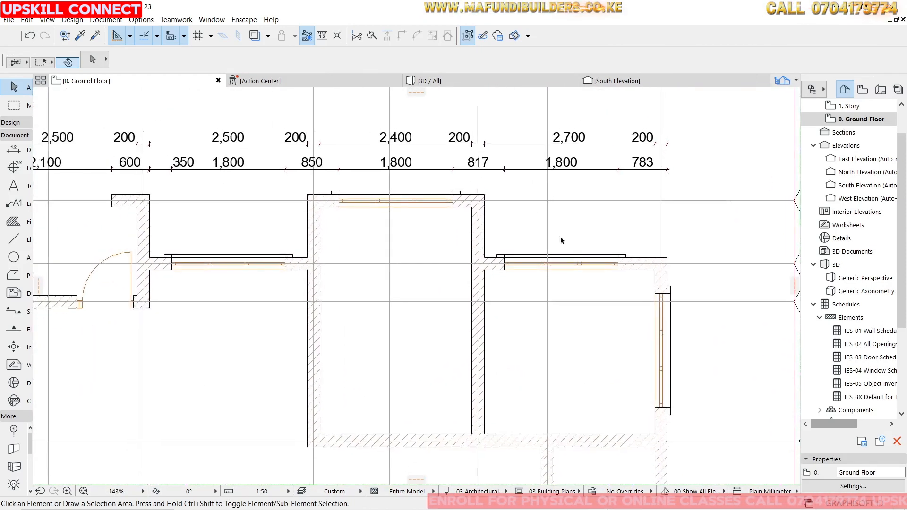
scroll(582, 249, "up", 1)
left_click(628, 277)
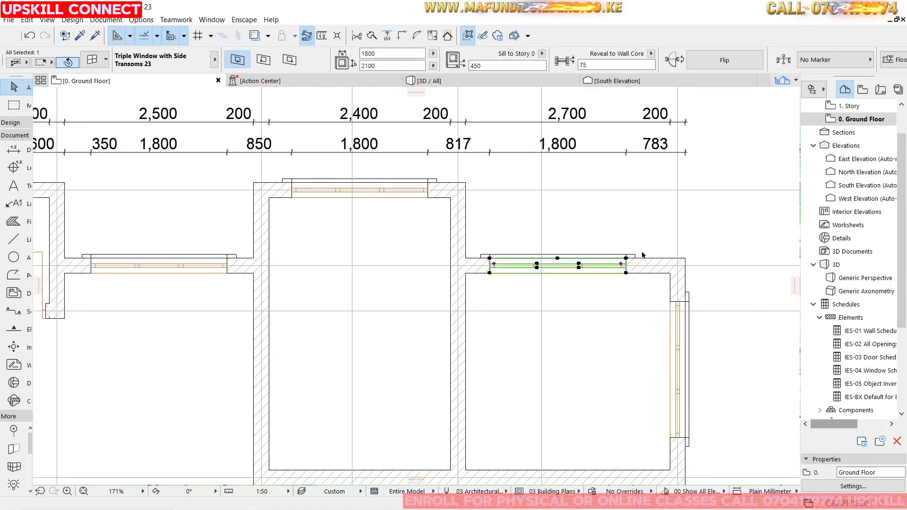
left_click(636, 255, "shift")
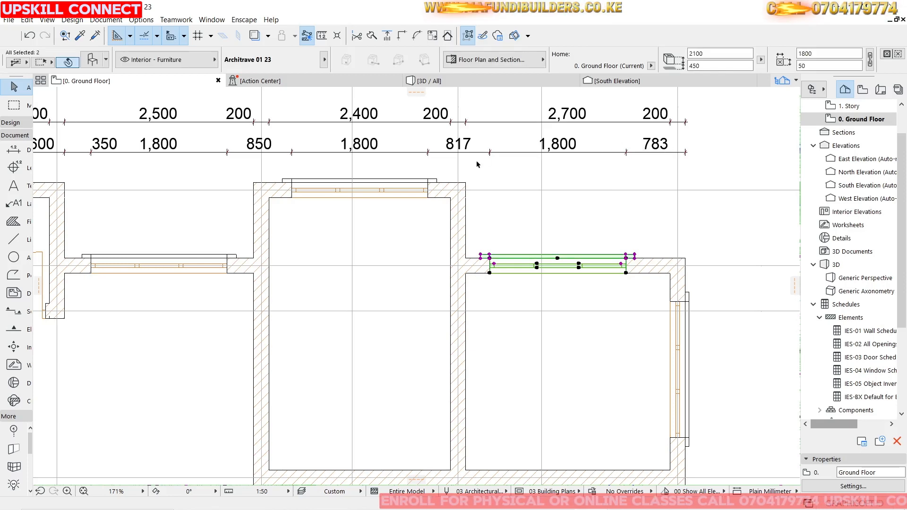
scroll(490, 272, "up", 4)
left_click(488, 268)
left_click(54, 98)
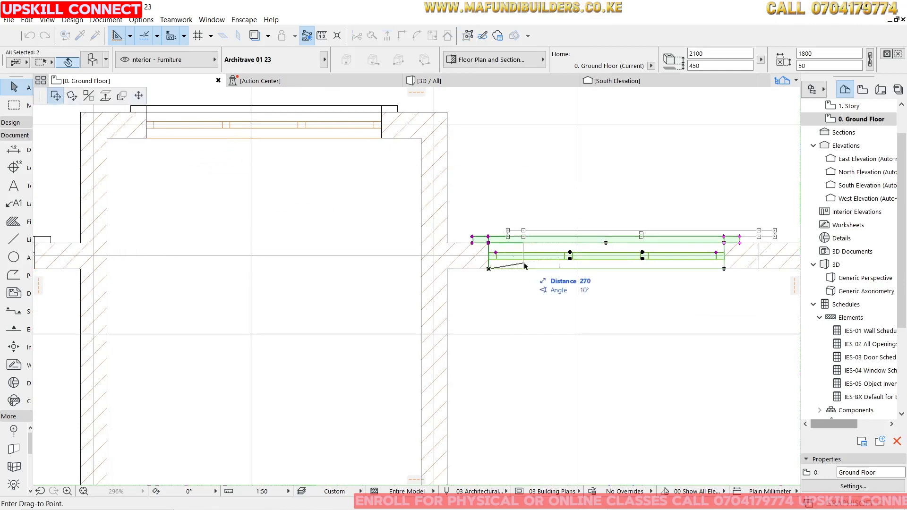
left_click(446, 268)
Move the window and its architrave 450 mm towards grid H to centre them in the wall, and clear the selection
scroll(491, 260, "down", 2)
middle_click_drag(623, 257, 561, 236)
scroll(562, 238, "up", 3)
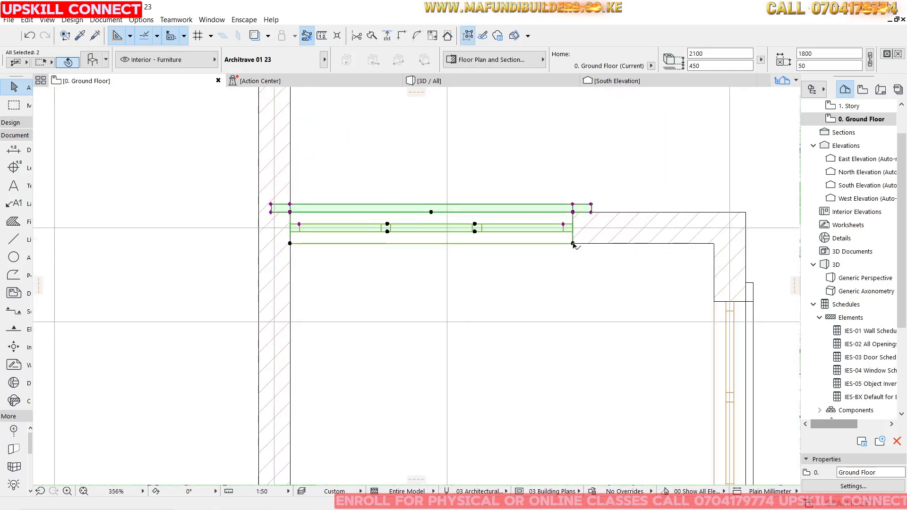
left_click(573, 243)
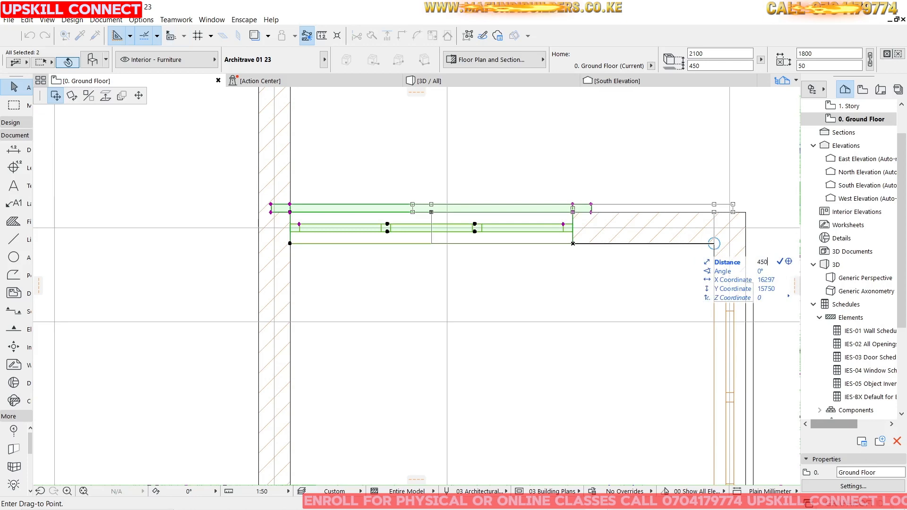
left_click(643, 243)
scroll(529, 305, "down", 5)
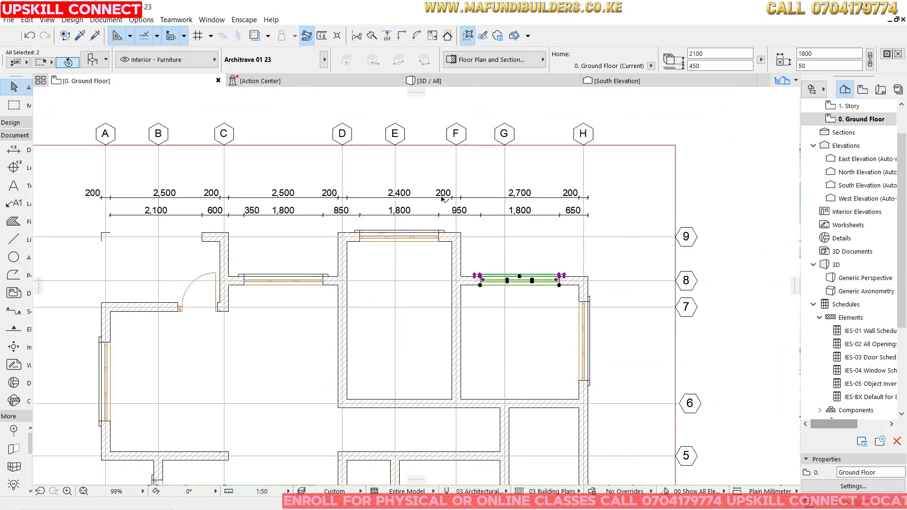
scroll(452, 204, "down", 3)
left_click(588, 150)
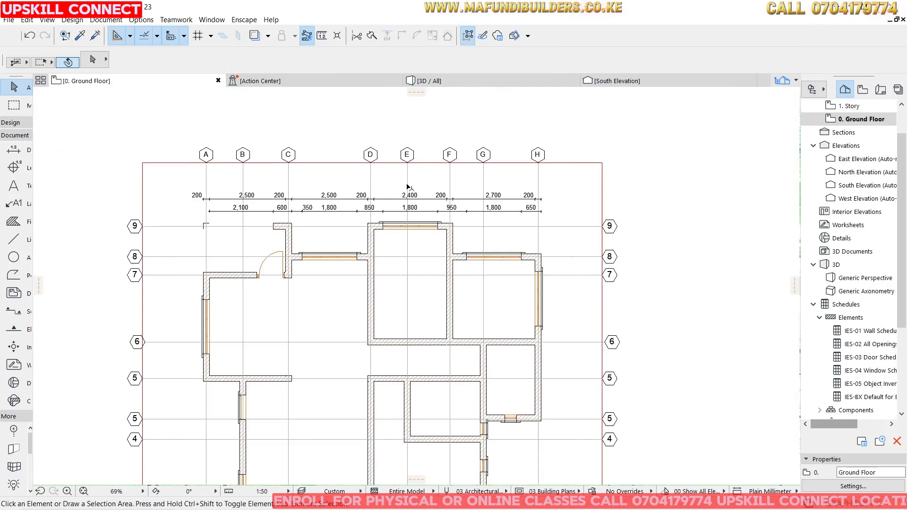
Pick up the existing chain's dimension settings and mark nodes on grid lines H, G, F and E
scroll(406, 183, "up", 2)
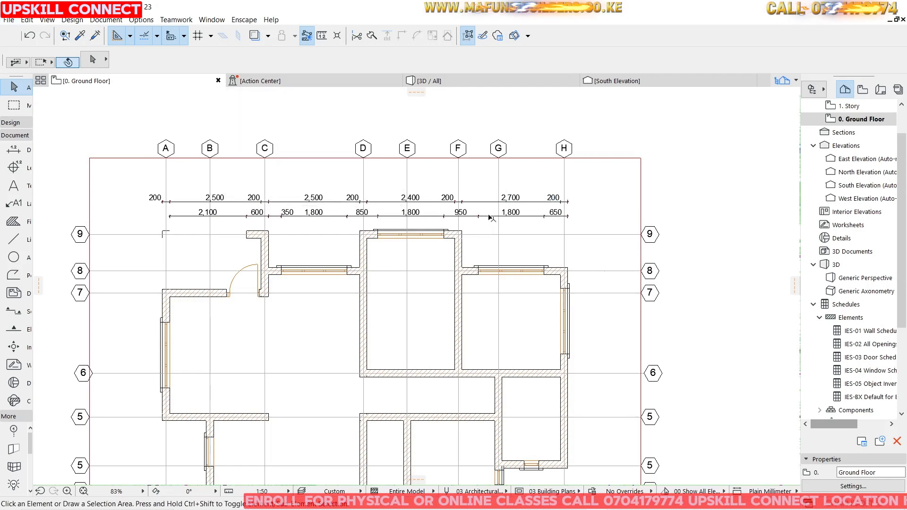
left_click(81, 36)
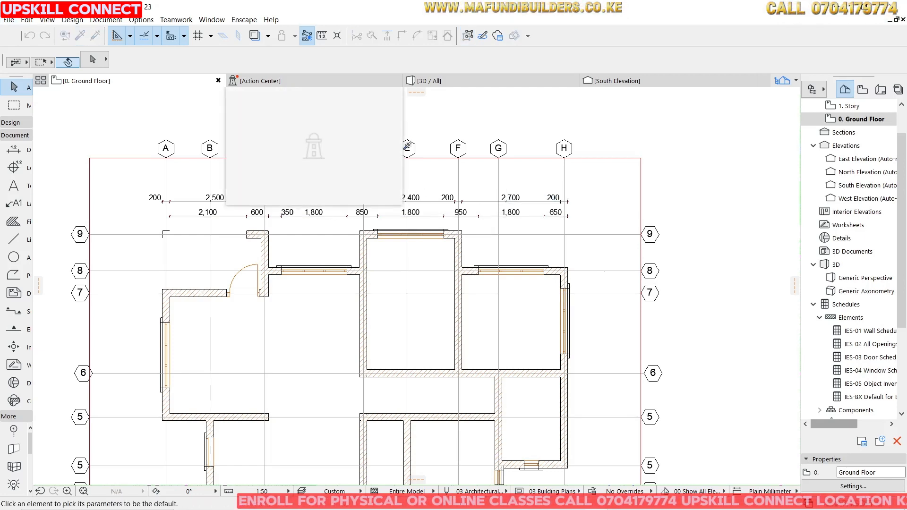
left_click(481, 202)
scroll(564, 149, "up", 3)
left_click(563, 161)
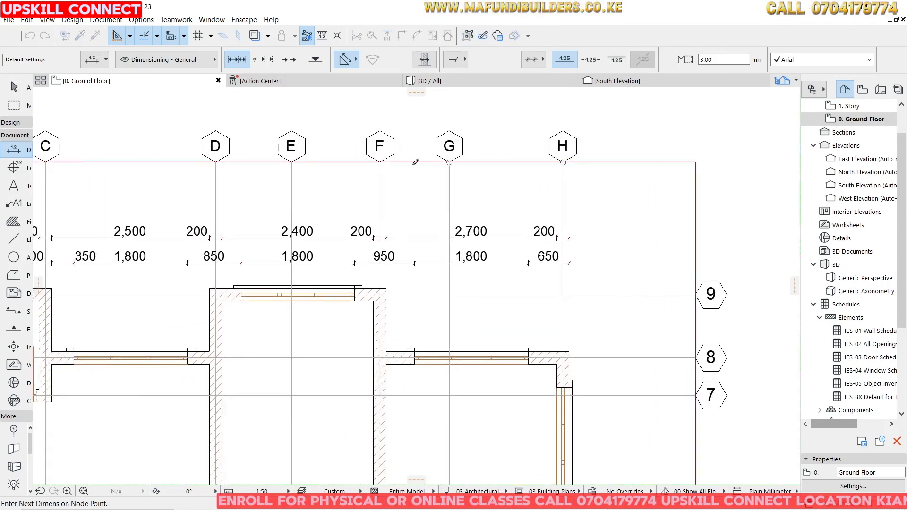
left_click(380, 162)
left_click(292, 162)
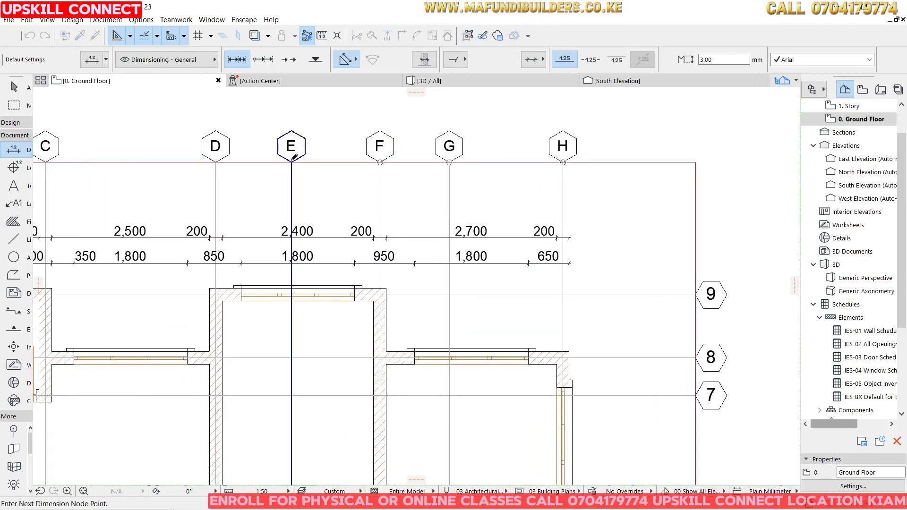
Add dimension nodes on grid lines D, C, B and A and place the grid dimension chain above the wall chain
scroll(586, 164, "down", 5)
scroll(399, 164, "up", 4)
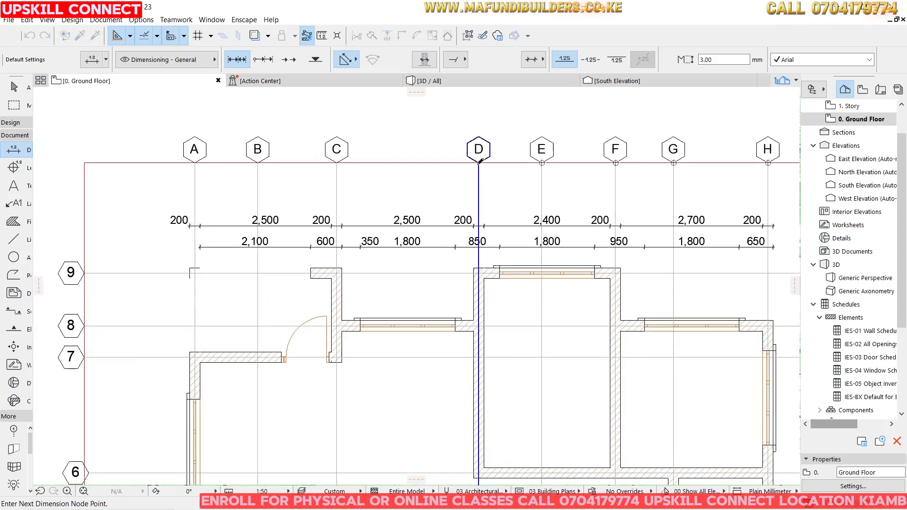
left_click(337, 162)
left_click(257, 163)
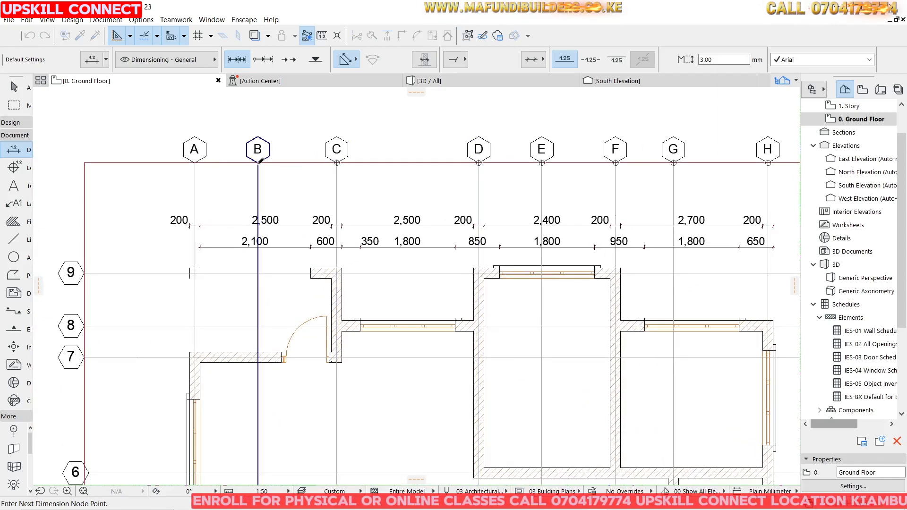
left_click(195, 162)
right_click(293, 121)
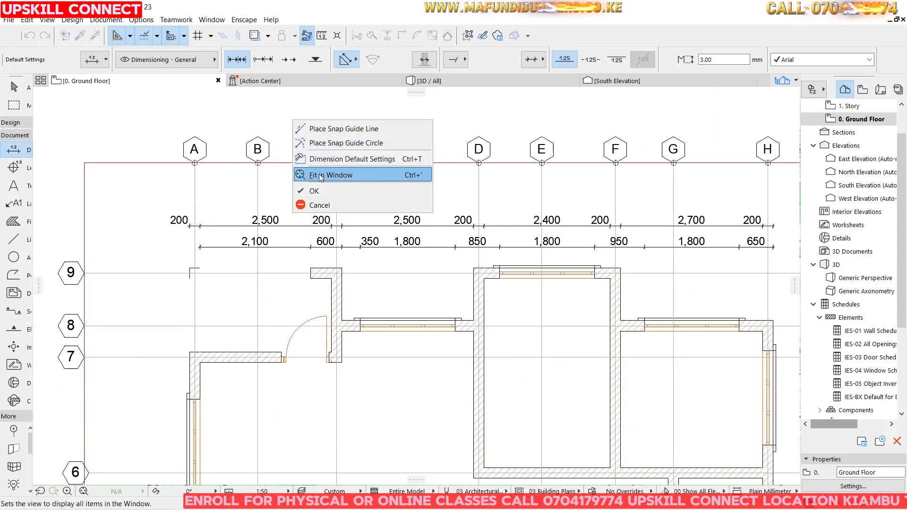
left_click(327, 192)
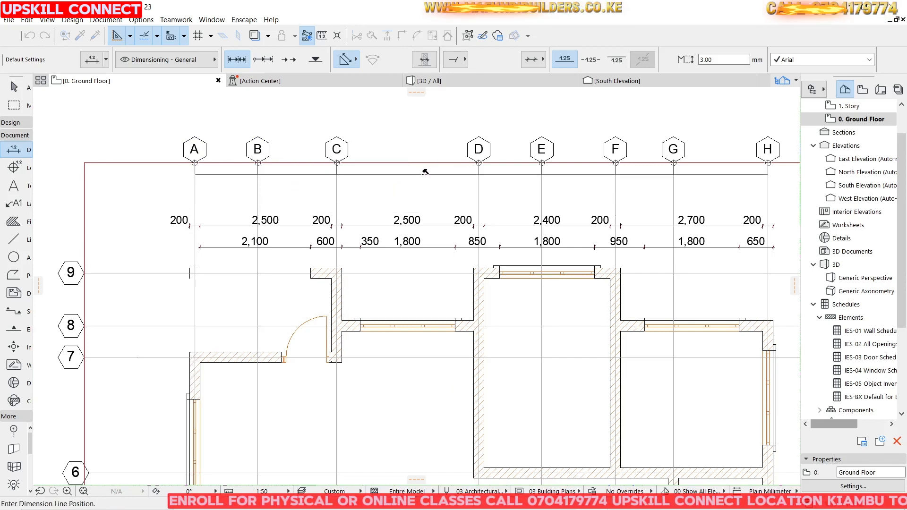
left_click(427, 196)
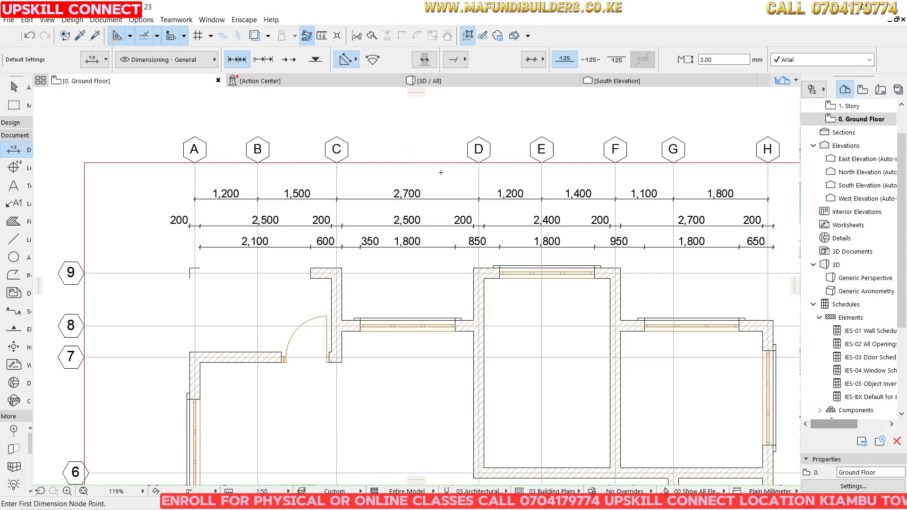
Move the grid dimension chain down towards the wall chain to match the spacing of the two chains below
scroll(430, 189, "up", 5)
key("Escape")
left_click(433, 179)
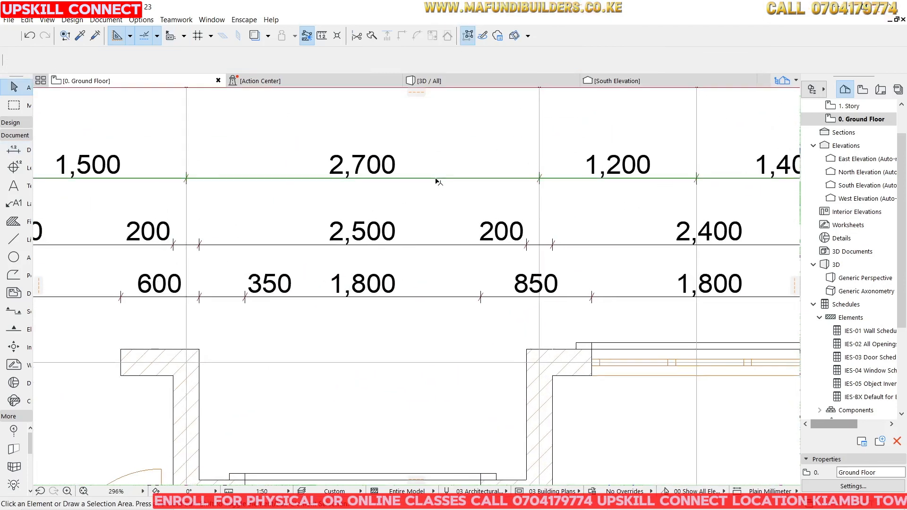
left_click(435, 178)
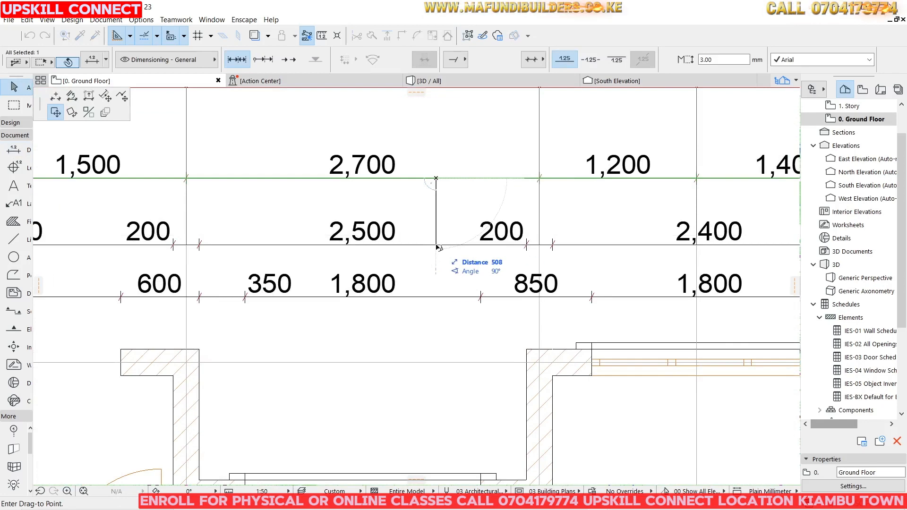
left_click(378, 190)
scroll(436, 213, "down", 4)
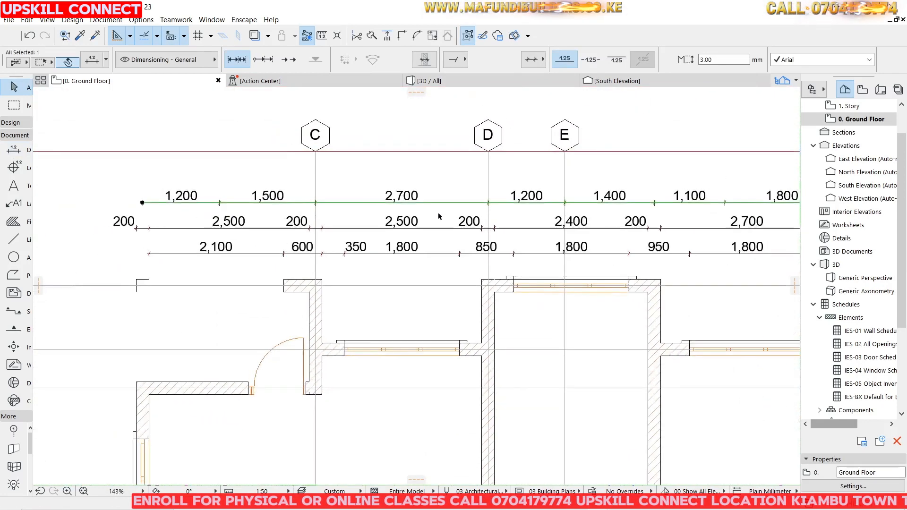
scroll(439, 216, "down", 3)
left_click(376, 196)
Pick up the chain's dimension settings and mark nodes on the outermost grid lines A and H
scroll(393, 143, "up", 1)
scroll(394, 143, "down", 3)
scroll(505, 252, "up", 4)
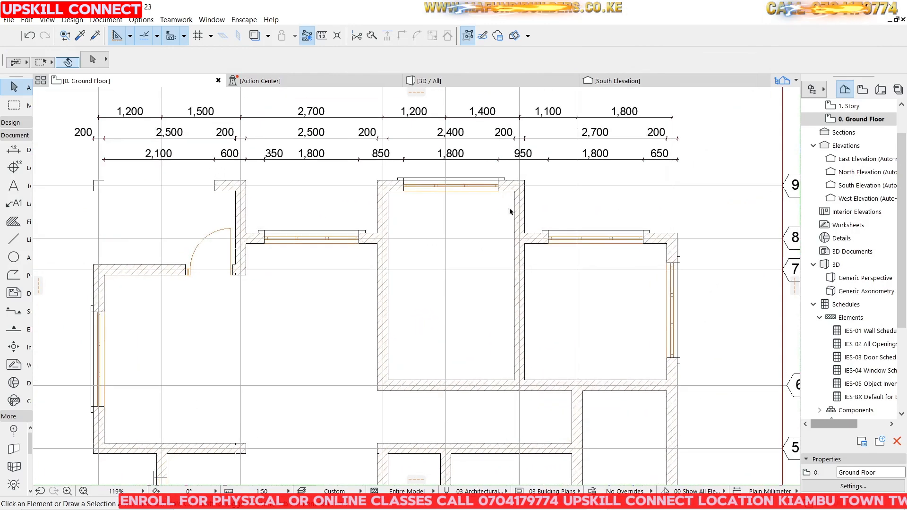
left_click(407, 137, "alt")
scroll(338, 209, "down", 5)
scroll(236, 200, "up", 3)
scroll(236, 200, "down", 3)
scroll(236, 170, "up", 4)
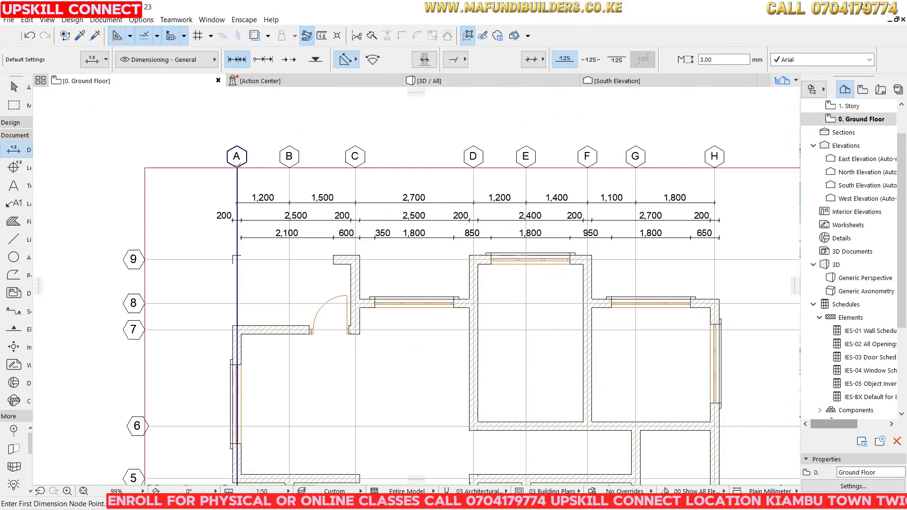
left_click(236, 156)
scroll(237, 156, "down", 3)
scroll(343, 143, "up", 3)
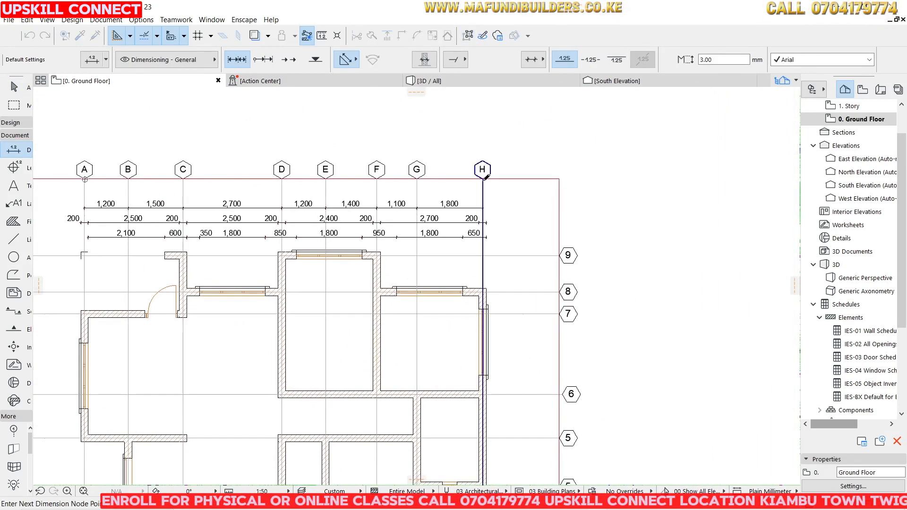
Finish the node selection and place the overall A to H dimension just above the grid chain
scroll(509, 175, "down", 3)
right_click(447, 158)
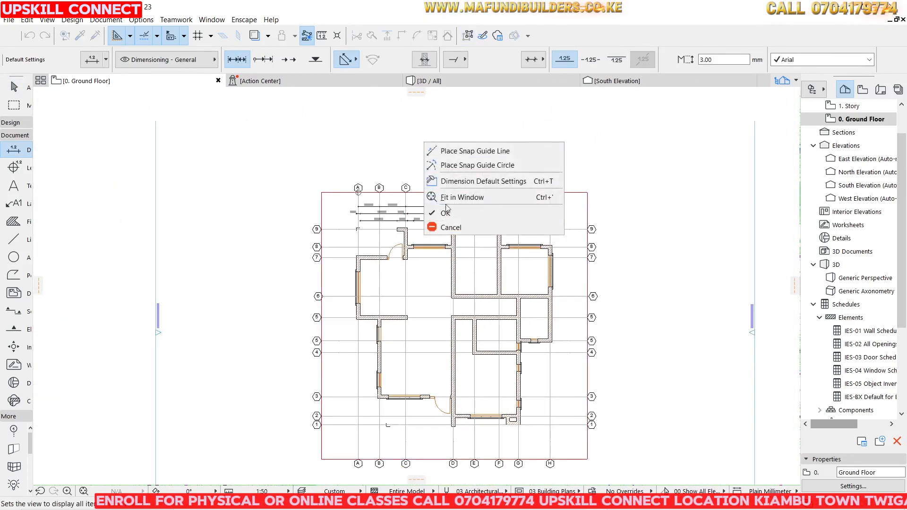
left_click(443, 212)
scroll(442, 202, "up", 5)
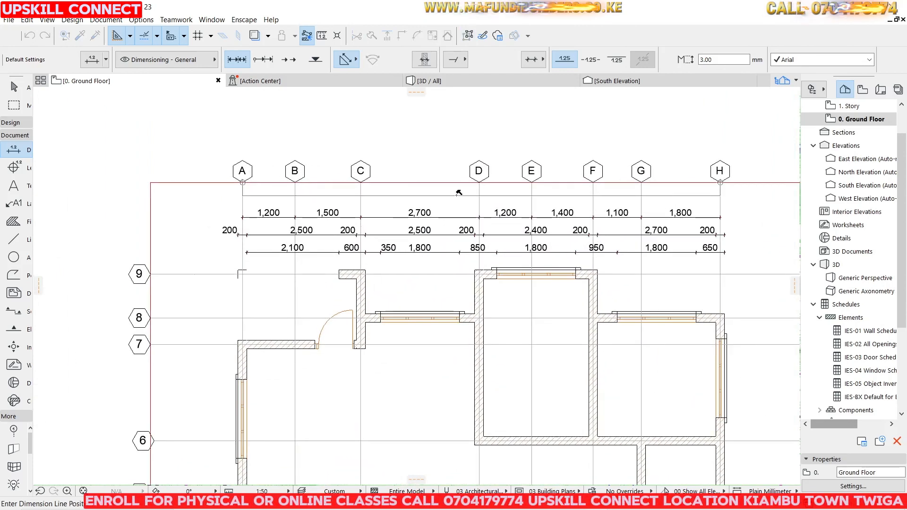
left_click(457, 194)
key("Escape")
scroll(434, 169, "up", 3)
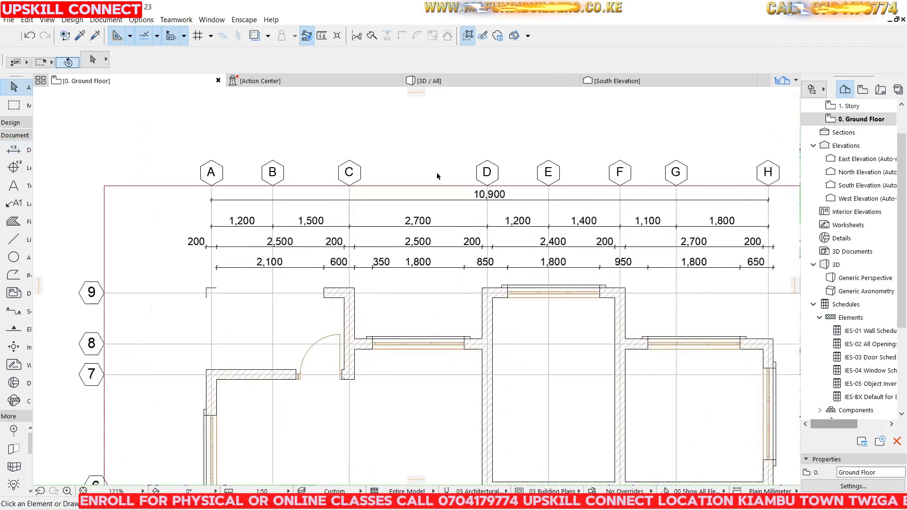
Move the overall A to H dimension down towards the grid chain to match the spacing of the chains below
scroll(366, 165, "down", 4)
scroll(279, 202, "up", 4)
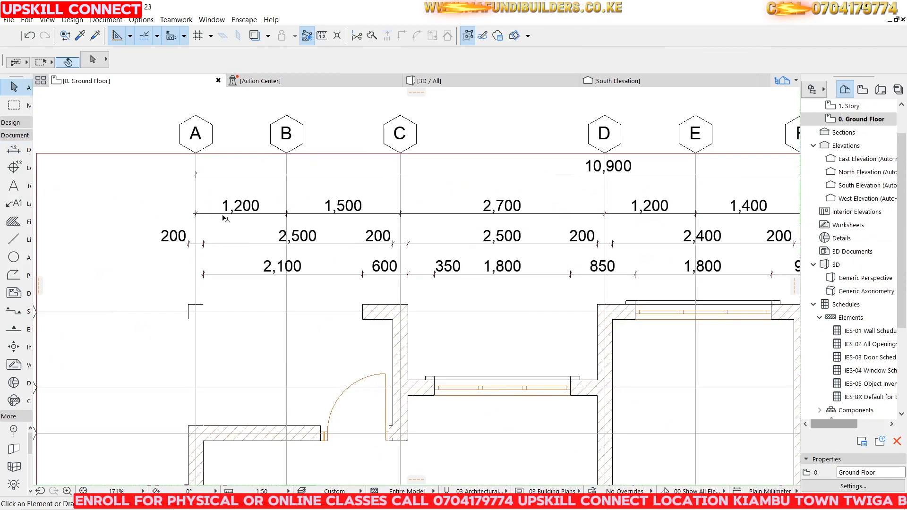
scroll(342, 165, "down", 3)
scroll(470, 176, "up", 3)
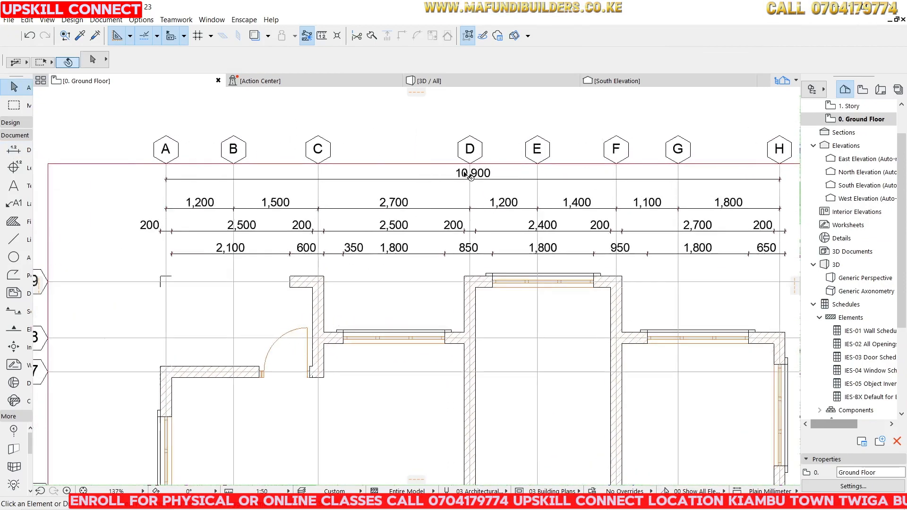
left_click(420, 182)
left_click(420, 182)
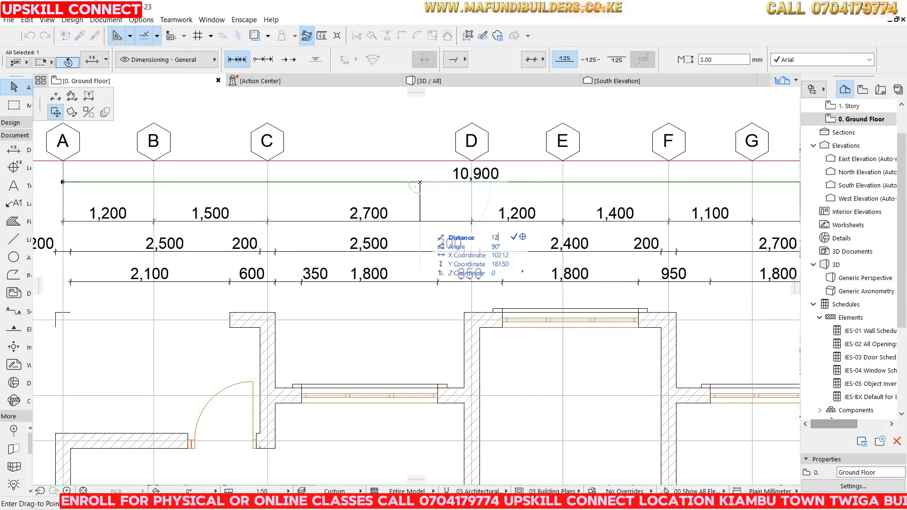
left_click(419, 191)
scroll(420, 189, "down", 5)
scroll(420, 179, "down", 1)
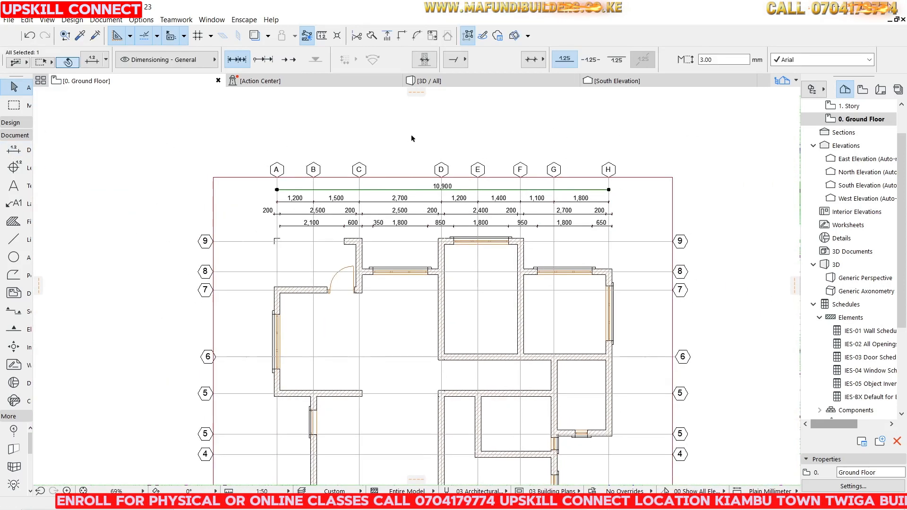
scroll(524, 236, "up", 3)
left_click(316, 103)
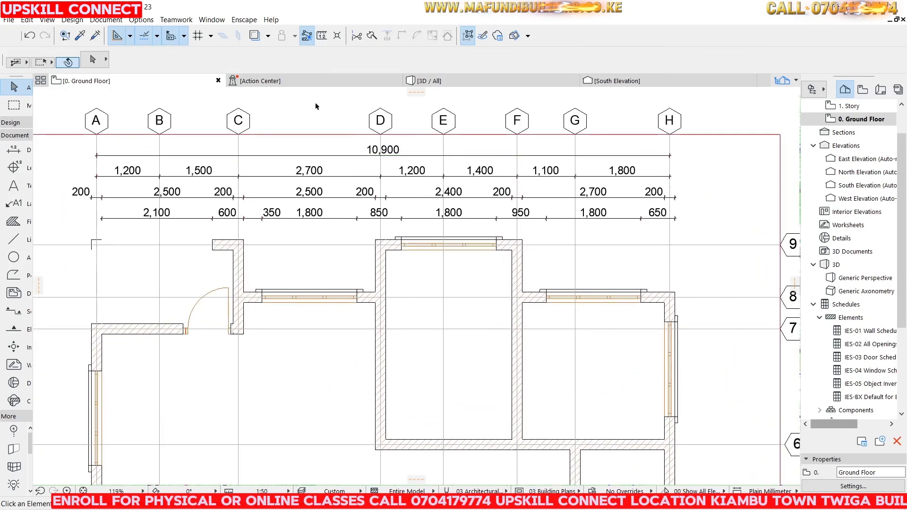
scroll(345, 135, "down", 3)
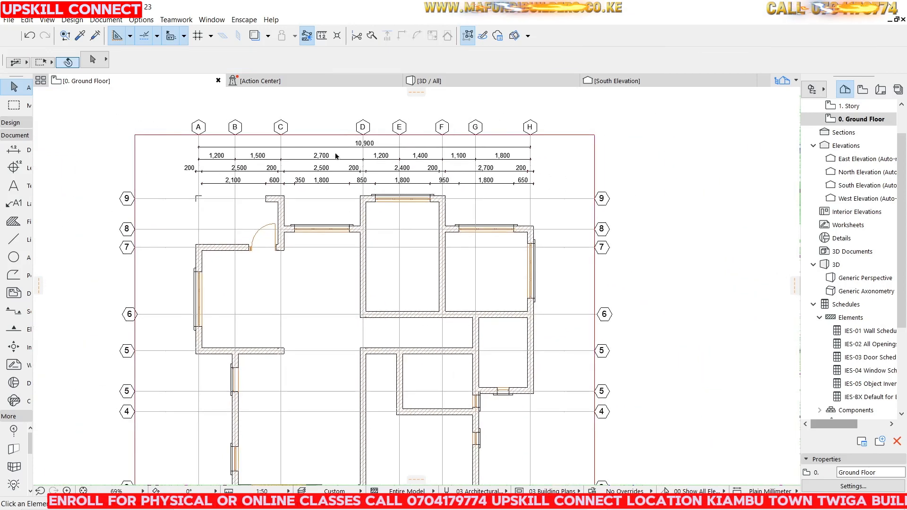
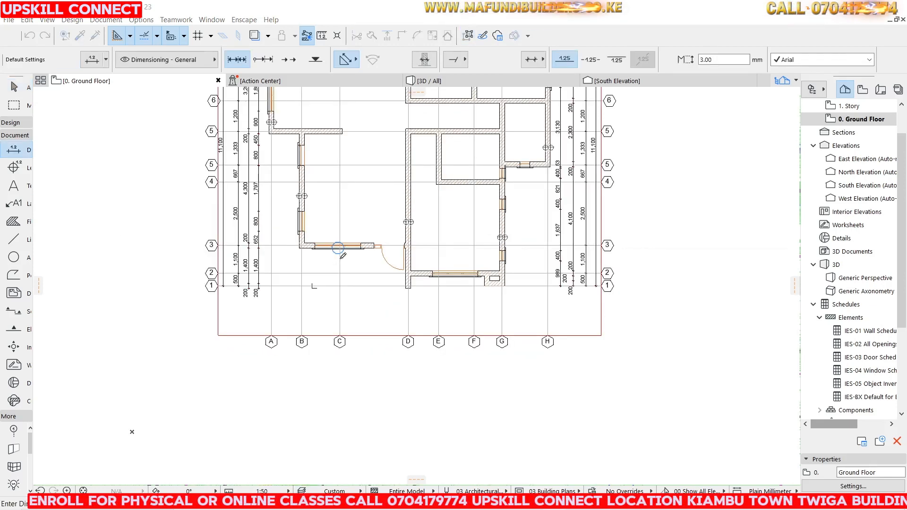
scroll(306, 241, "down", 3)
scroll(314, 196, "up", 2)
double_click(503, 149)
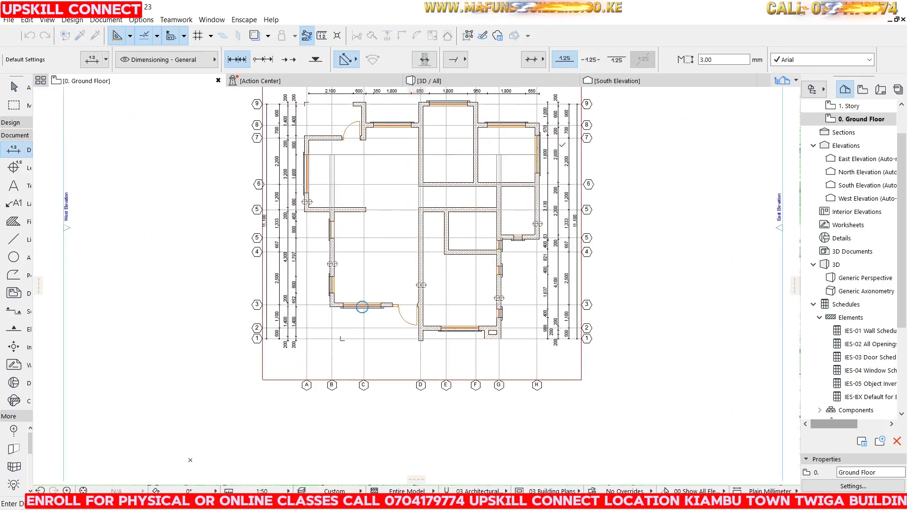
scroll(461, 170, "down", 3)
scroll(461, 170, "up", 2)
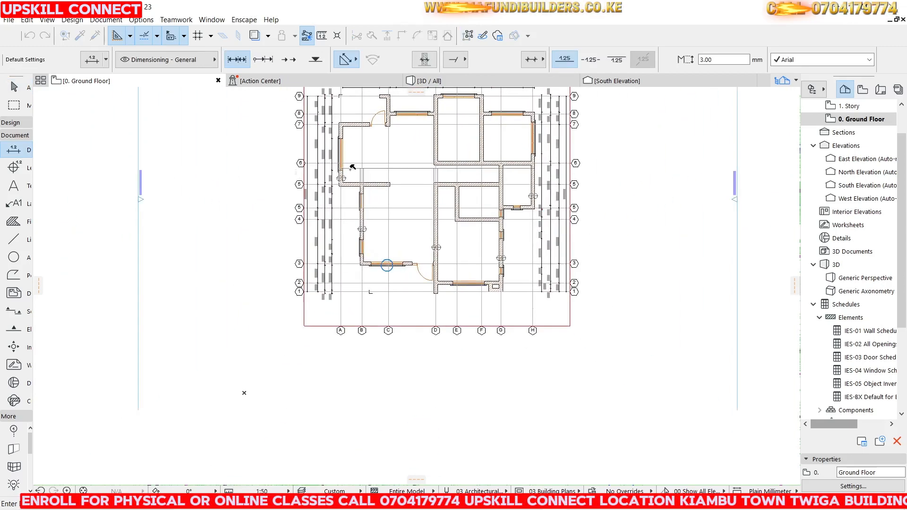
left_click(248, 158)
key("Escape")
left_click(384, 159)
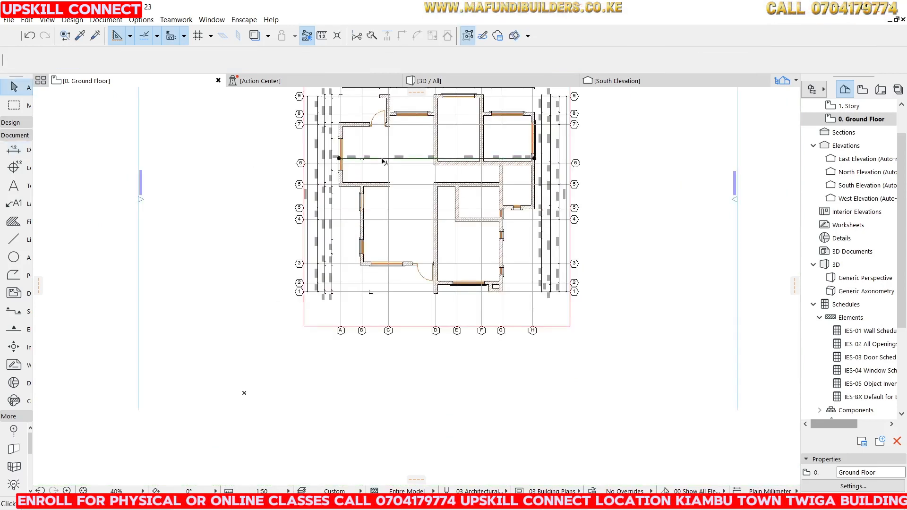
key("Delete")
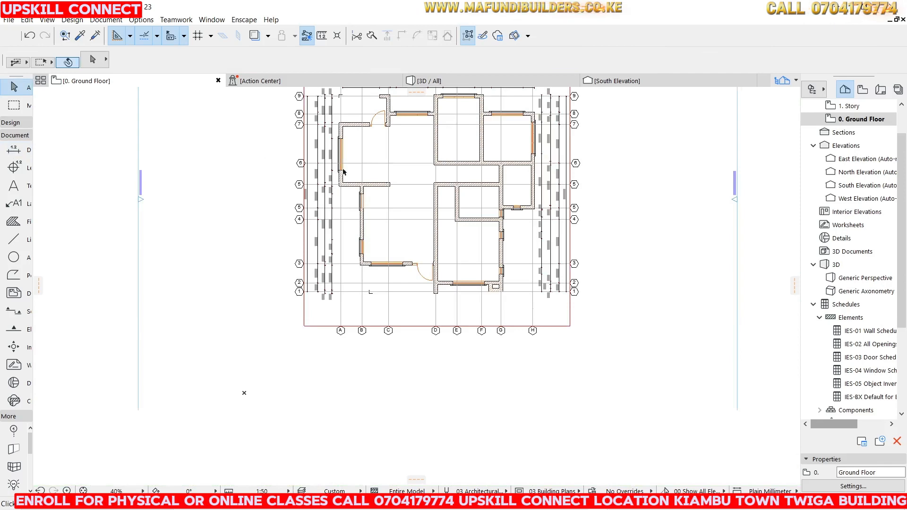
Pick up the settings of the opening chain beside grid bubbles 3 to 6 and mark the walls at A, B and the porch corner
scroll(356, 170, "up", 4)
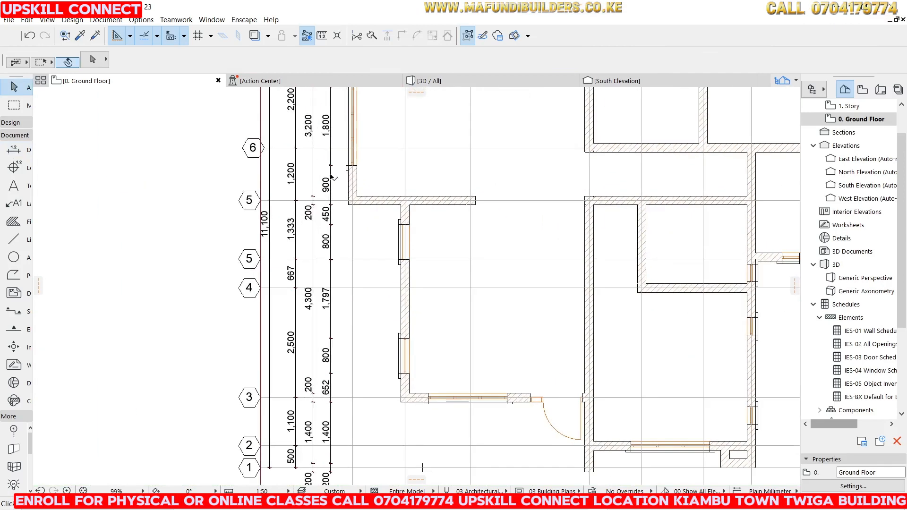
left_click(81, 36)
left_click(333, 268)
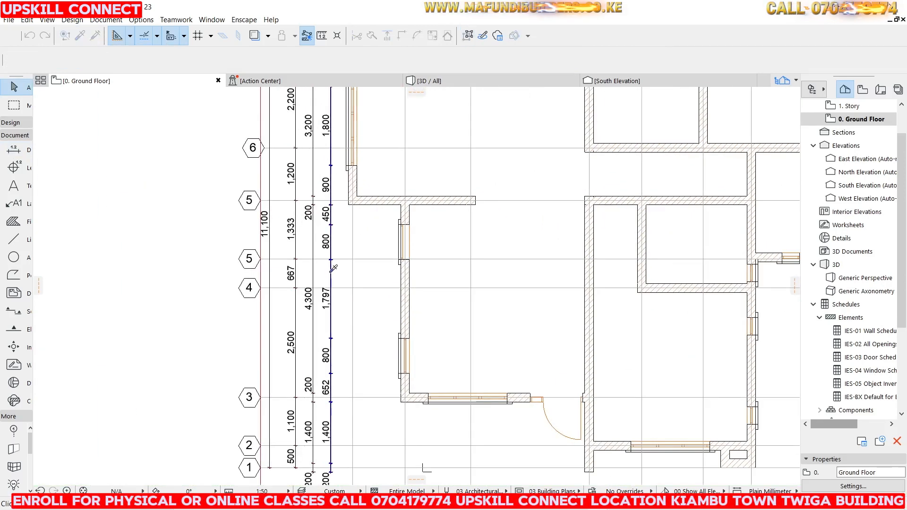
scroll(409, 167, "down", 1)
scroll(409, 167, "up", 1)
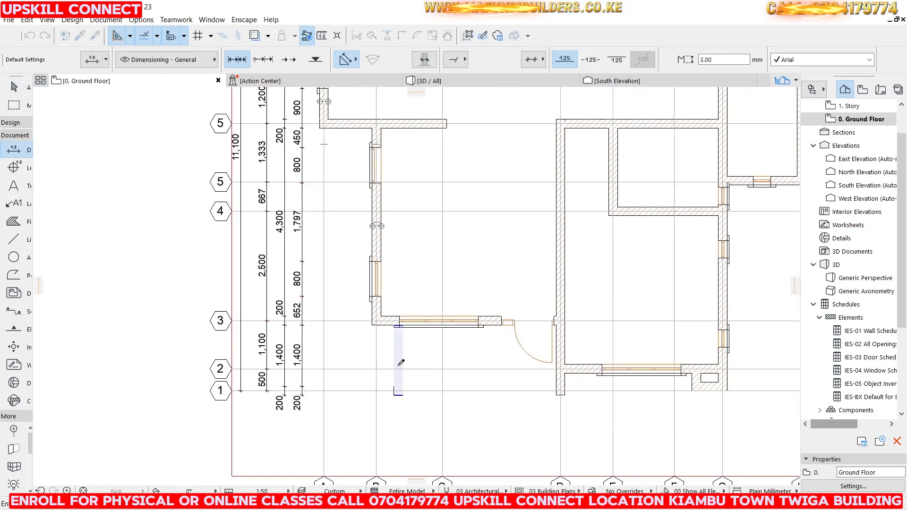
left_click(401, 347)
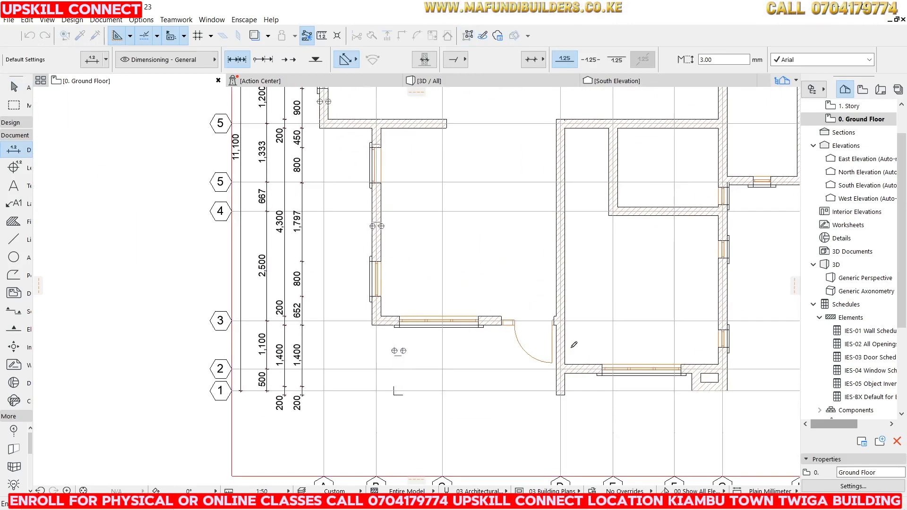
Finish the wall selection and place the wall dimension chain between the building's front and the lower grid bubbles
scroll(491, 321, "down", 3)
scroll(501, 288, "up", 3)
scroll(512, 254, "down", 4)
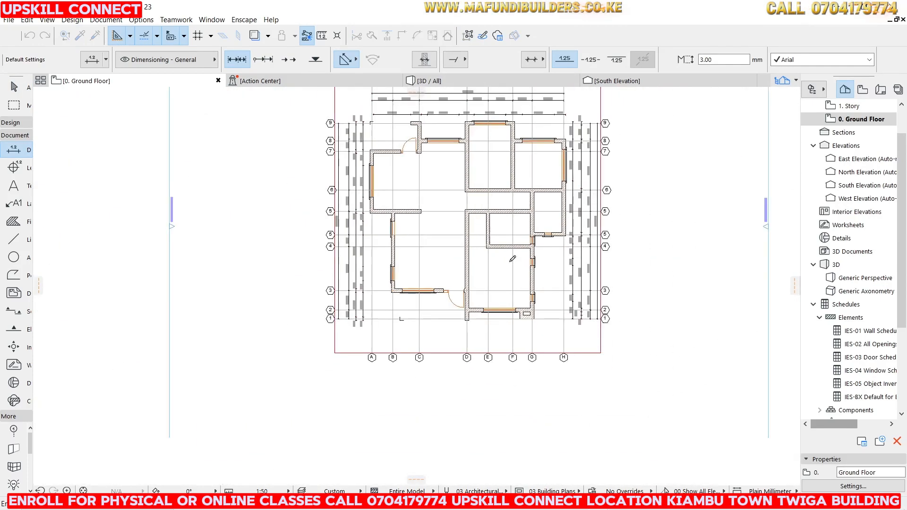
scroll(510, 291, "up", 2)
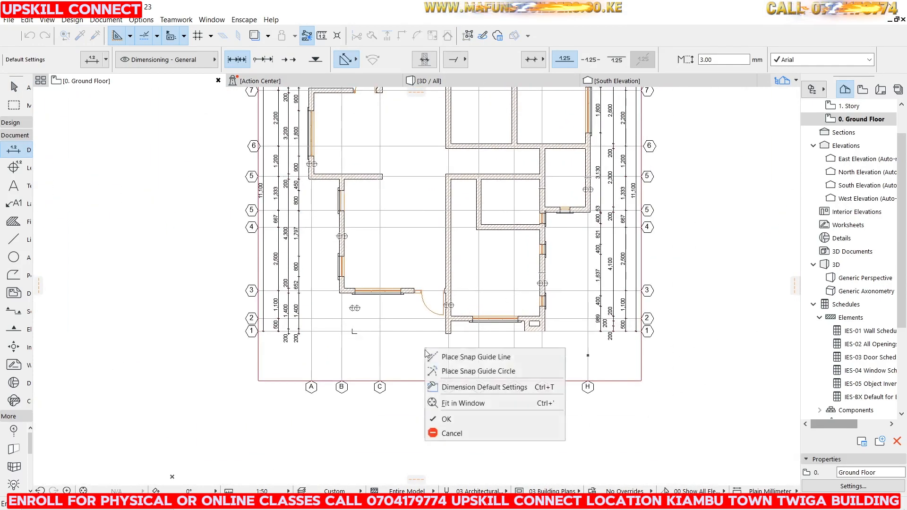
left_click(446, 418)
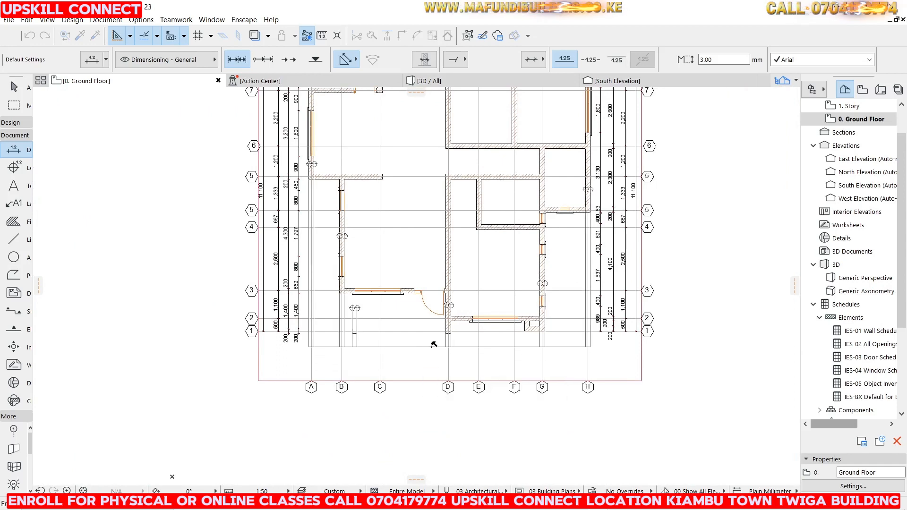
left_click(439, 353)
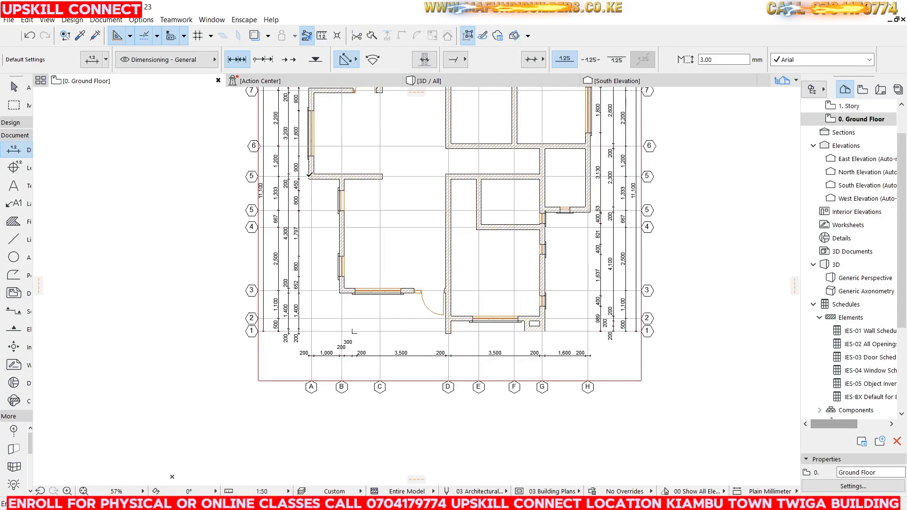
Start an opening chain with nodes at the A and B wall corners, the front window's edges and the wall end beside the door
scroll(310, 178, "up", 4)
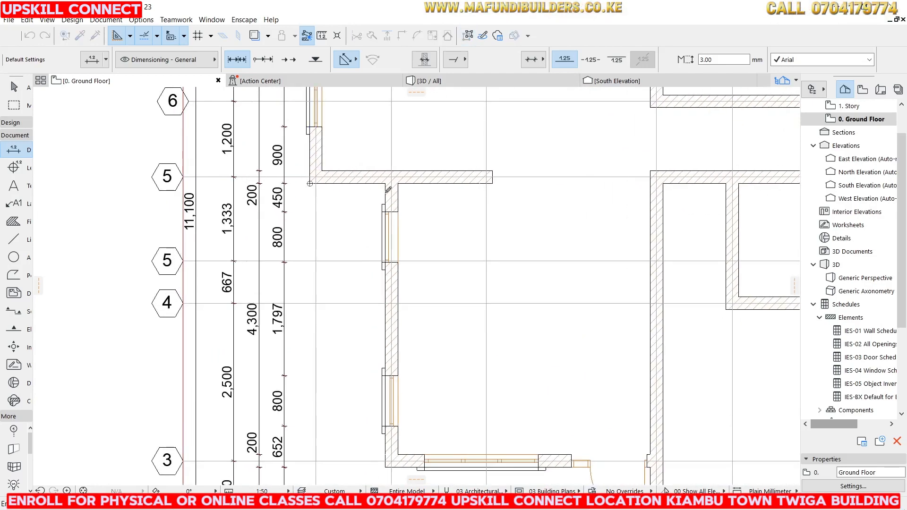
scroll(390, 184, "down", 5)
scroll(368, 245, "up", 7)
scroll(368, 255, "up", 1)
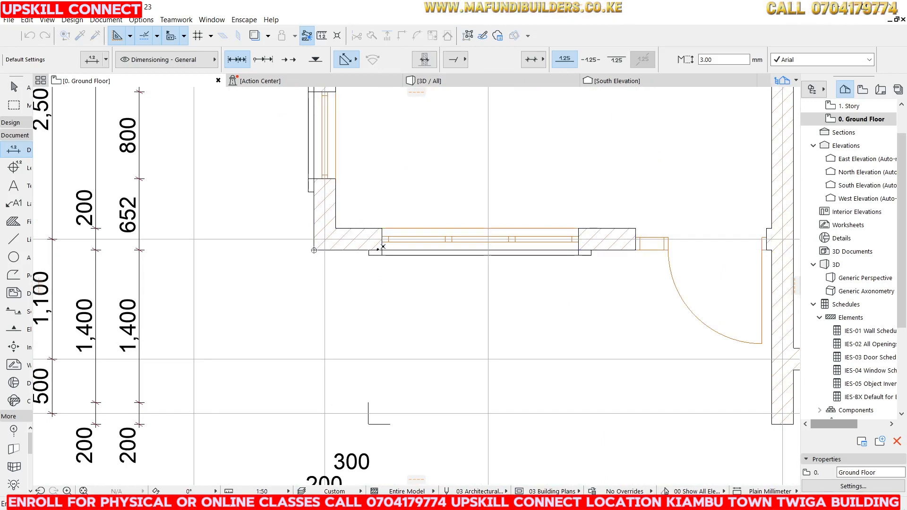
left_click(580, 247)
scroll(537, 221, "down", 3)
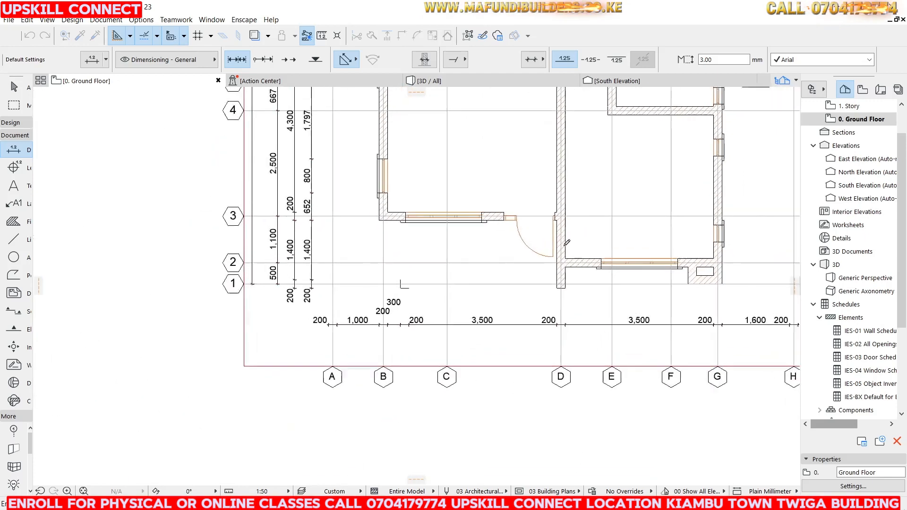
scroll(552, 179, "up", 2)
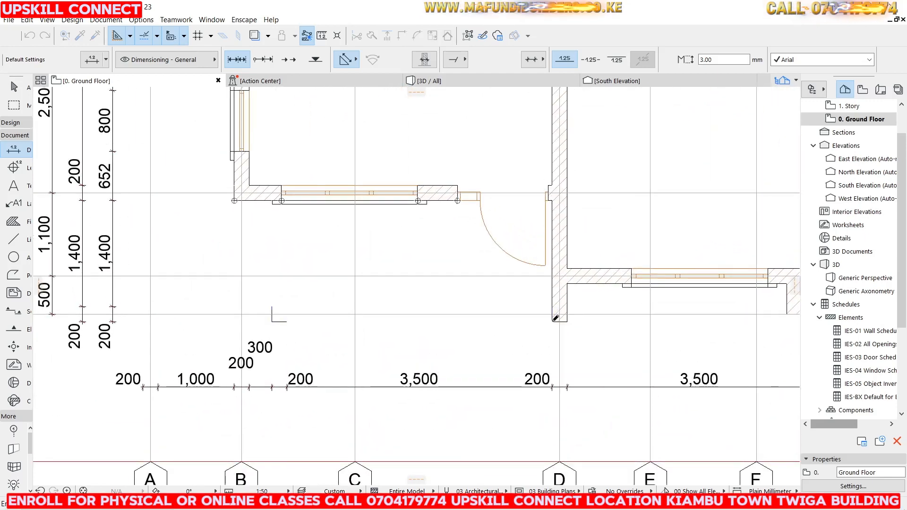
Add dimension nodes at the D wall, both edges of the window between E and F, and the block and wall corner at G
scroll(554, 316, "down", 2)
scroll(527, 259, "up", 3)
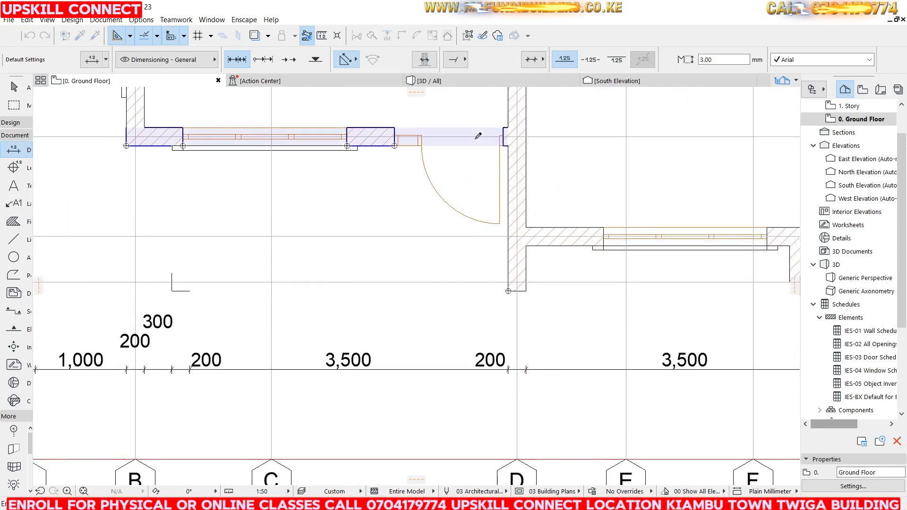
left_click(507, 140)
key("Escape")
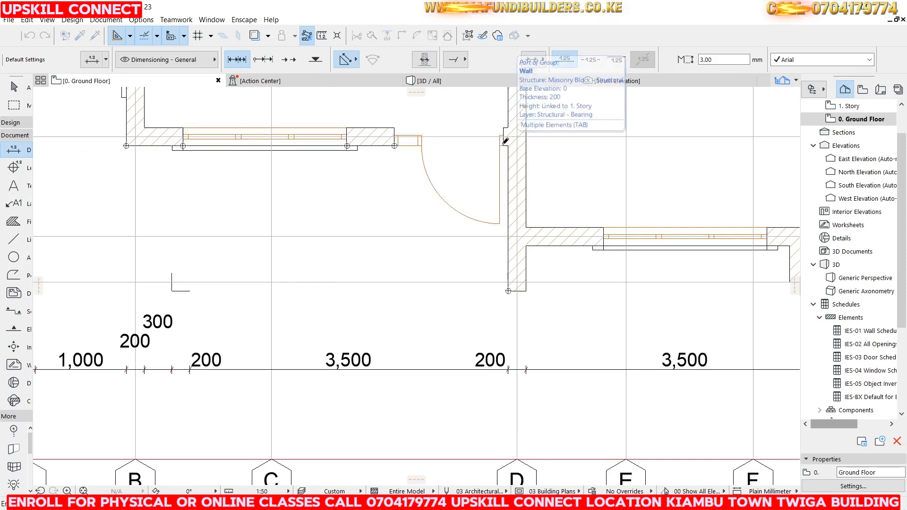
scroll(475, 188, "down", 2)
scroll(475, 188, "up", 2)
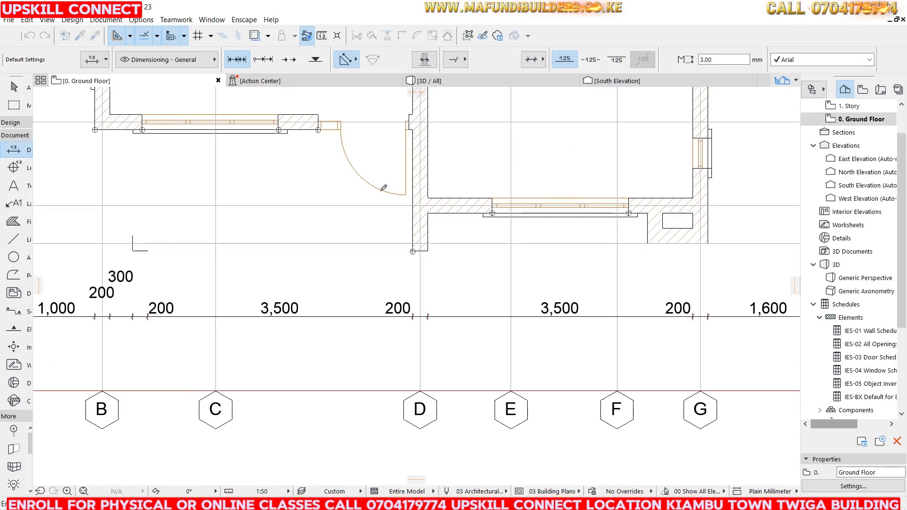
scroll(527, 220, "down", 2)
scroll(527, 220, "up", 2)
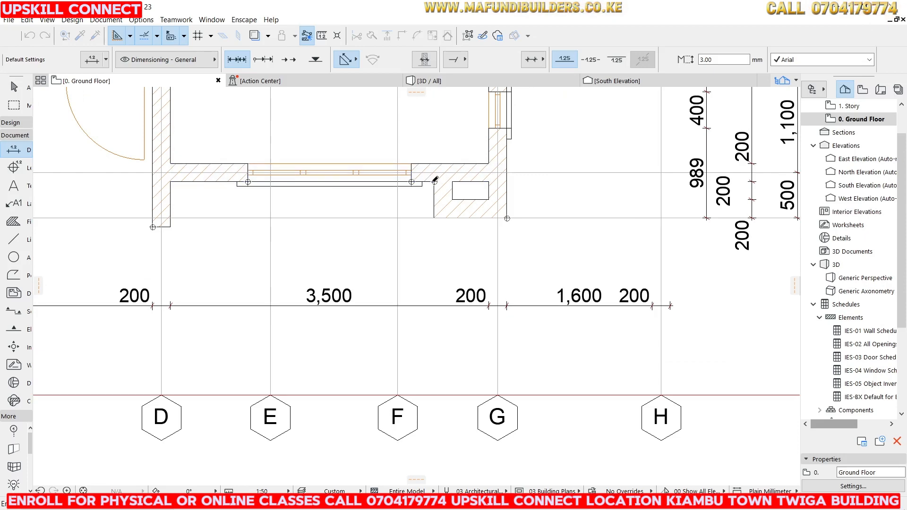
Add dimension nodes at both edges of the small window between G and H and at the outer wall corner at H
scroll(434, 180, "down", 6)
scroll(410, 287, "up", 5)
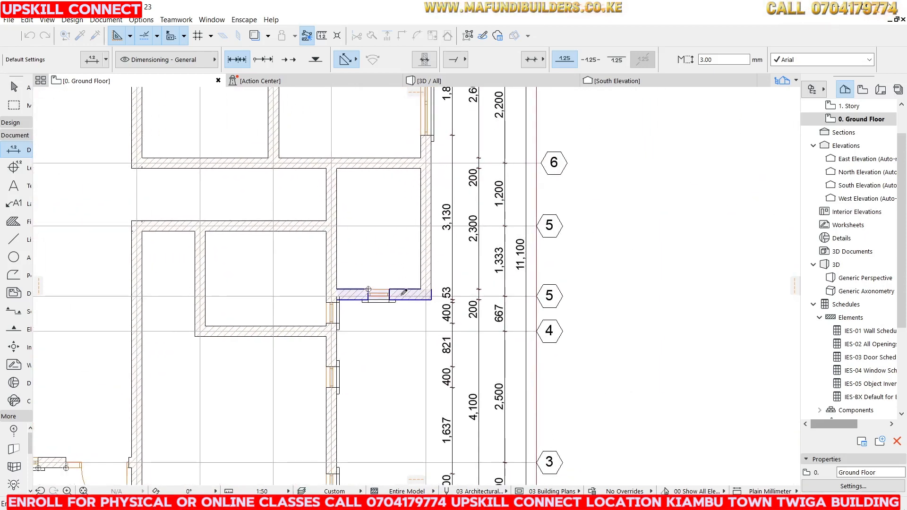
left_click(390, 288)
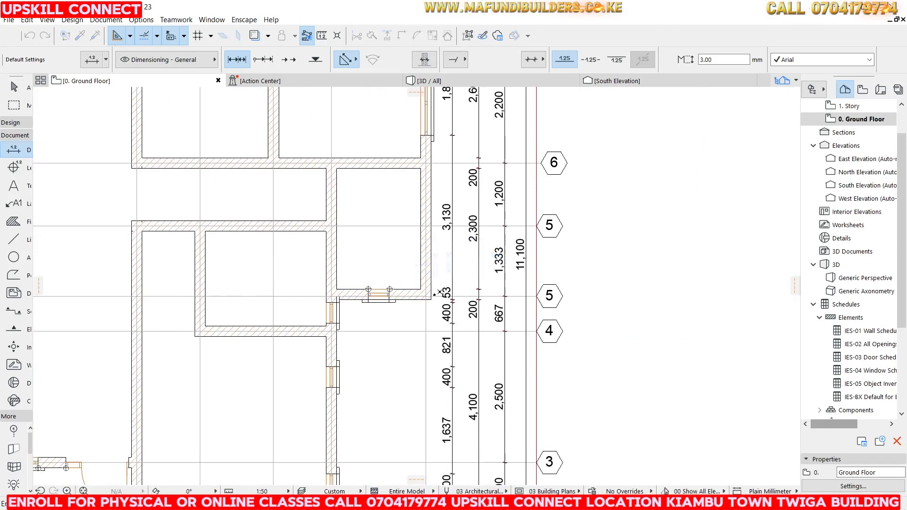
scroll(432, 296, "down", 5)
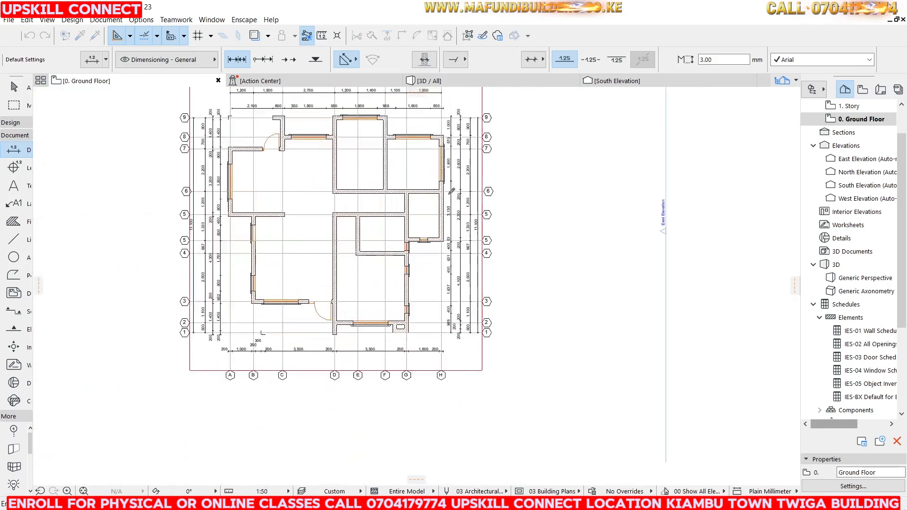
scroll(448, 210, "up", 4)
Finish the node selection and place the opening dimension chain just below the wall chain
right_click(449, 209)
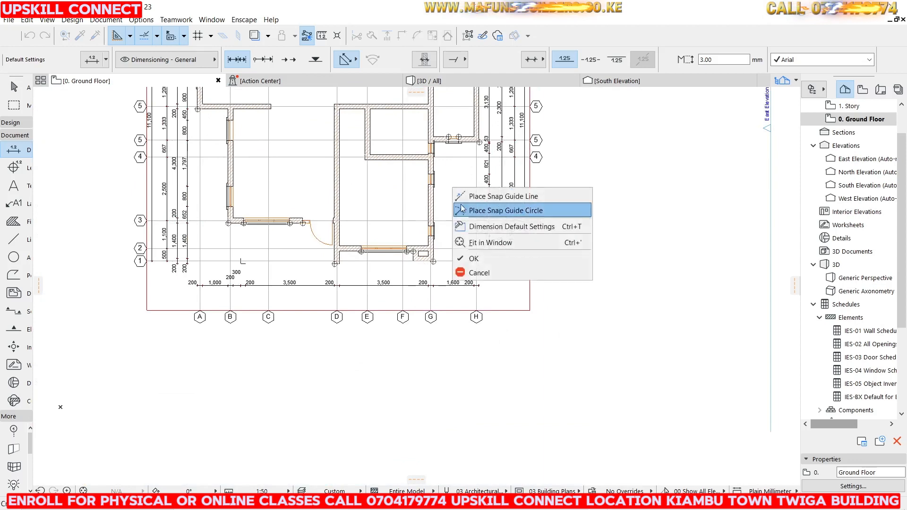
left_click(470, 254)
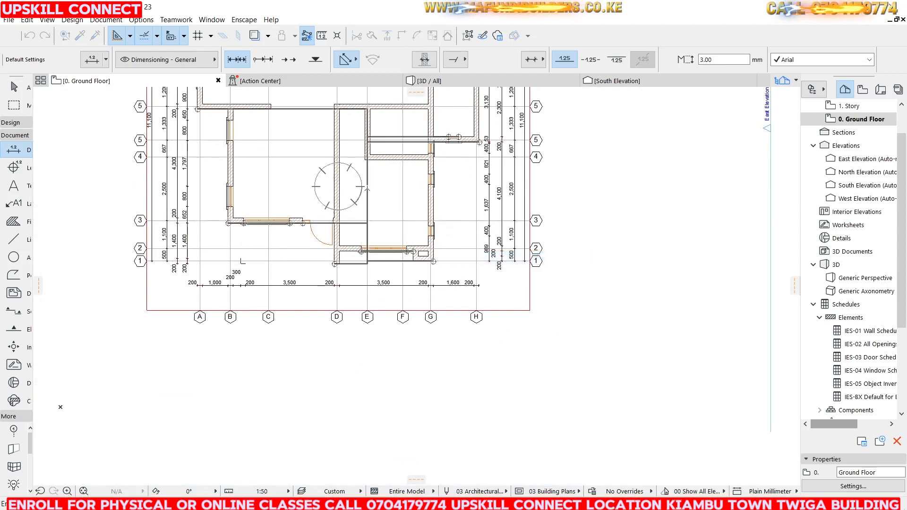
scroll(415, 161, "down", 1)
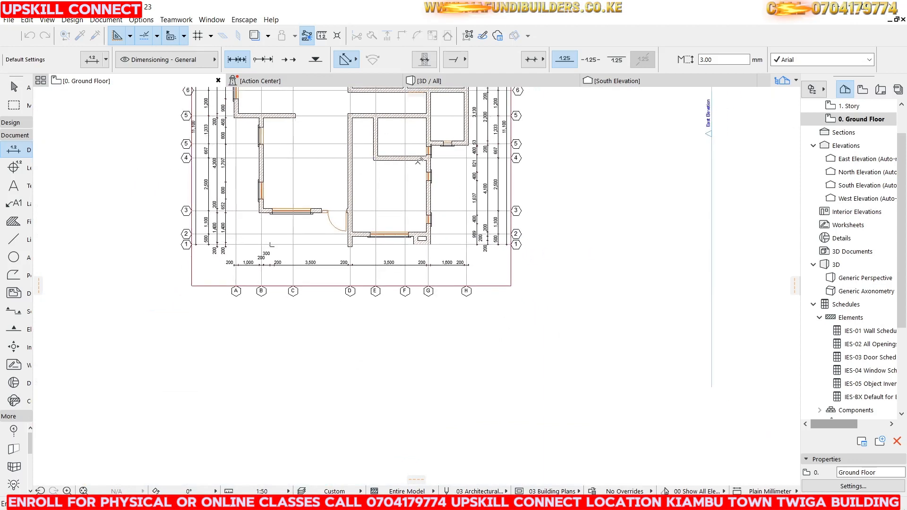
left_click(399, 274)
scroll(332, 277, "up", 4)
key("Escape")
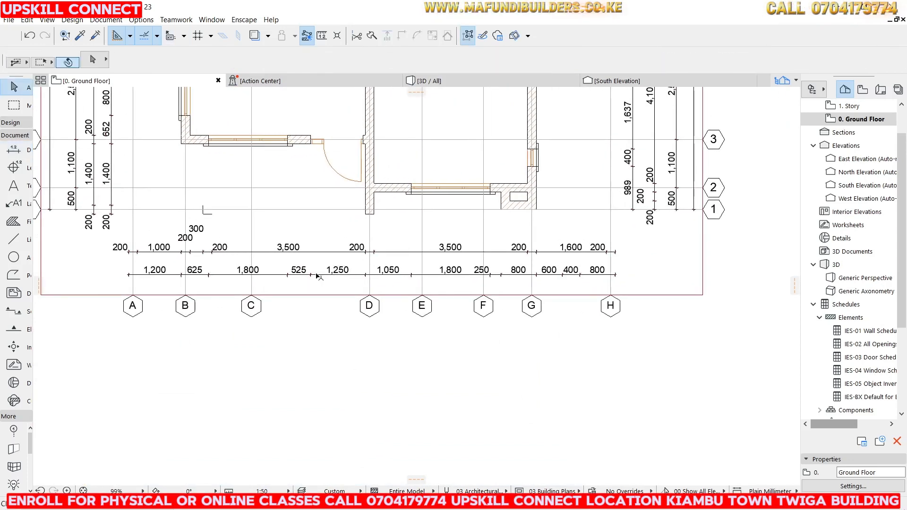
Move the bottom opening chain up close to the building and shift the wall chain slightly further below it
left_click(317, 275)
left_click(317, 275)
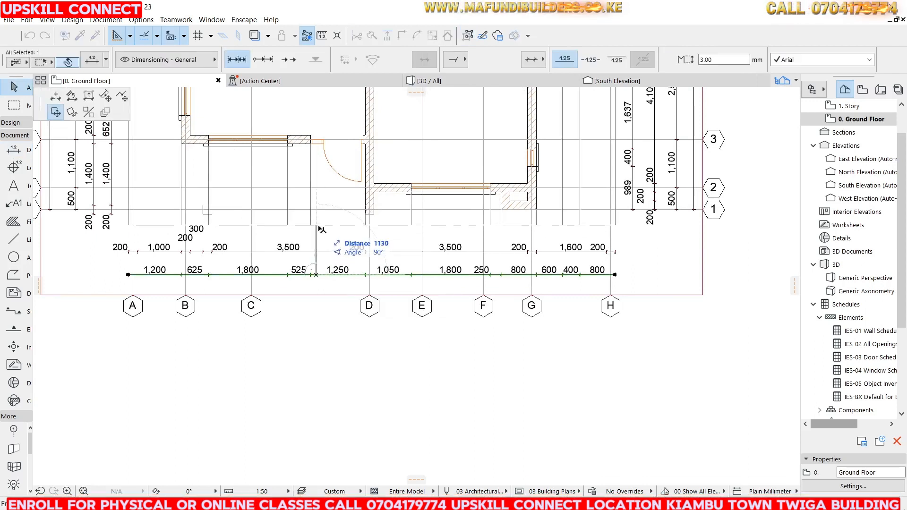
left_click(316, 223)
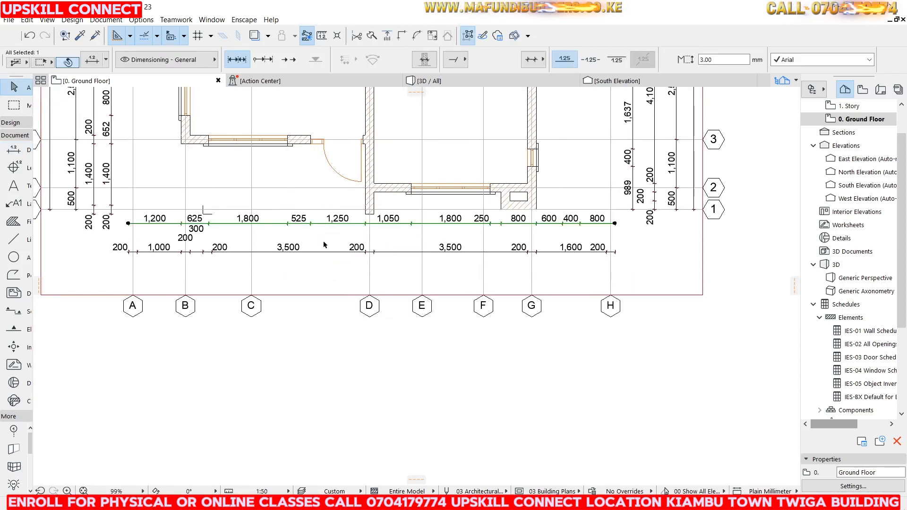
left_click(326, 252)
left_click(329, 261)
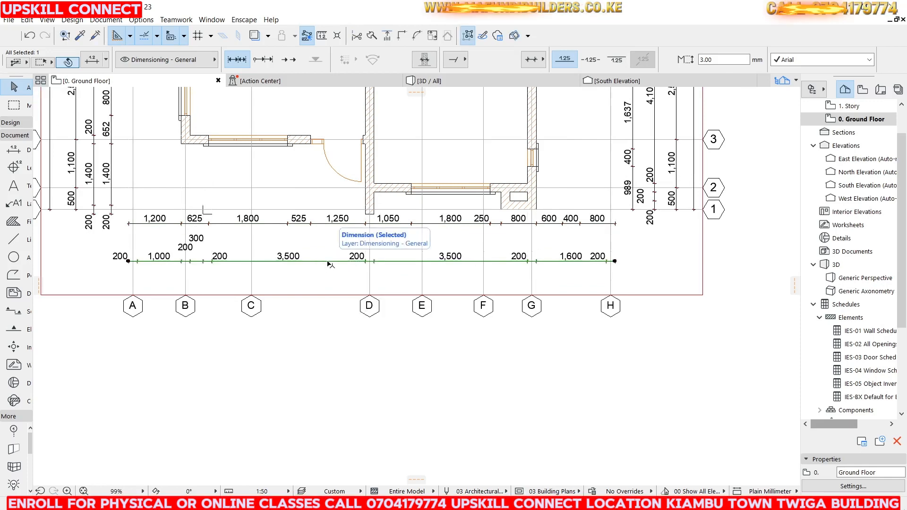
scroll(396, 218, "up", 3)
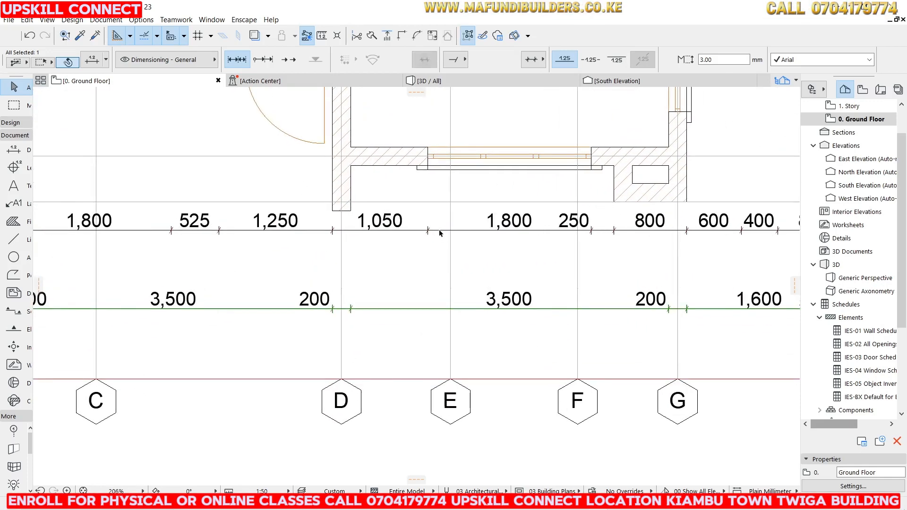
Align the bottom opening chain with the lower edge of the block at G, and offset it slightly below the building
left_click(627, 230)
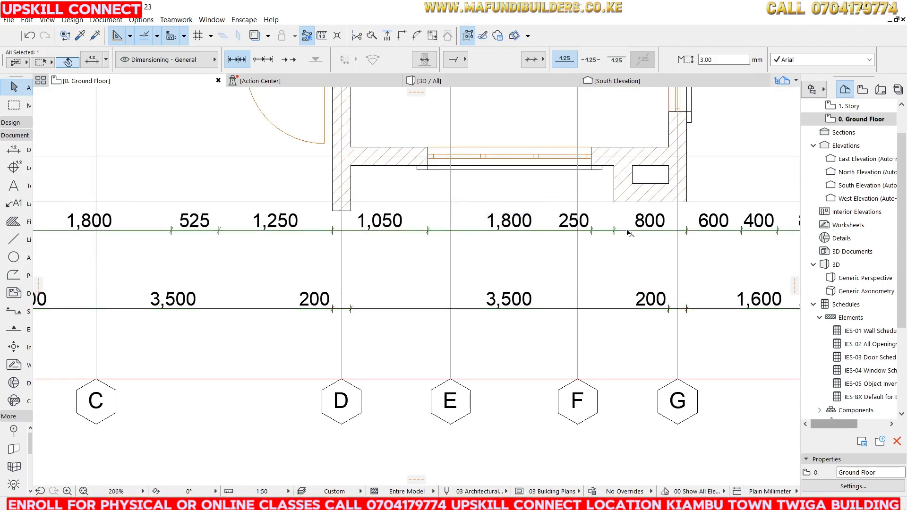
left_click(627, 230)
left_click(627, 202)
left_click(627, 202)
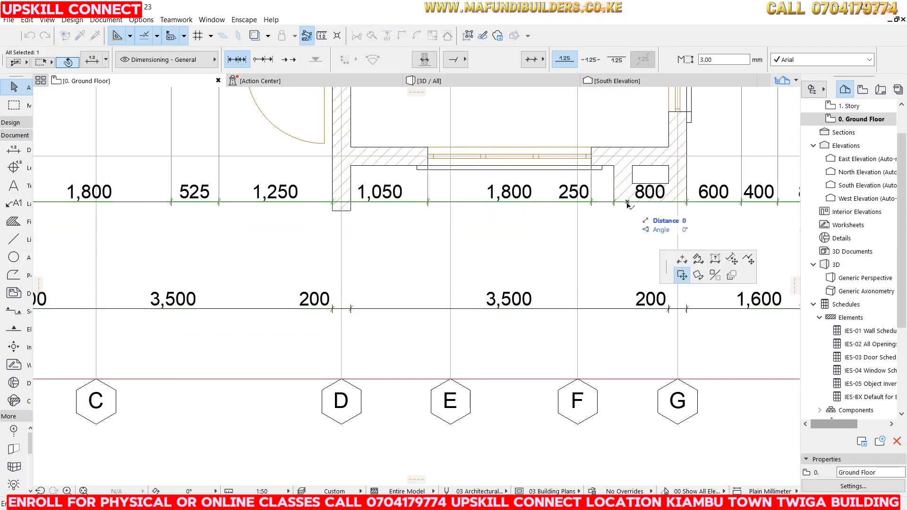
left_click(628, 238)
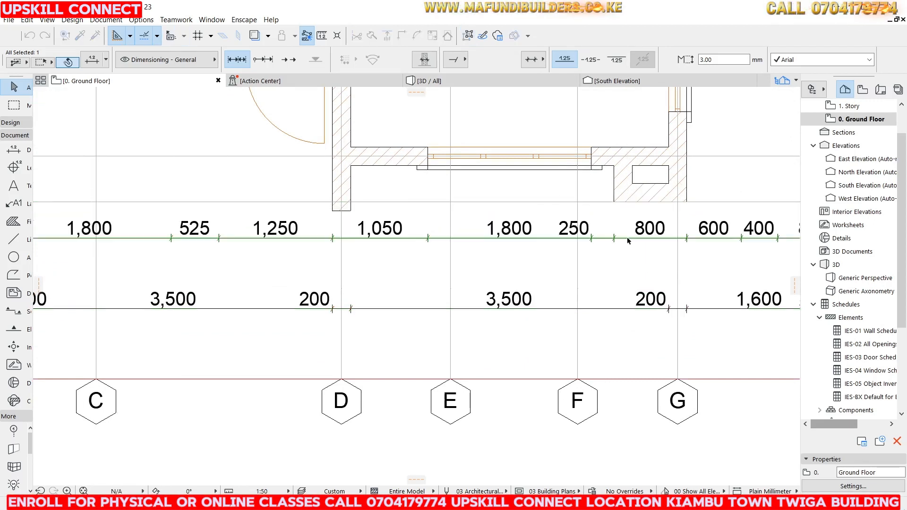
Align the bottom wall chain with the opening chain and move it 600 mm below, leaving it deselected
left_click(461, 308)
left_click(461, 308)
left_click(461, 240)
left_click(462, 240)
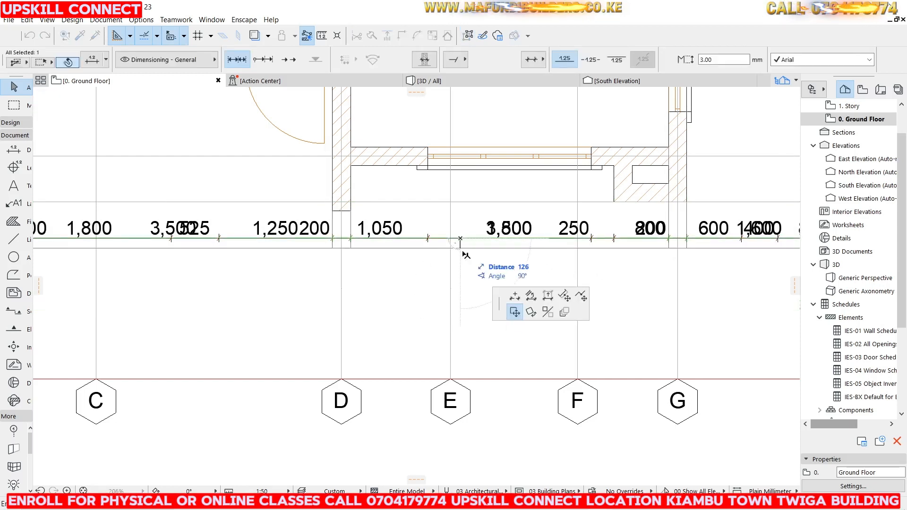
type("600")
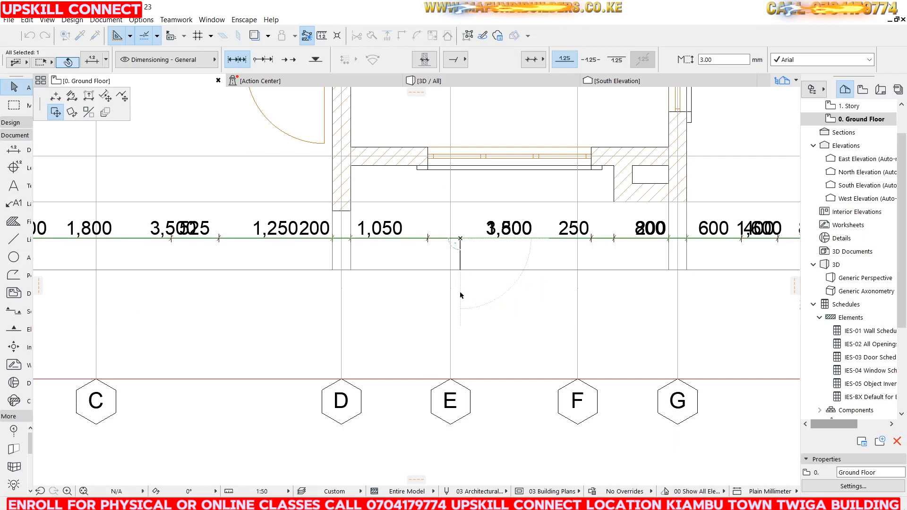
key("Return")
scroll(461, 293, "down", 5)
scroll(316, 299, "up", 3)
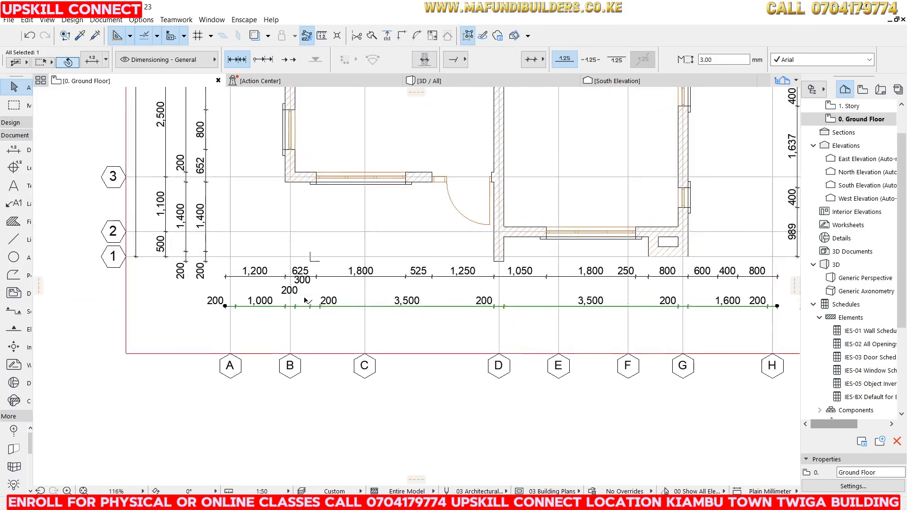
scroll(334, 317, "down", 3)
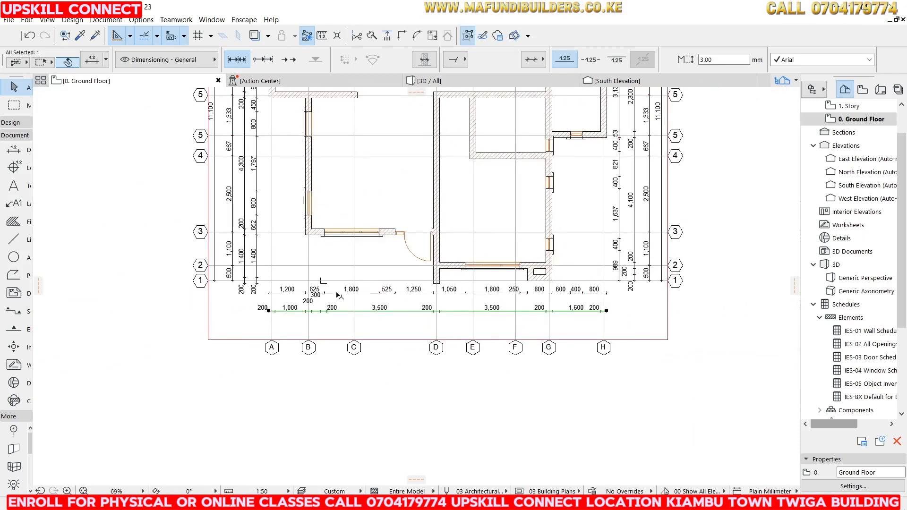
key("Escape")
Mirror a copy of the top grid and overall dimension chains about a horizontal axis across the middle of the plan
scroll(381, 313, "up", 1)
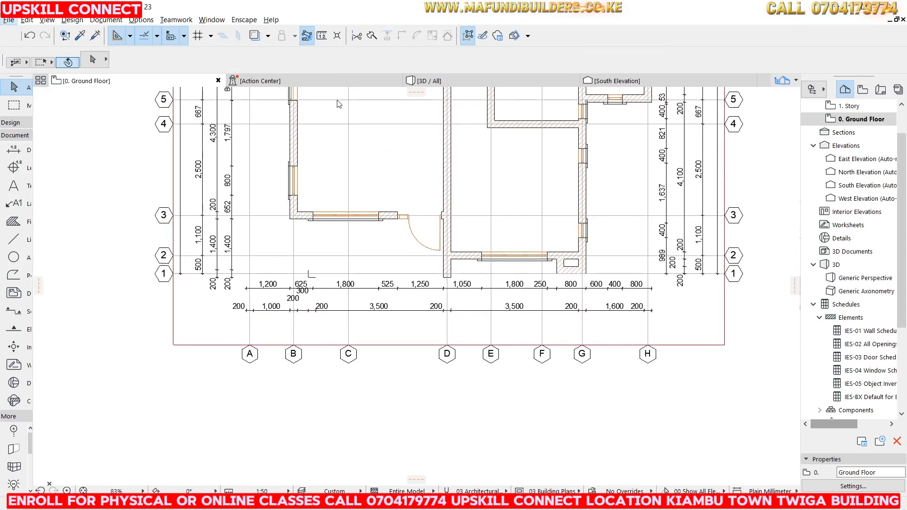
scroll(461, 249, "down", 3)
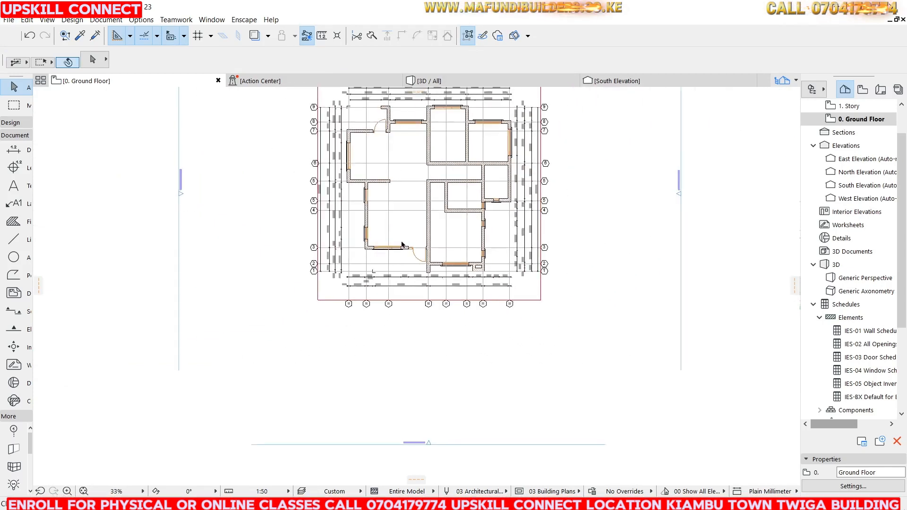
scroll(397, 144, "up", 4)
scroll(396, 143, "up", 2)
left_click(395, 175)
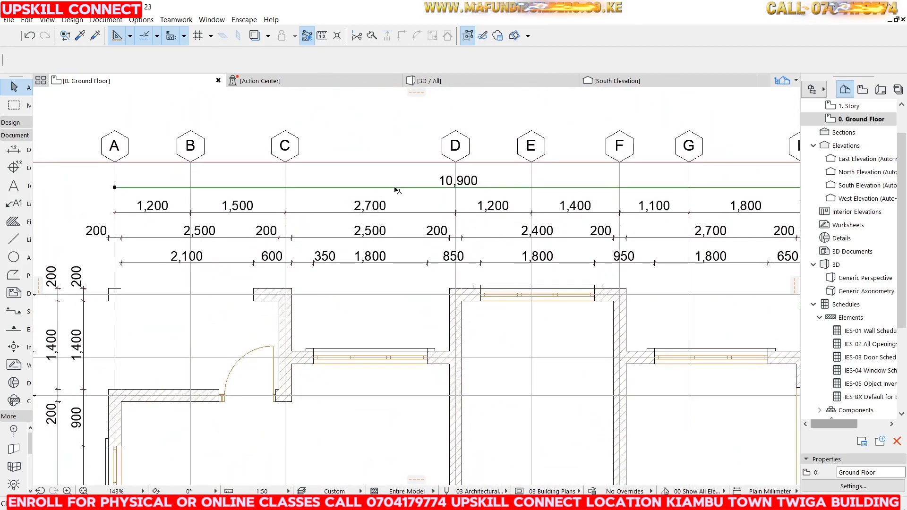
left_click(404, 213, "shift")
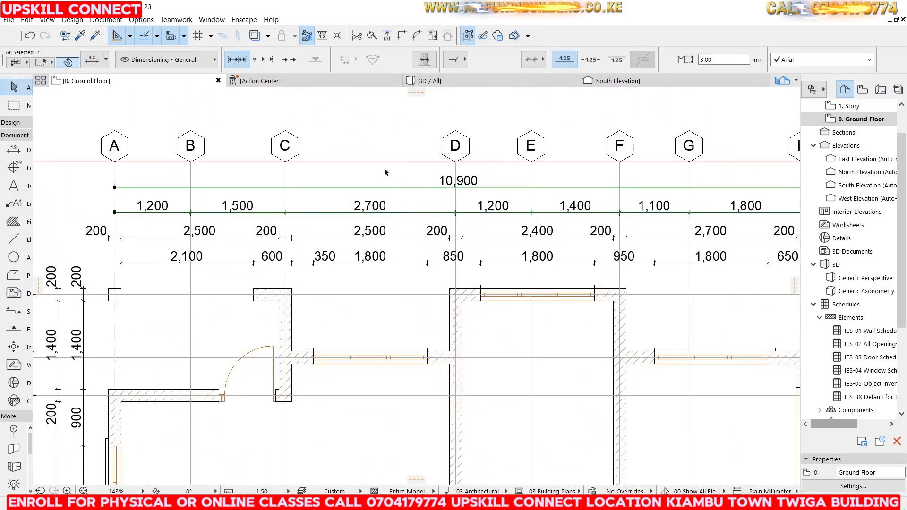
scroll(332, 168, "down", 2)
scroll(331, 165, "down", 2)
key("ctrl+shift+m")
left_click(266, 326)
left_click(333, 327)
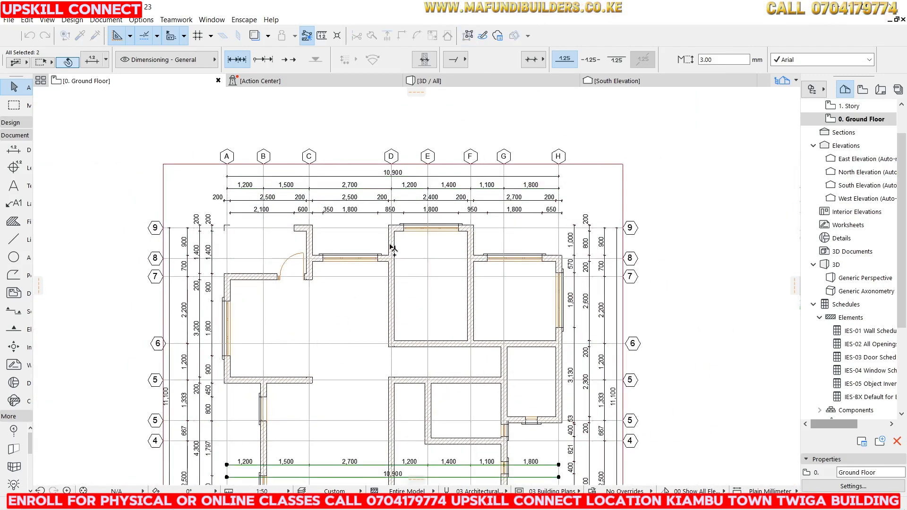
Move the copied grid and overall chains below the building, spaced closely beneath the bottom wall chain
scroll(399, 226, "down", 5)
scroll(375, 343, "up", 5)
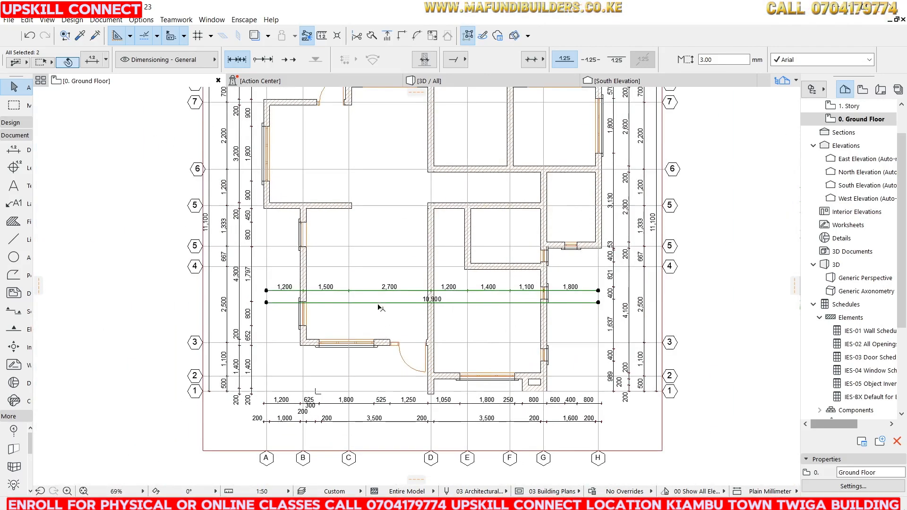
left_click(378, 302)
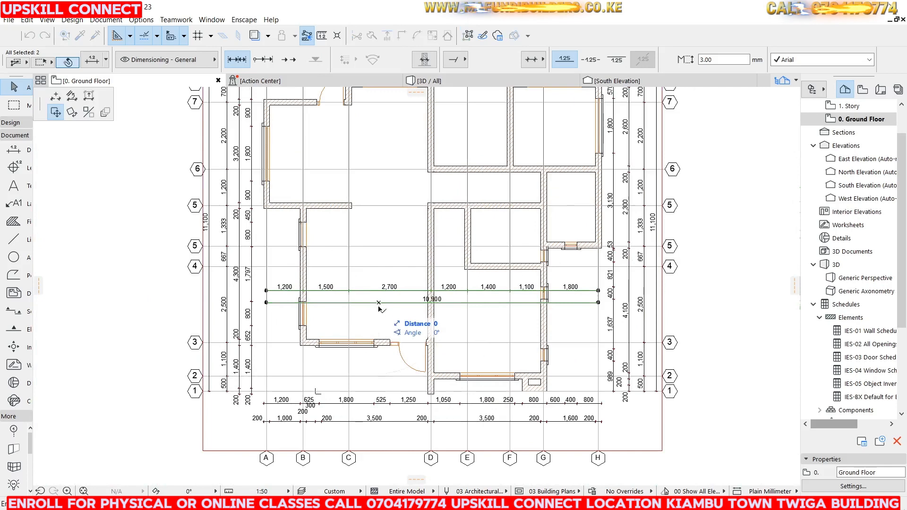
left_click(380, 455)
scroll(381, 439, "up", 4)
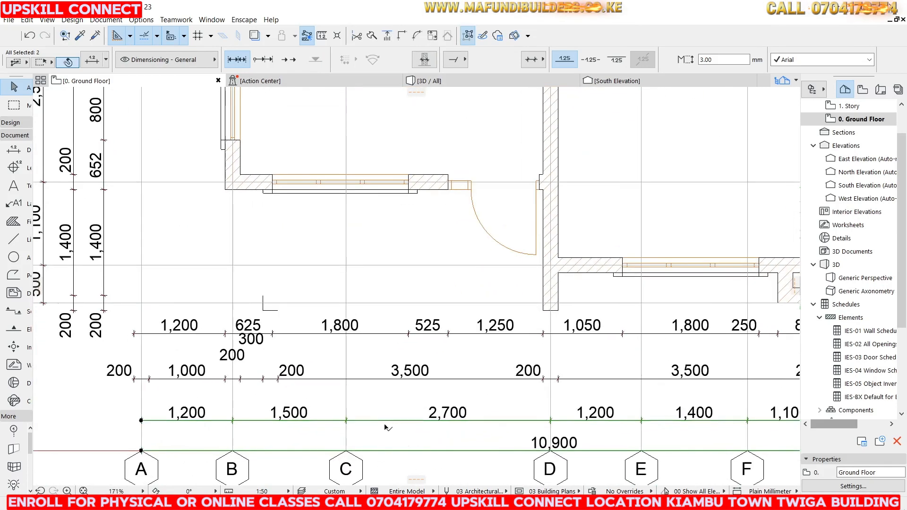
left_click(380, 420)
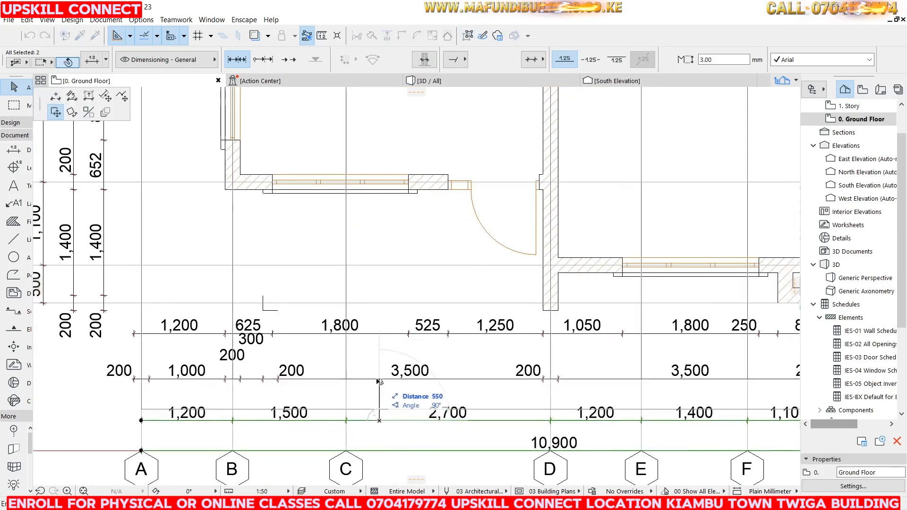
left_click(379, 409)
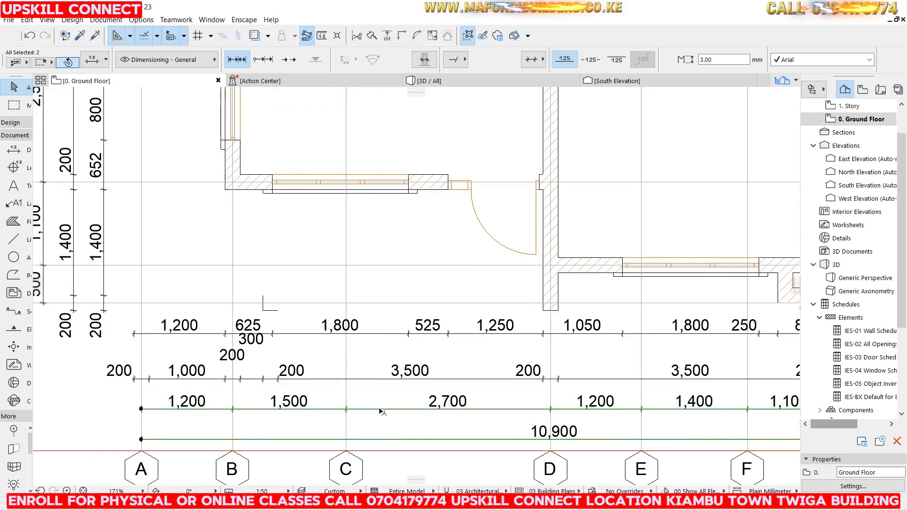
scroll(352, 456, "down", 5)
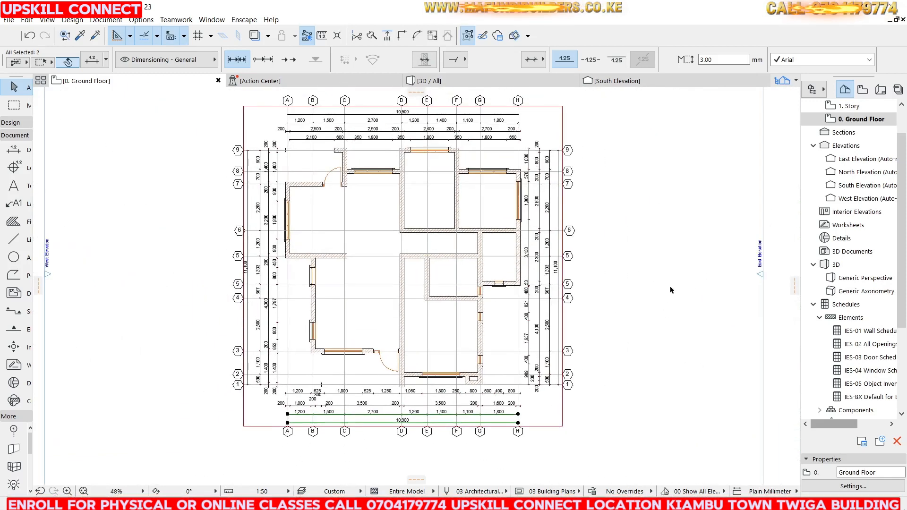
left_click(609, 268)
Start an interior vertical chain matching the existing dimensions, with nodes on both faces of the walls at grid lines 5, 4 and 2
scroll(465, 327, "up", 3)
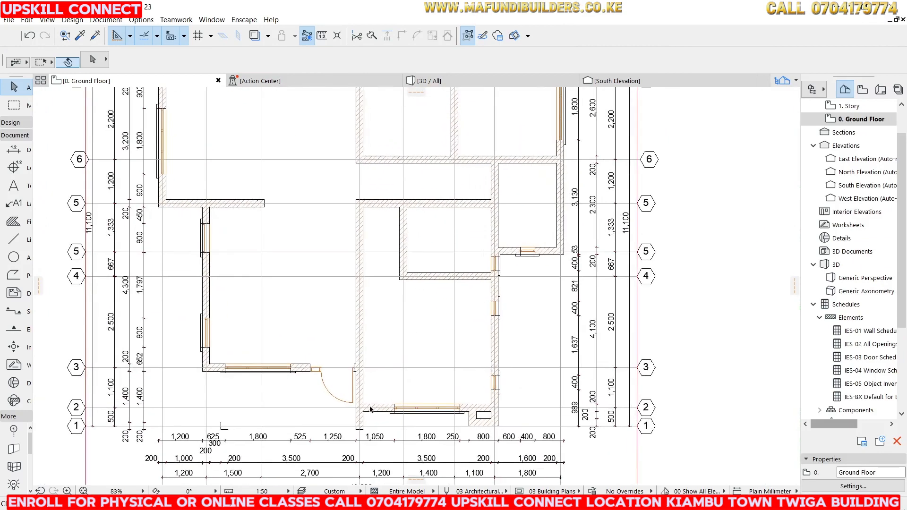
left_click(330, 462, "alt")
scroll(435, 370, "down", 3)
scroll(462, 385, "up", 5)
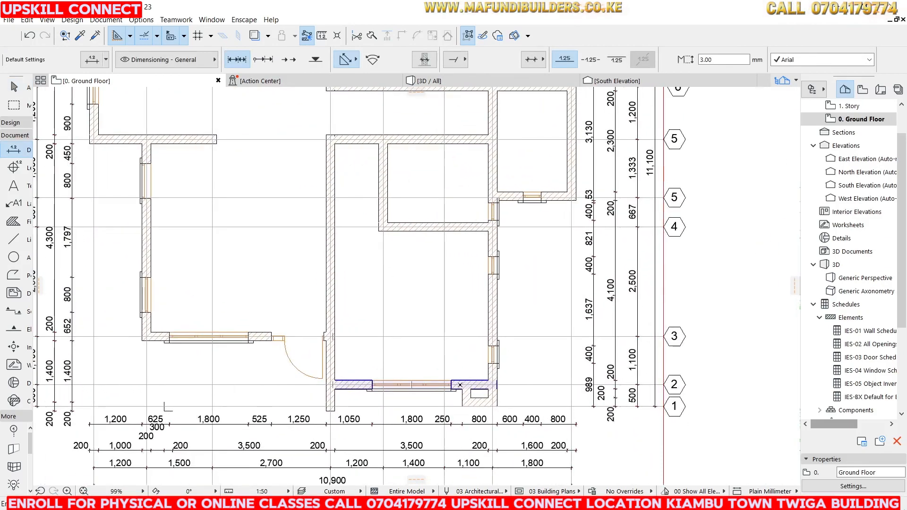
left_click(417, 144)
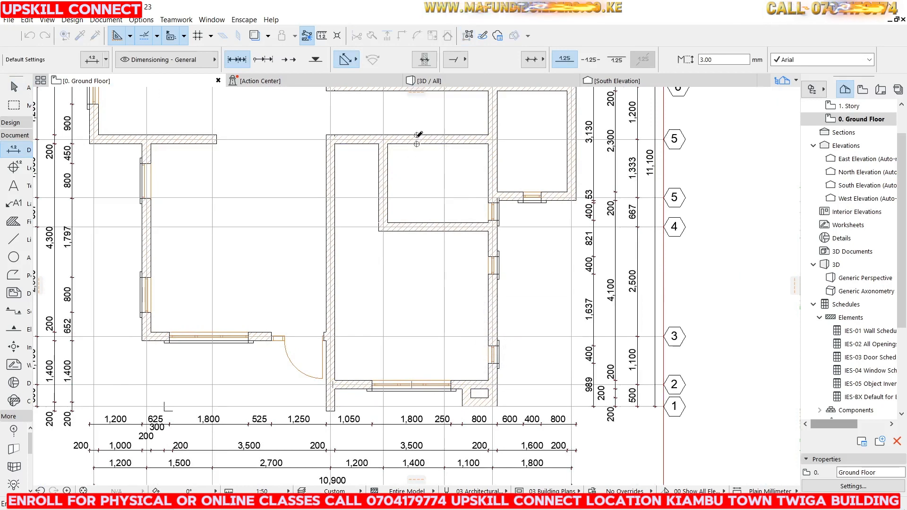
left_click(419, 222)
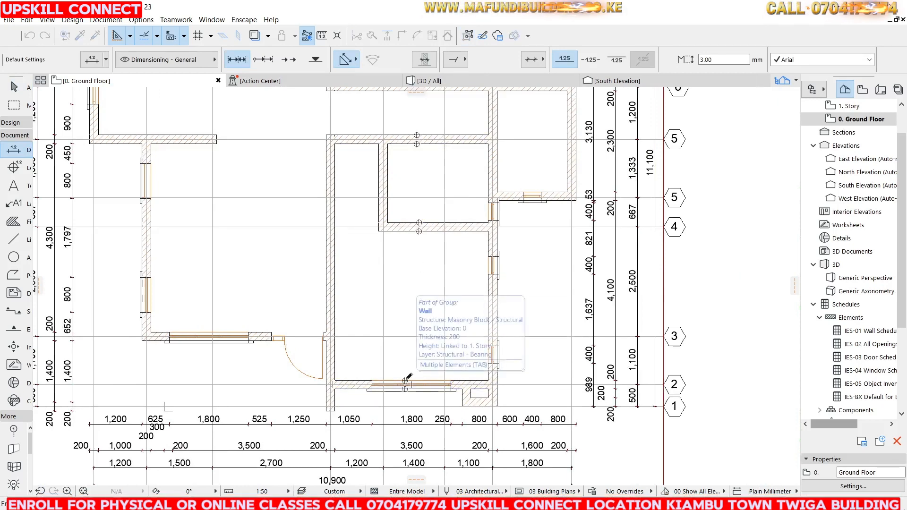
Add nodes on the walls at grid lines 6 and 9 and place the vertical chain through the rooms between D and F
scroll(407, 303, "down", 3)
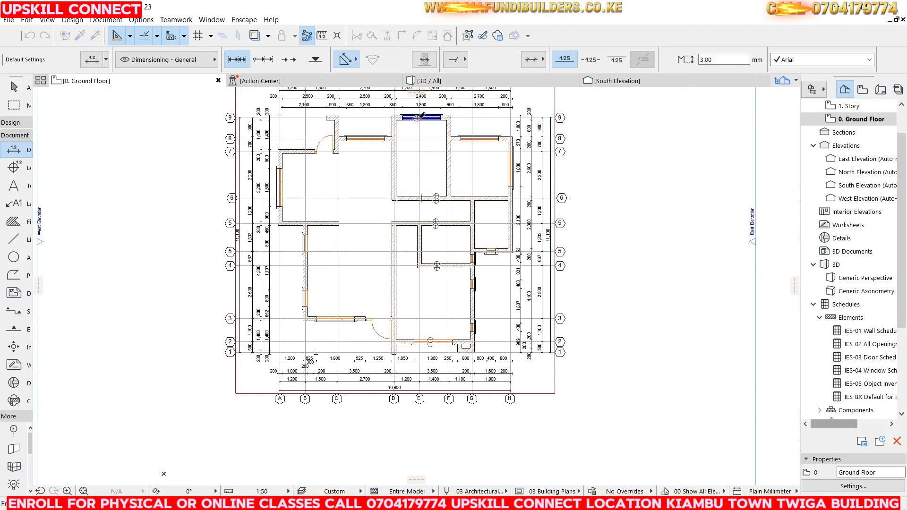
scroll(399, 118, "up", 5)
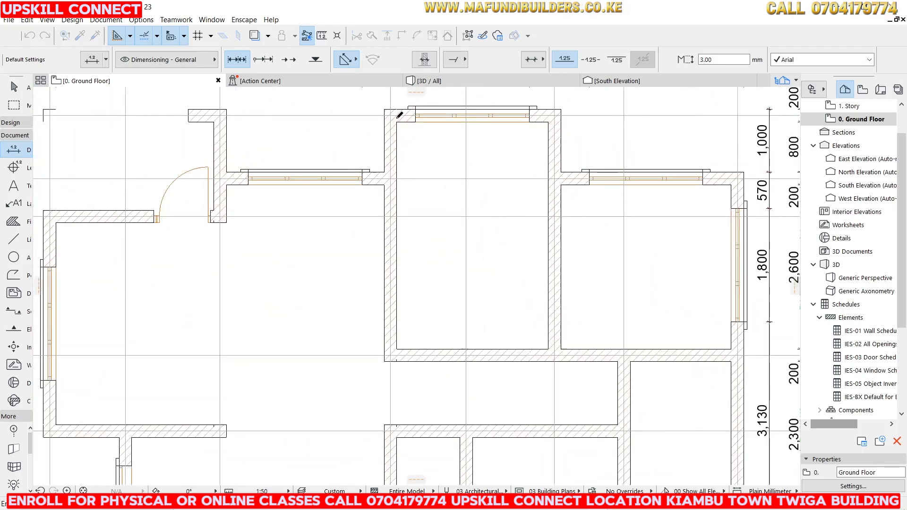
left_click(408, 120)
right_click(424, 146)
left_click(459, 217)
left_click(476, 222)
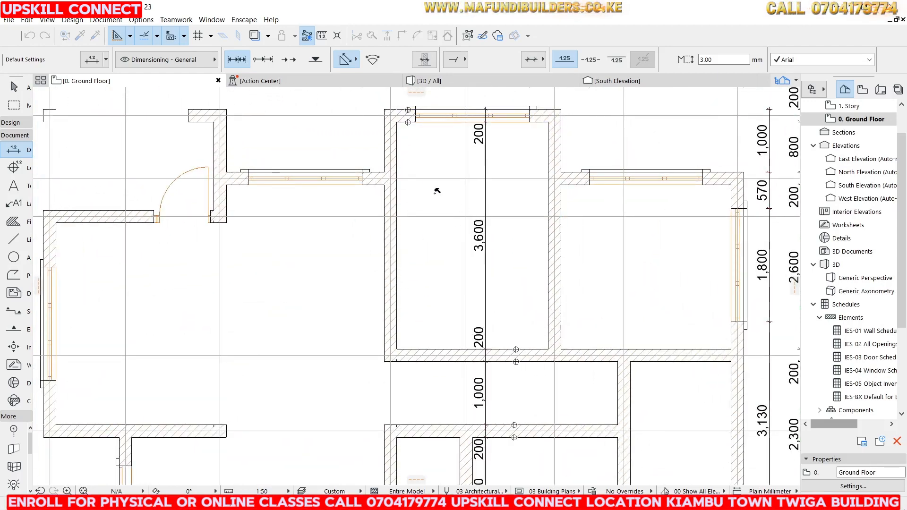
Dimension the room between the outer wall at A and the wall at D with a horizontal chain including both wall thicknesses
scroll(345, 241, "down", 5)
scroll(345, 242, "up", 4)
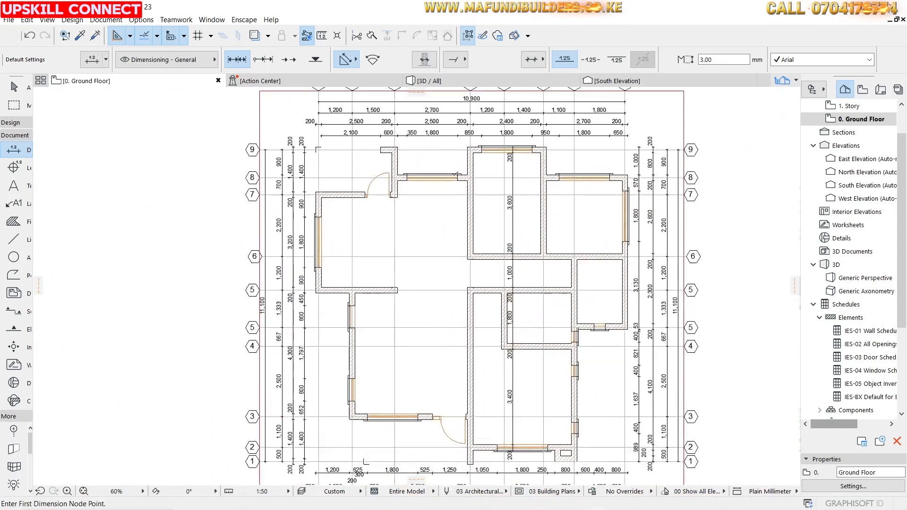
left_click(305, 200)
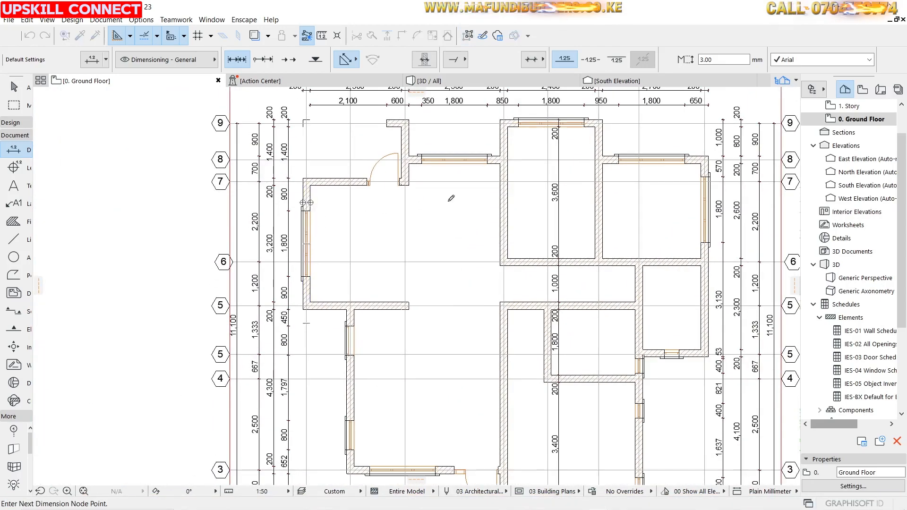
right_click(469, 215)
left_click(482, 287)
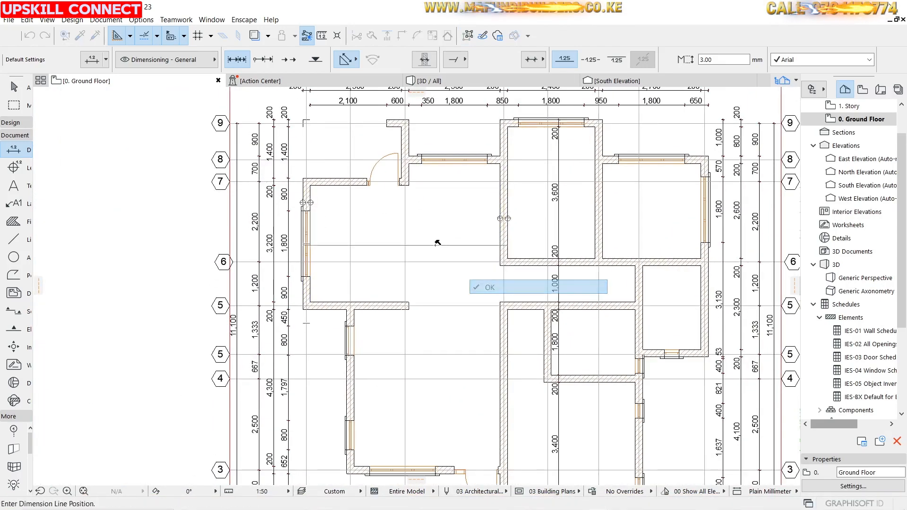
left_click(435, 237)
Dimension the same room vertically between the walls at grid lines 8, 7 and 5, placing the chain just beyond grid line C
scroll(463, 155, "down", 1)
scroll(463, 155, "down", 4)
scroll(453, 247, "up", 3)
scroll(458, 247, "down", 3)
scroll(434, 165, "up", 4)
left_click(420, 165)
left_click(367, 185)
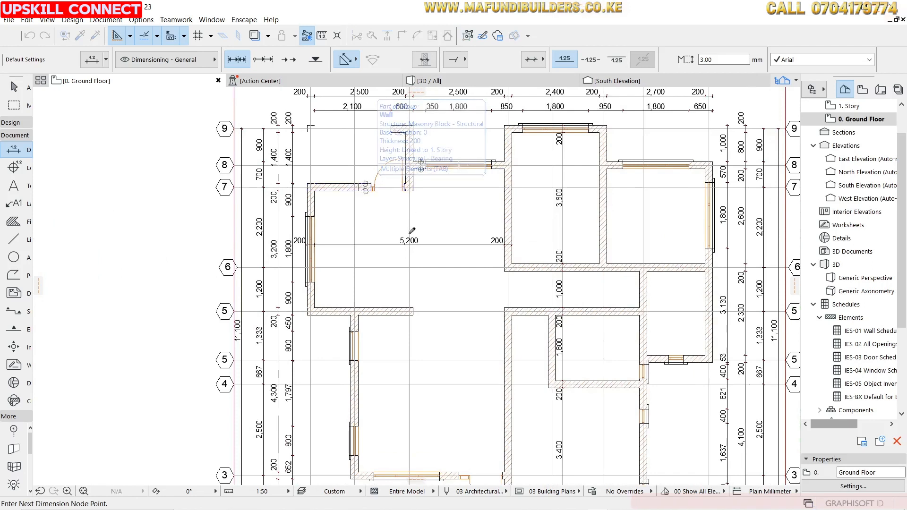
right_click(431, 215)
left_click(451, 285)
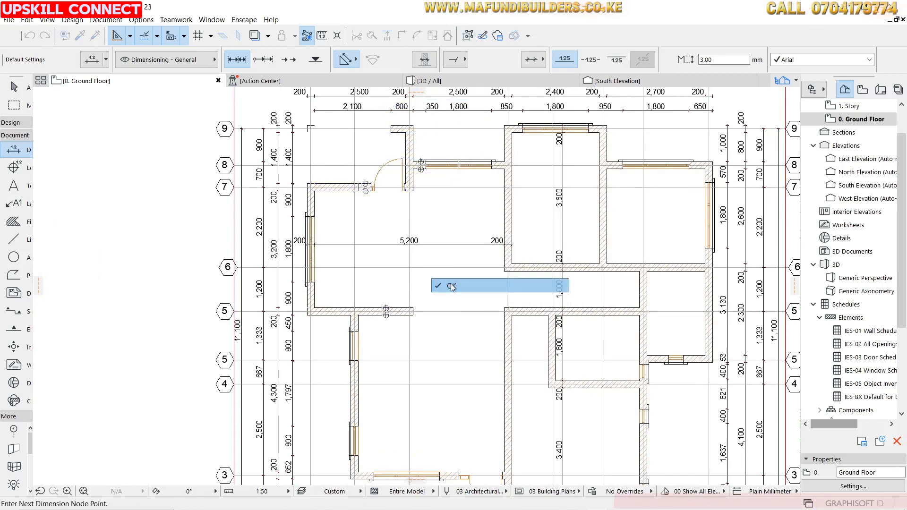
left_click(437, 221)
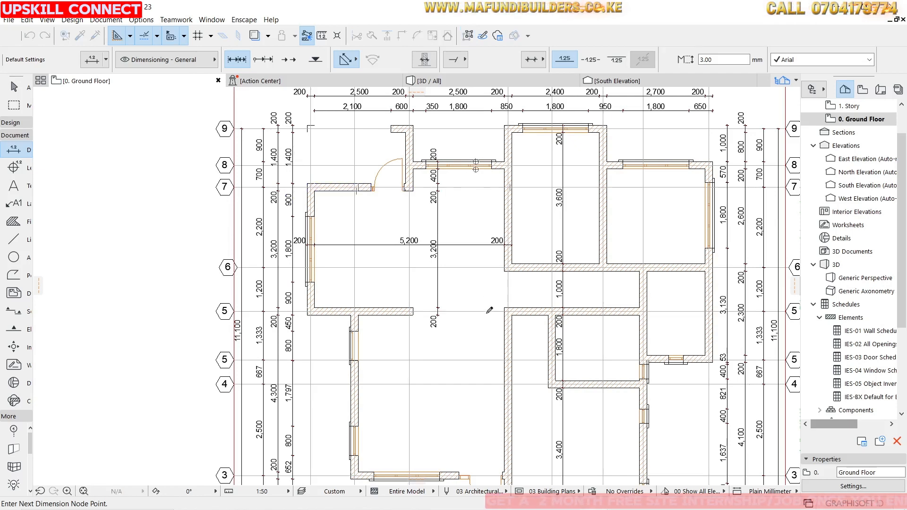
Place a second vertical dimension chain between the walls at grid lines 8 and 5, midway between the existing vertical chain and grid line D
right_click(392, 245)
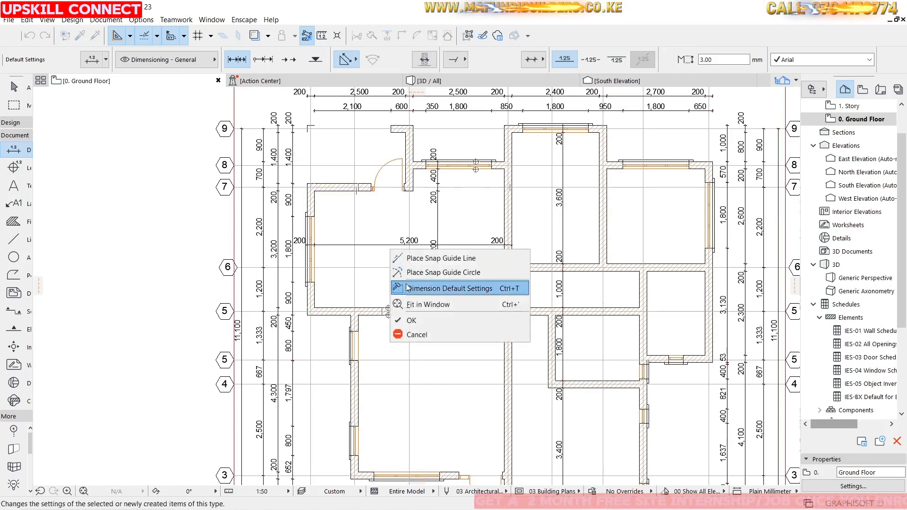
left_click(418, 320)
left_click(475, 269)
Review the exterior and interior dimension chains across the whole ground floor plan and end dimensioning
scroll(458, 175, "down", 5)
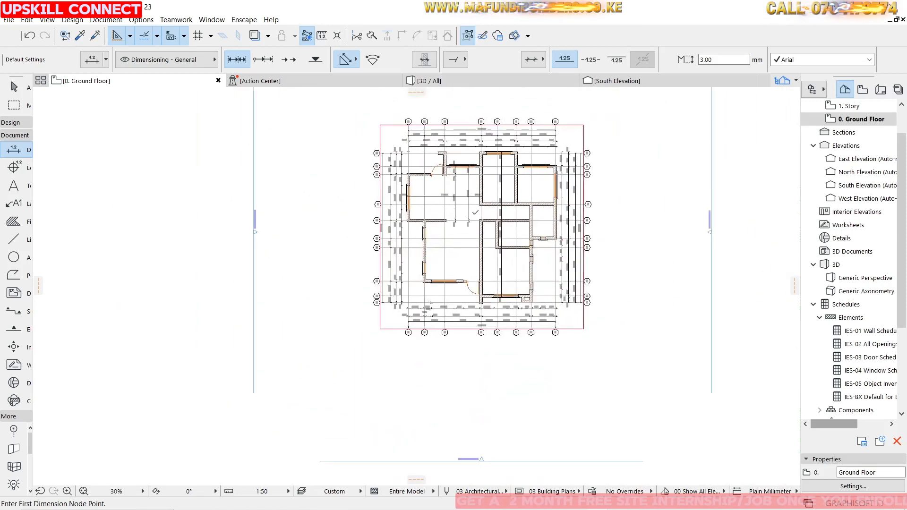
scroll(476, 229, "up", 5)
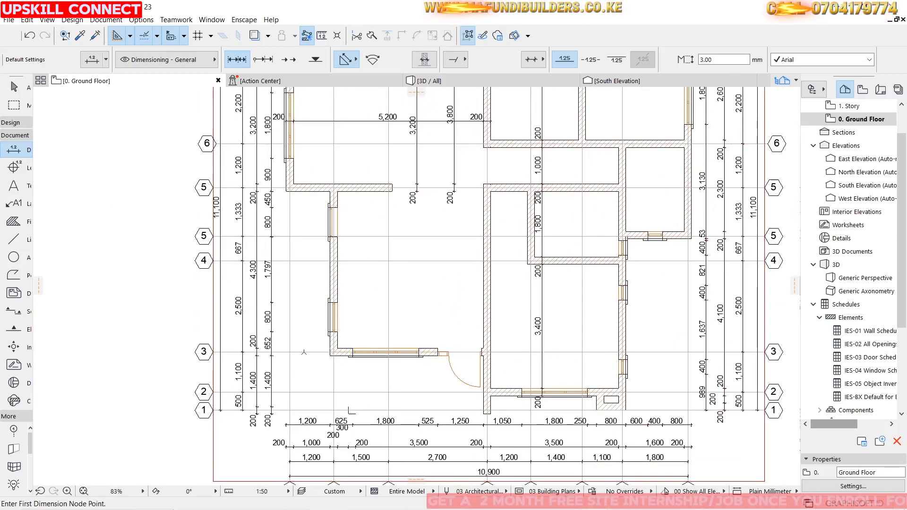
scroll(460, 175, "down", 2)
scroll(462, 189, "up", 2)
scroll(467, 227, "down", 4)
scroll(471, 243, "up", 2)
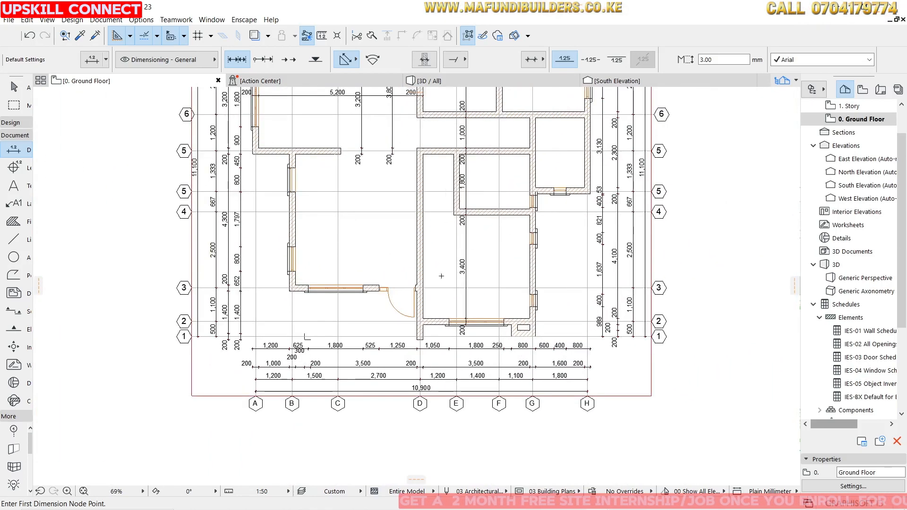
scroll(448, 272, "down", 2)
scroll(473, 265, "up", 2)
scroll(494, 250, "down", 2)
scroll(510, 227, "up", 2)
scroll(505, 208, "down", 2)
scroll(493, 178, "up", 2)
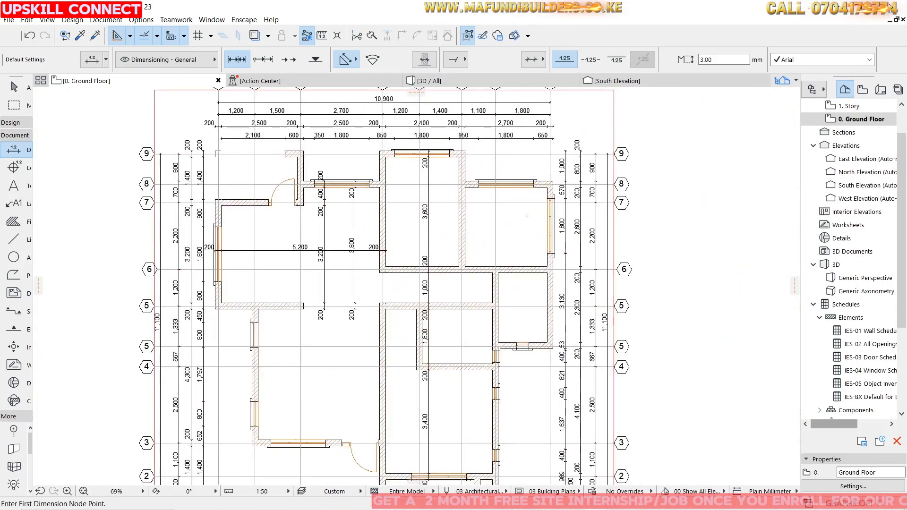
scroll(476, 198, "down", 2)
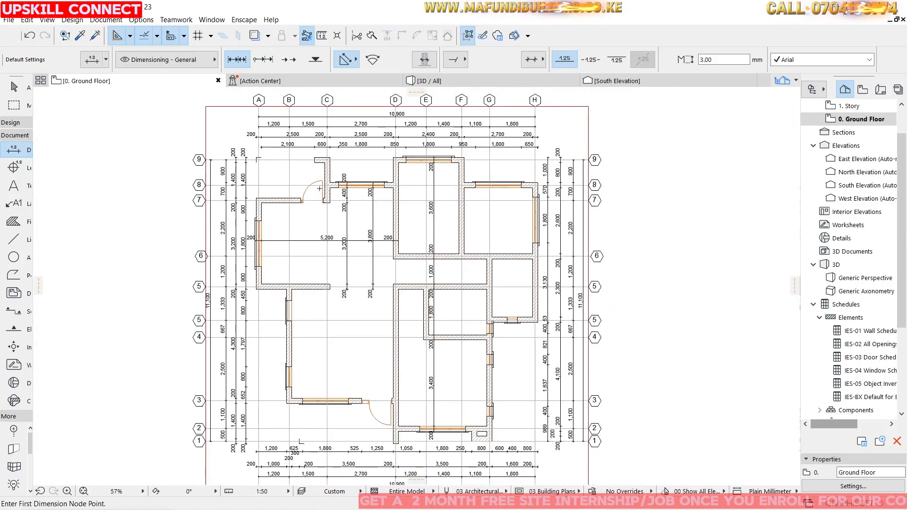
scroll(289, 253, "up", 2)
scroll(330, 236, "down", 4)
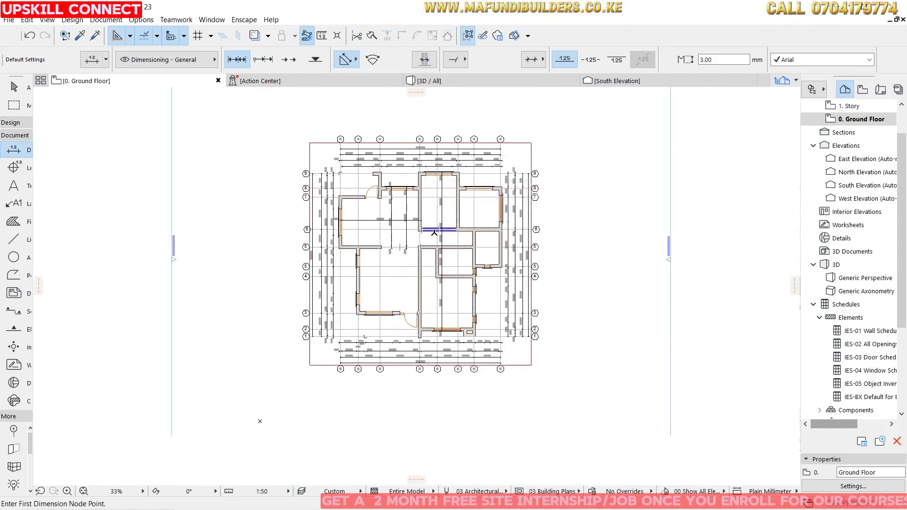
key("Escape")
scroll(394, 218, "up", 4)
scroll(393, 217, "up", 2)
scroll(455, 174, "down", 4)
scroll(456, 217, "up", 3)
scroll(494, 178, "down", 1)
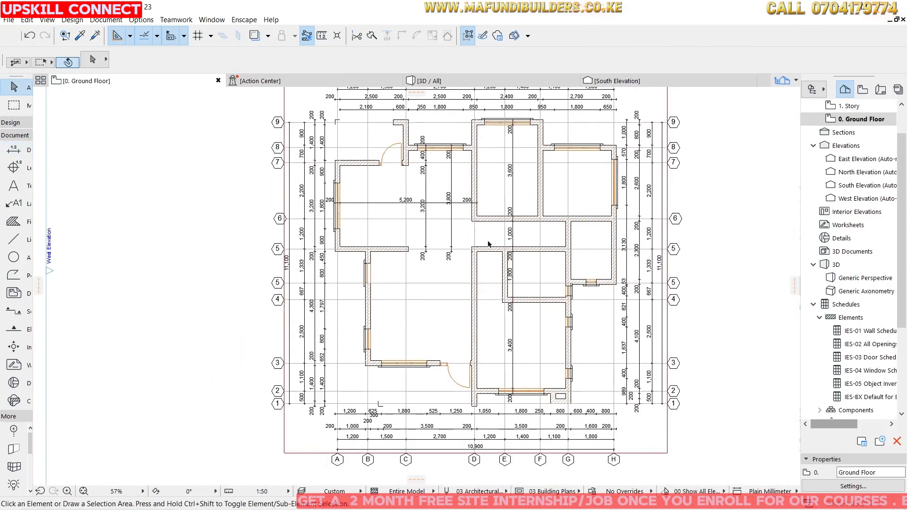
Label the room between grid lines B and D, above the wall at grid line 3, with the text LOUNGE
left_click(14, 187)
scroll(466, 311, "up", 3)
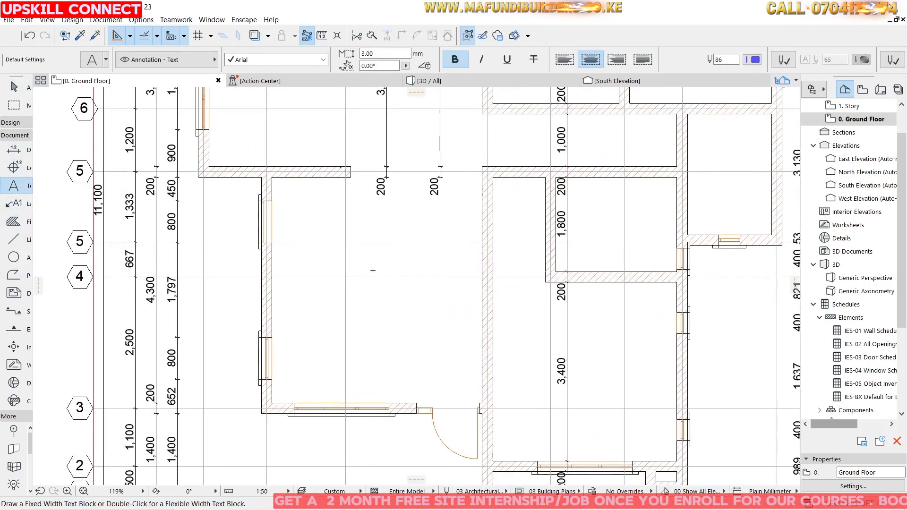
double_click(366, 257)
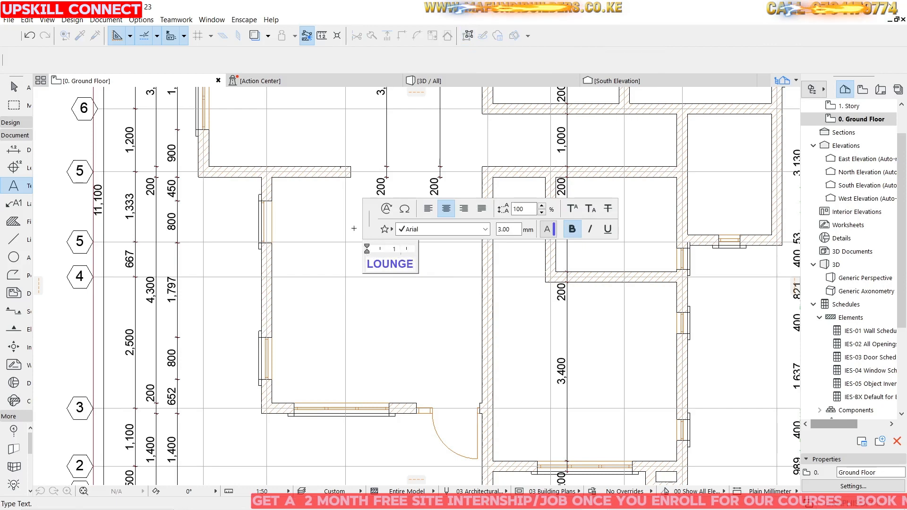
left_click(414, 350)
Label the room between grid lines D and G, below grid line 4, with MASTER BEDROOM split over two lines
scroll(388, 302, "down", 2)
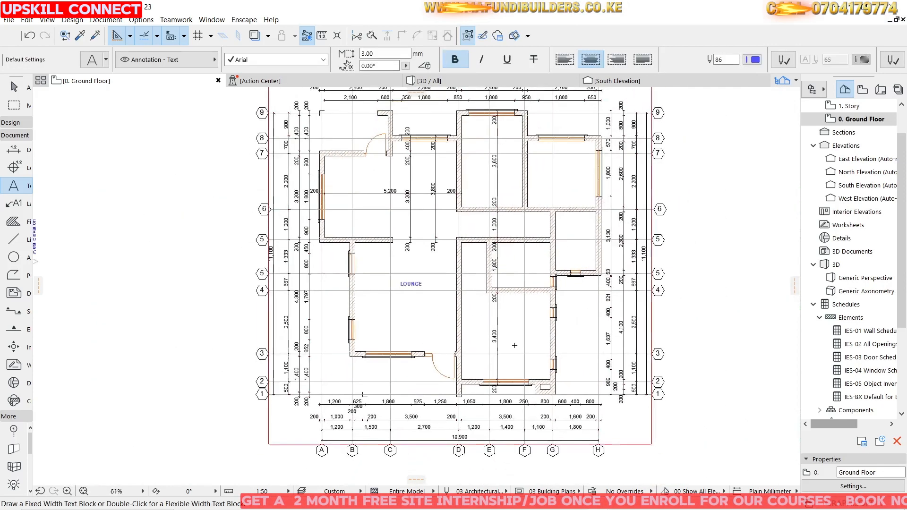
scroll(513, 339, "up", 1)
left_click(507, 312)
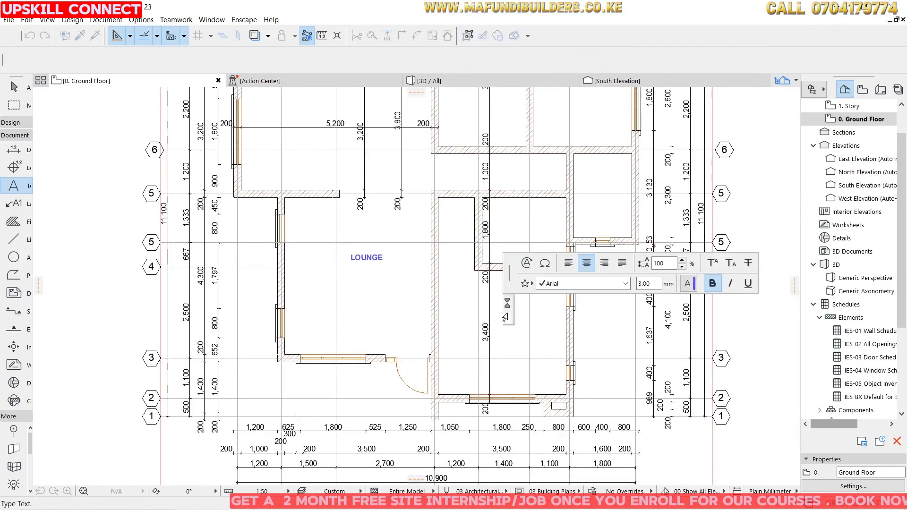
type("MASTER ")
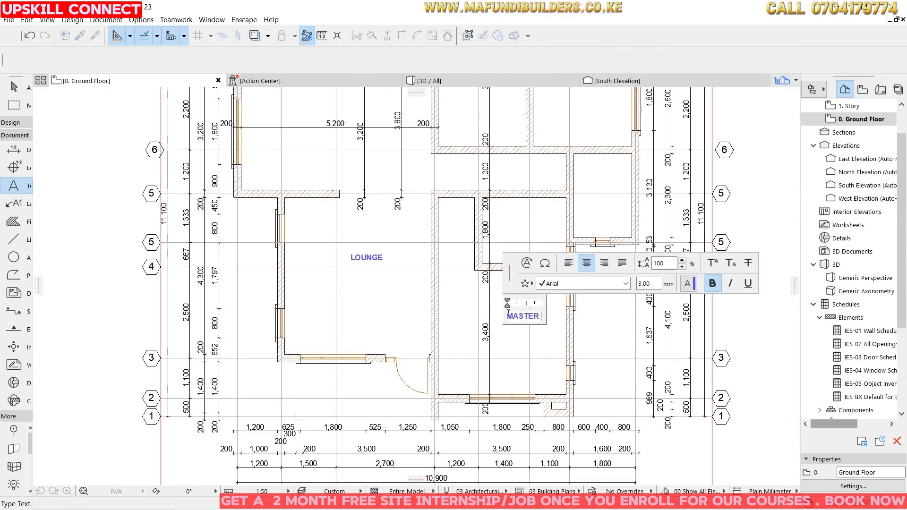
type("B")
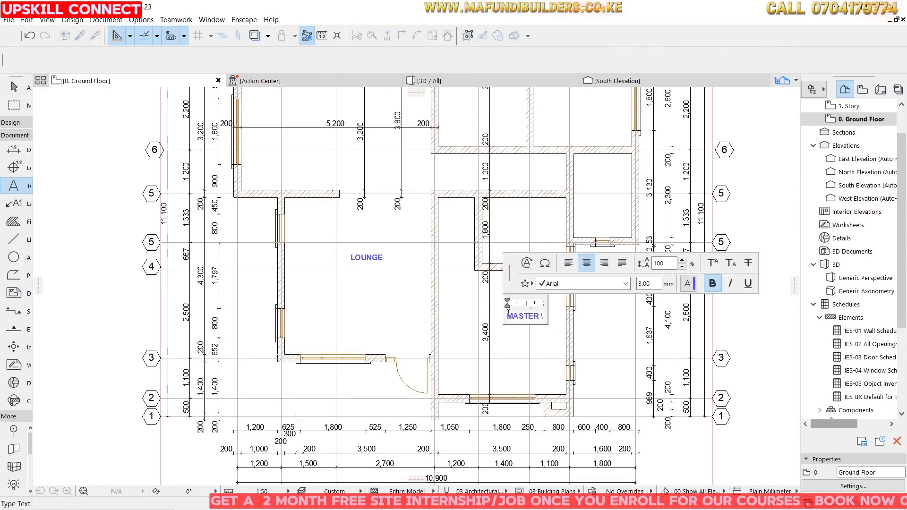
type("ED")
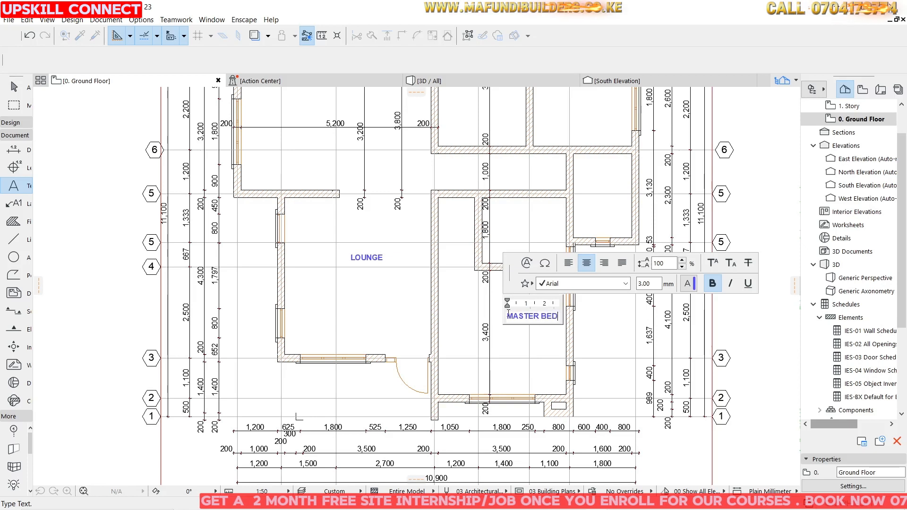
type("ROOO")
key("BackSpace")
type("M")
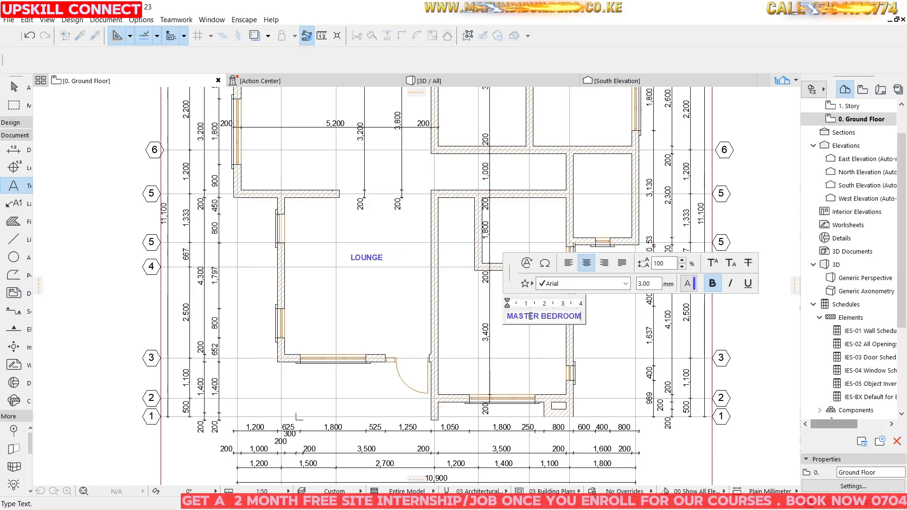
key("Return")
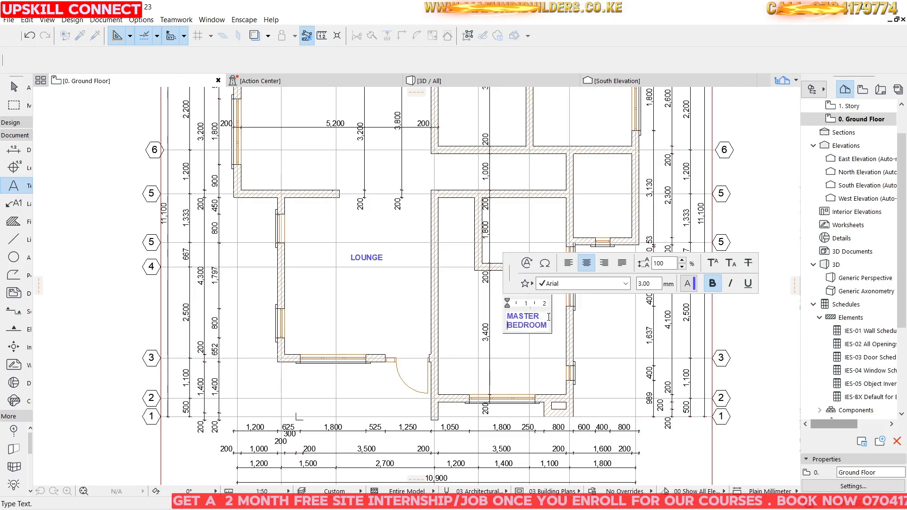